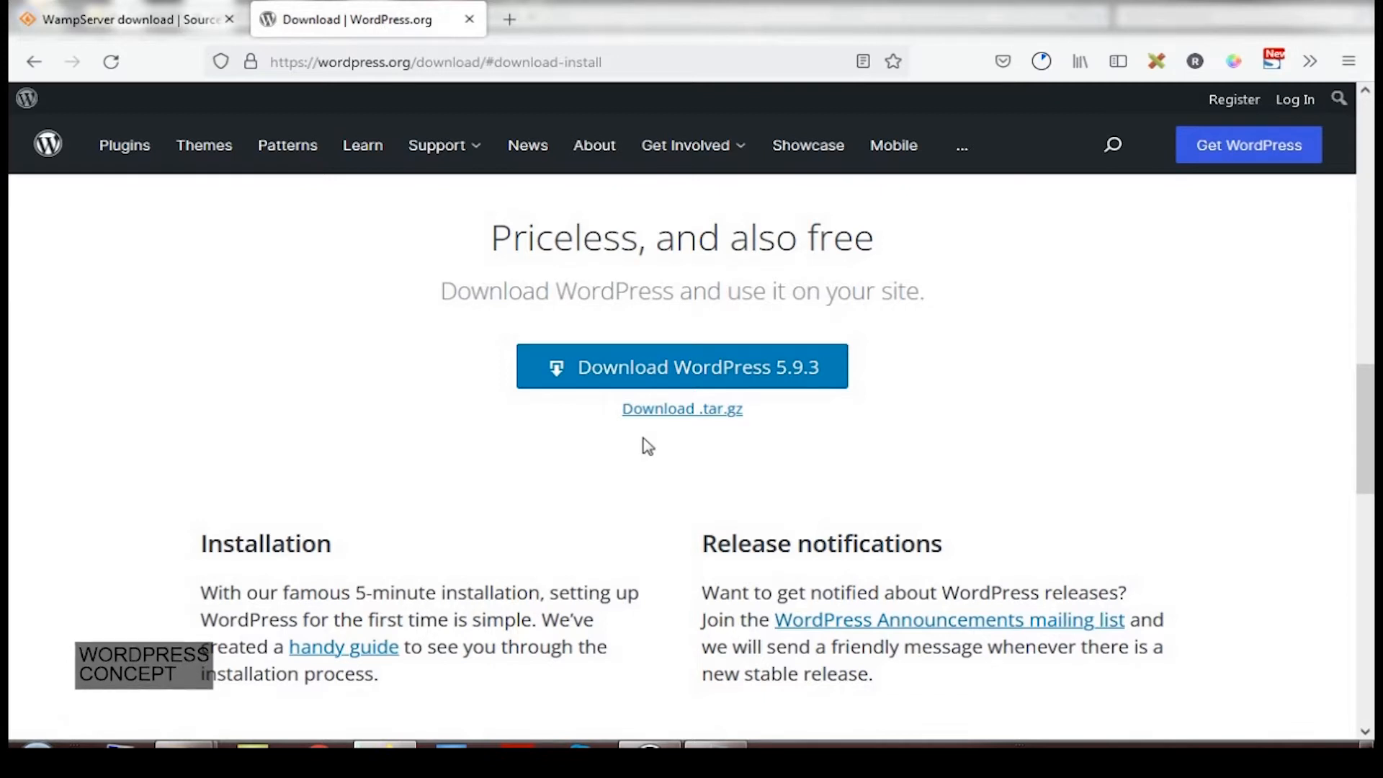
Bring the Lesson1.txt requirements notes in front of the WordPress download page in Firefox
click(717, 744)
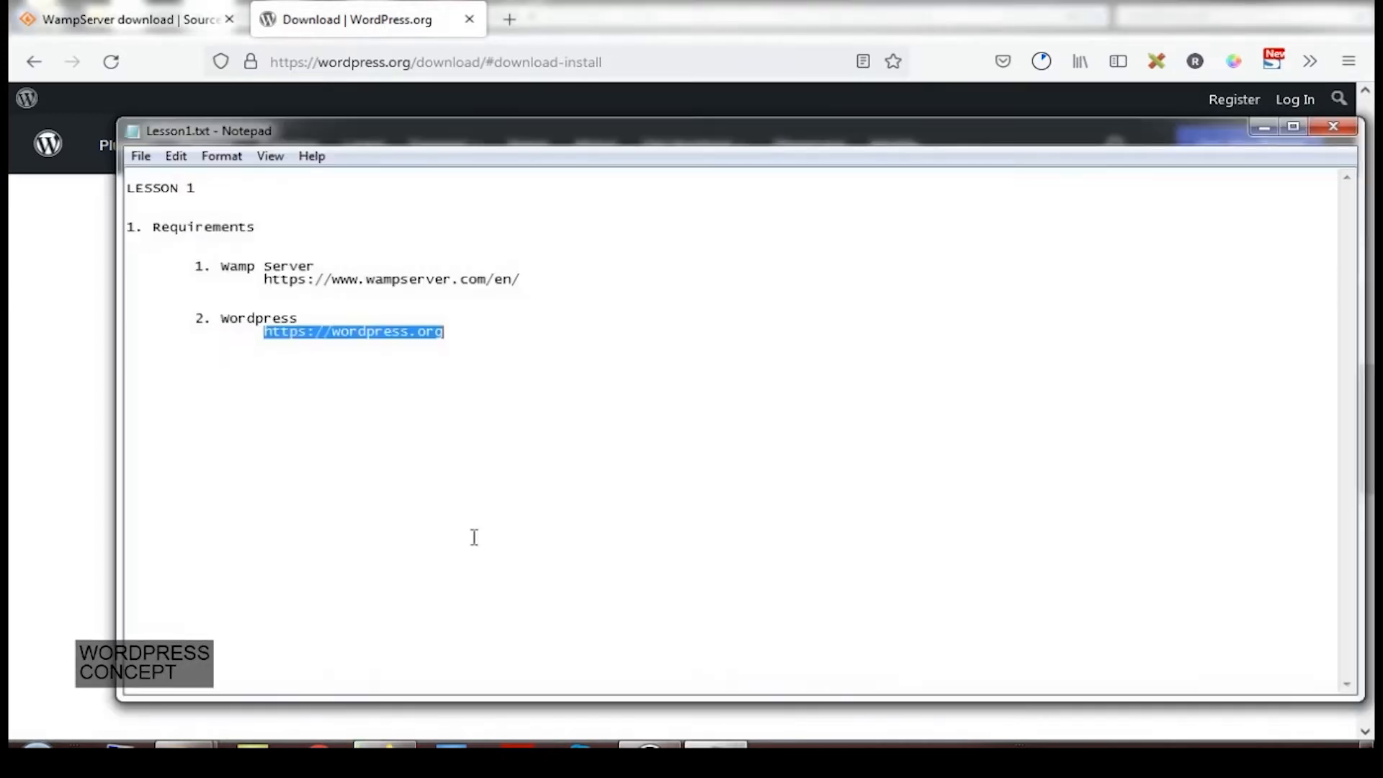
double_click(248, 321)
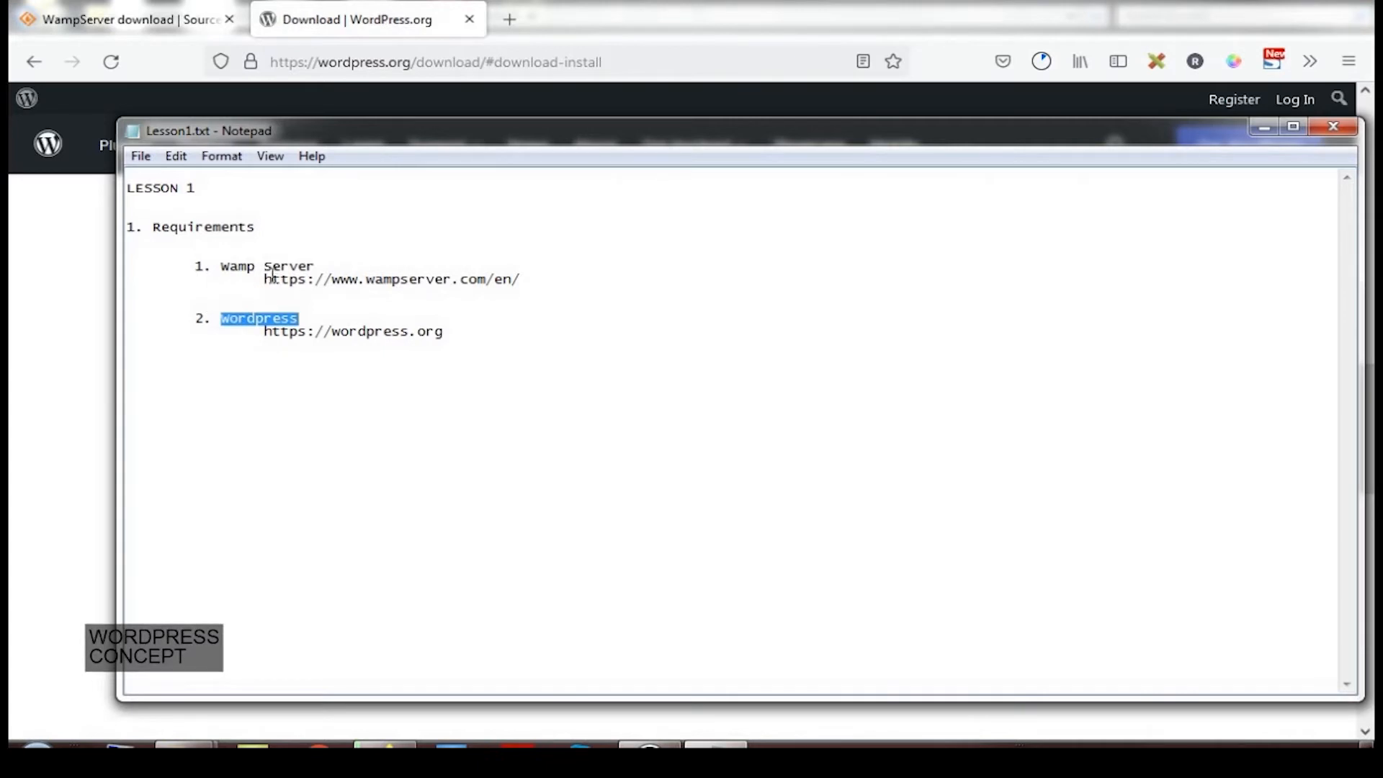
drag(264, 283, 528, 283)
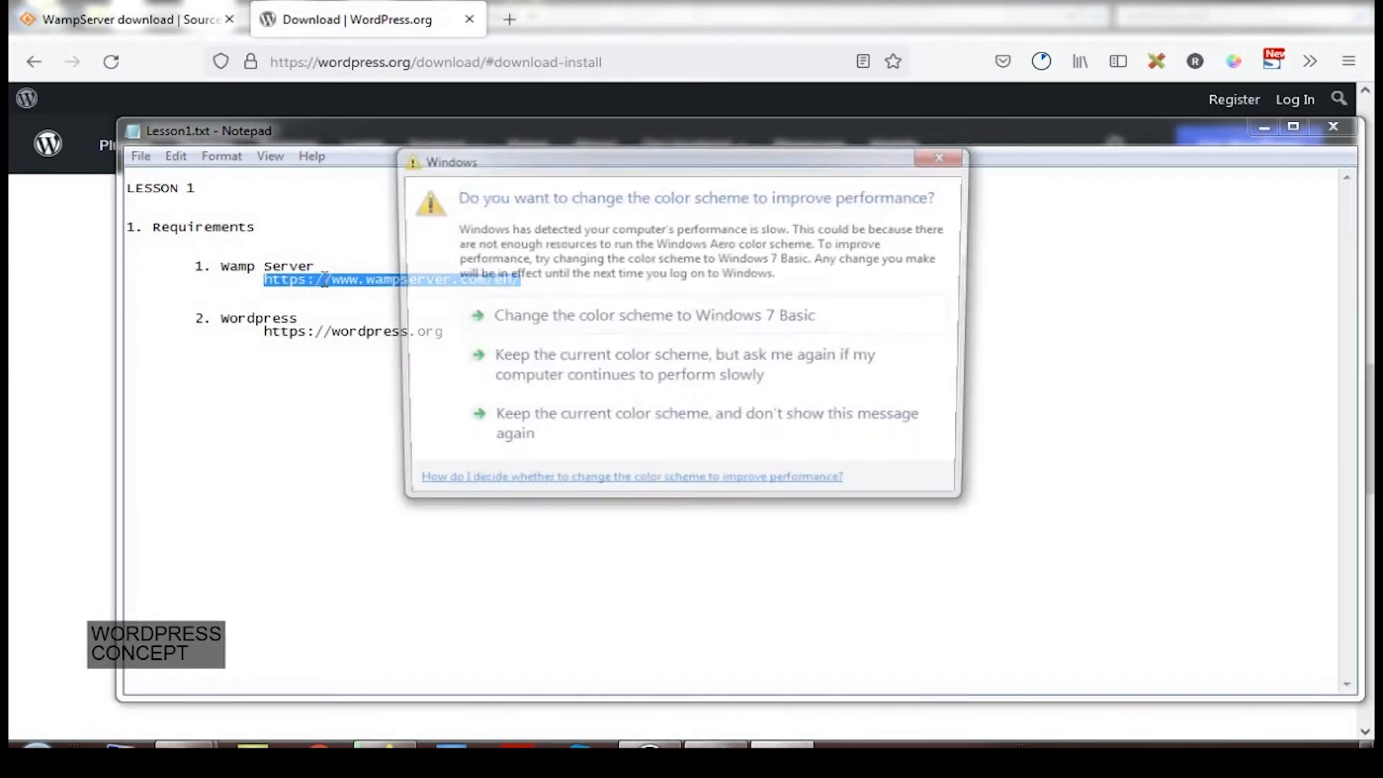
click(944, 155)
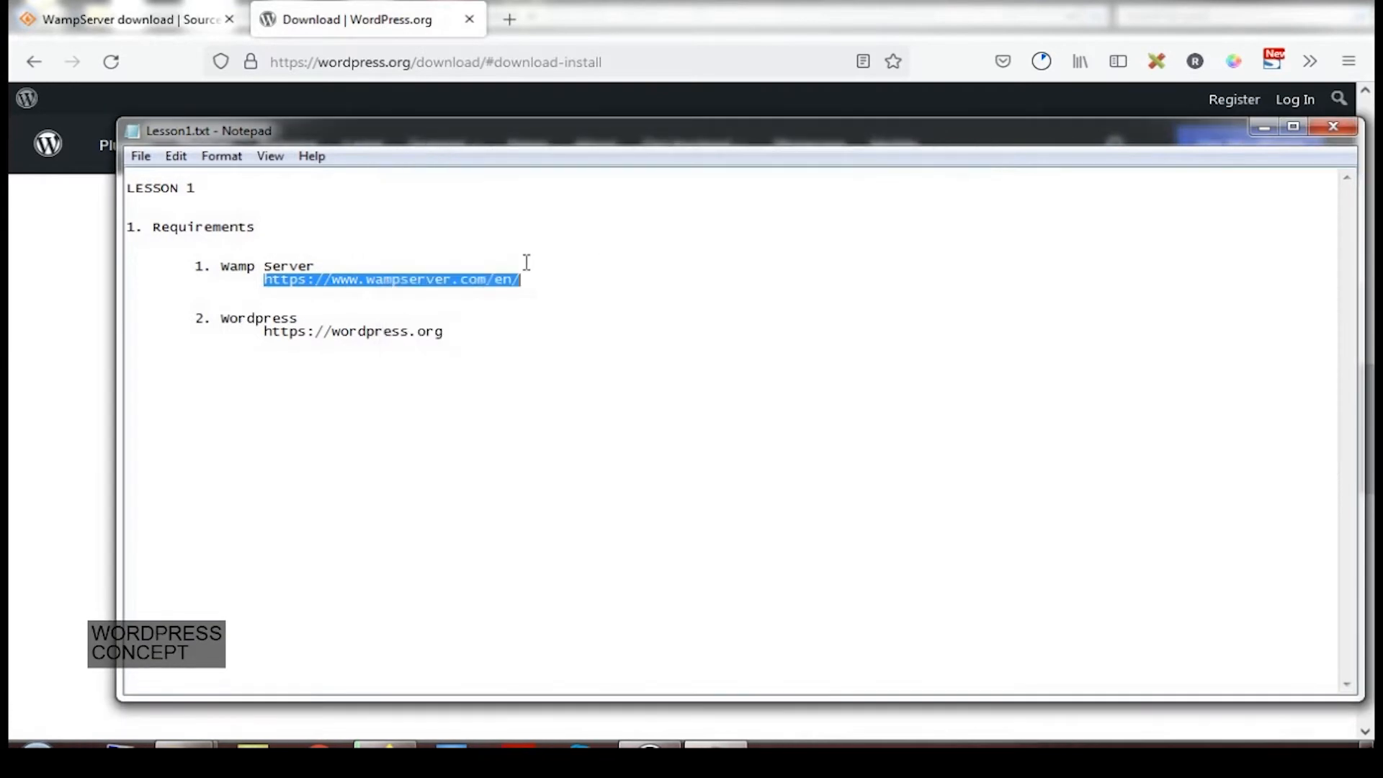
Copy the WampServer address from the notes and load wampserver.com/en in Firefox
right_click(441, 281)
click(487, 344)
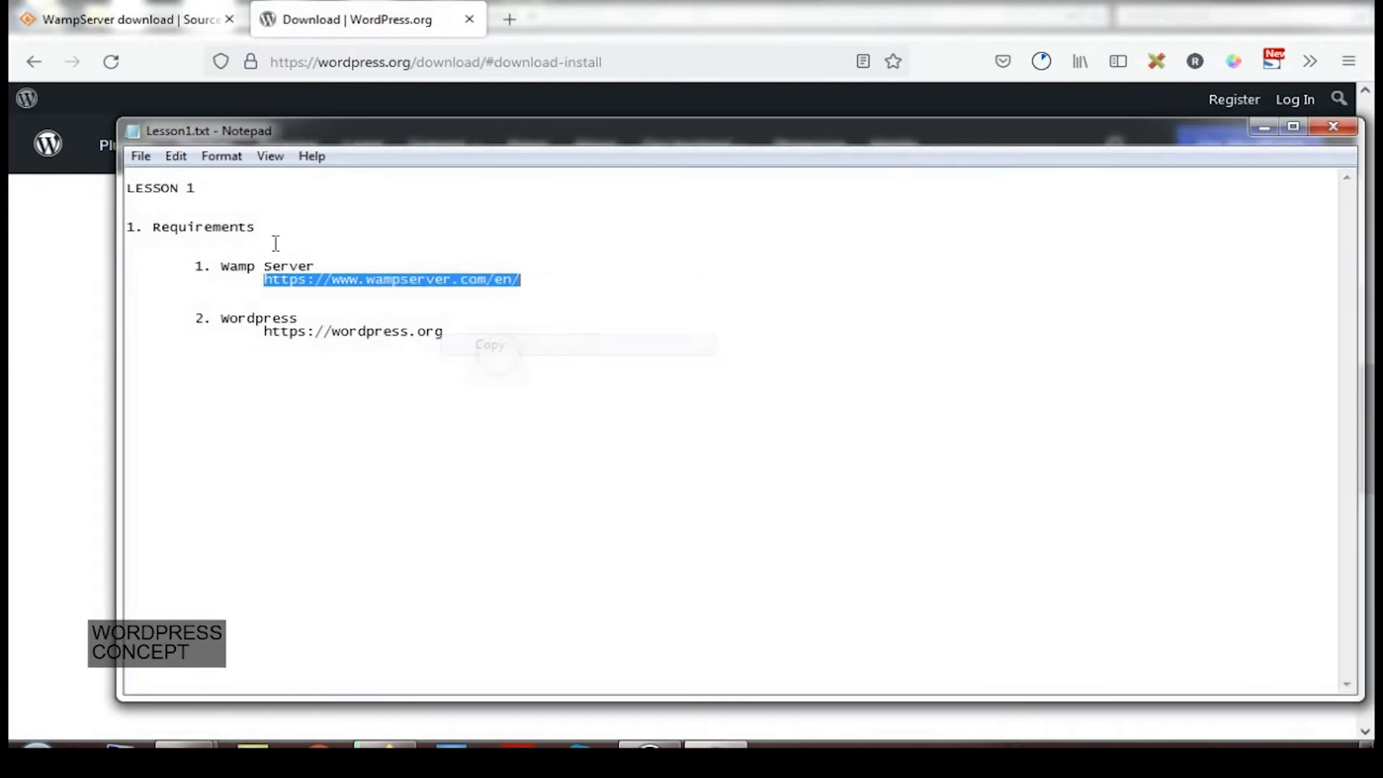
click(186, 21)
click(303, 62)
right_click(303, 62)
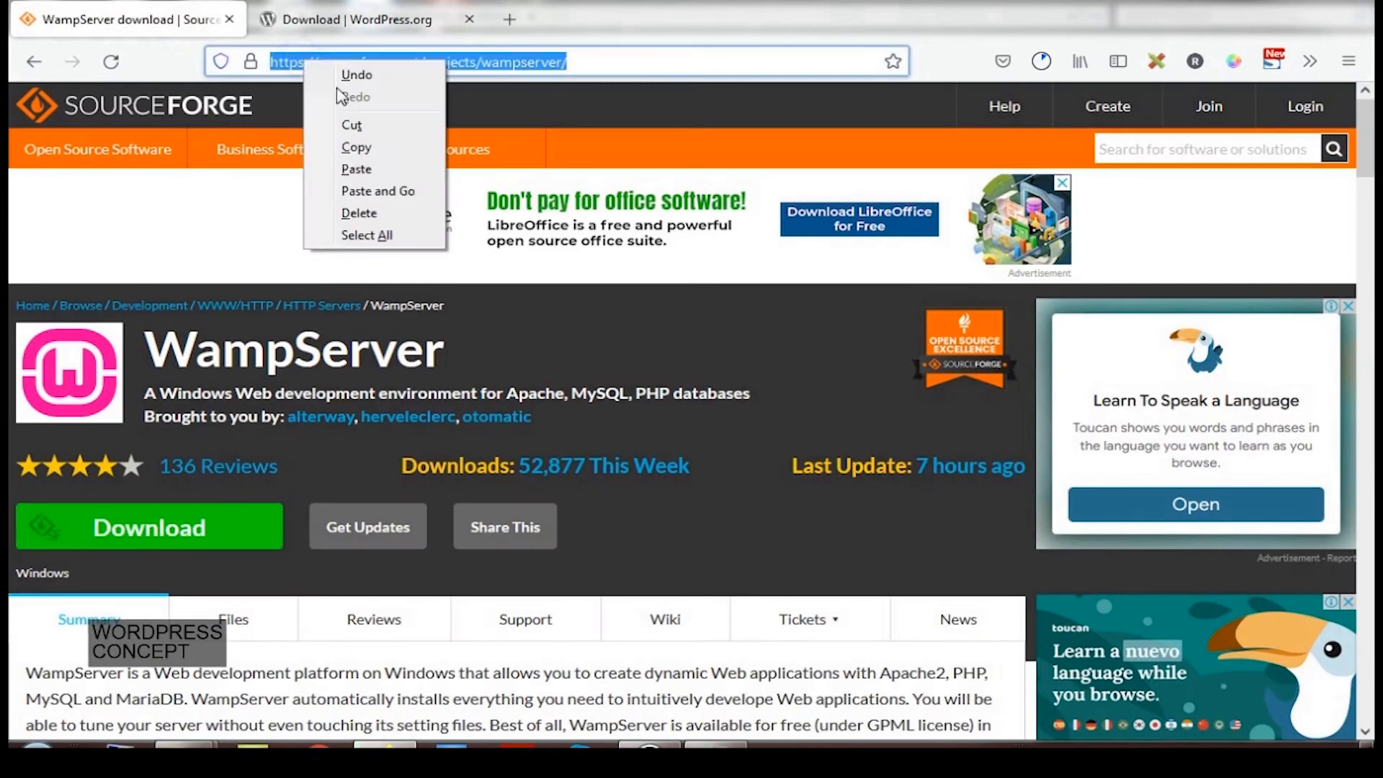
click(371, 170)
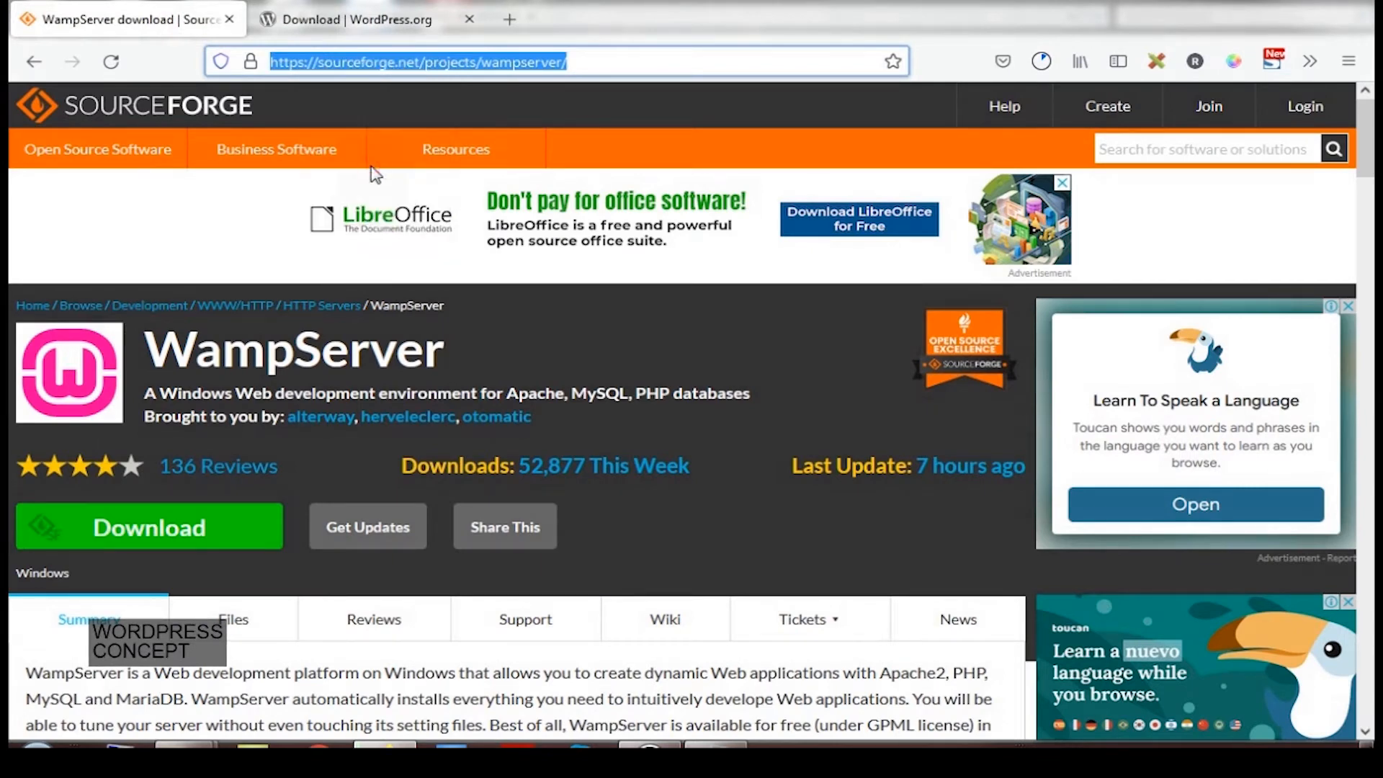
key(Return)
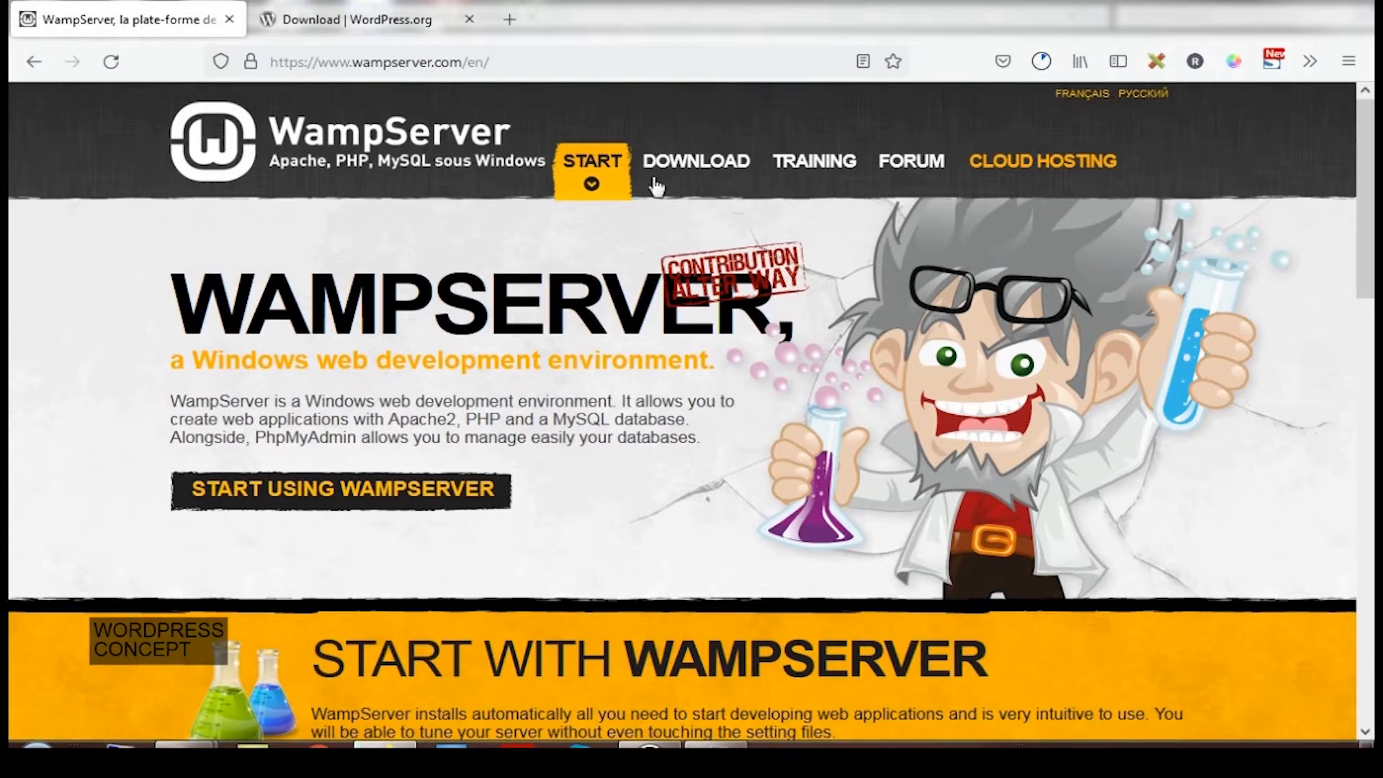
Start the direct 32-bit WampServer 3.2.6 download, check its progress, and return to the notes
click(681, 173)
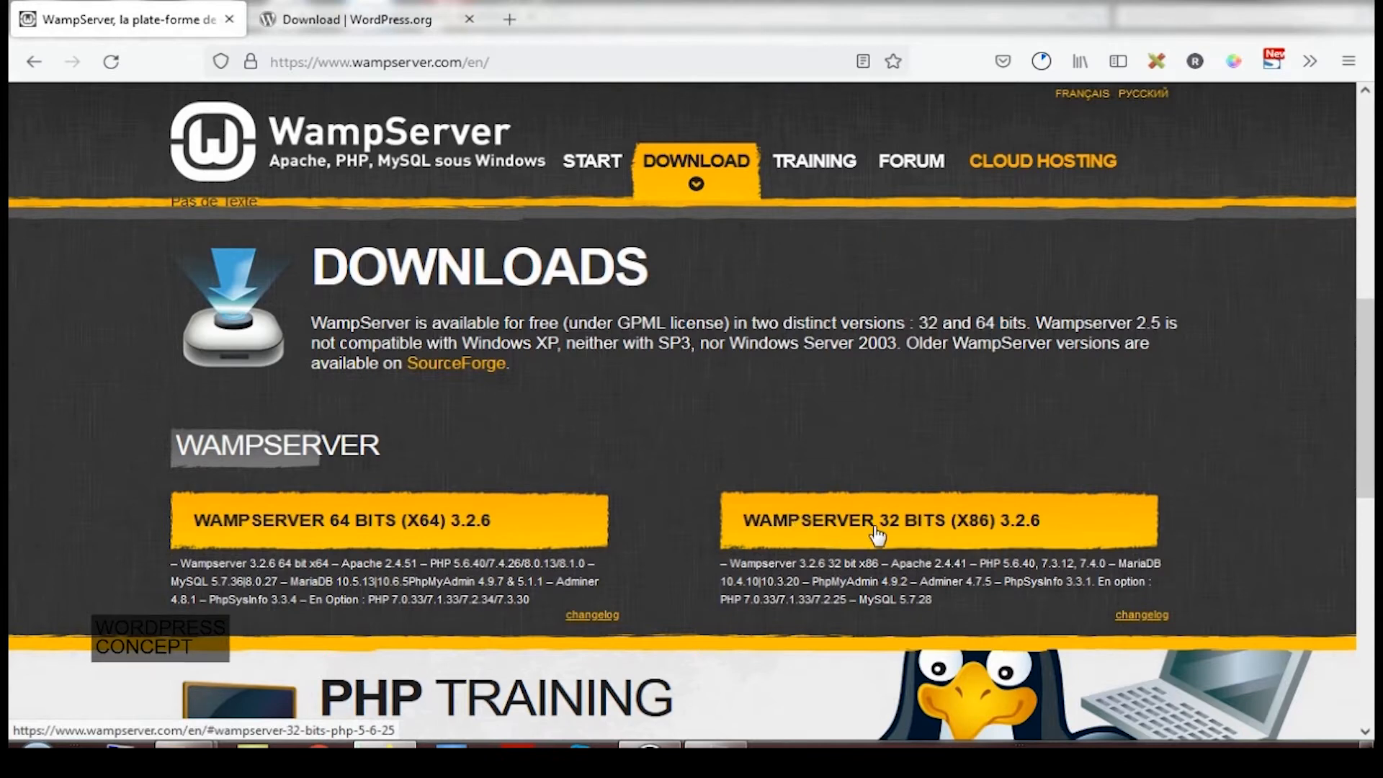
click(876, 535)
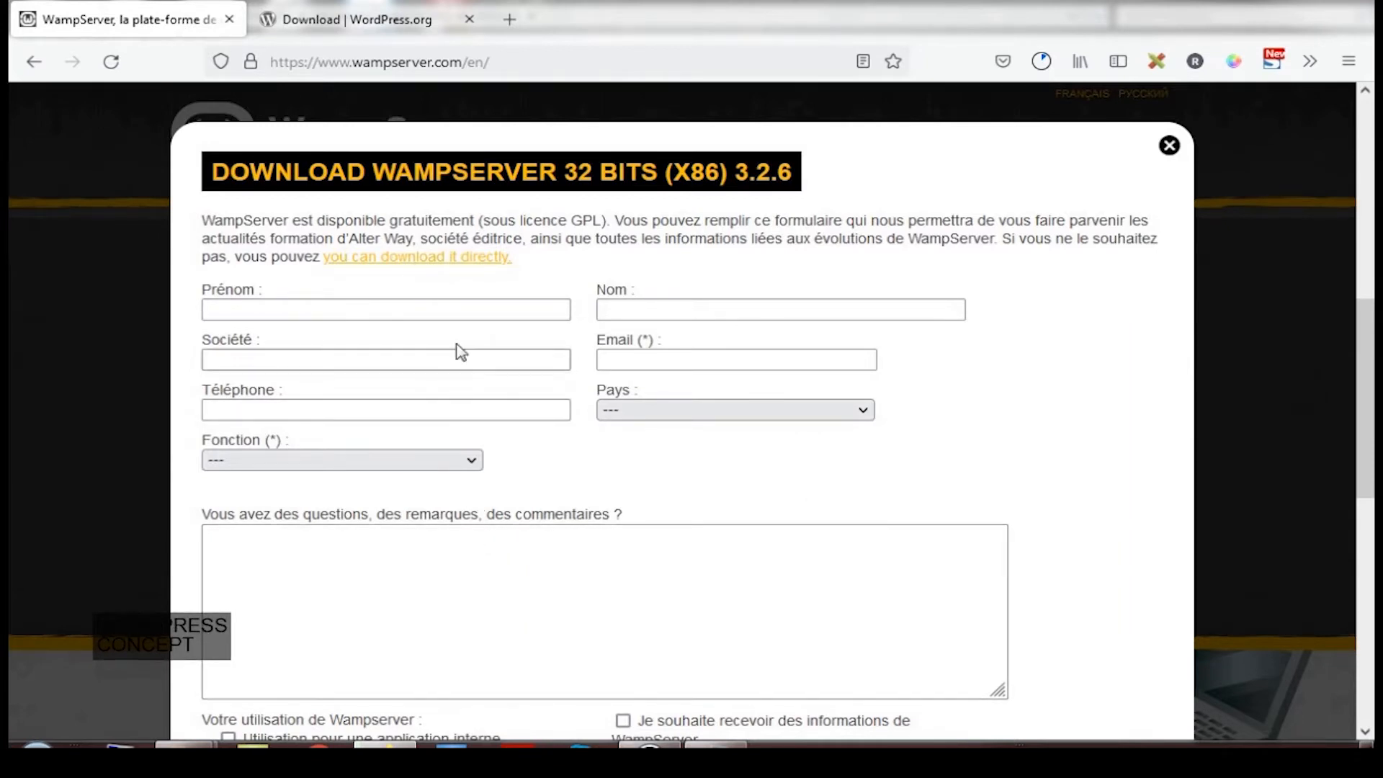
click(464, 259)
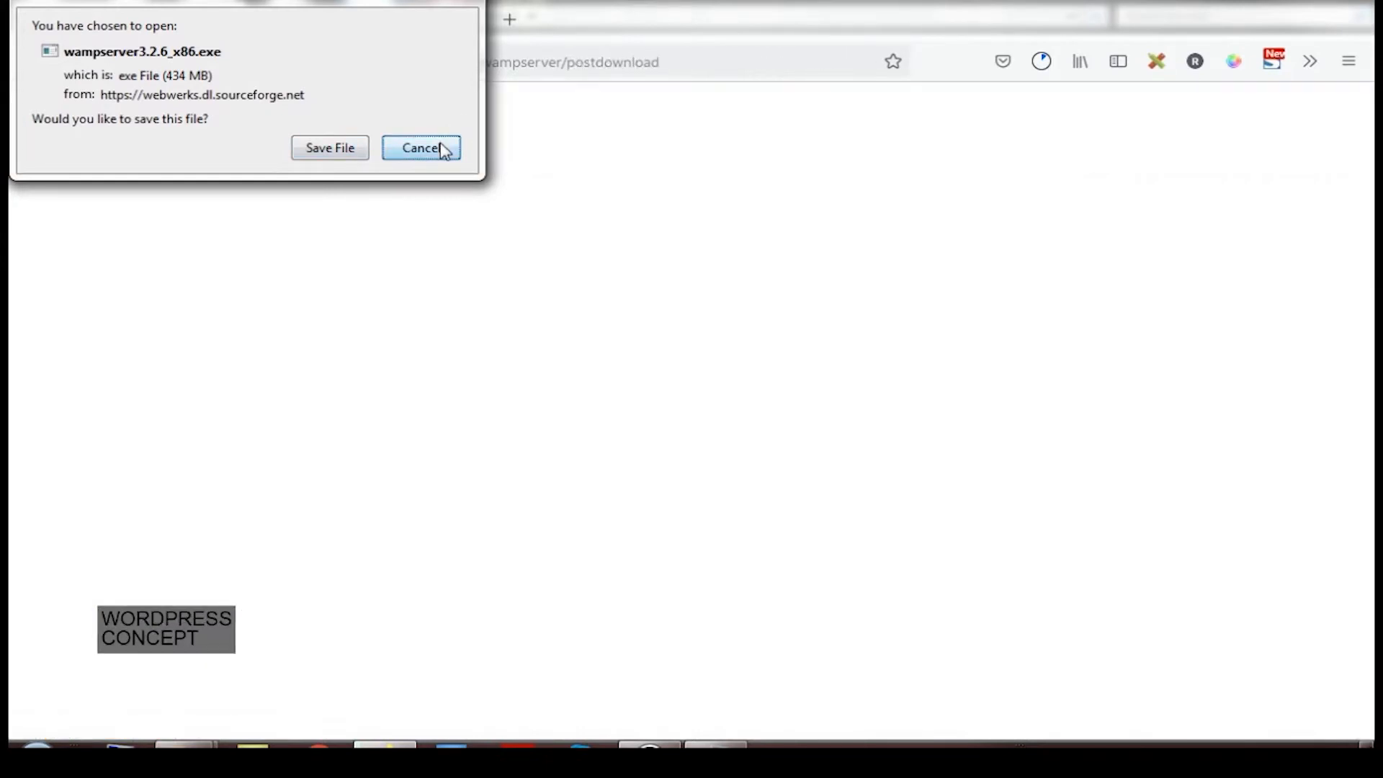
click(441, 145)
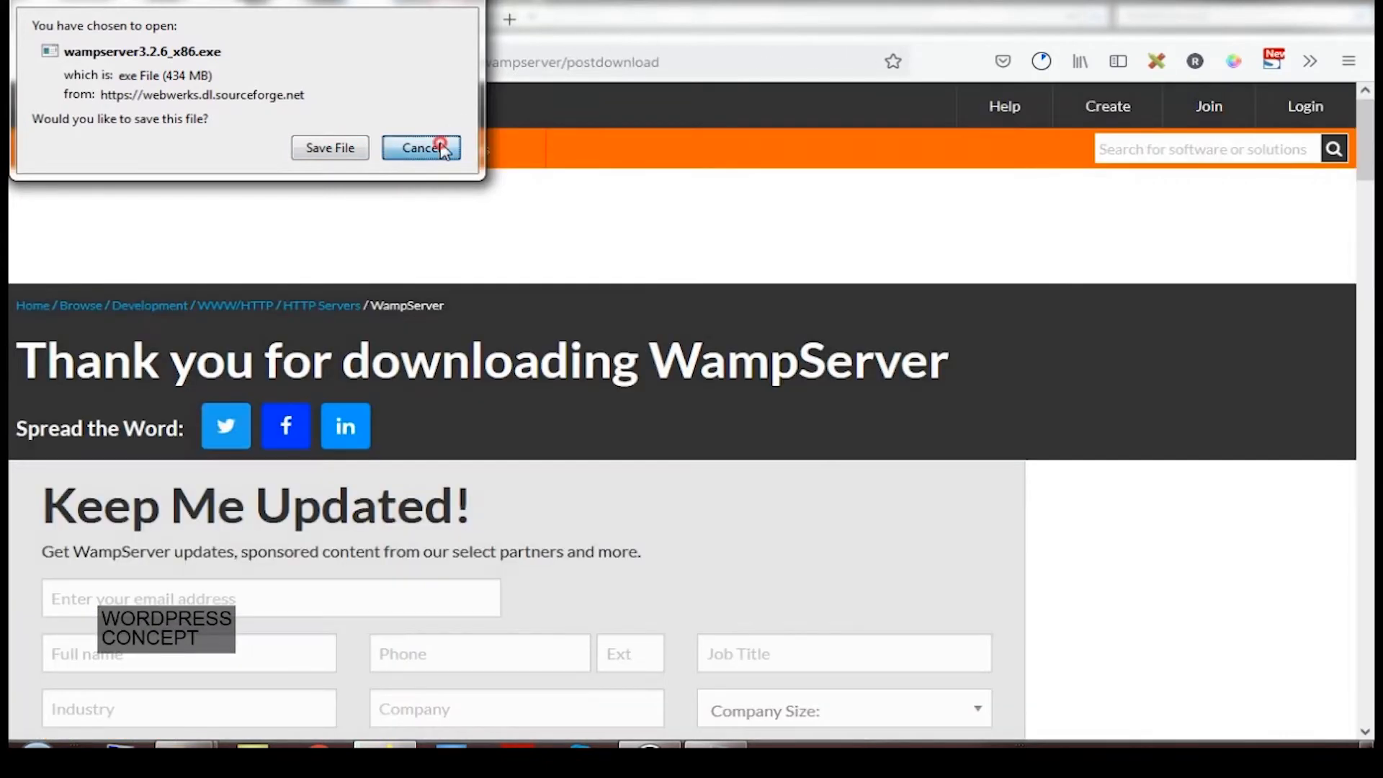
click(1042, 62)
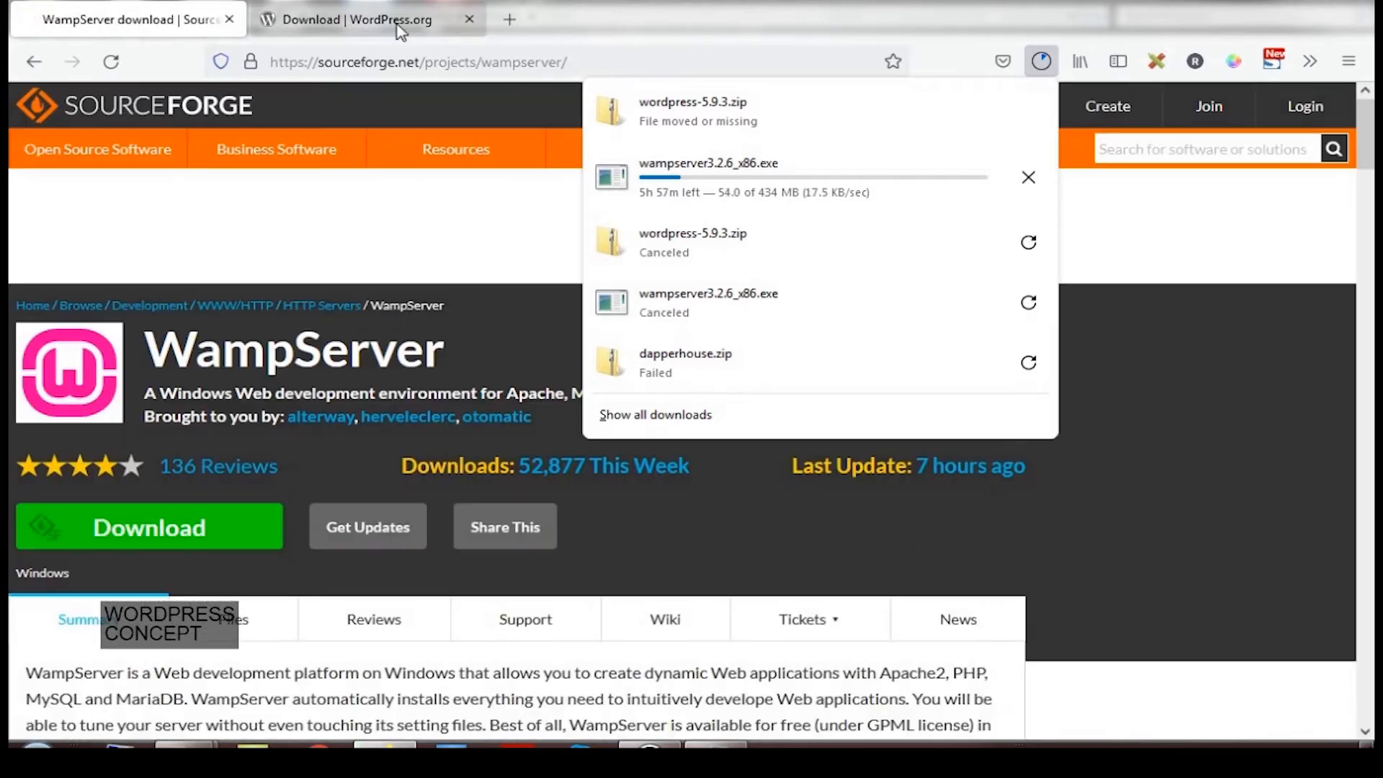
click(398, 23)
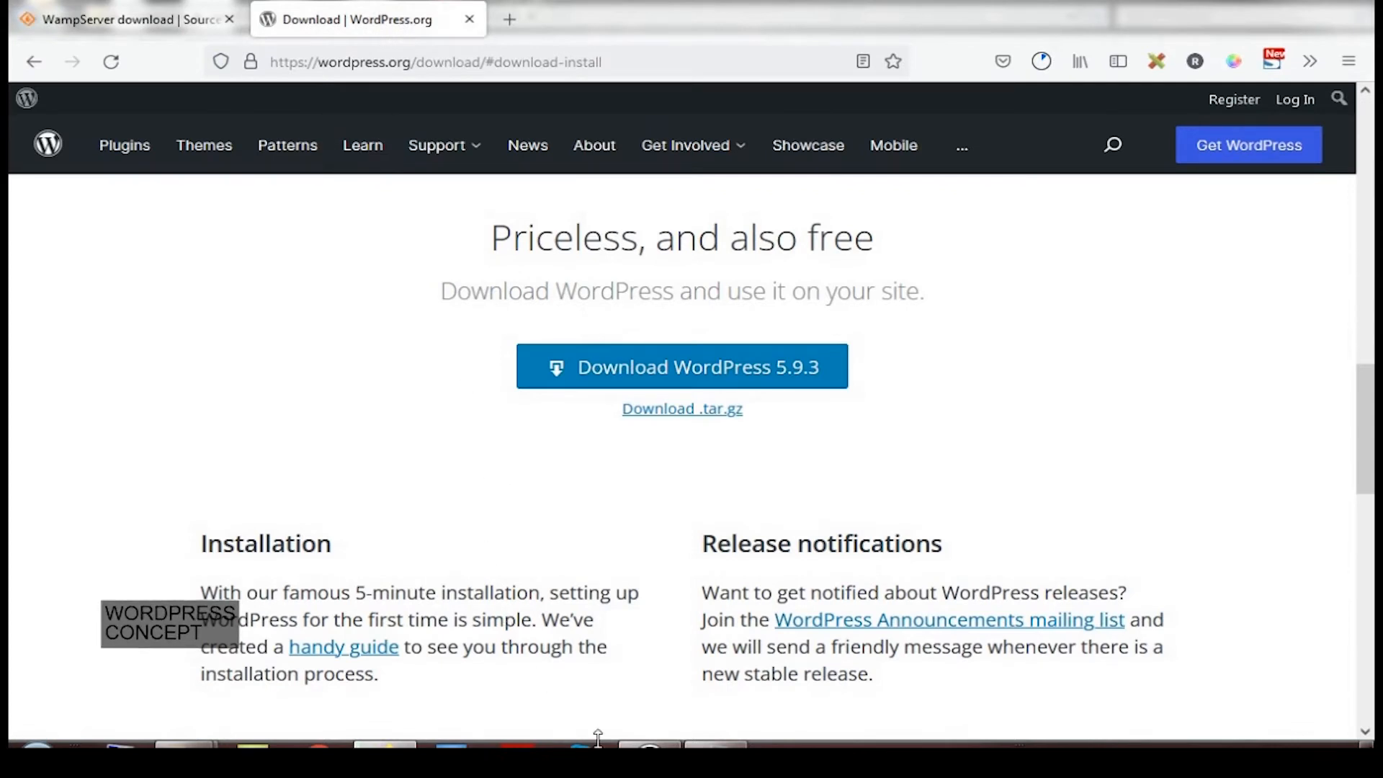
click(715, 746)
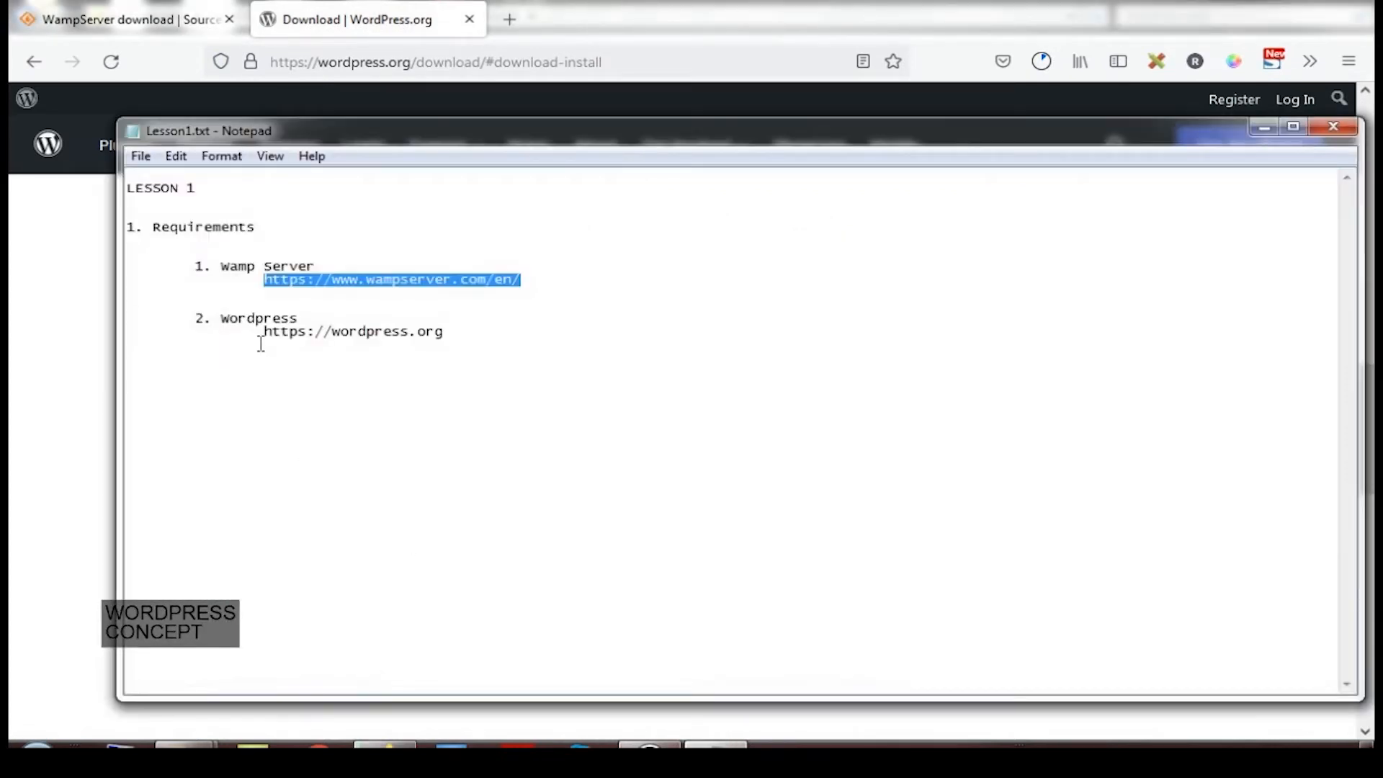
Copy the wordpress.org address from the notes and load it in Firefox
drag(267, 333, 464, 332)
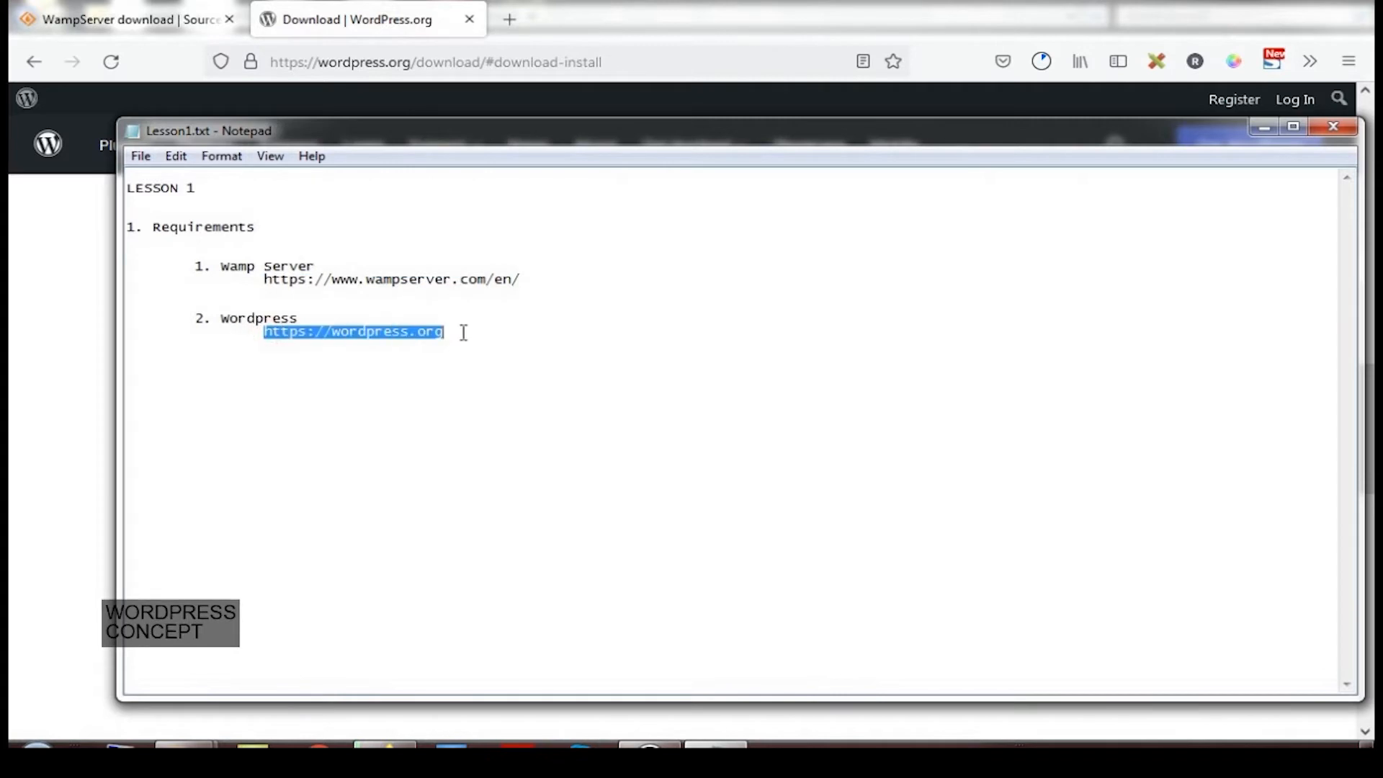
right_click(408, 337)
click(480, 401)
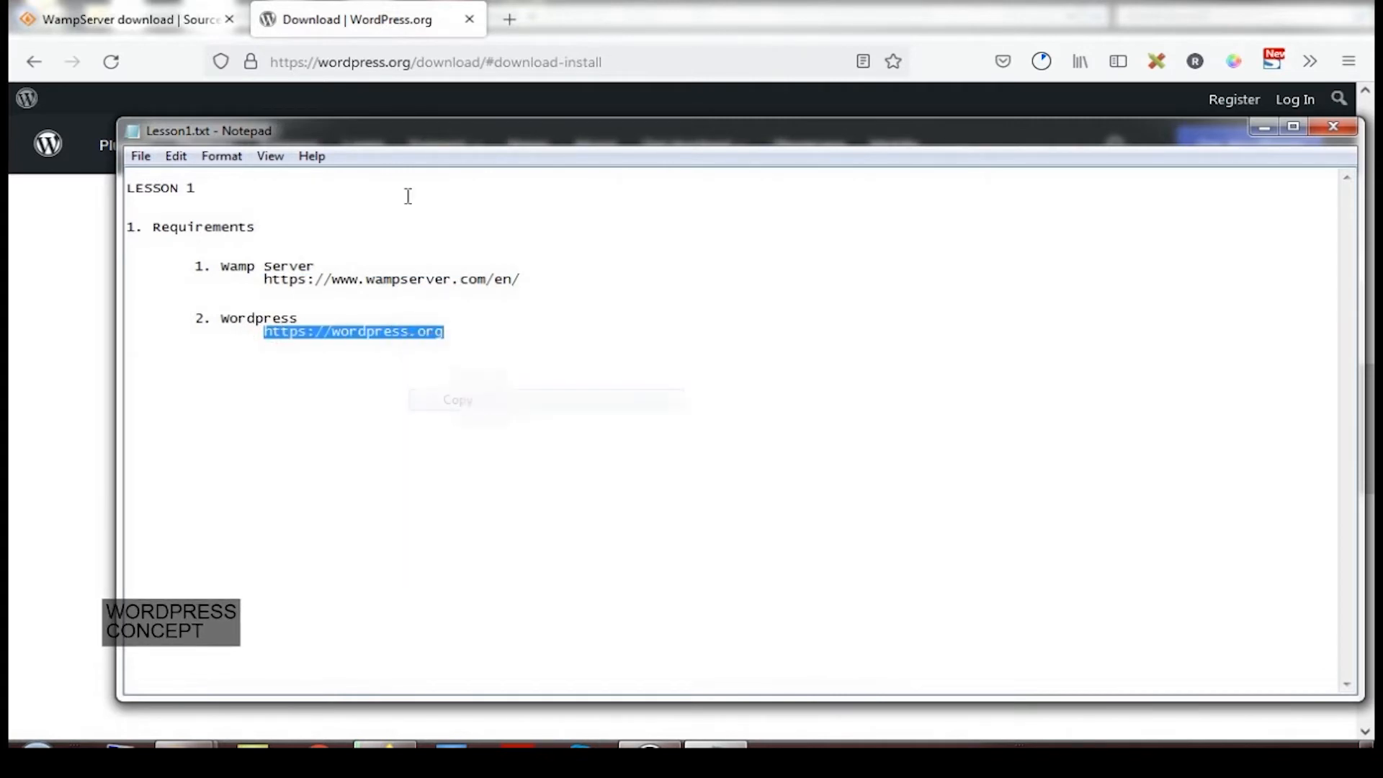
click(389, 67)
right_click(393, 70)
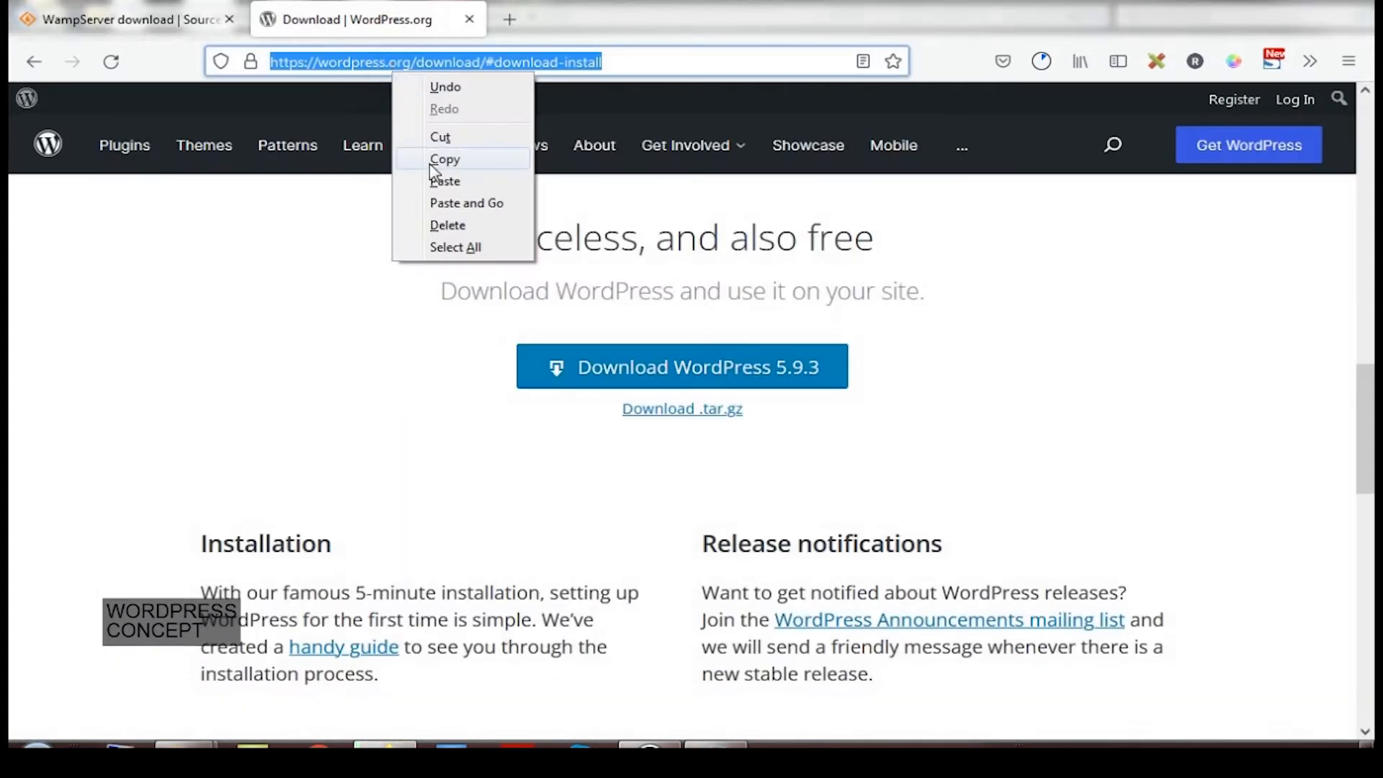
click(437, 181)
key(Return)
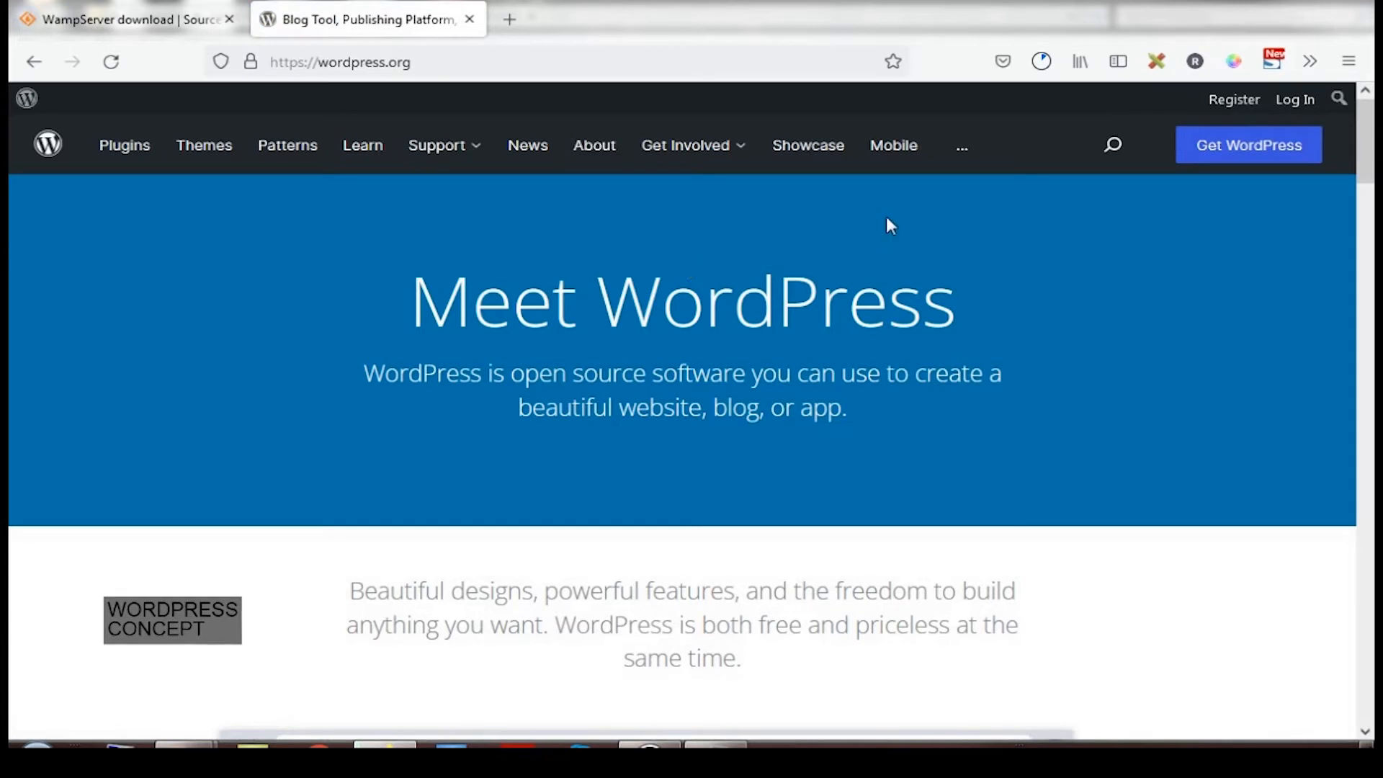
Reach the WordPress 5.9.3 download-and-install section, then switch to the D:\WordpressVideoLessons folder
click(1227, 150)
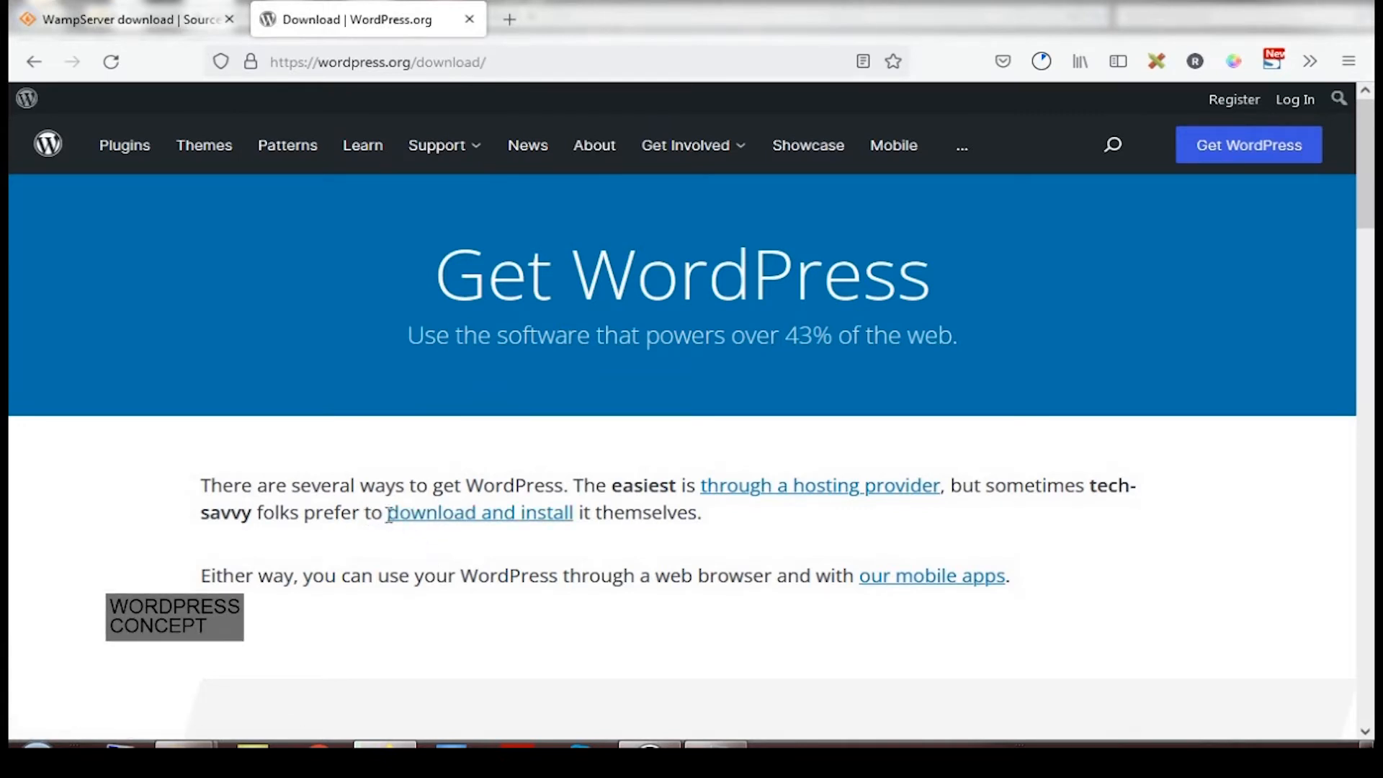
click(425, 515)
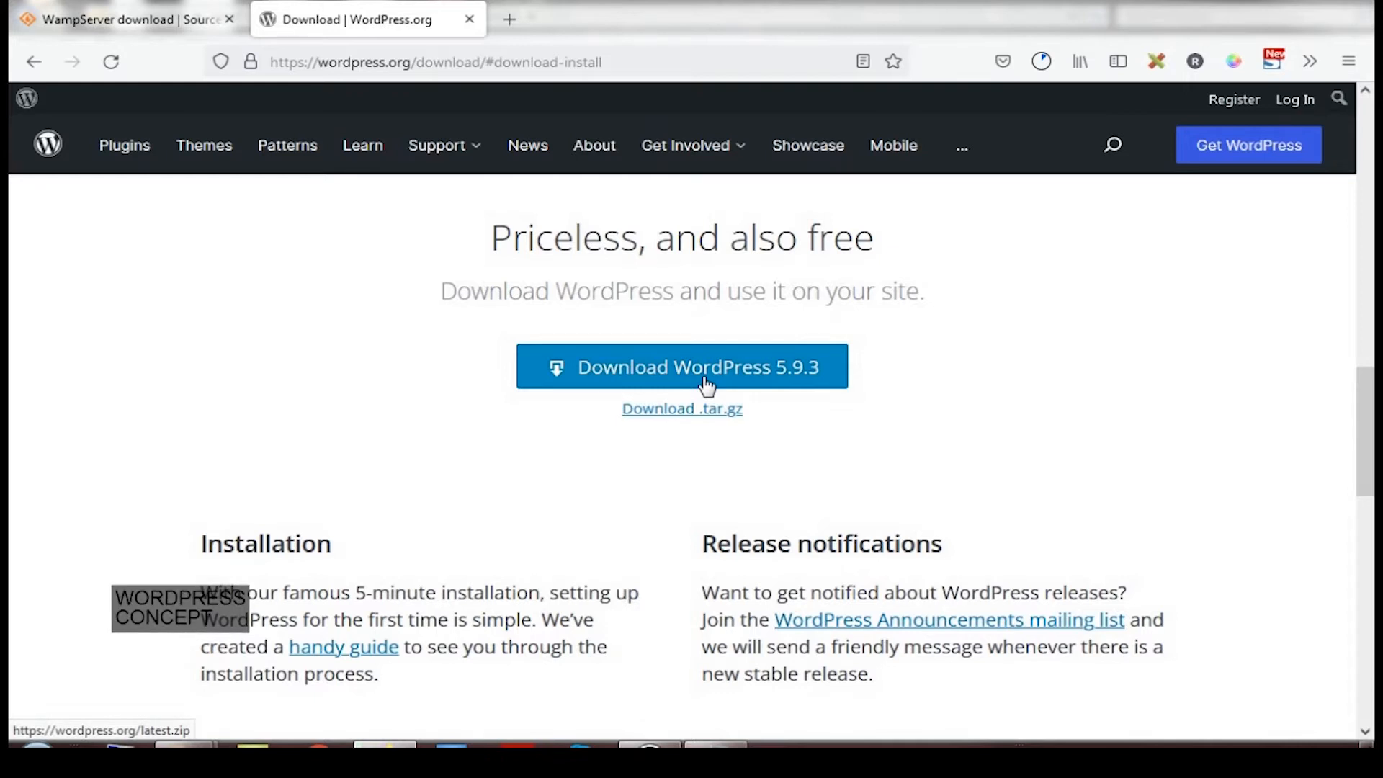
click(650, 745)
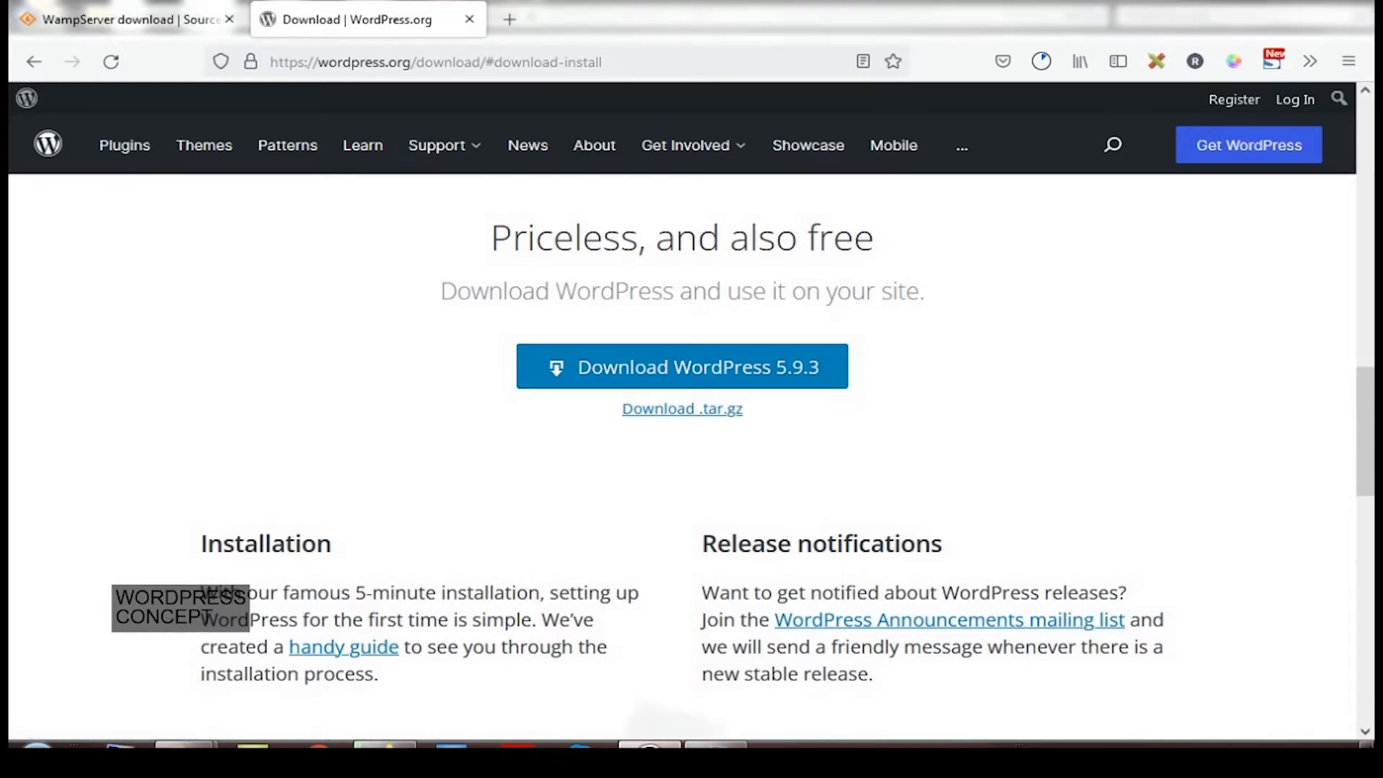
click(973, 110)
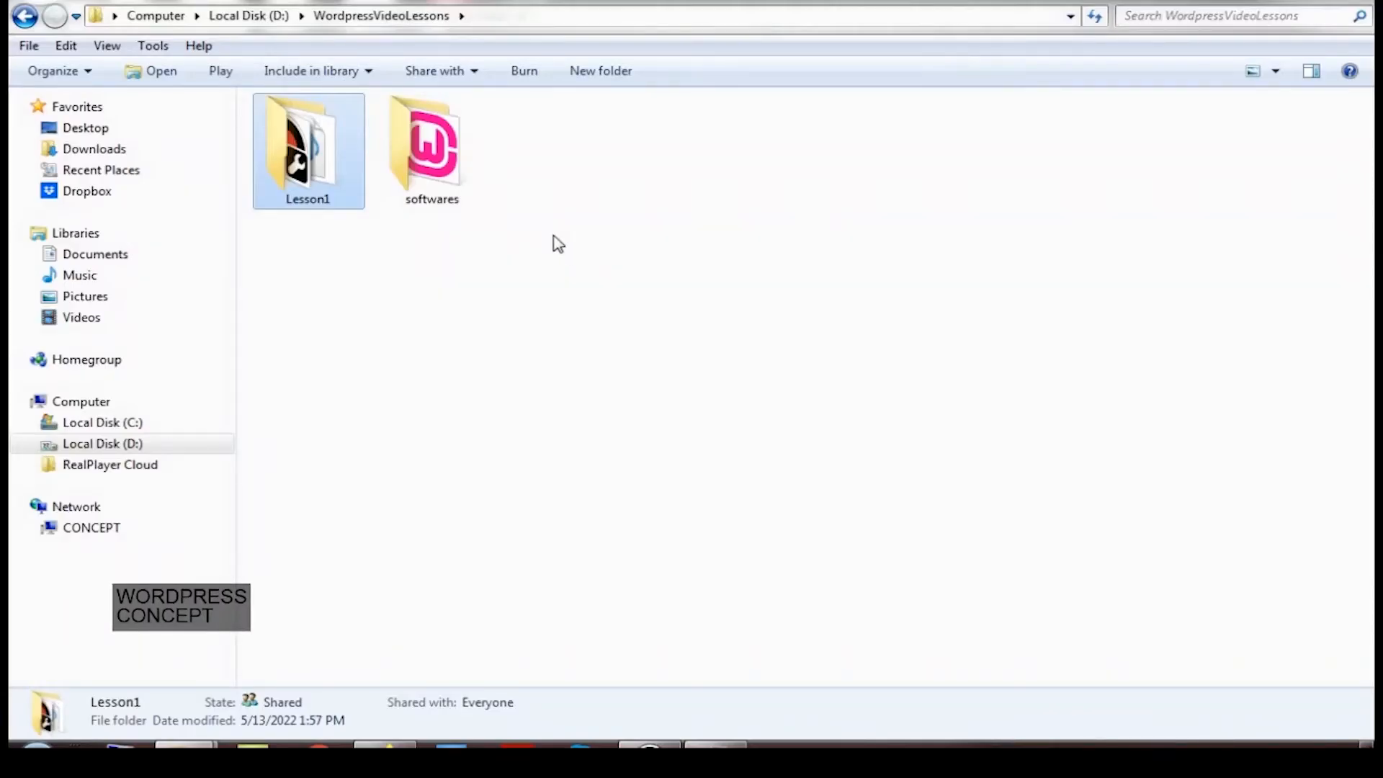
Open the softwares folder and run wampserver3.2.6_x86.exe as administrator
double_click(433, 177)
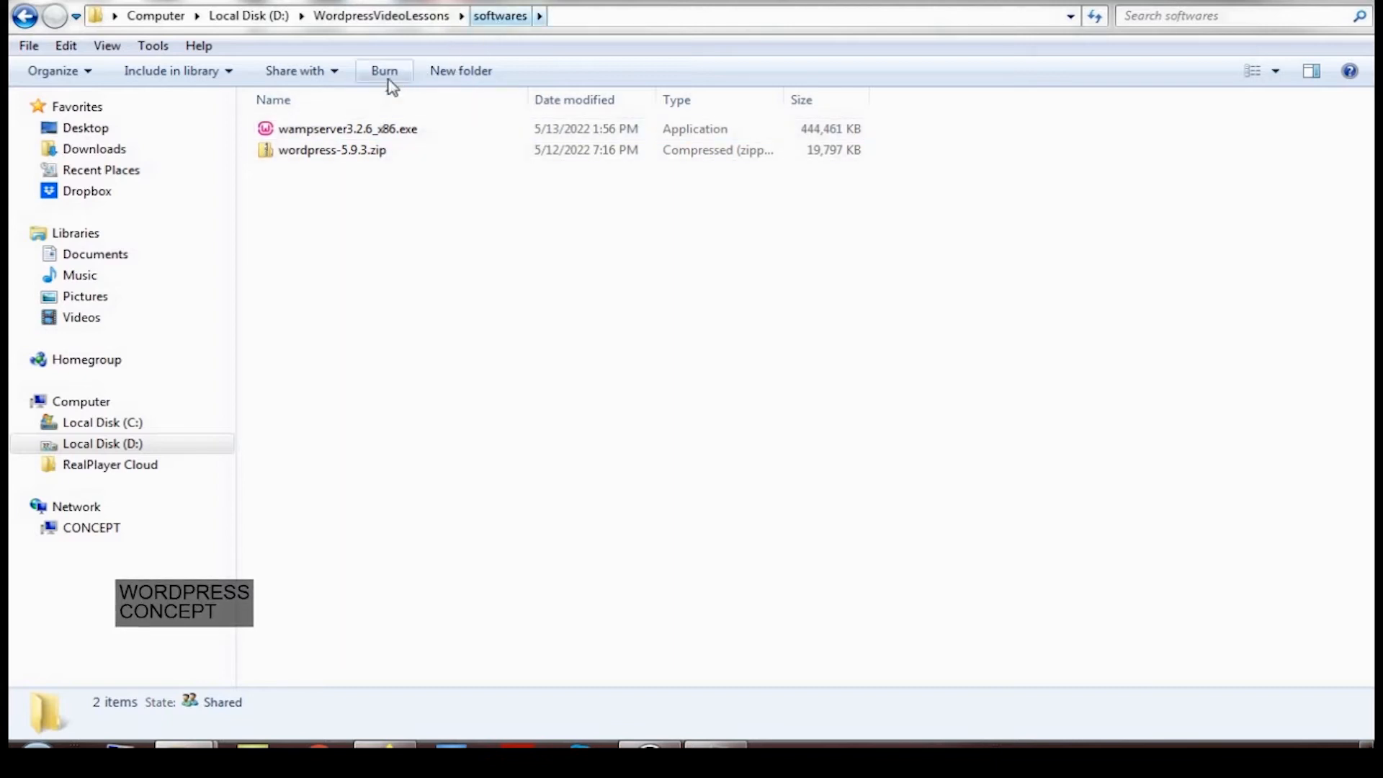
right_click(362, 131)
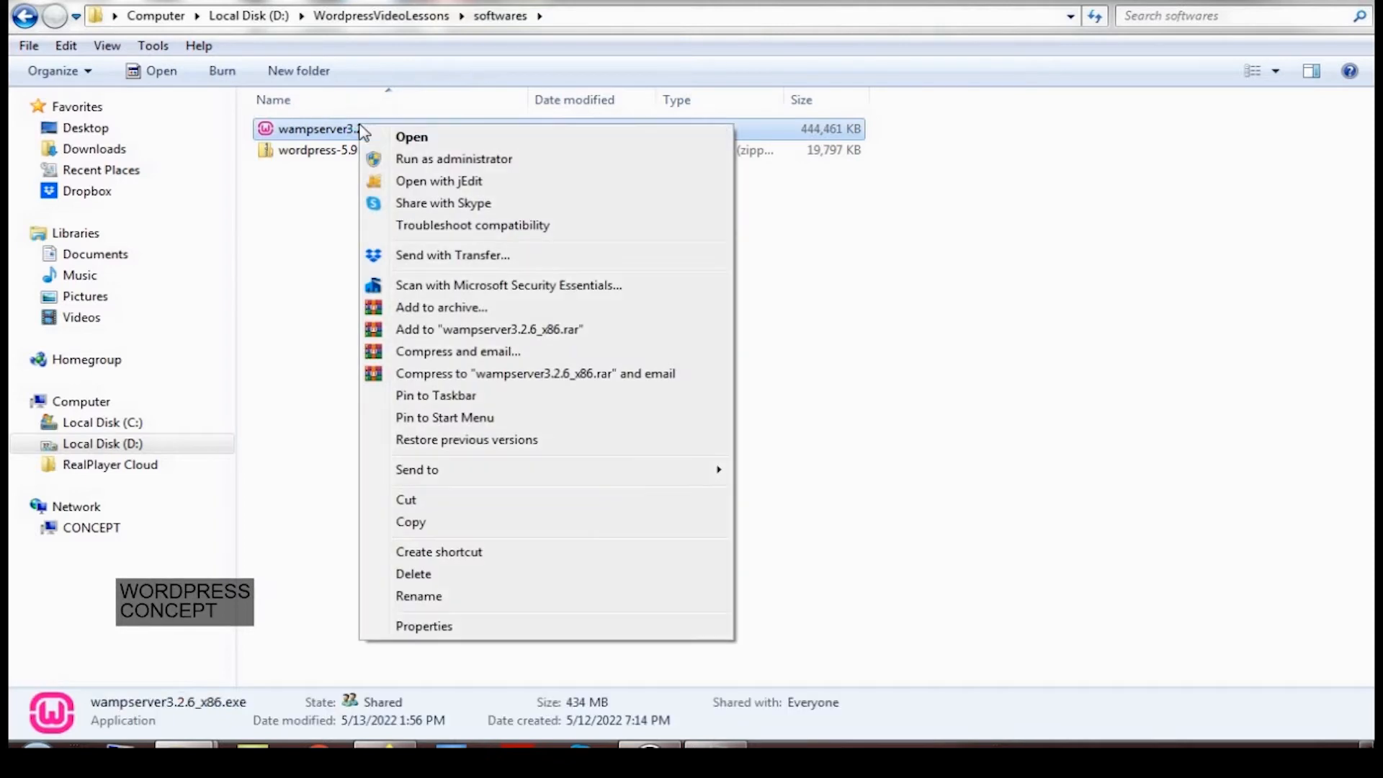
click(402, 159)
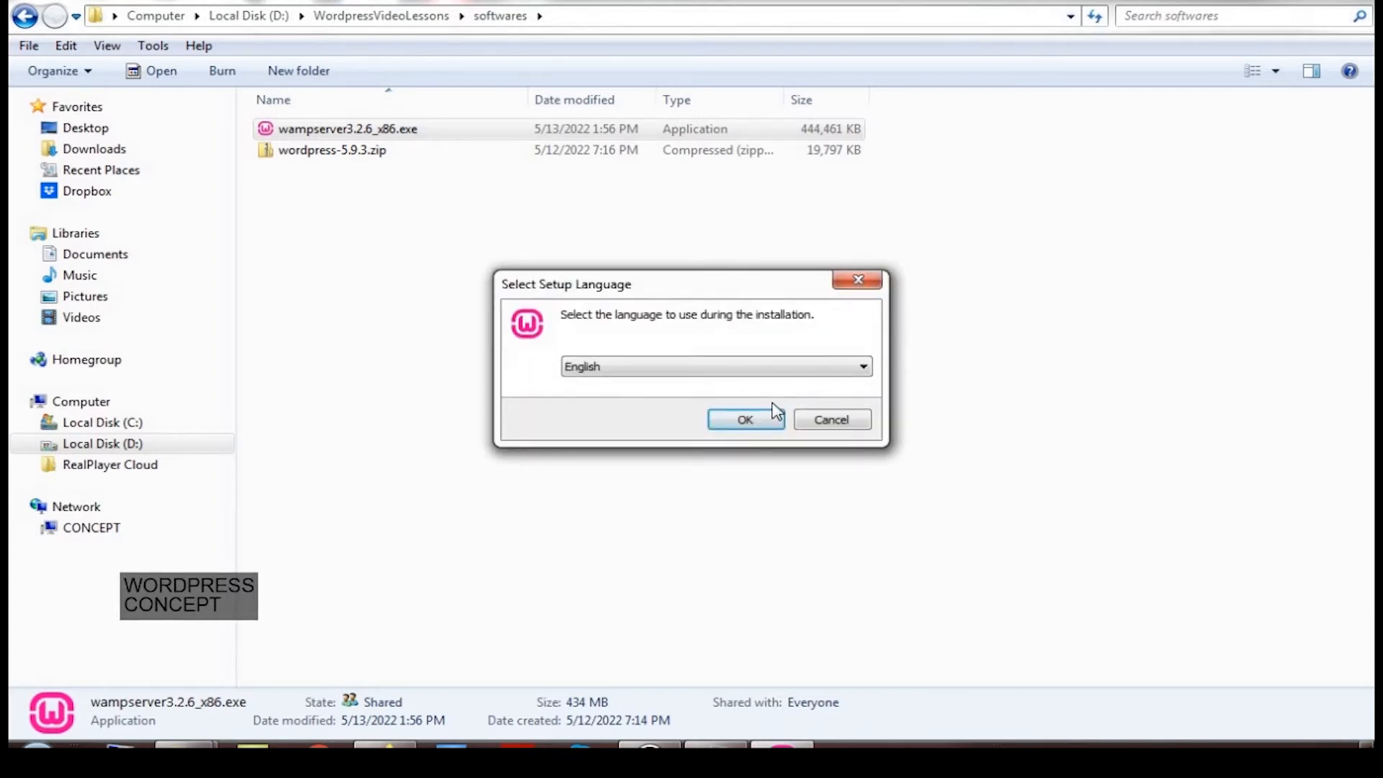
Keep English as setup language, acknowledge the Windows warning and accept the licence agreement
click(611, 376)
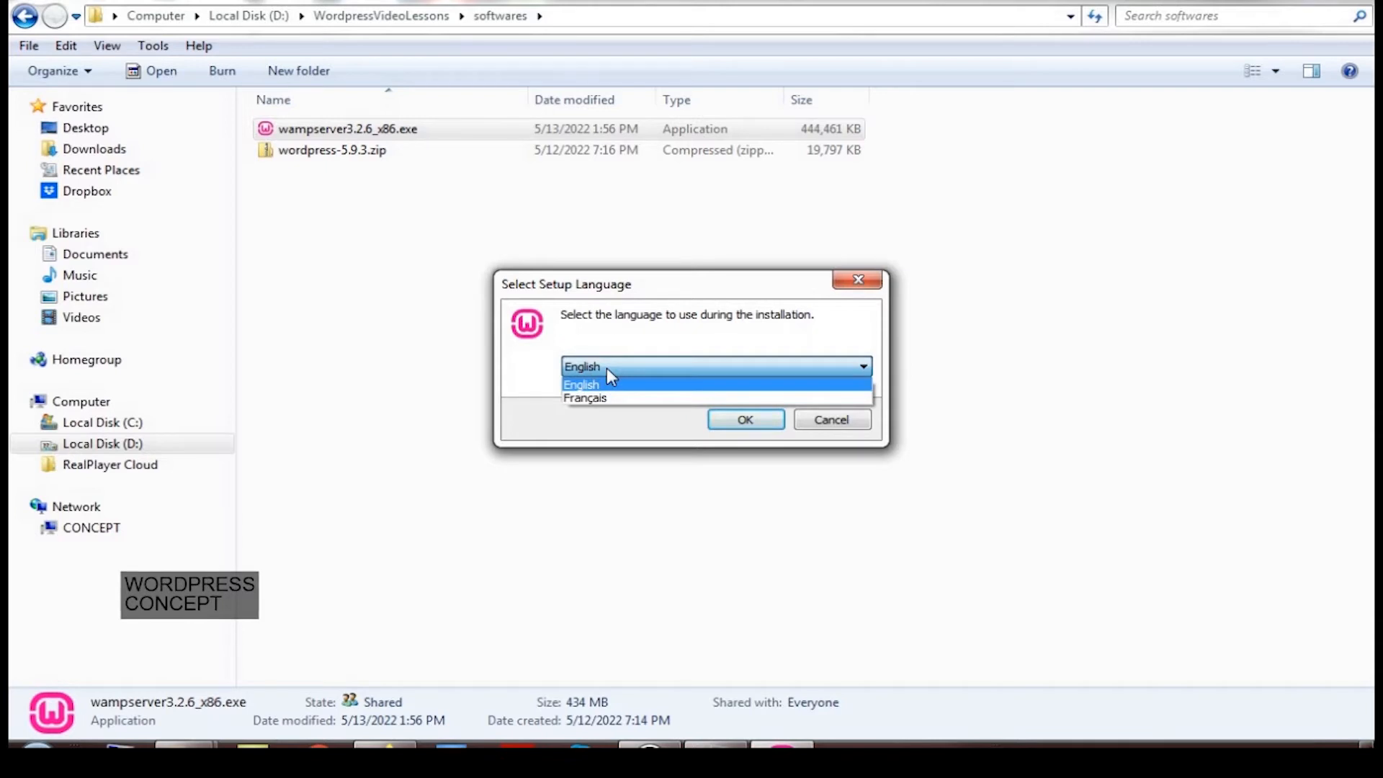
click(607, 369)
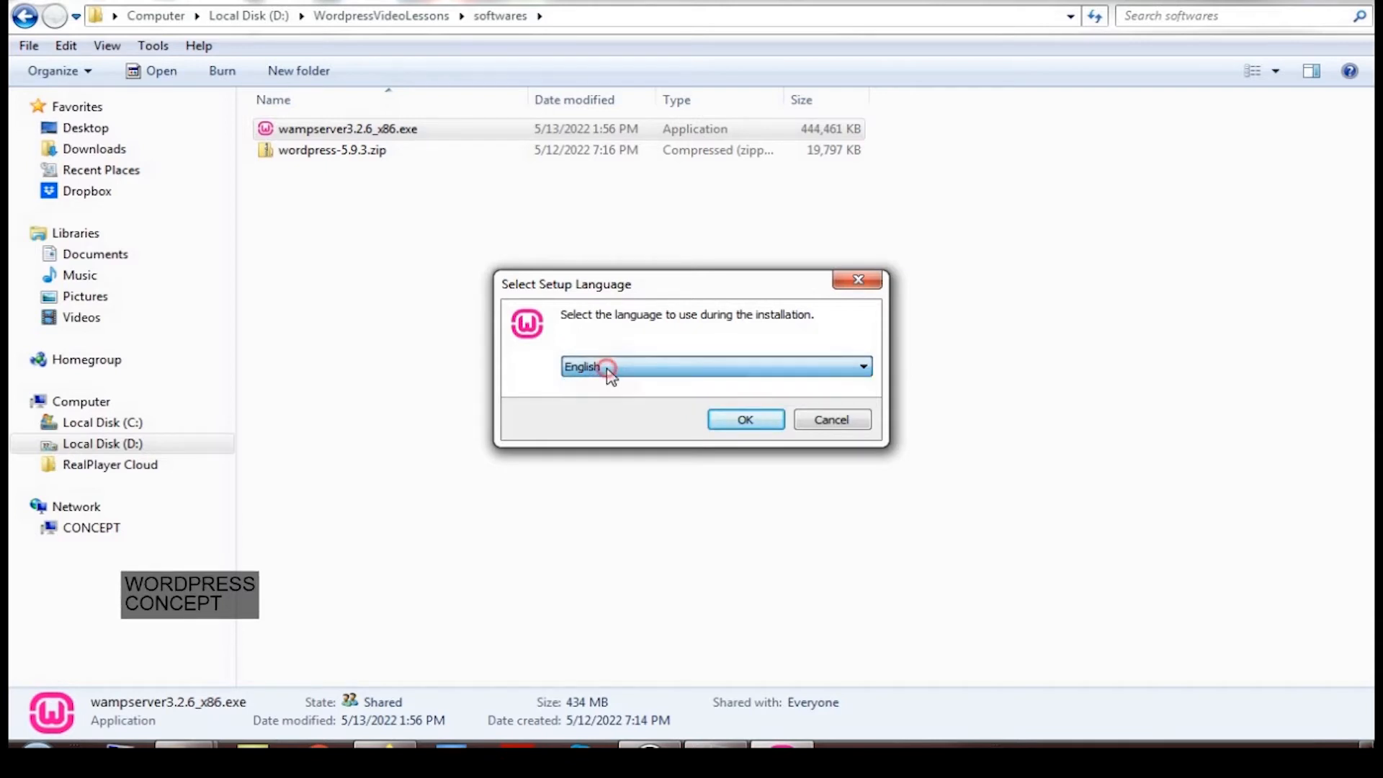
click(746, 421)
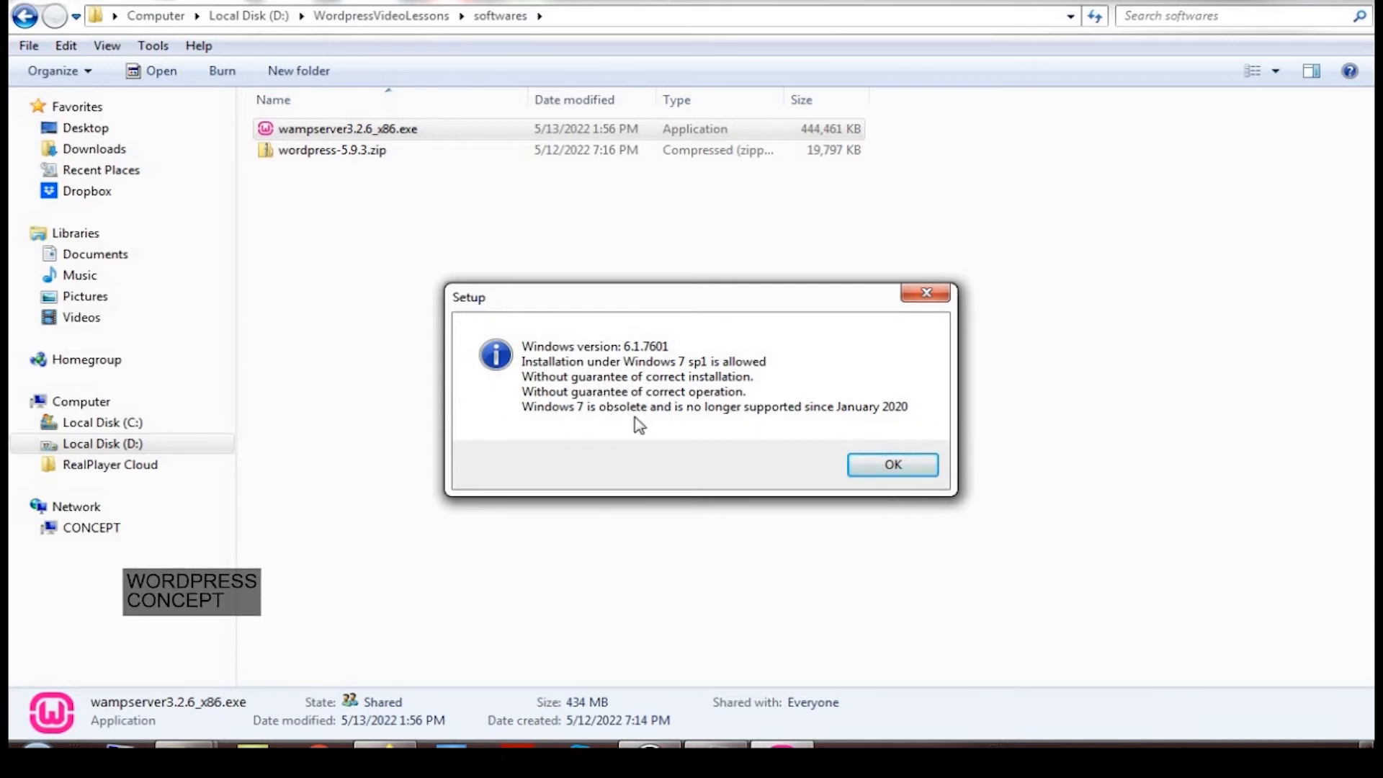
click(884, 470)
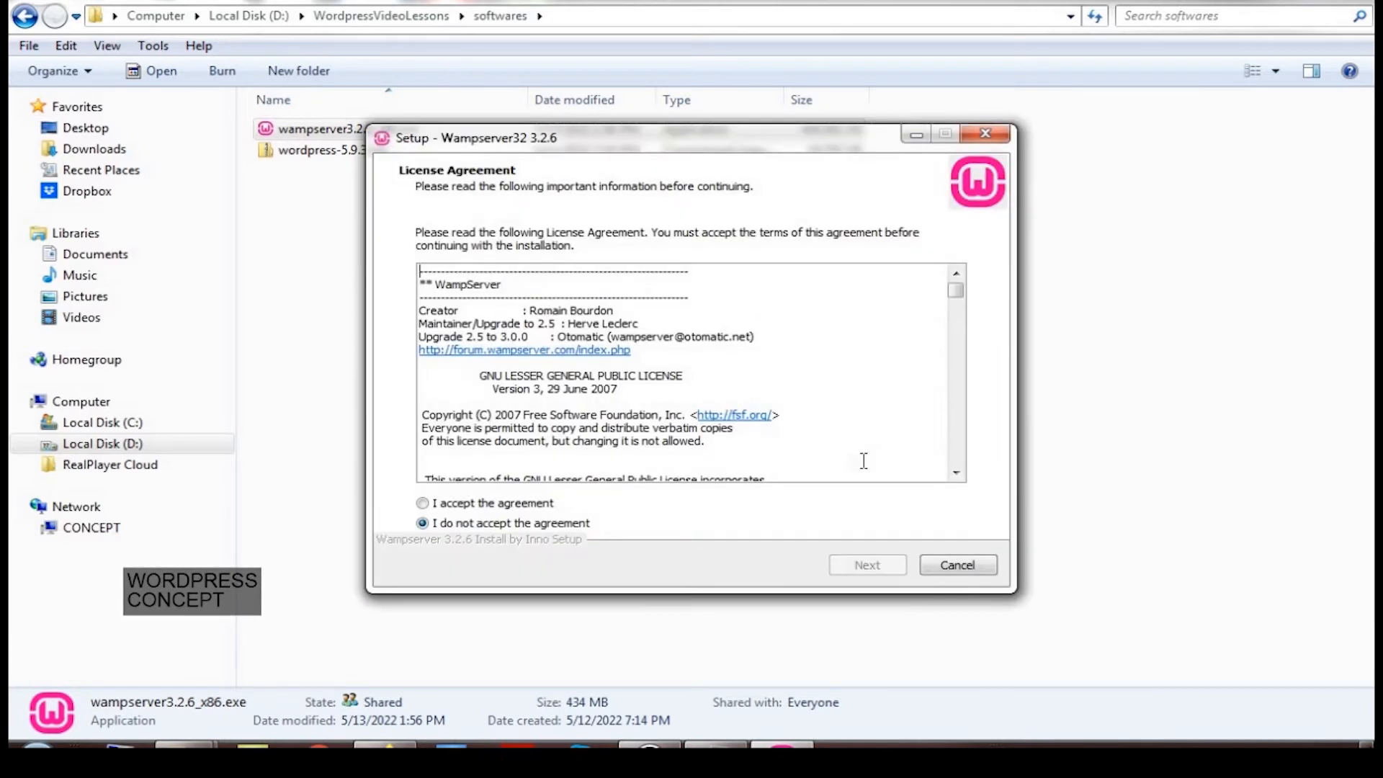
click(504, 503)
click(869, 567)
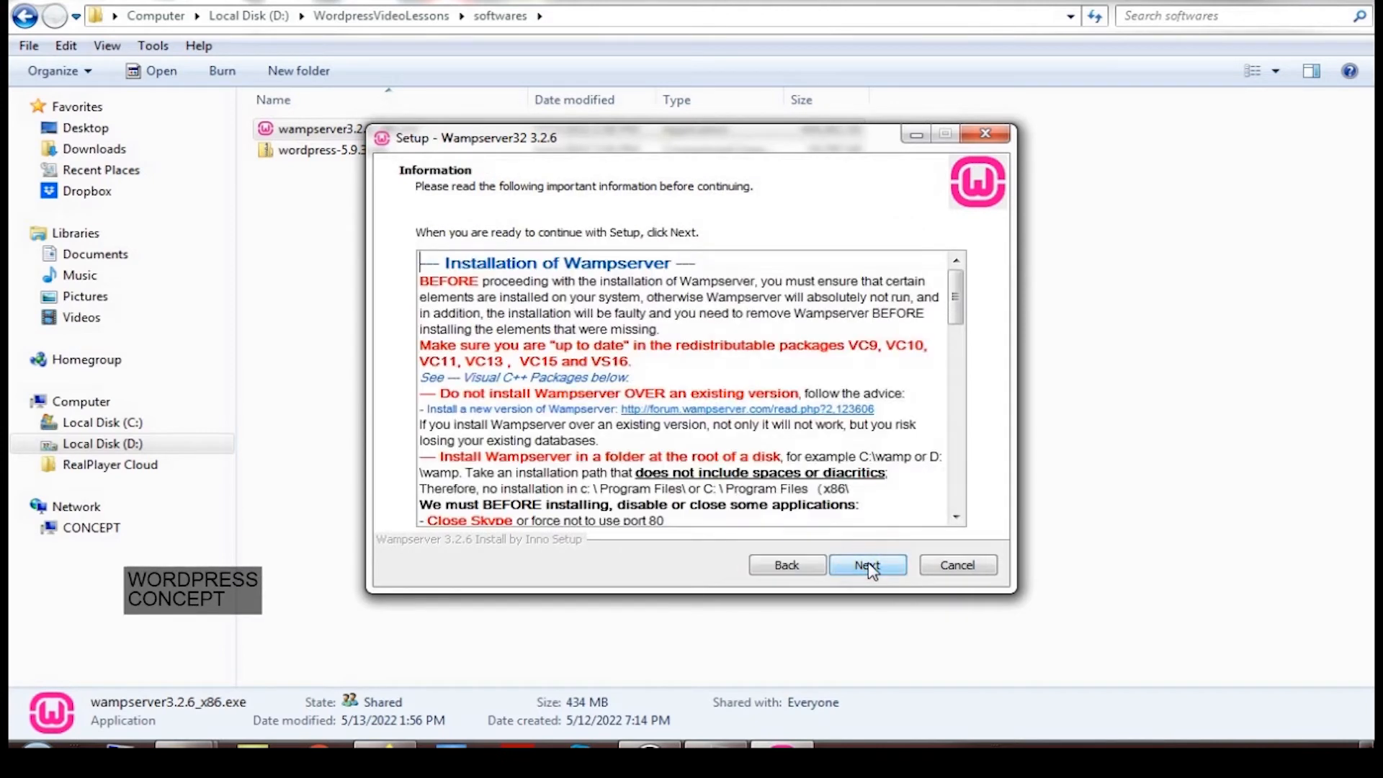
click(870, 567)
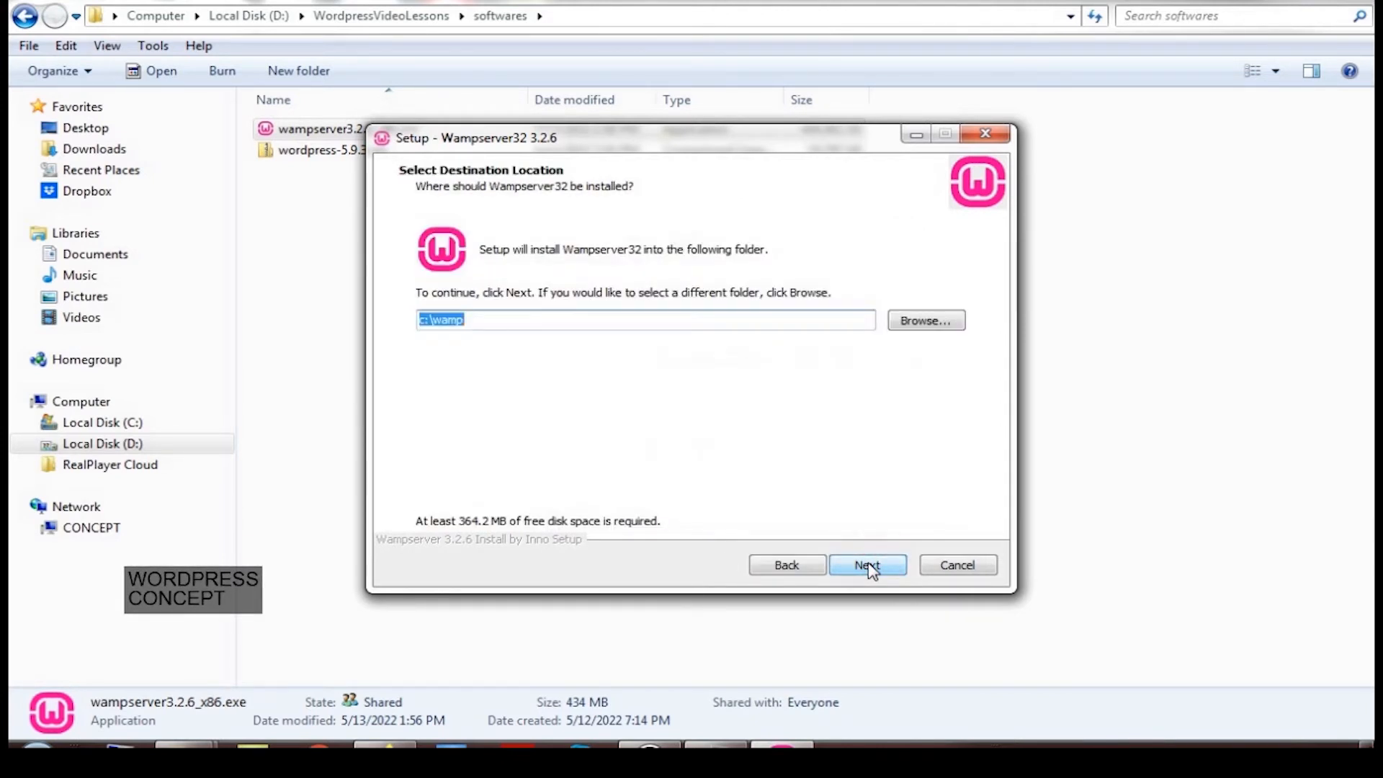
Change the destination folder from c:\wamp to d:\wamp and continue
click(426, 320)
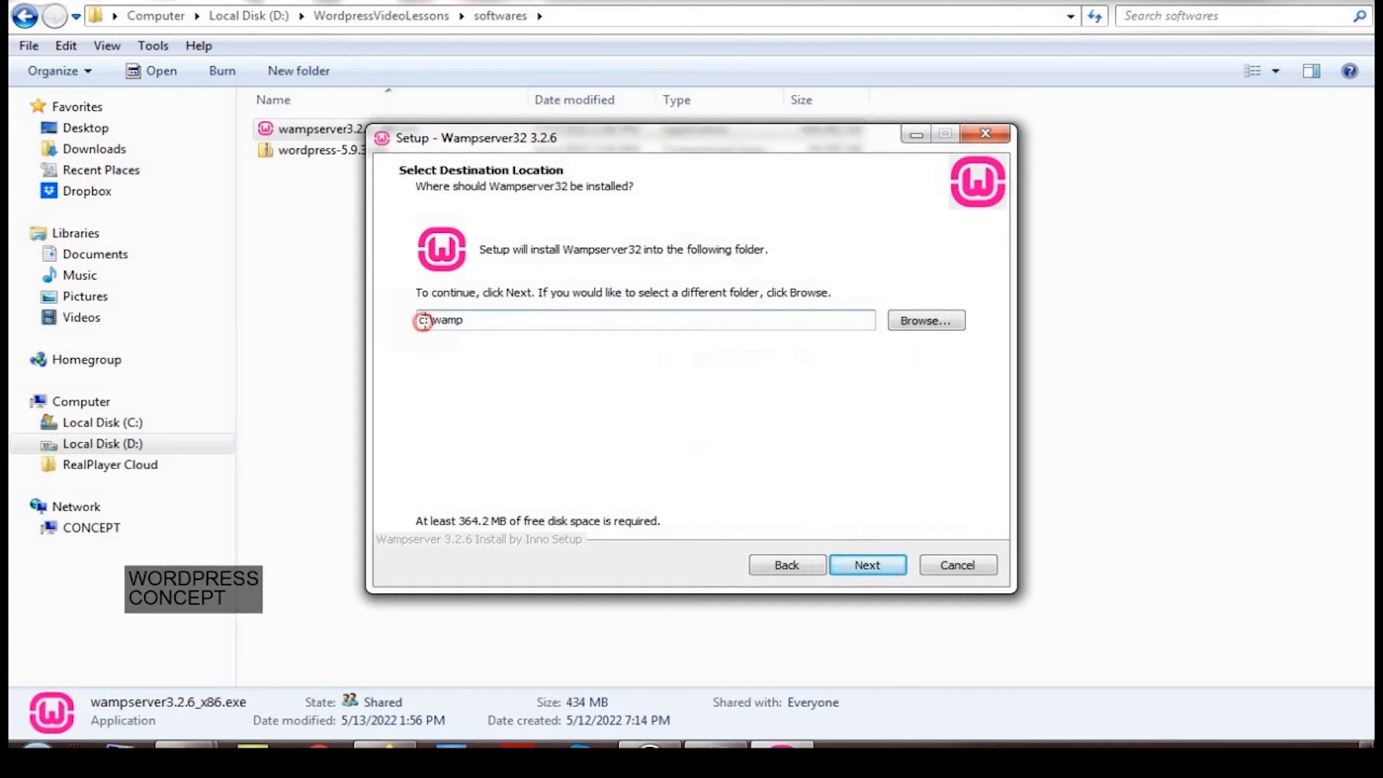
drag(399, 322, 403, 332)
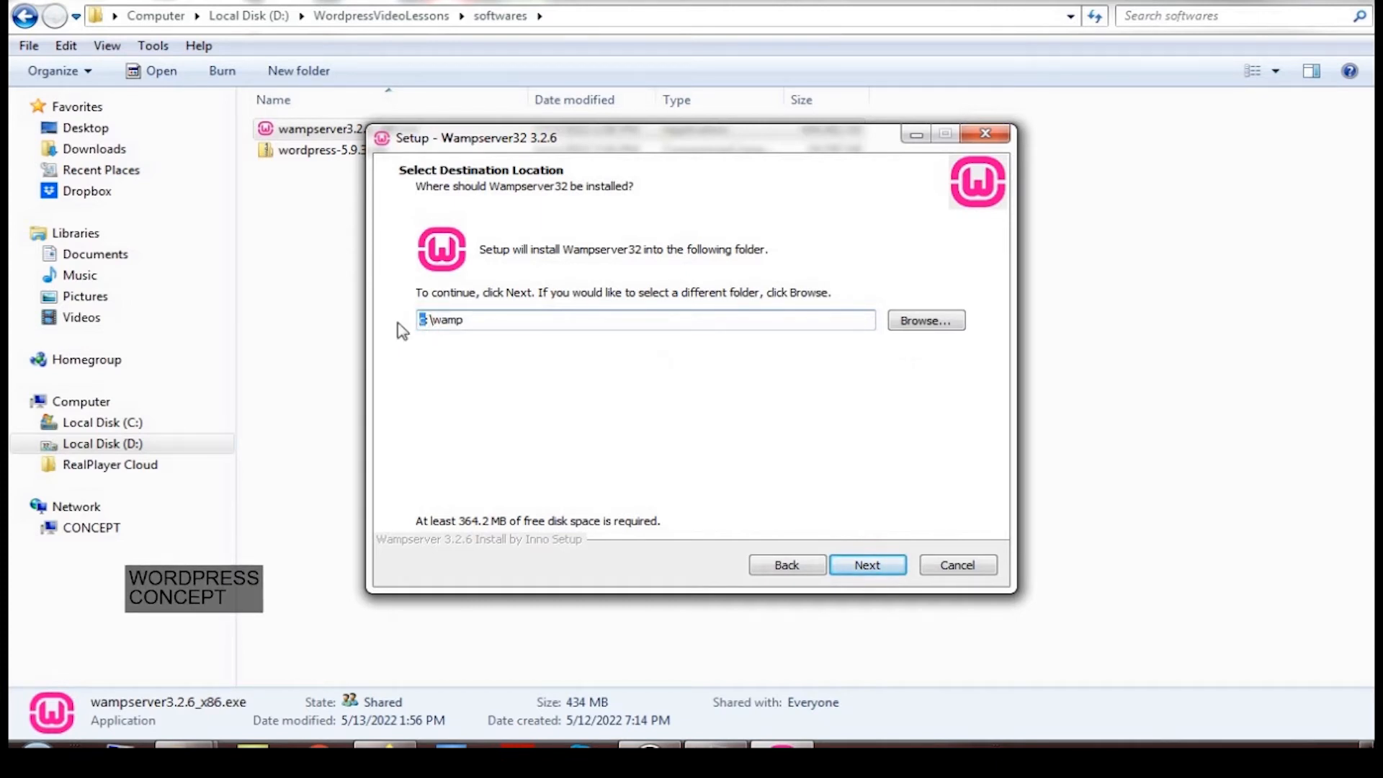
text(d)
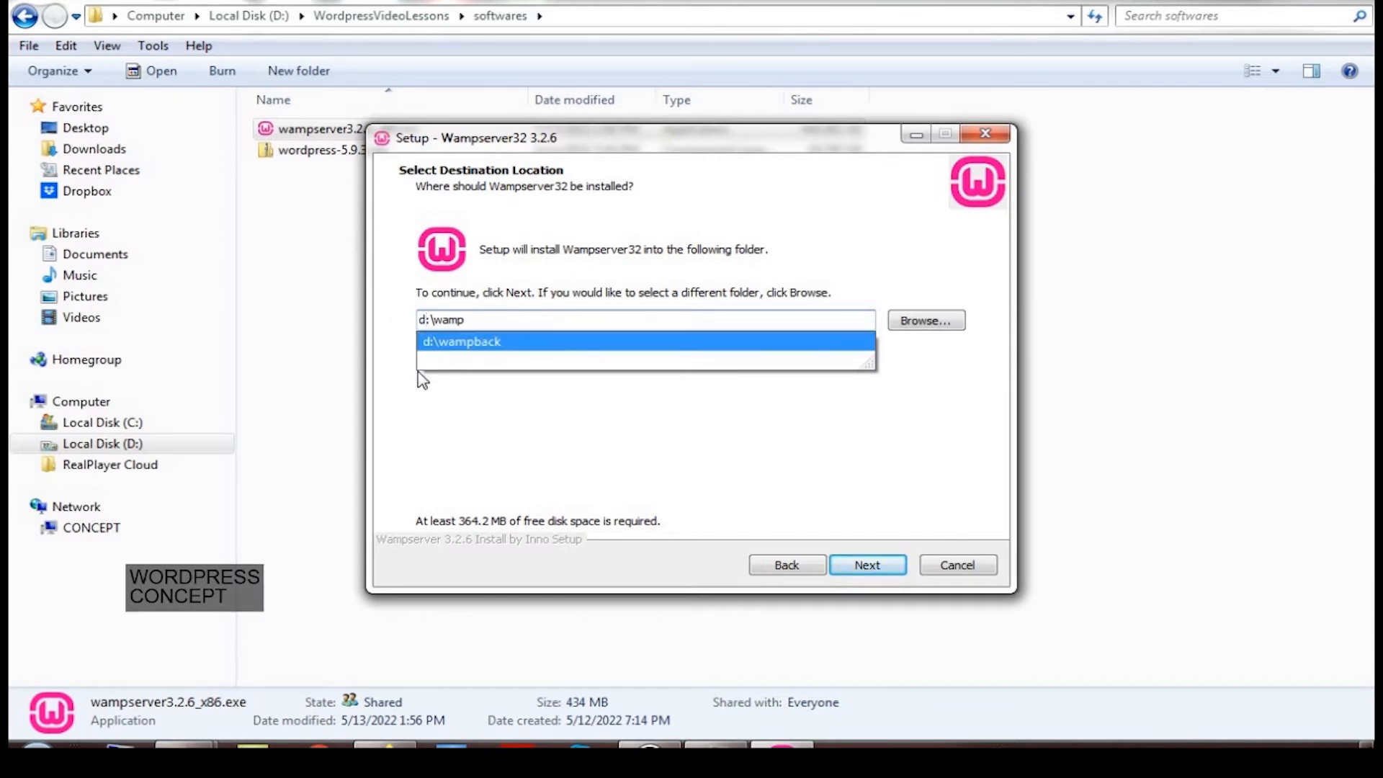
click(421, 400)
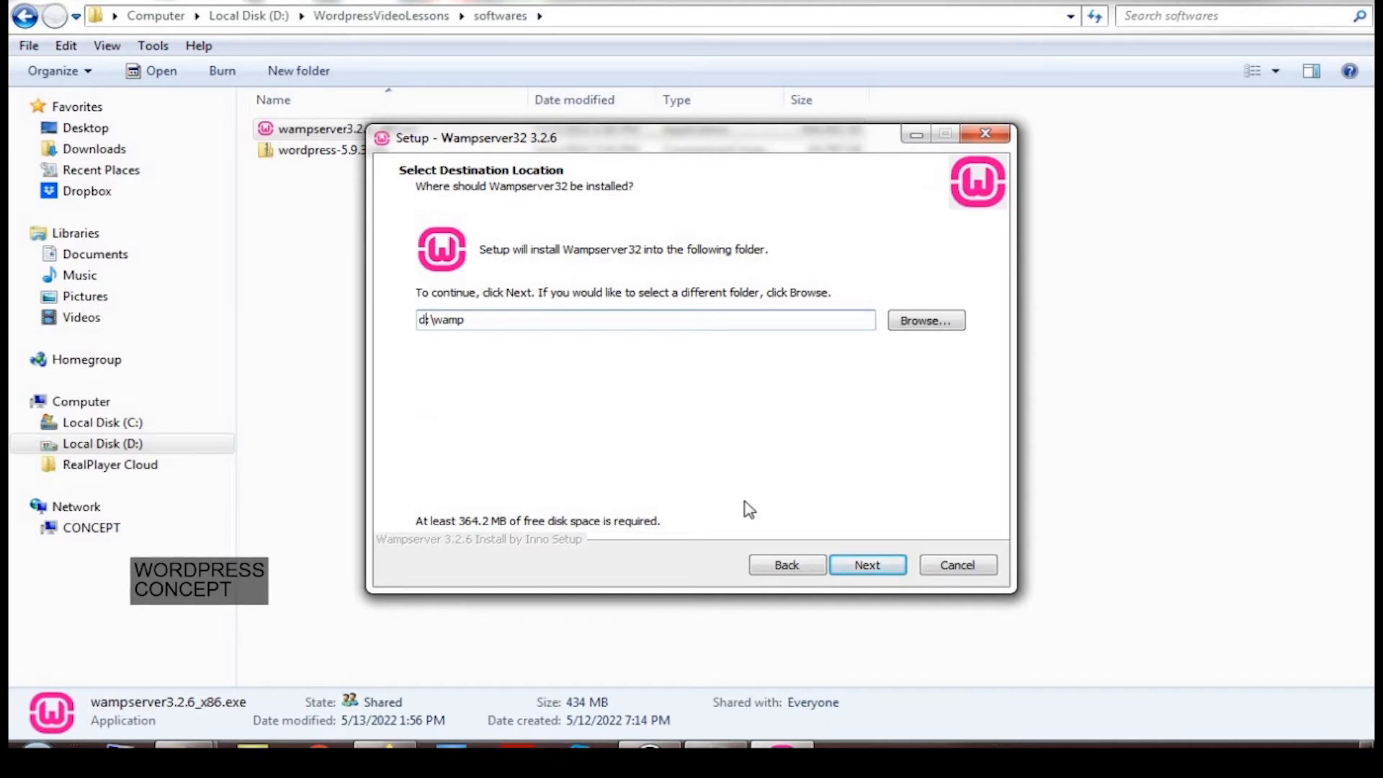
click(862, 570)
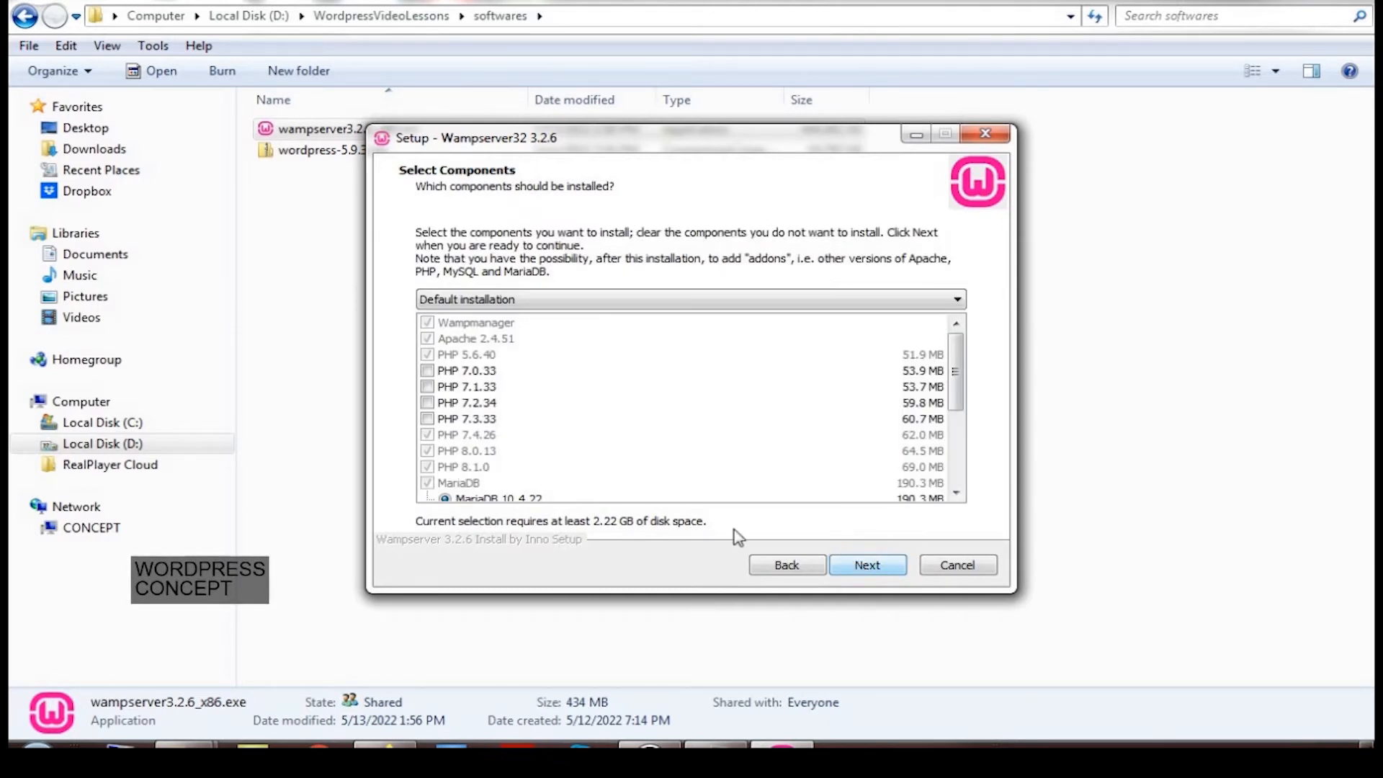
Tick only PHP 7.3.33 among the extra PHP versions (2.28 GB total) and continue
scroll(541, 461, down, 1)
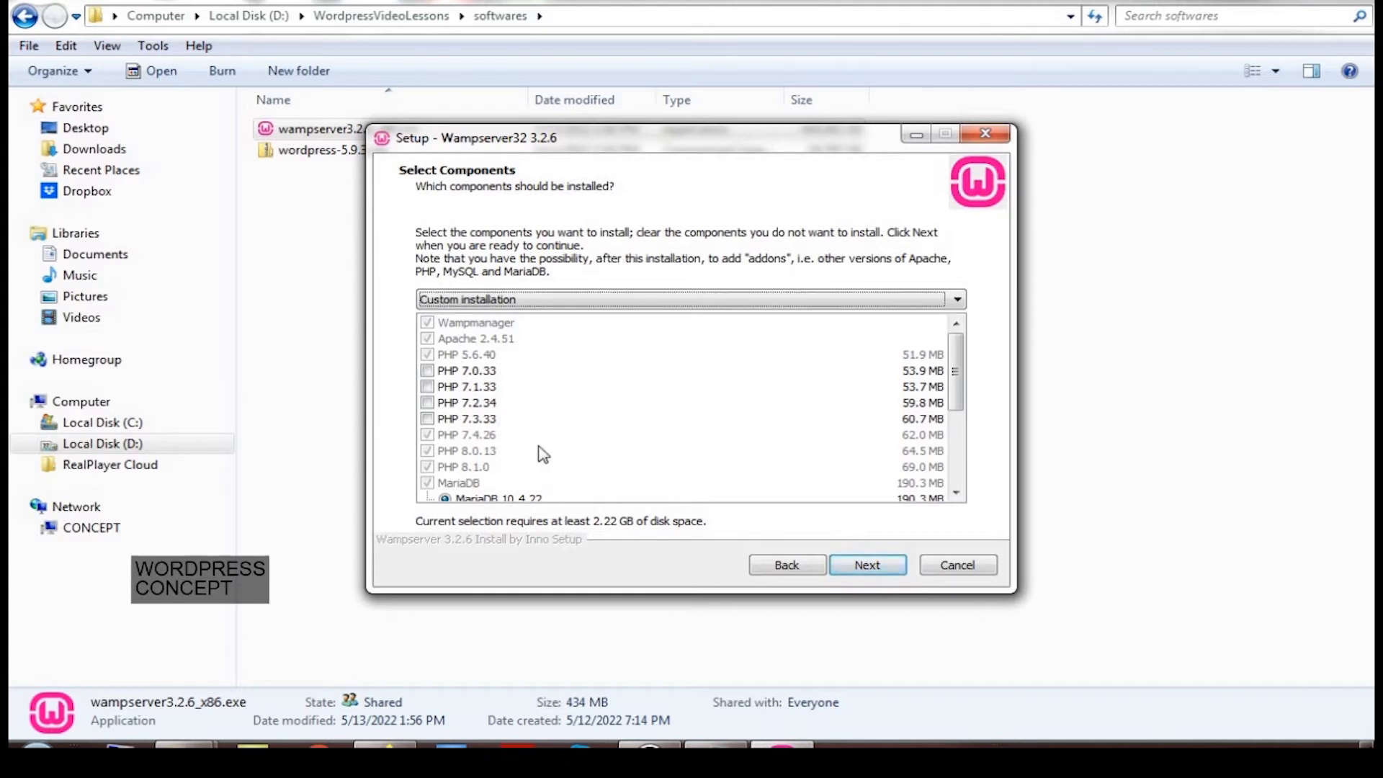
click(428, 370)
click(428, 387)
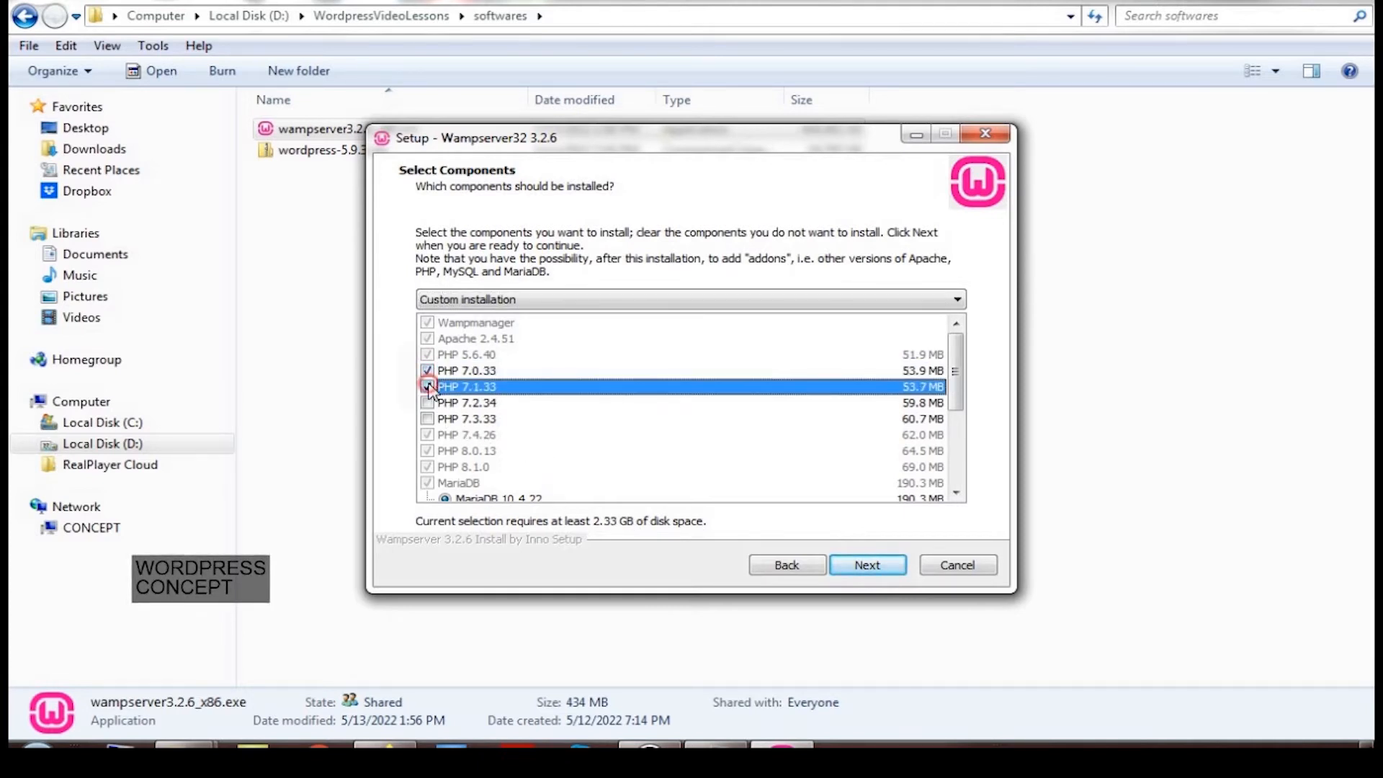
click(428, 403)
click(428, 420)
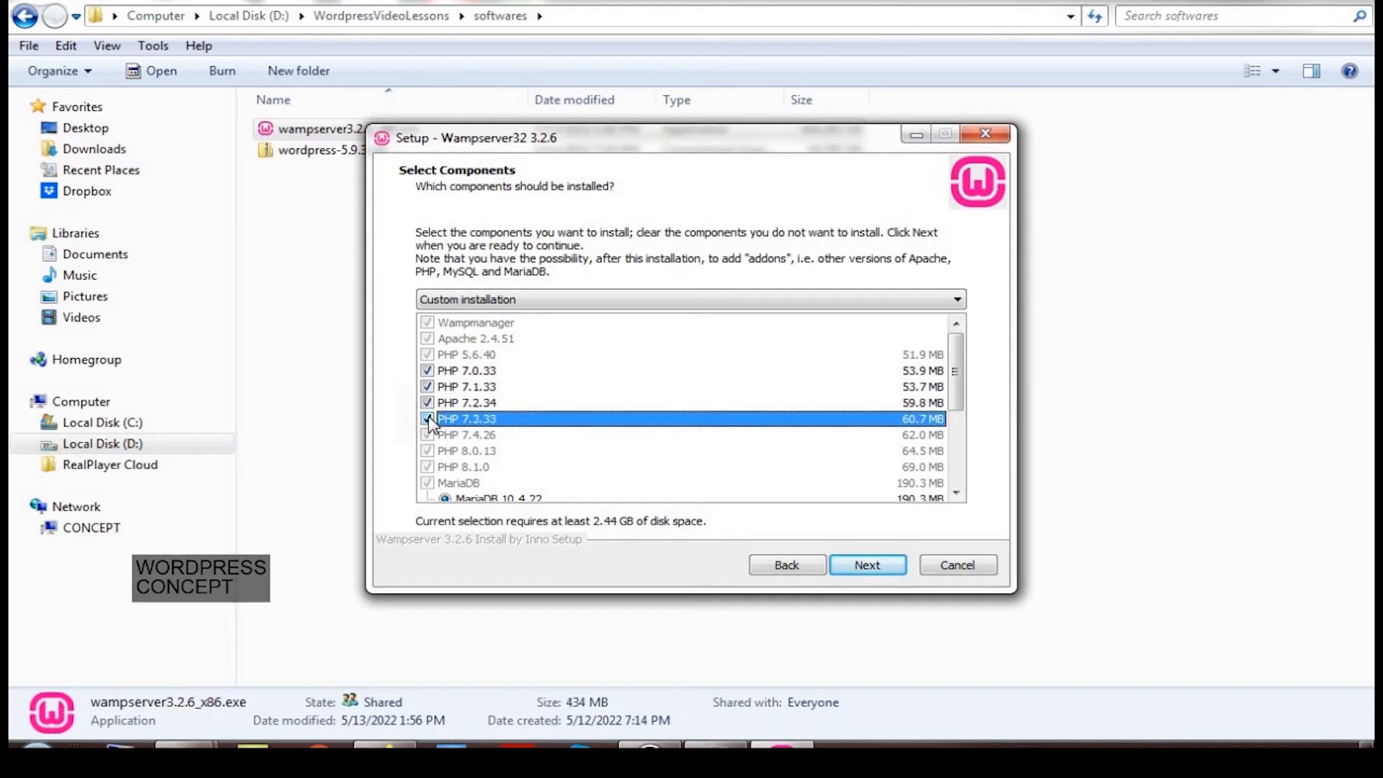
click(428, 370)
click(428, 387)
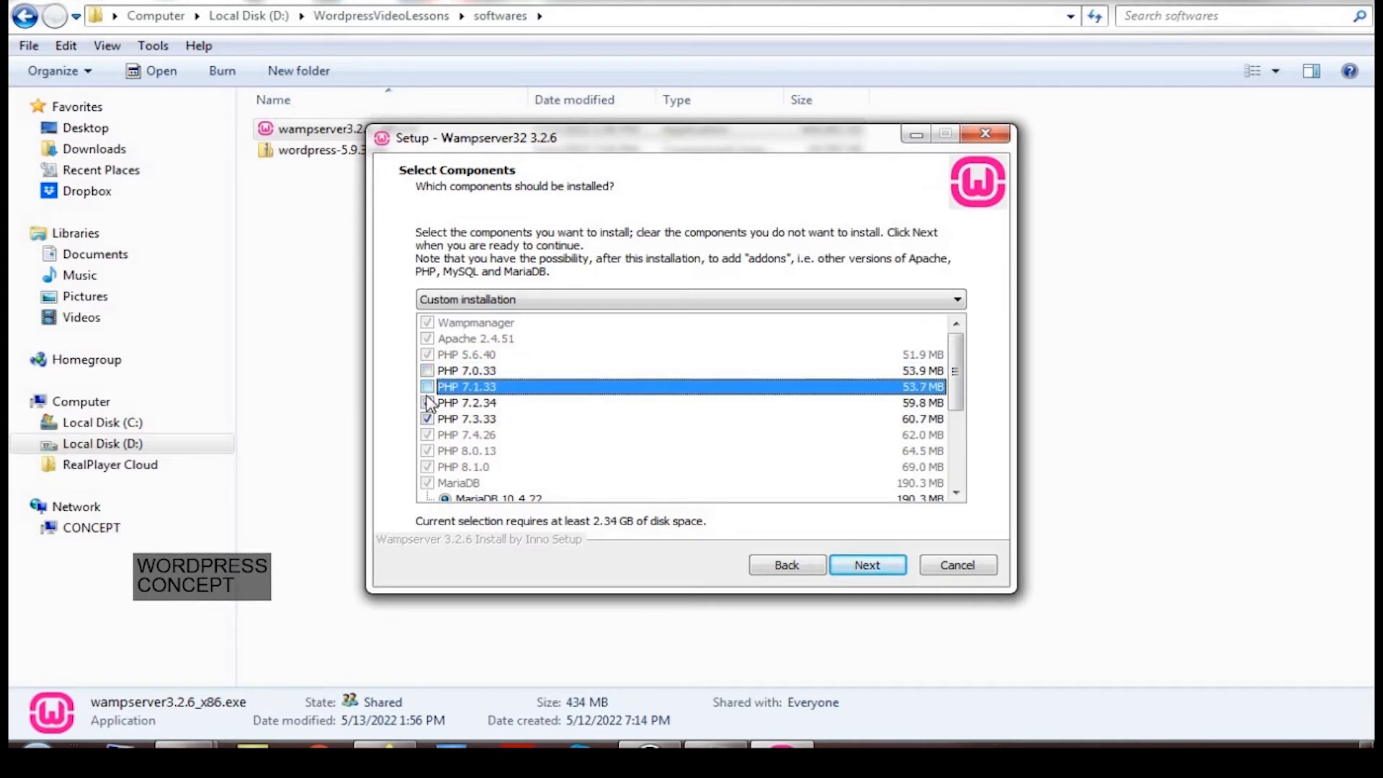
click(428, 403)
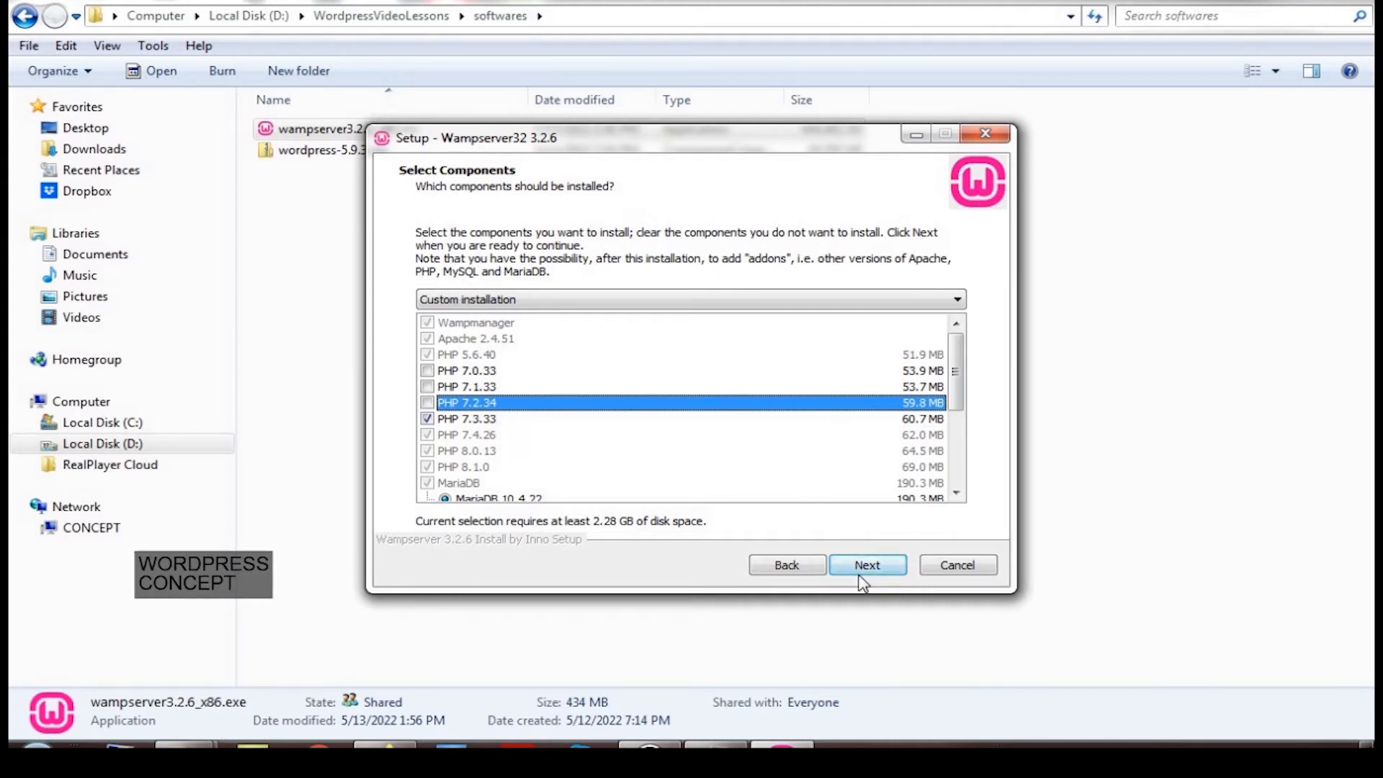
drag(950, 443, 958, 512)
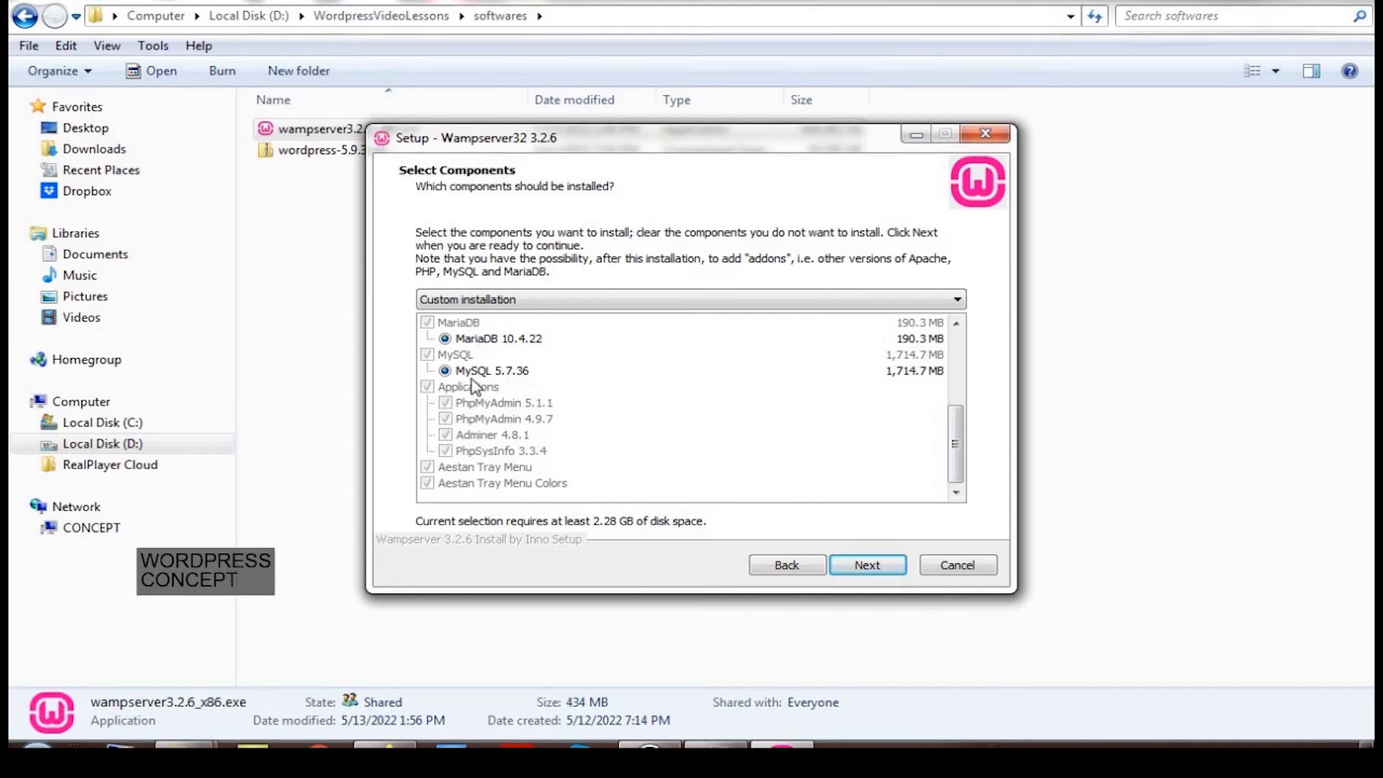
scroll(526, 389, up, 2)
scroll(526, 389, up, 1)
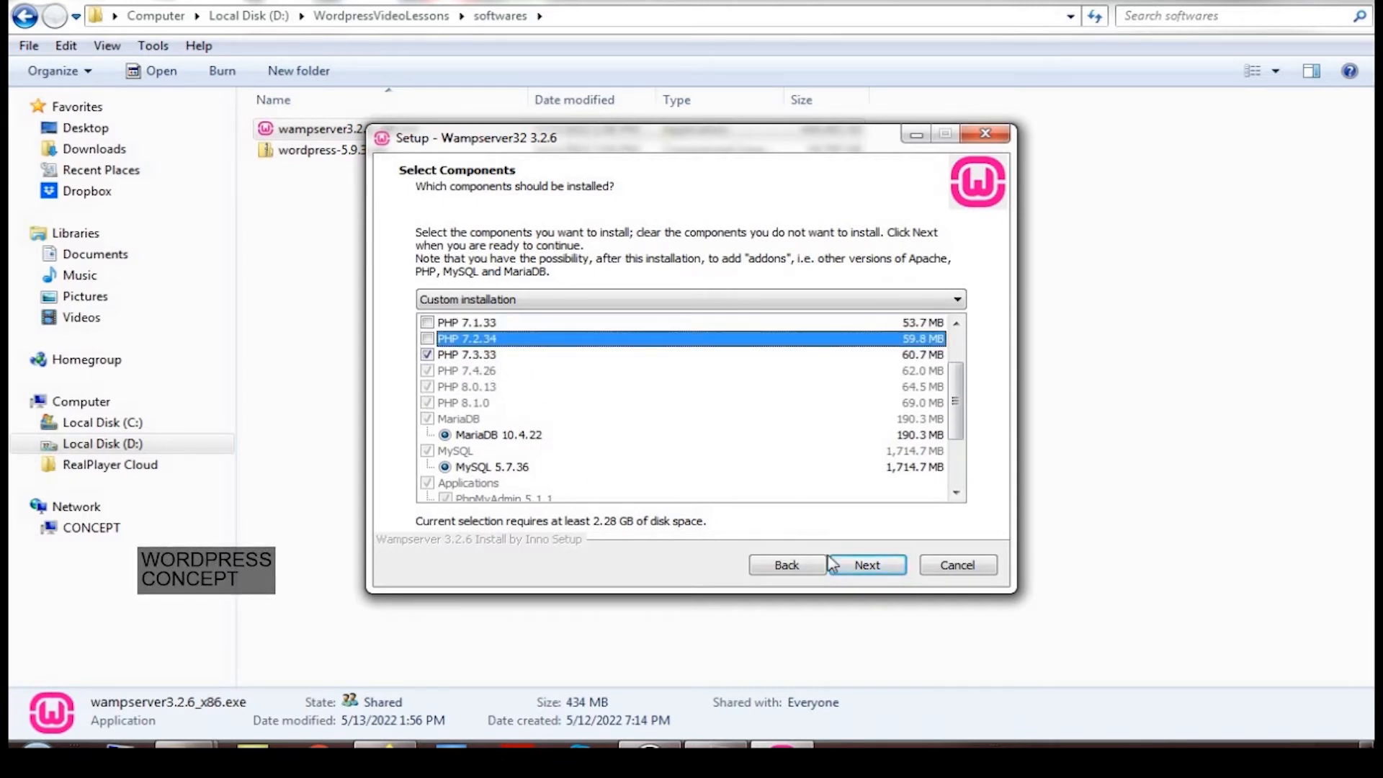
click(847, 567)
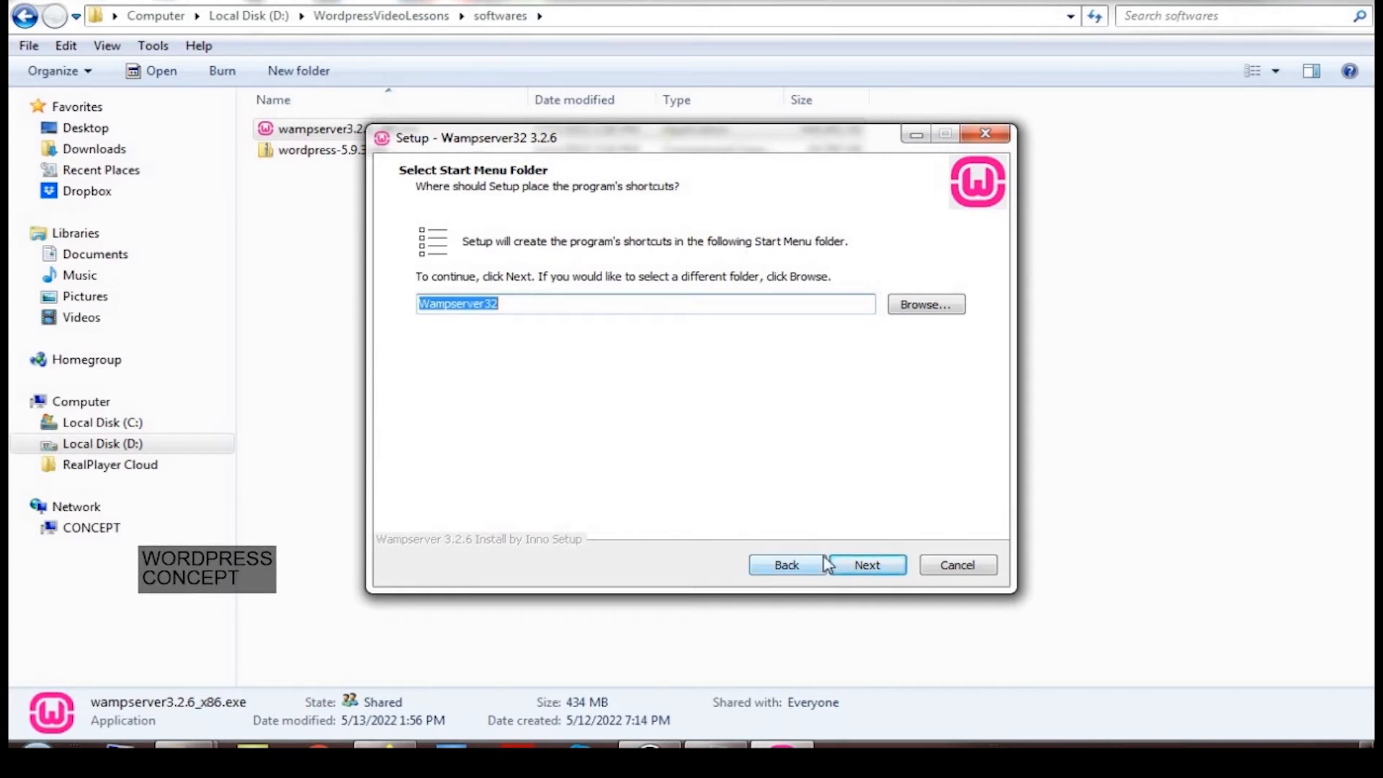
Accept the Wampserver32 Start Menu folder and install WampServer to d:\wamp
click(866, 564)
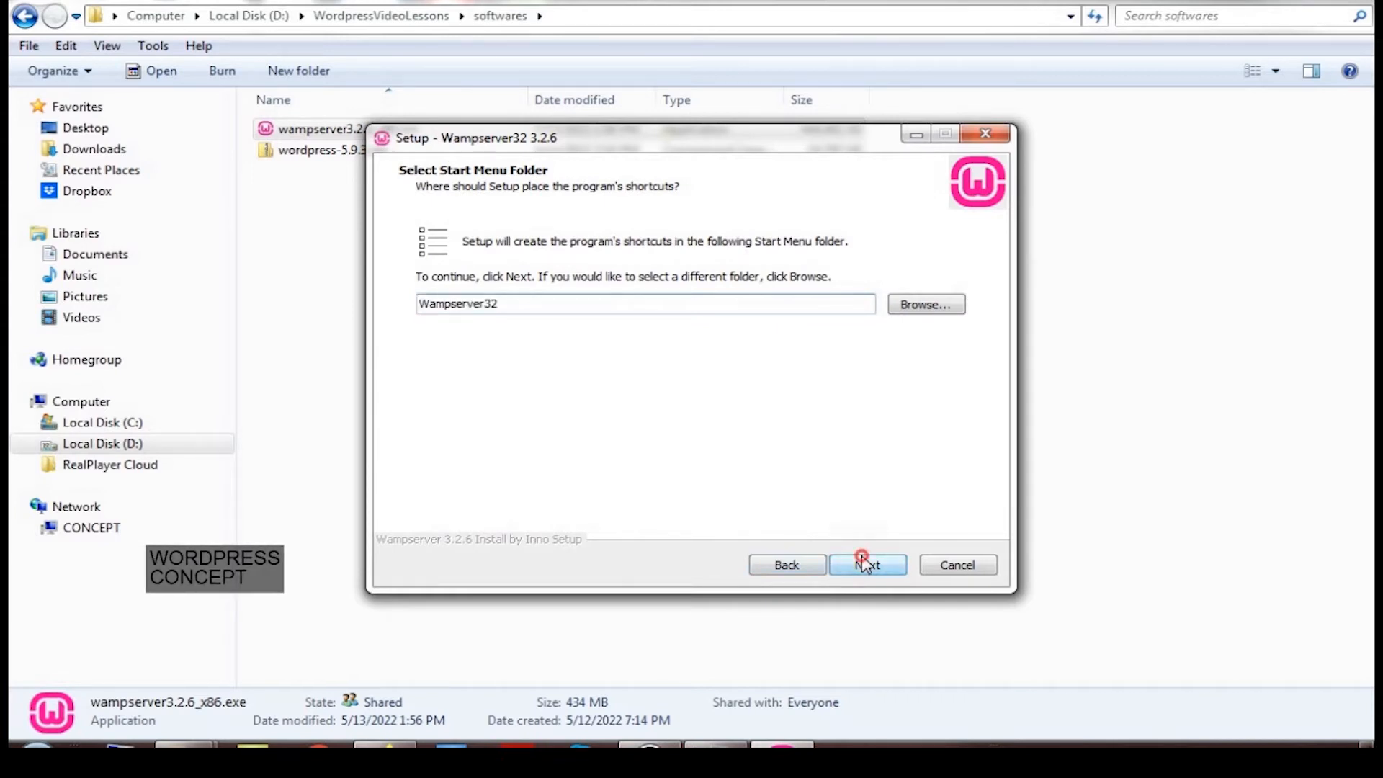
click(867, 565)
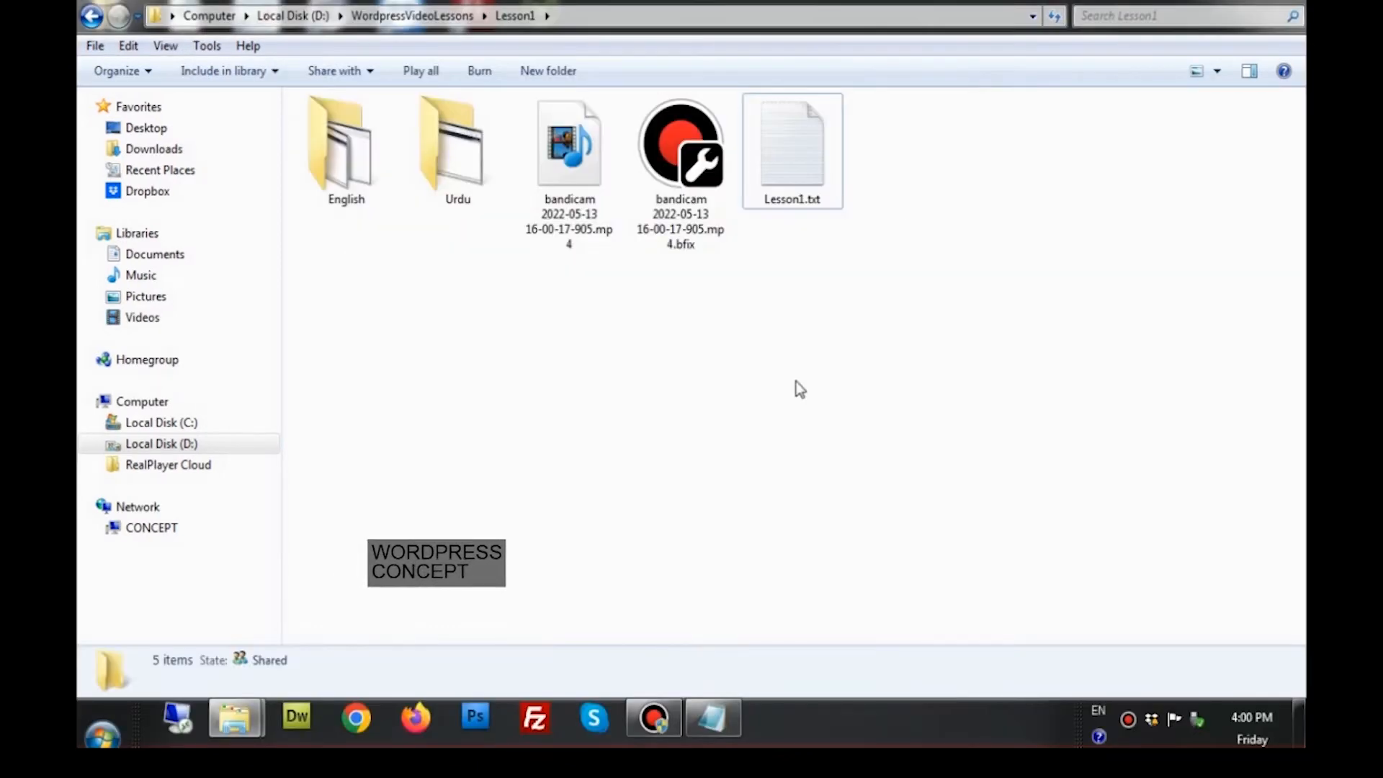
Launch Wampserver32 from the Start menu so the local server starts
click(103, 734)
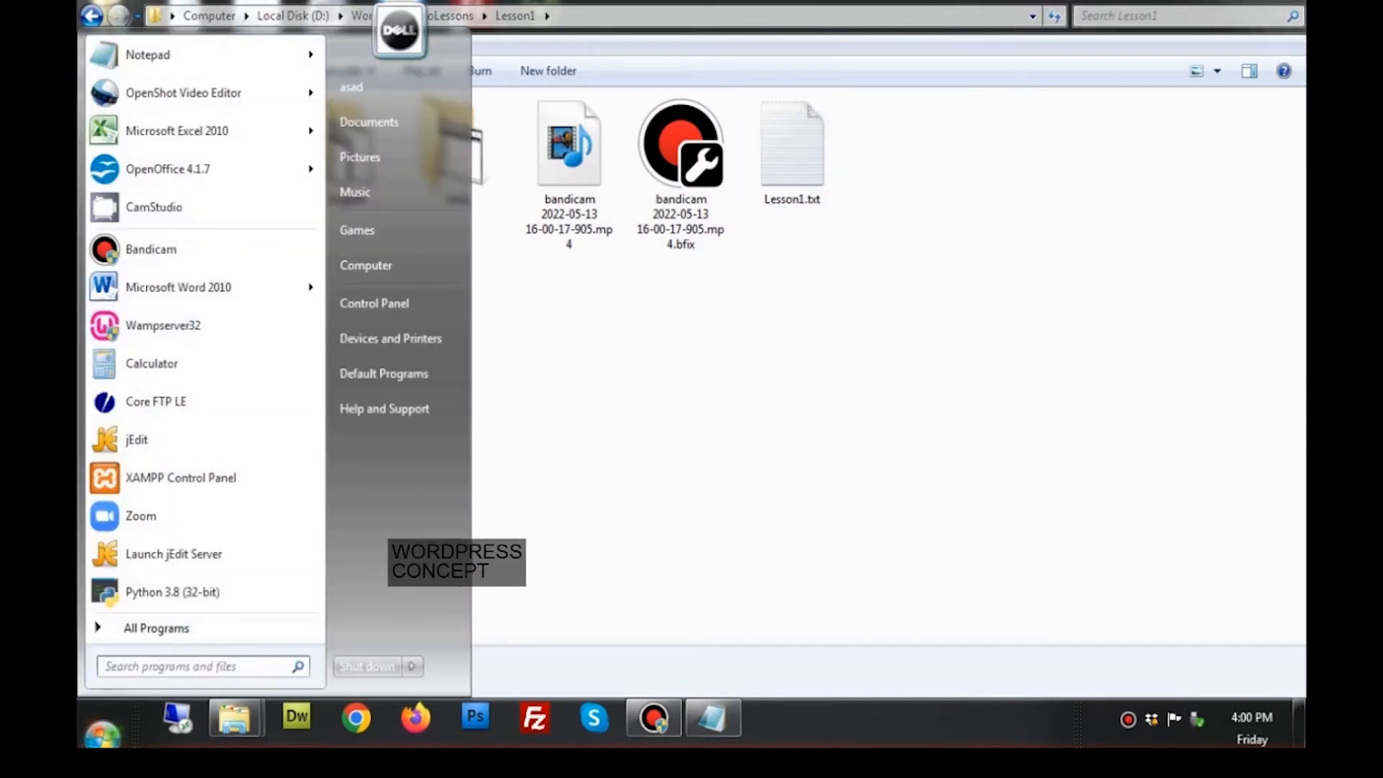
click(144, 322)
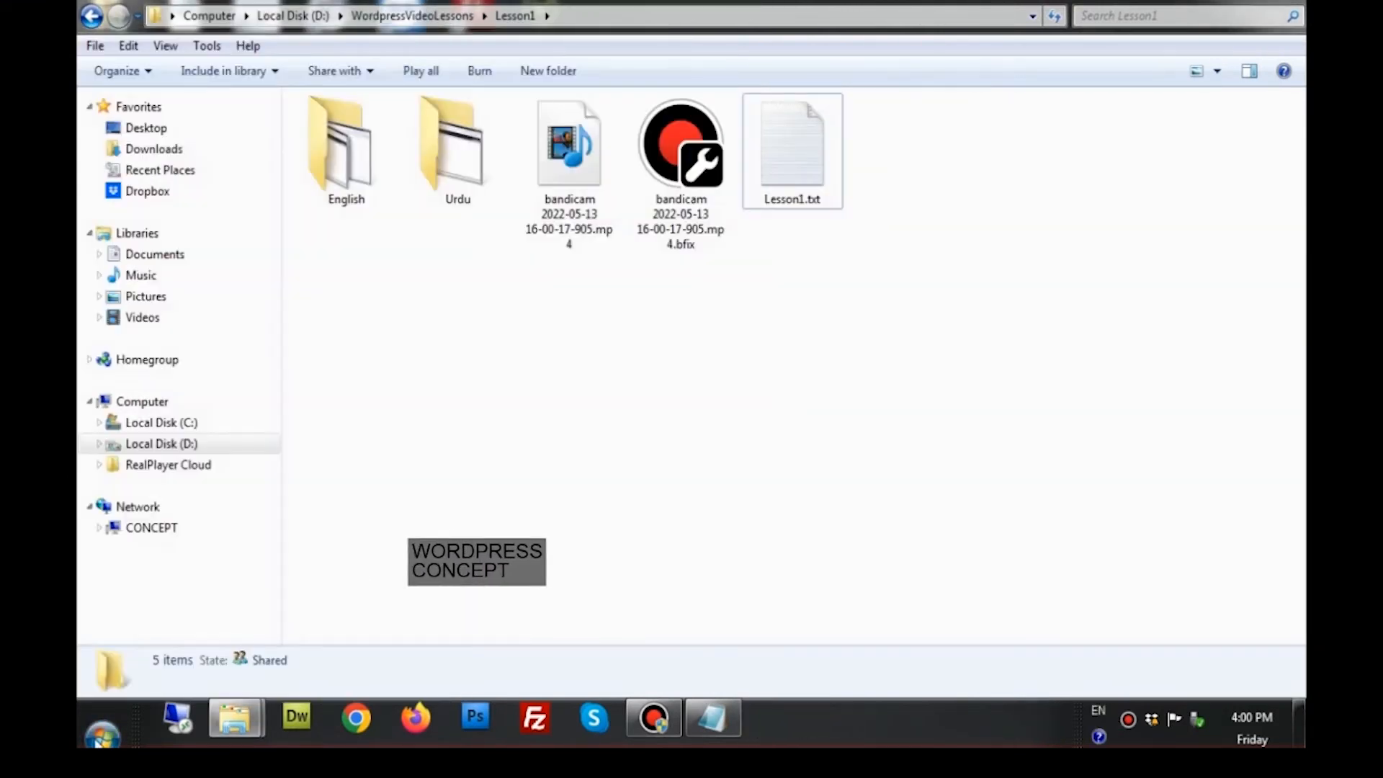
click(101, 735)
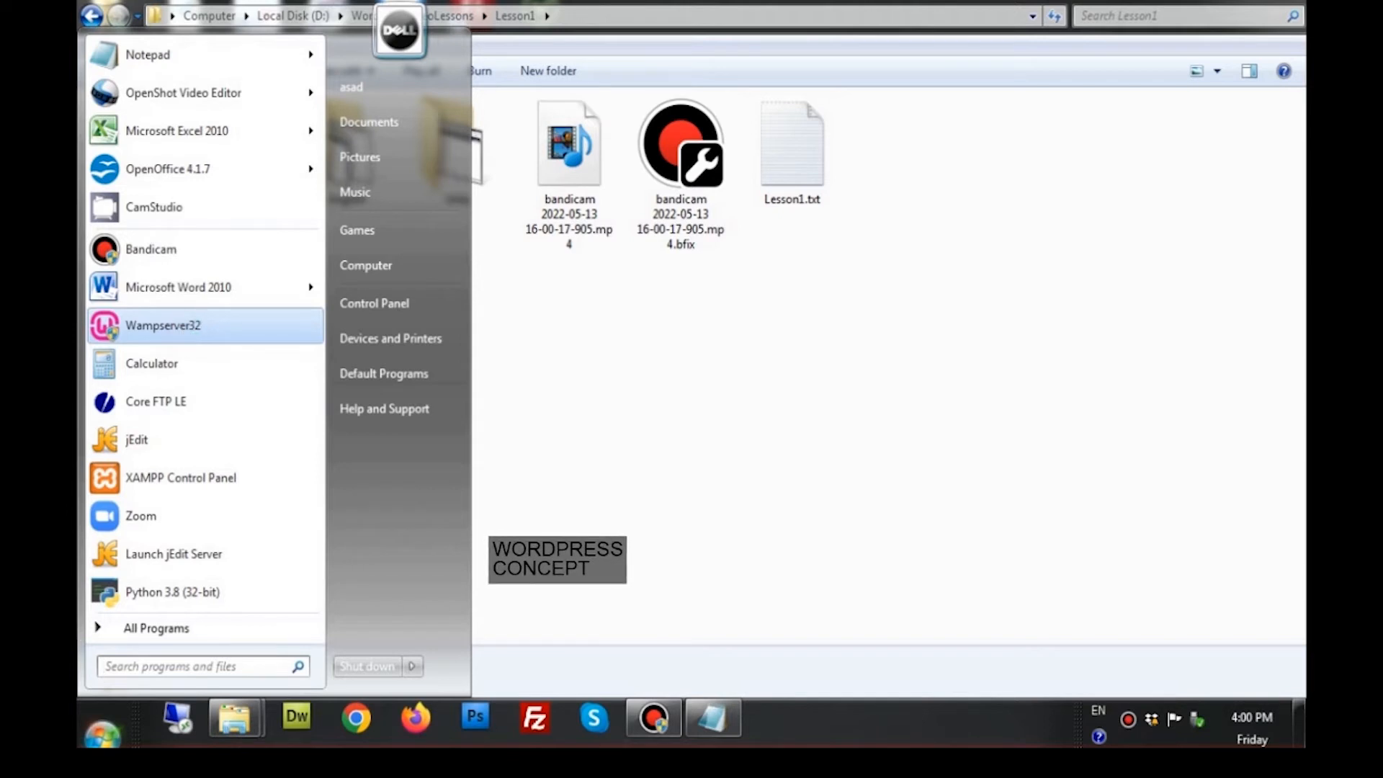
click(186, 328)
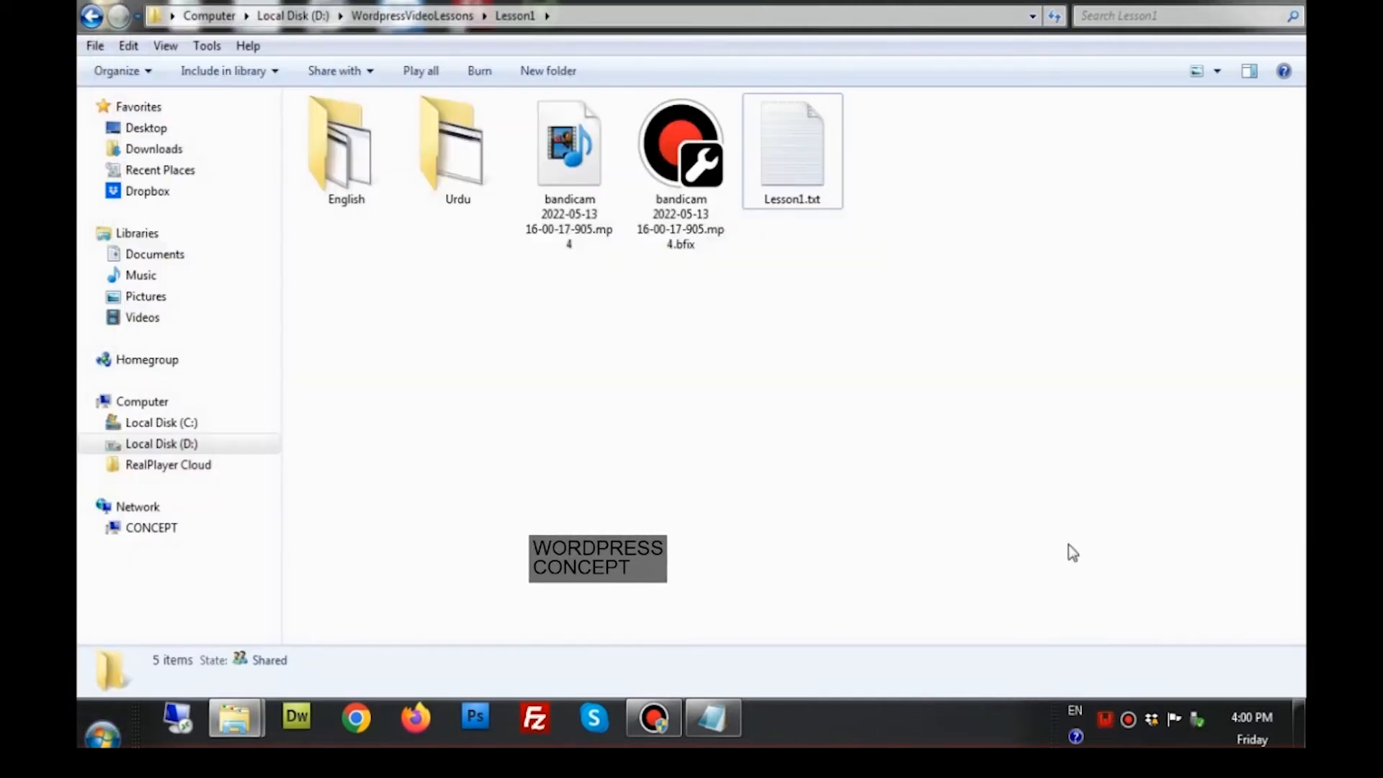
key(super)
click(877, 321)
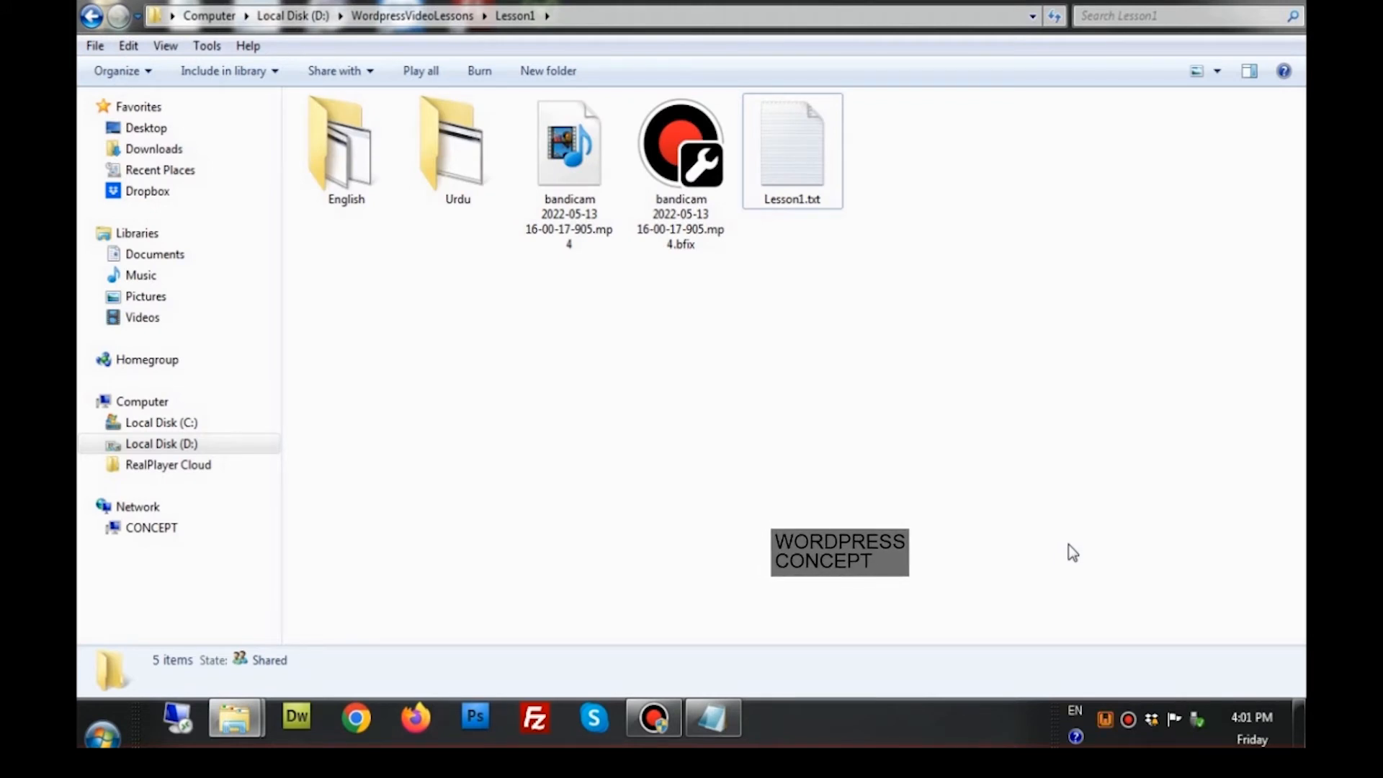
Open the localhost homepage (Apache 2.4.51, PHP 7.4.26) from the WampServer tray menu
click(1105, 718)
click(1156, 437)
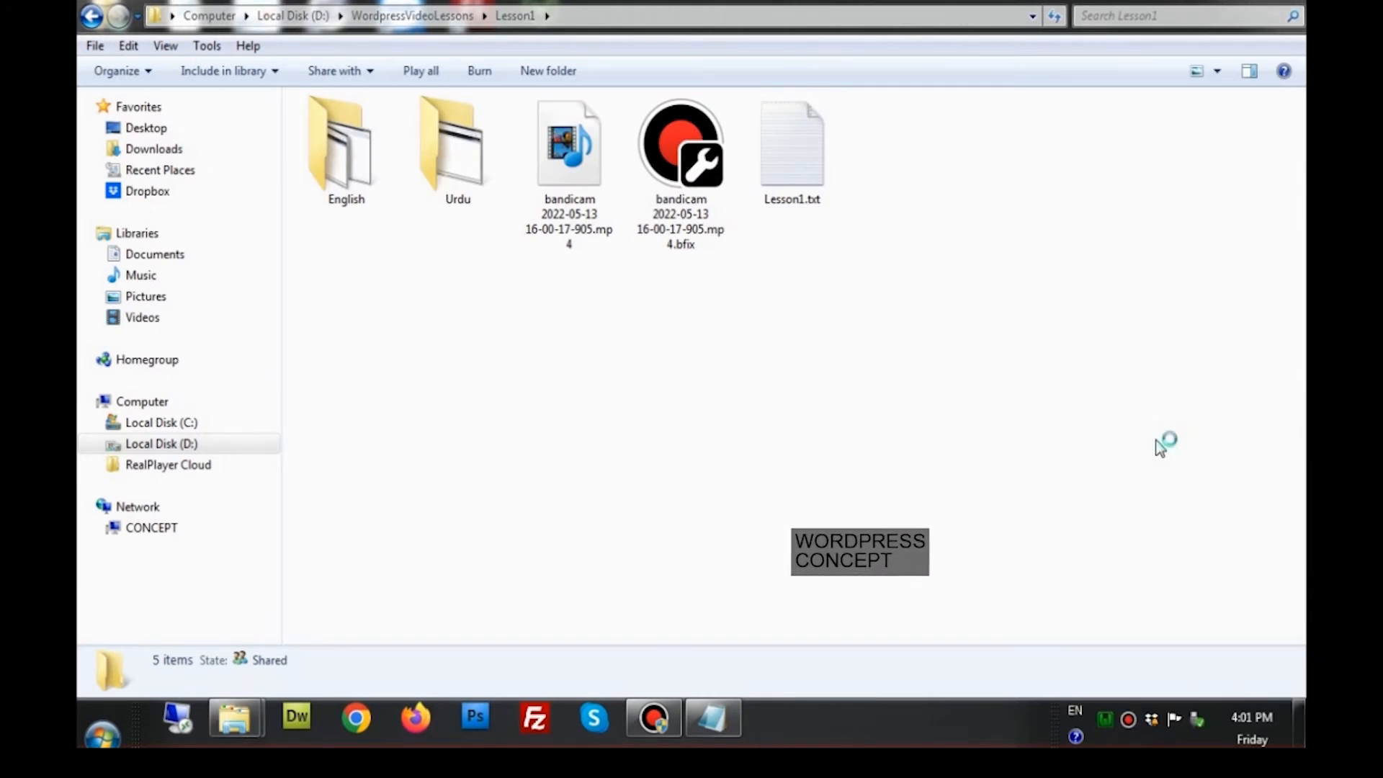
click(1104, 720)
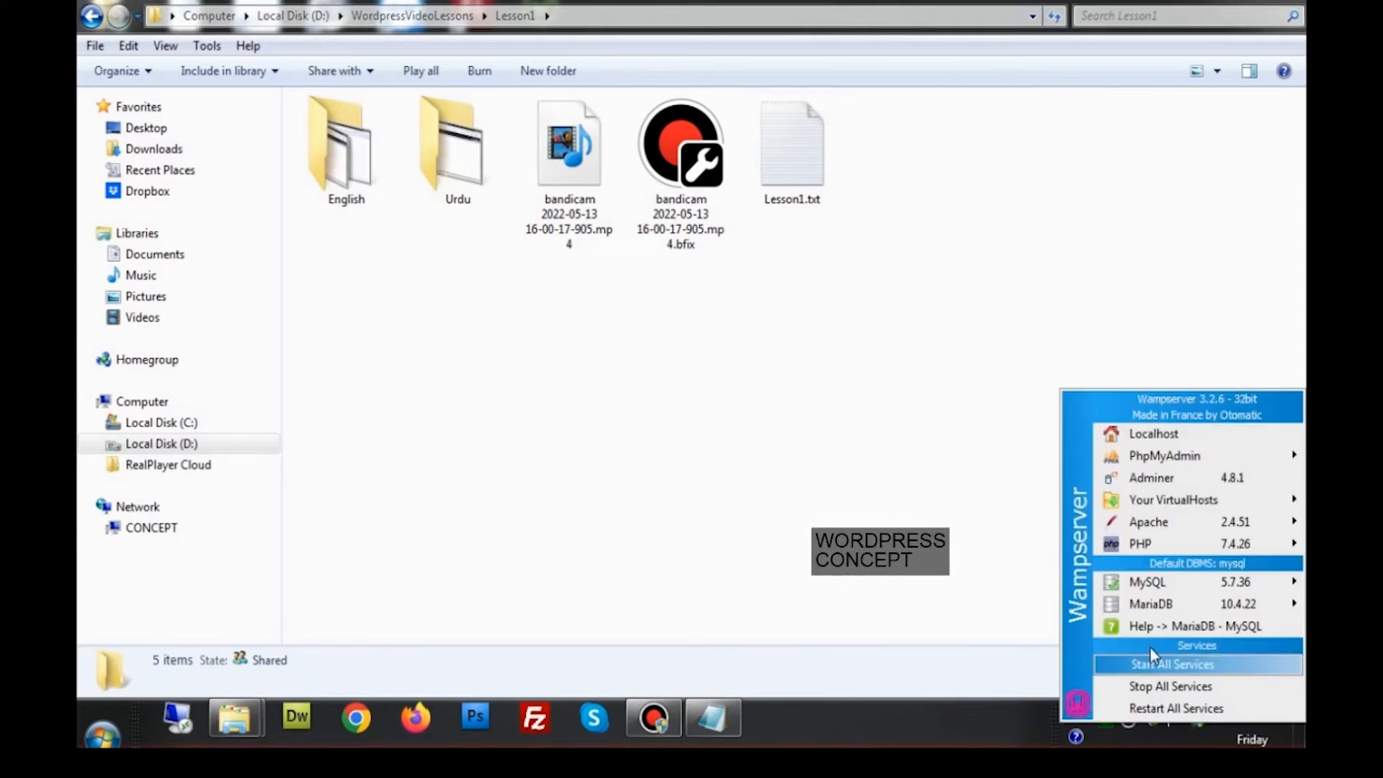
click(1072, 553)
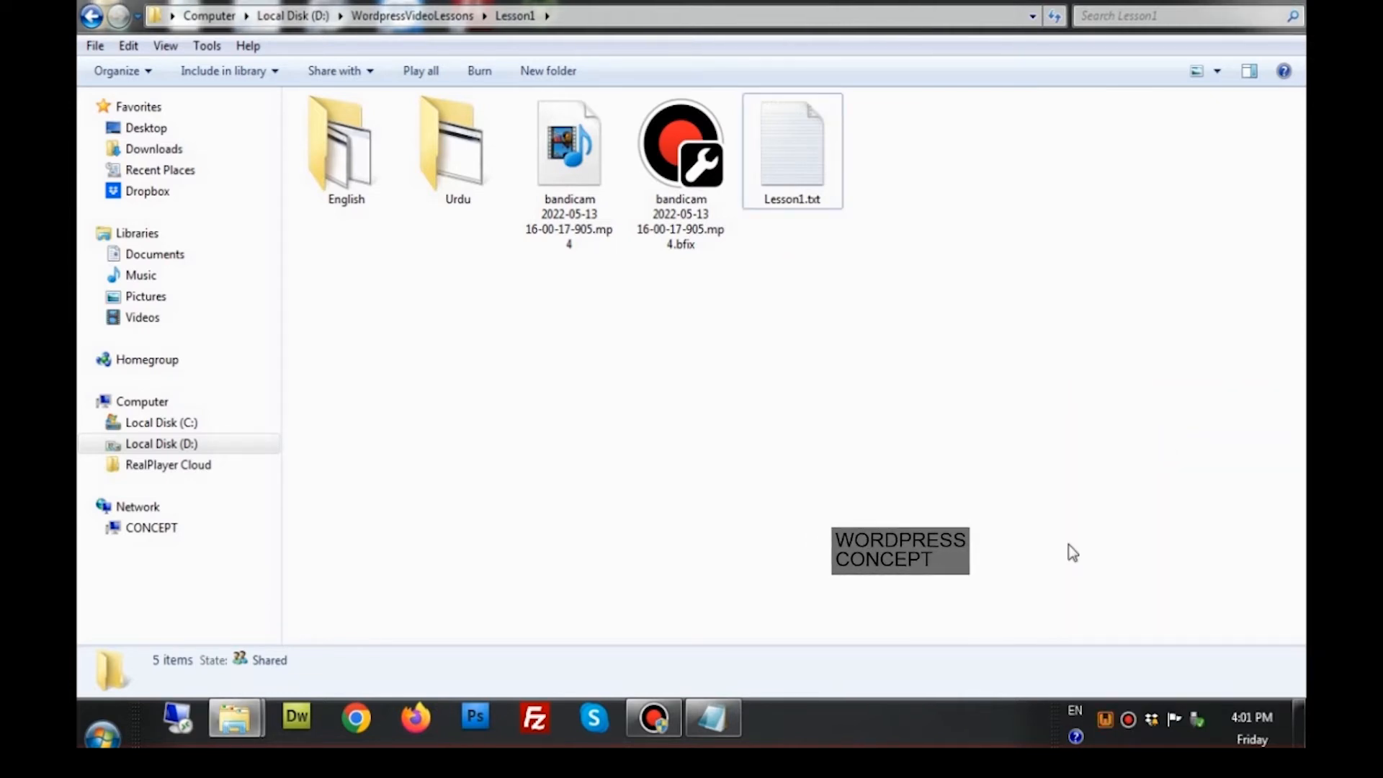
click(1105, 719)
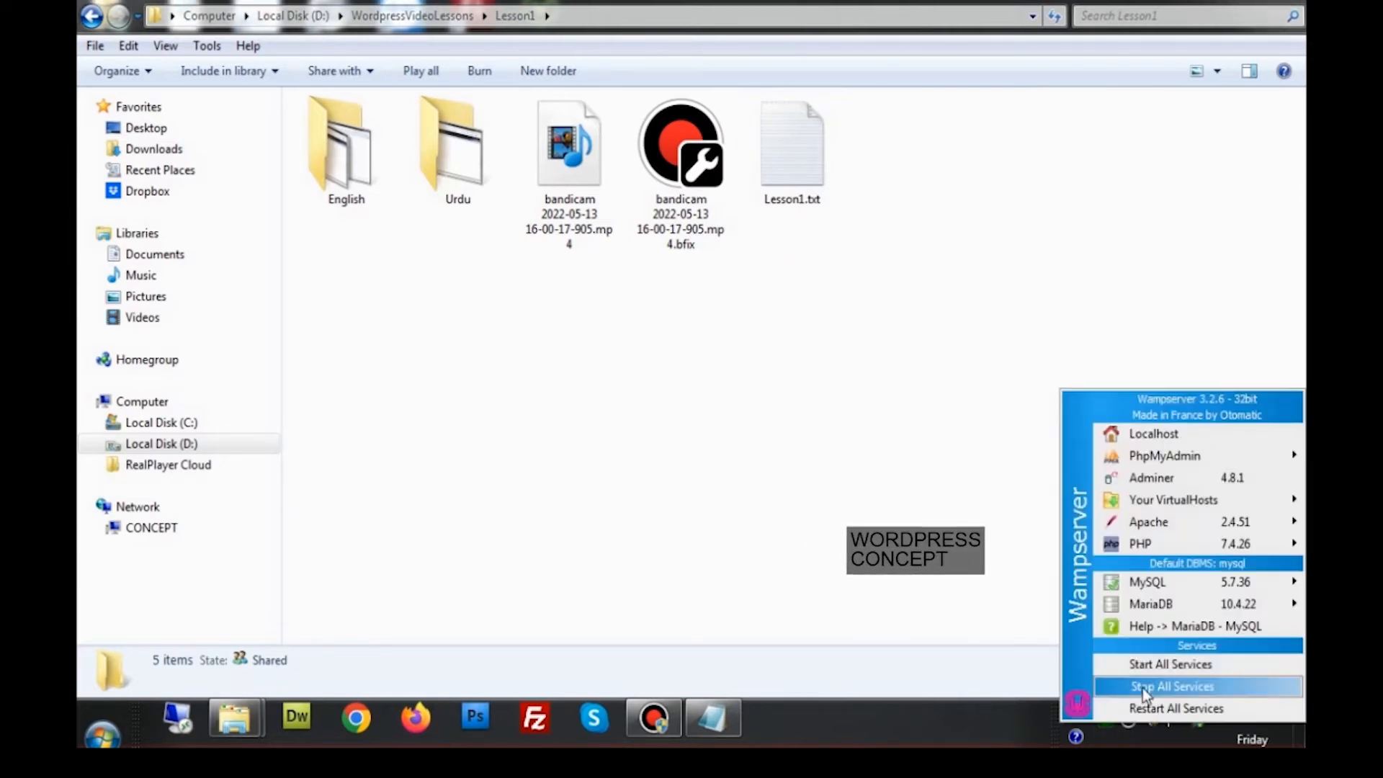
click(1157, 436)
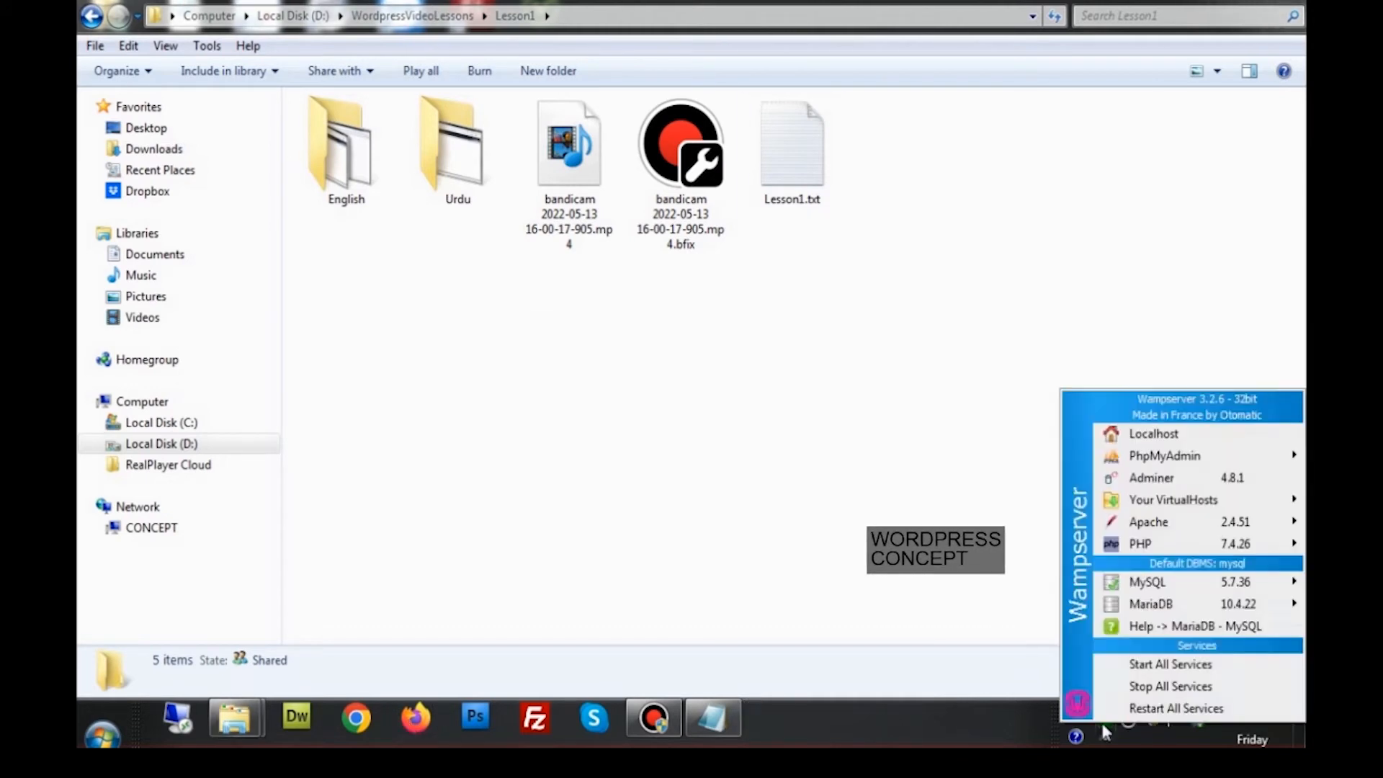
click(1072, 553)
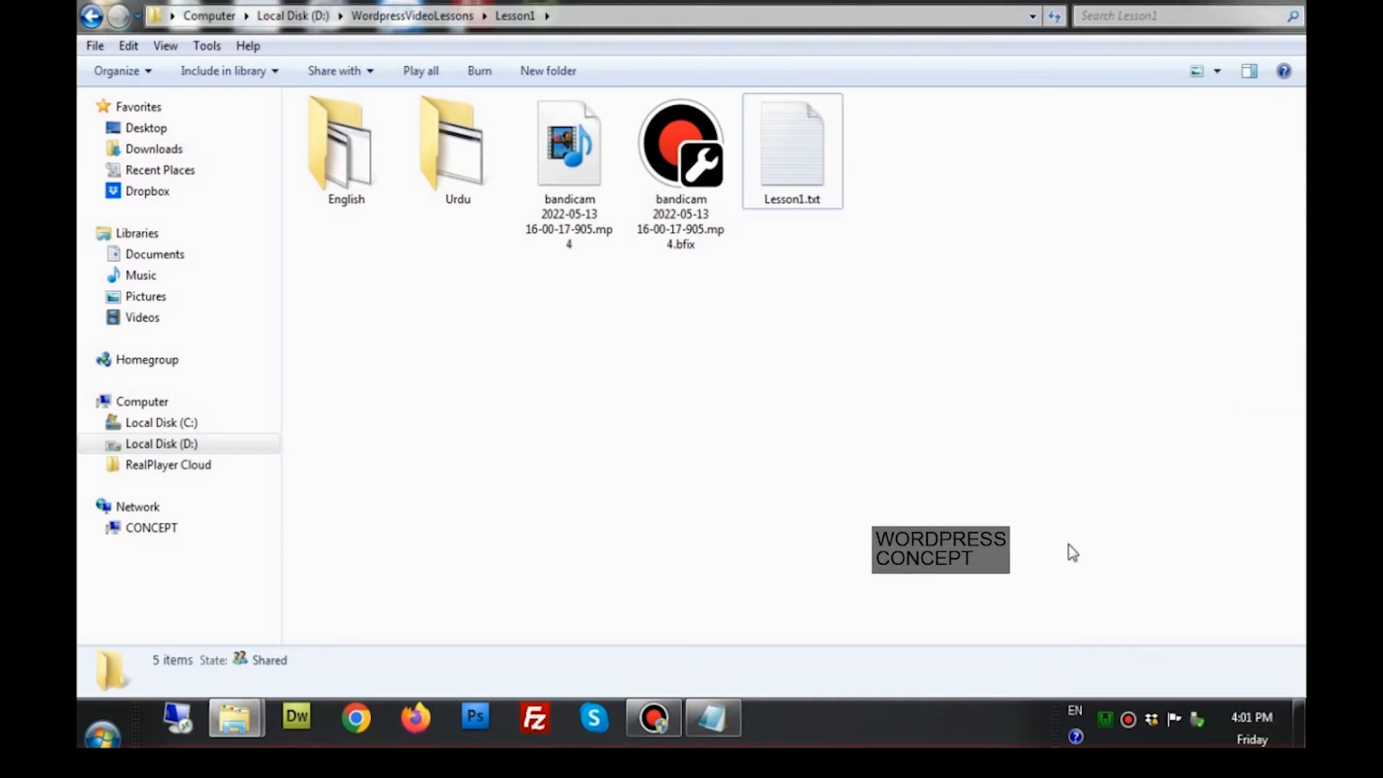
click(1104, 720)
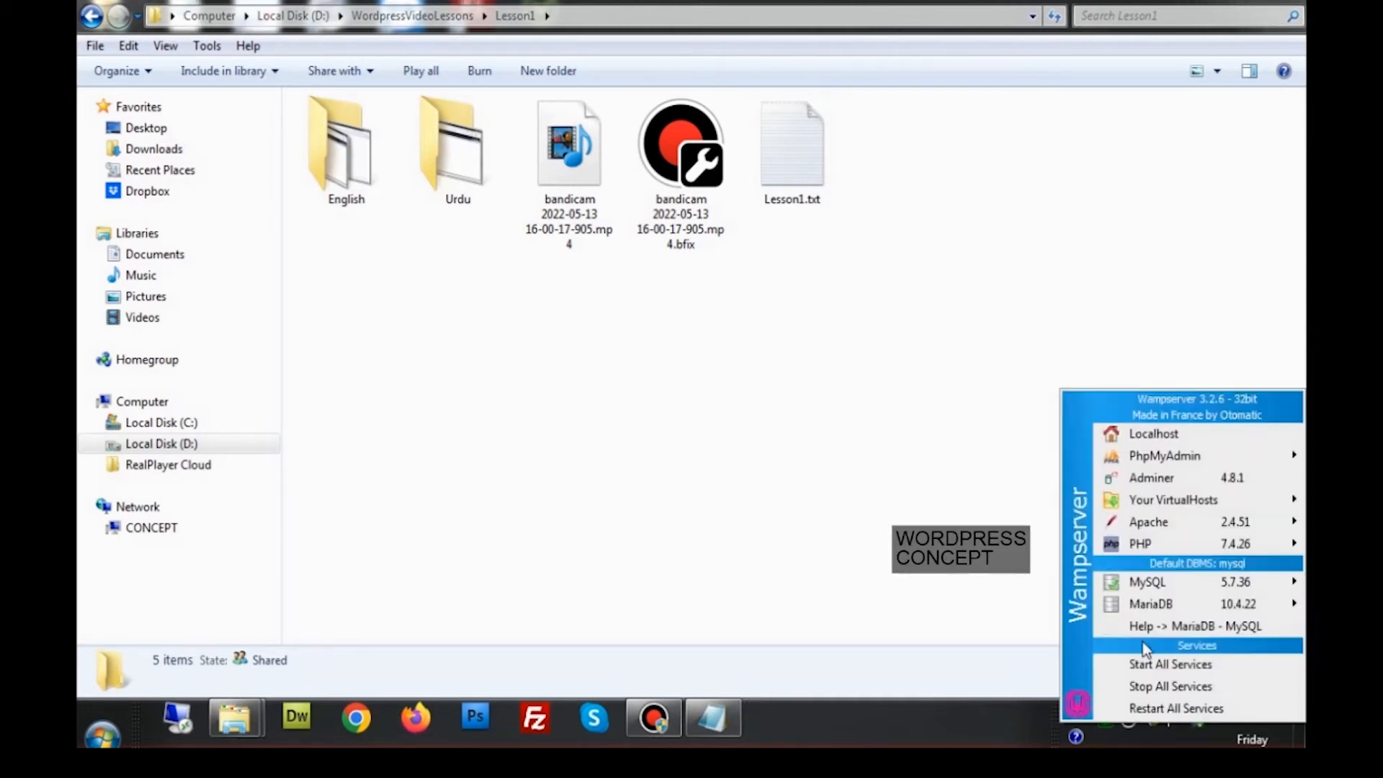
click(1069, 553)
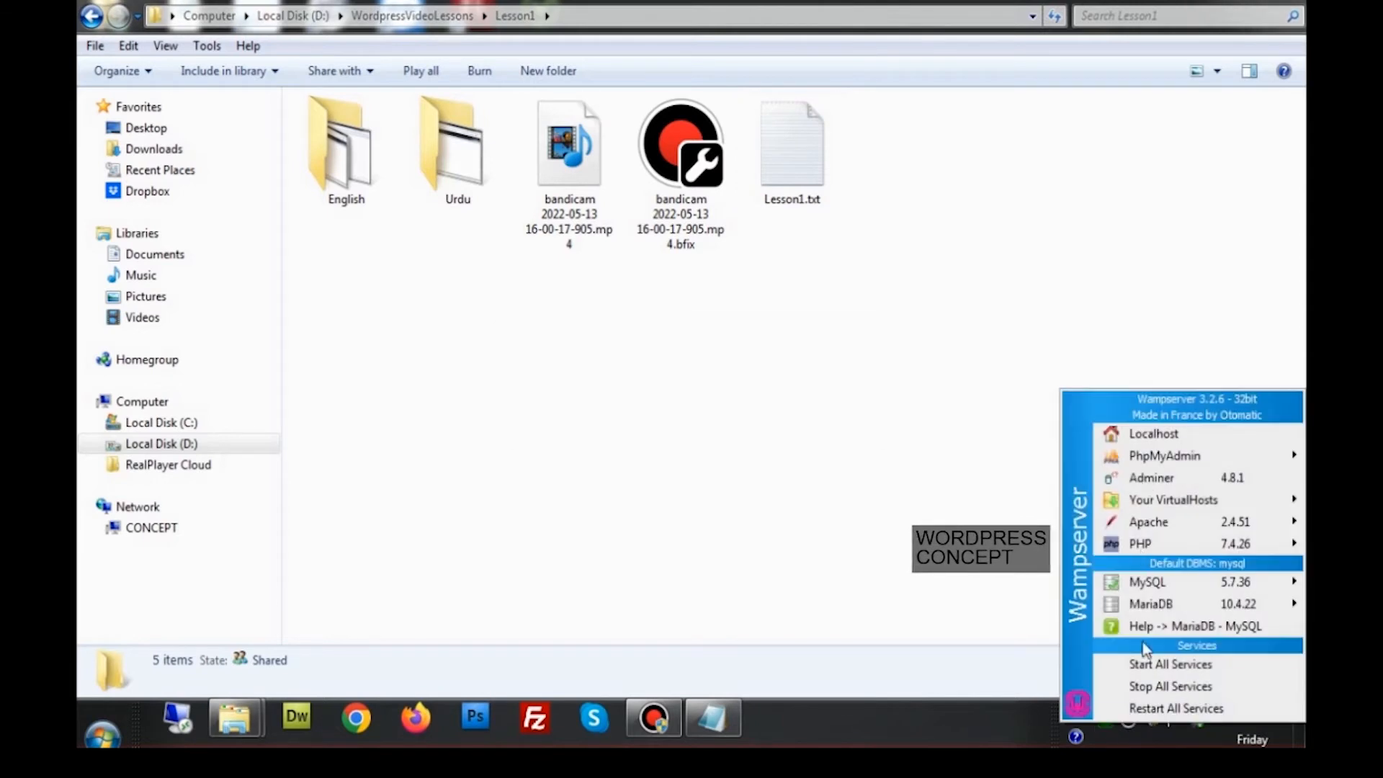
click(1075, 553)
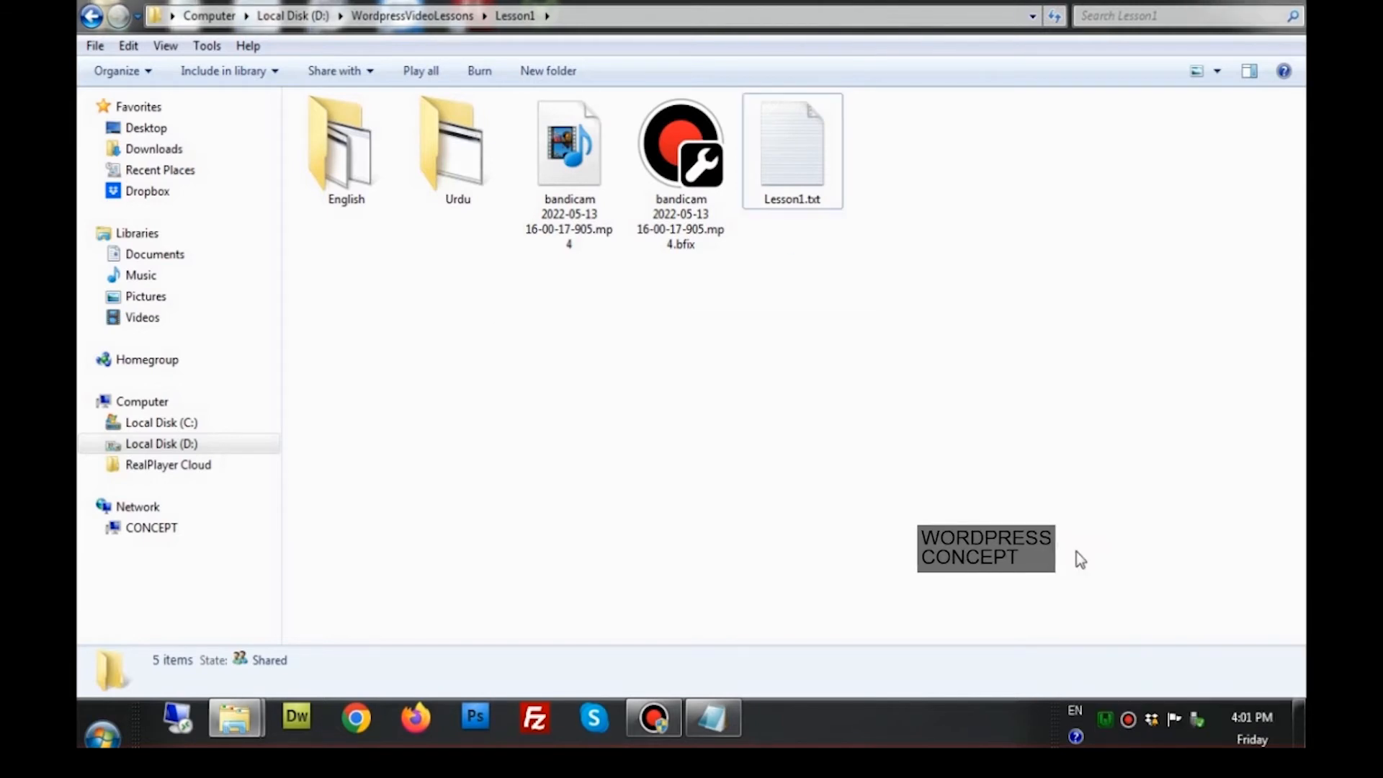
click(1105, 720)
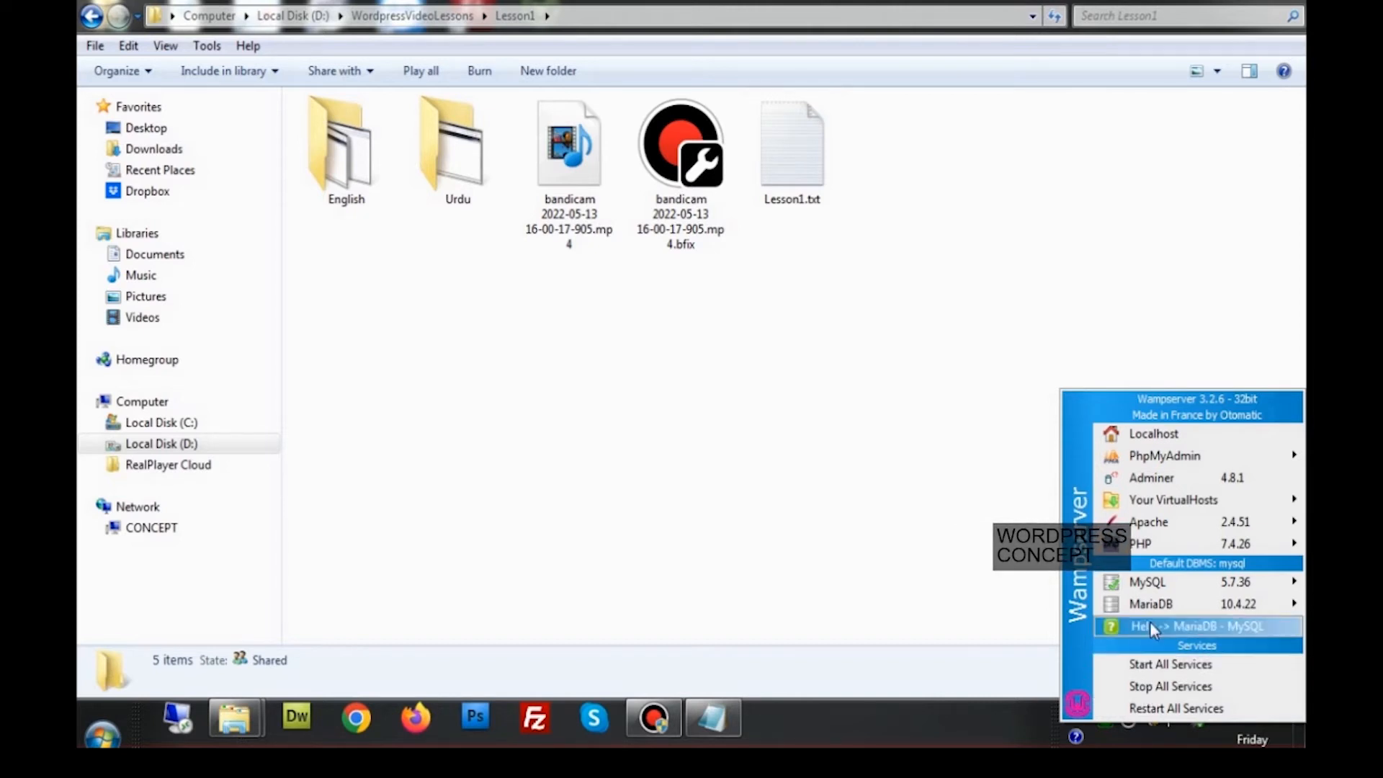
mouse_move(1152, 522)
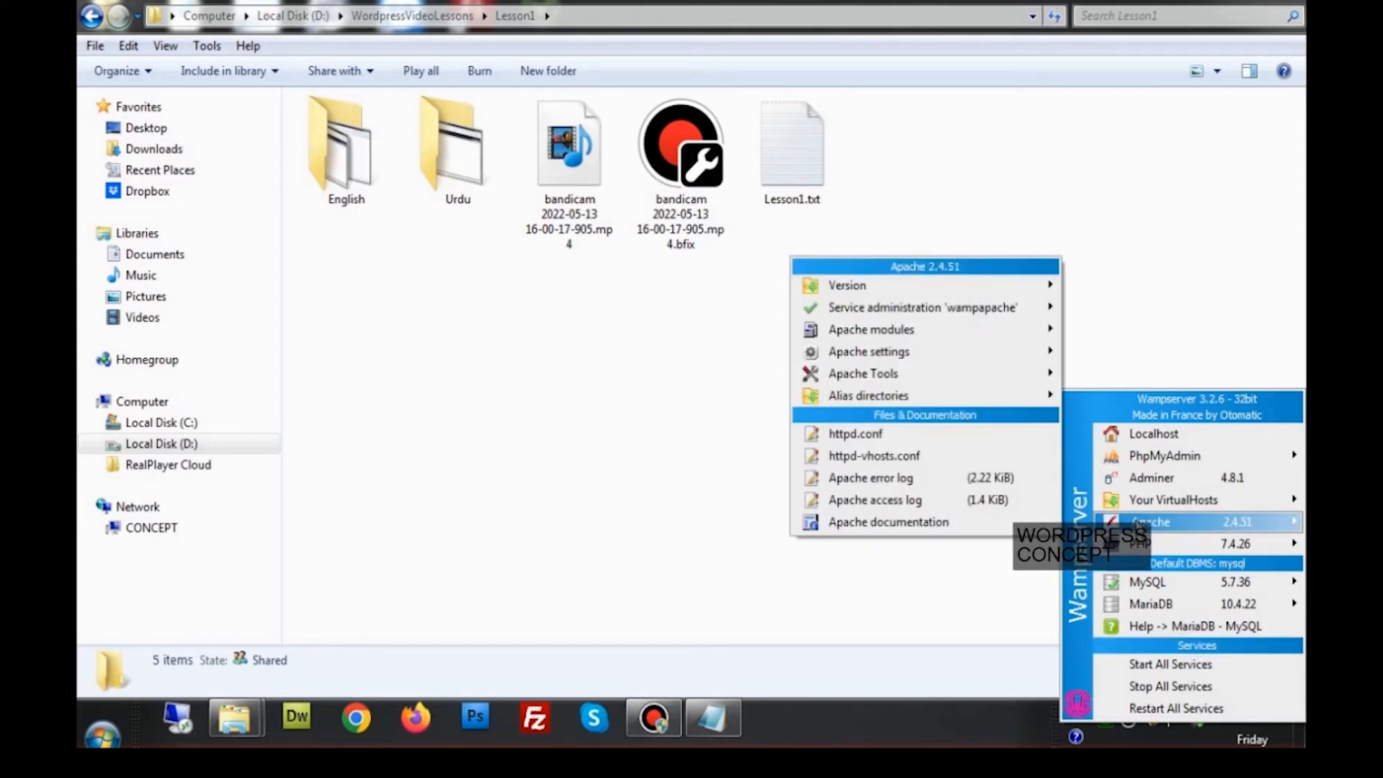
click(1156, 435)
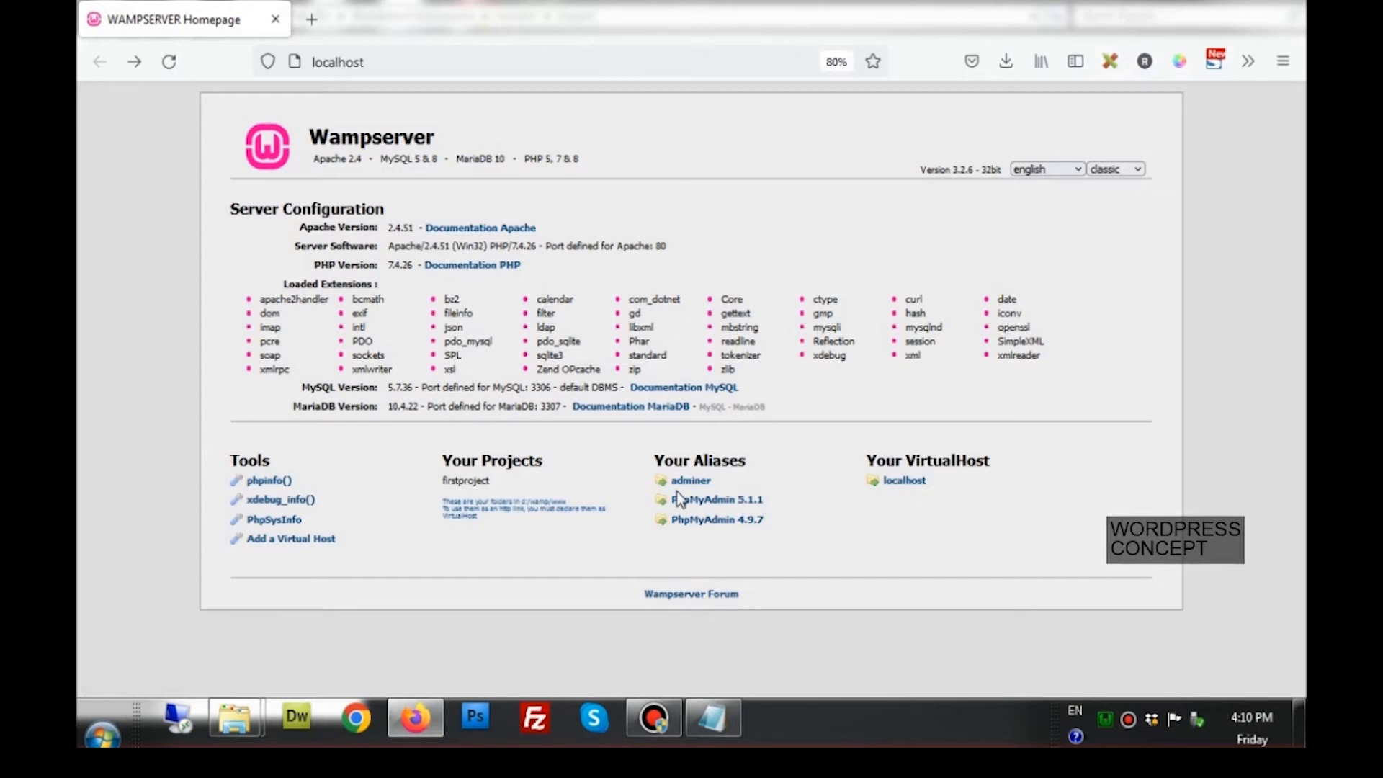
Switch to the English folder's Explorer window and go up to Lesson1
mouse_move(238, 719)
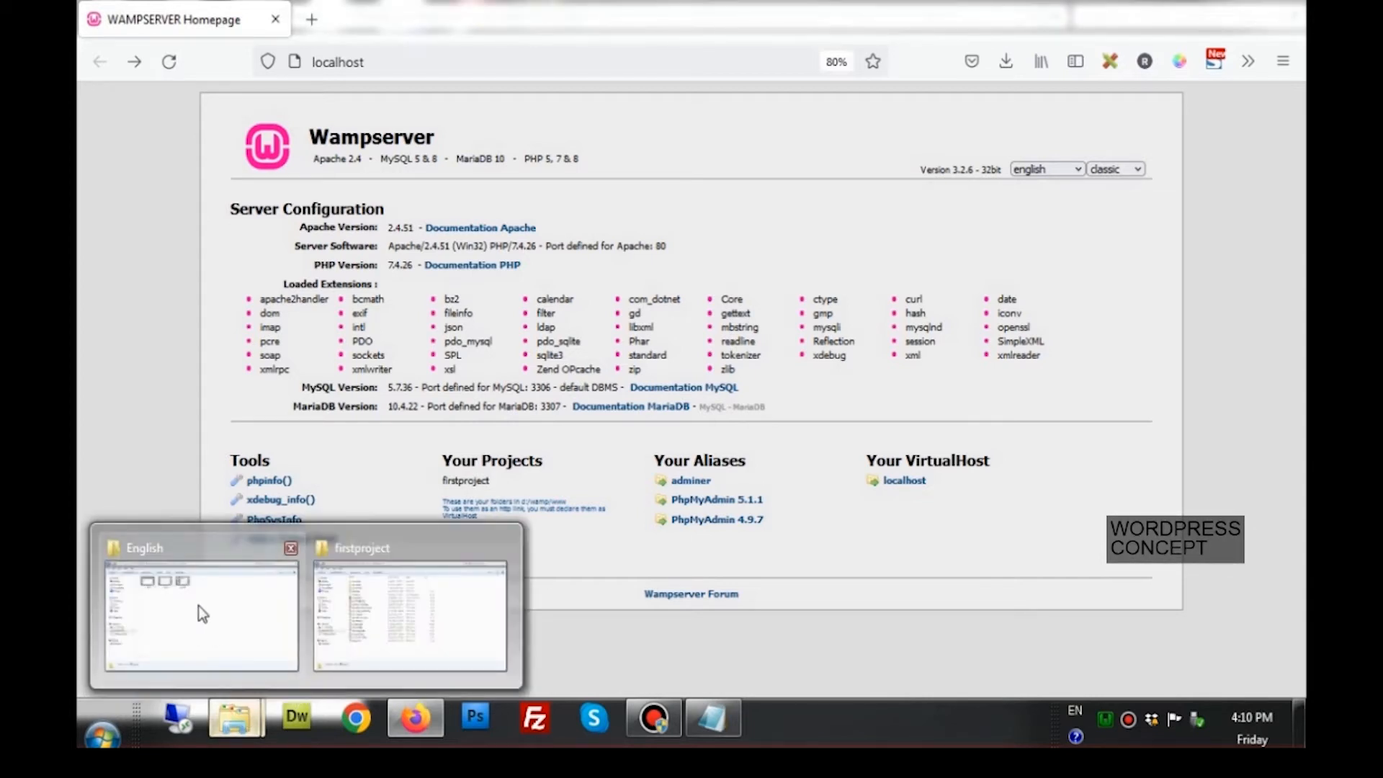
click(203, 614)
click(516, 15)
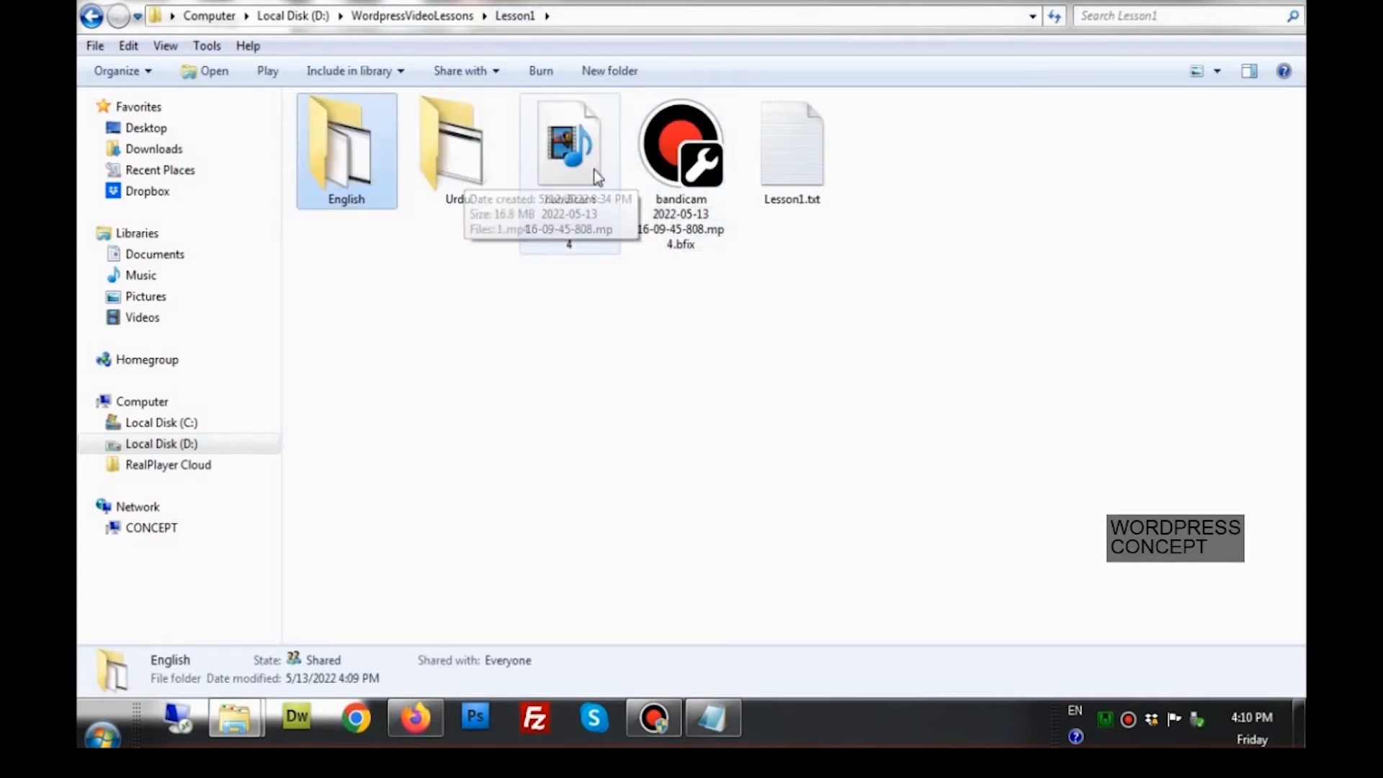
Navigate from WordpressVideoLessons into softwares\wordpress-5.9.3\wordpress, leaving the zip archive unextracted
click(412, 15)
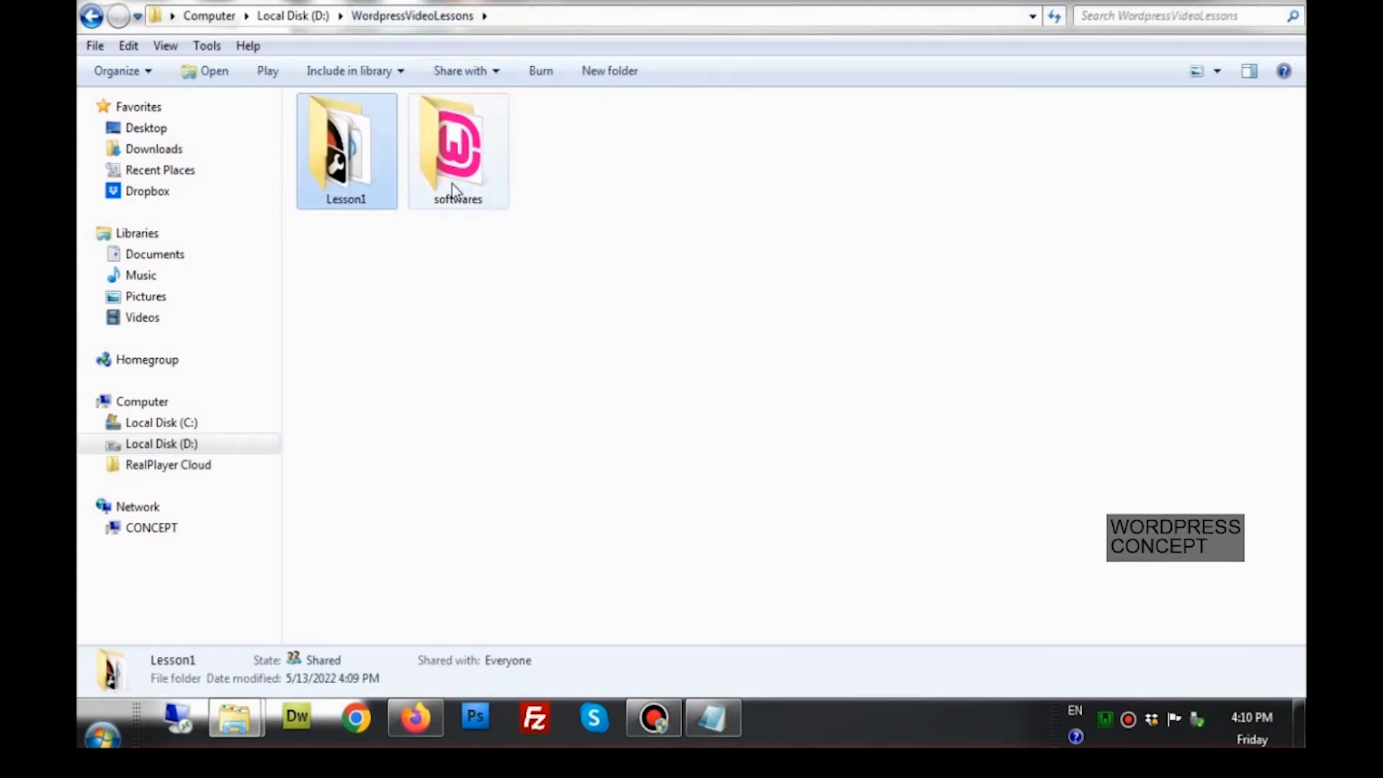
double_click(453, 185)
click(386, 180)
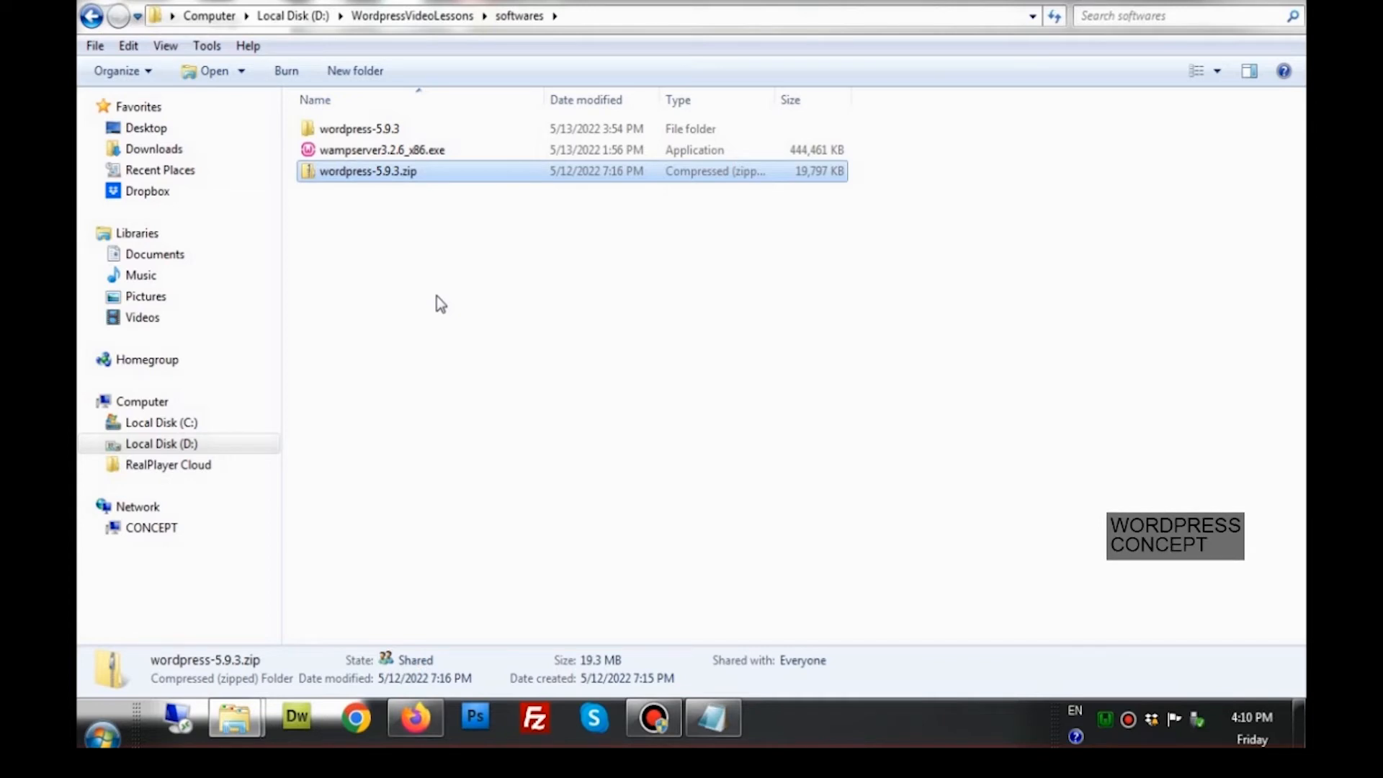
double_click(401, 174)
right_click(400, 173)
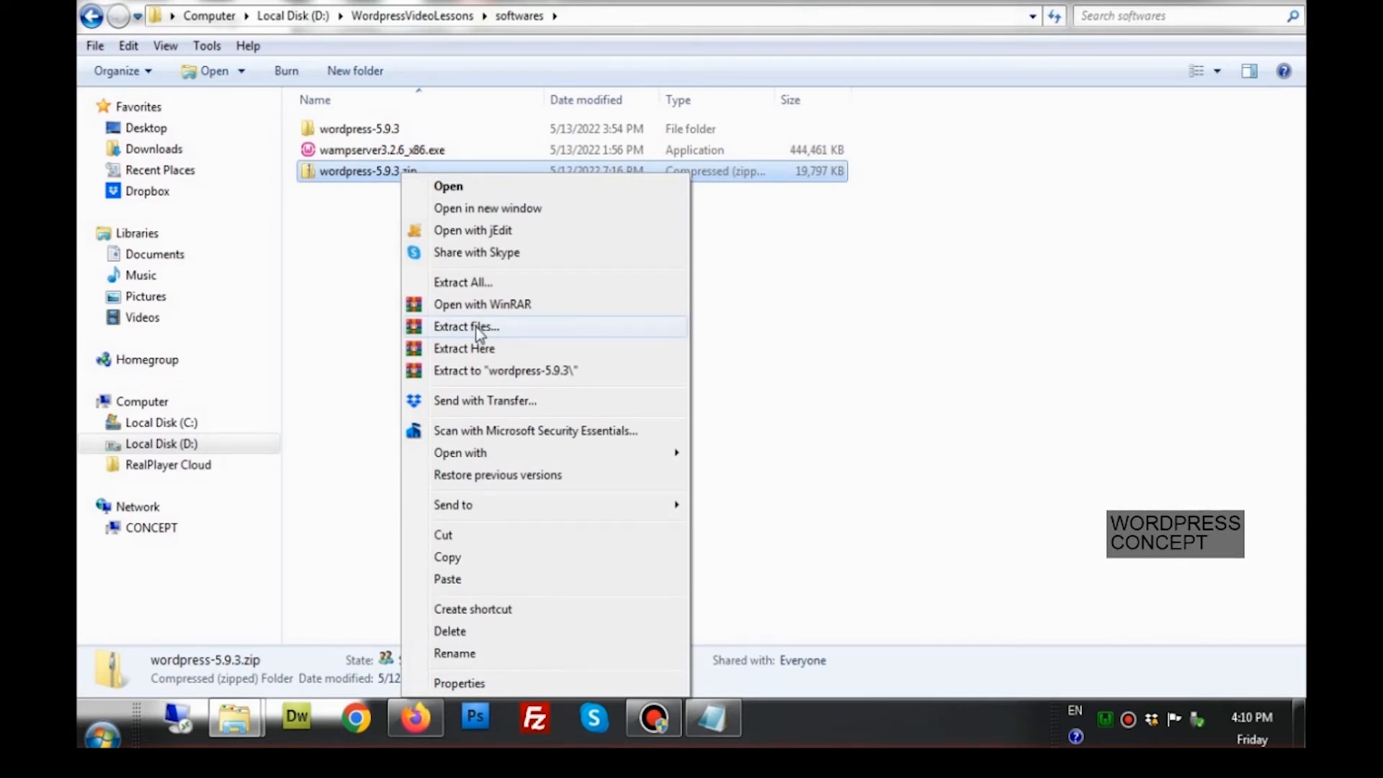
click(761, 327)
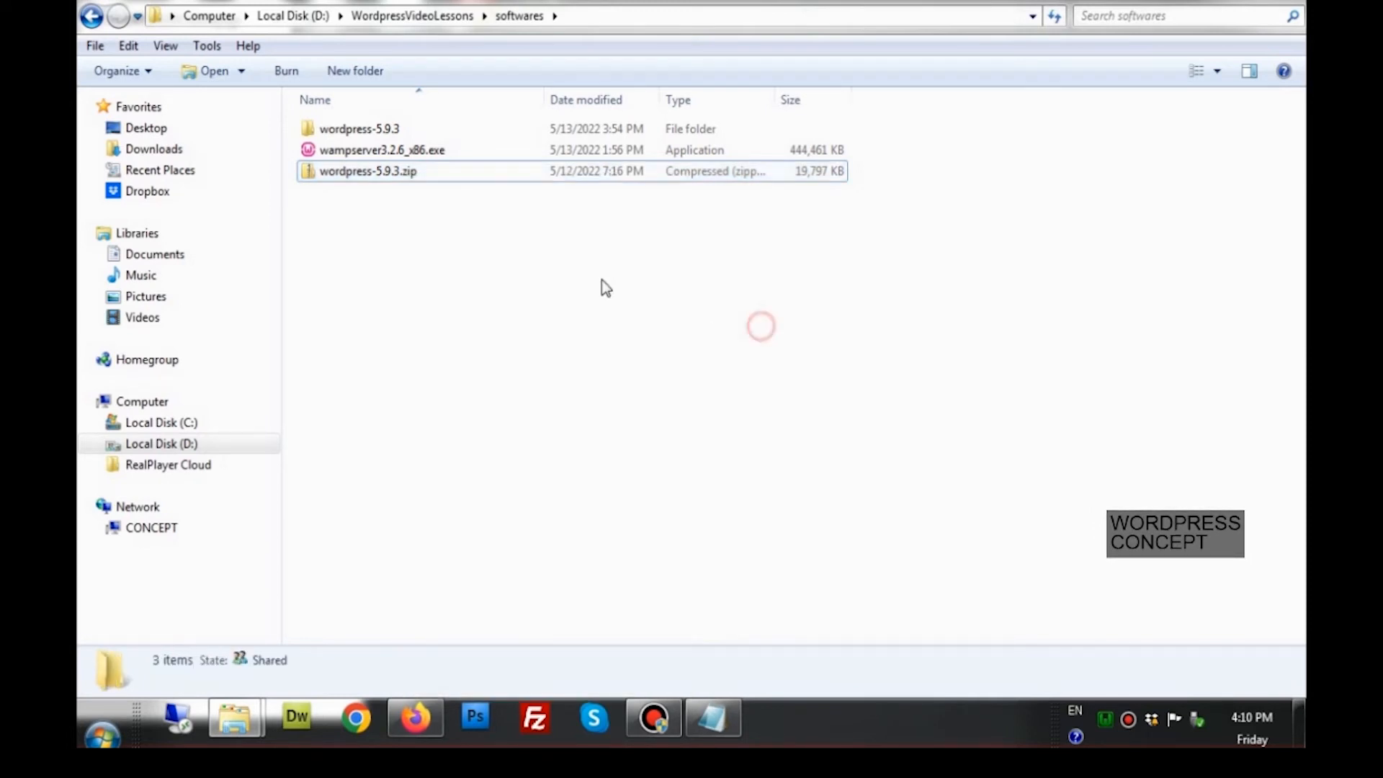
double_click(386, 129)
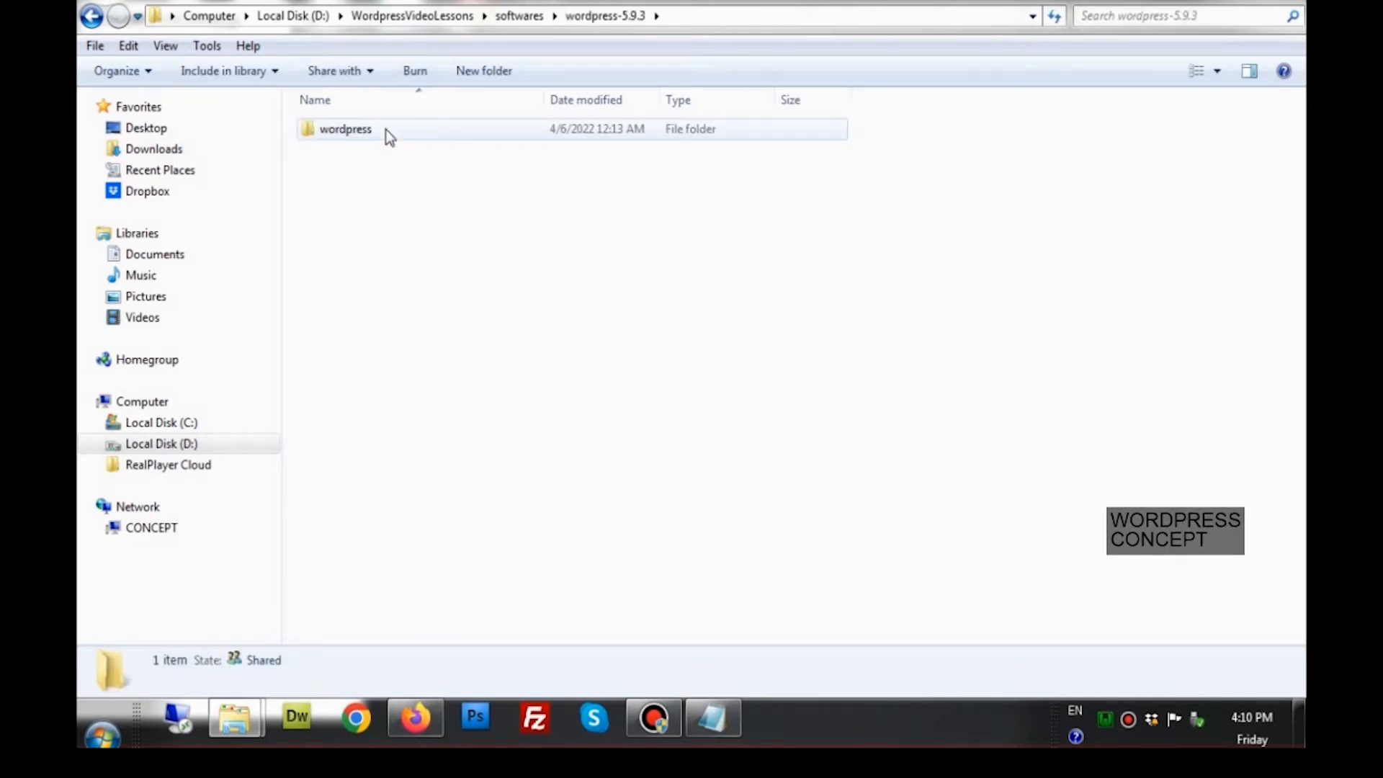
double_click(386, 130)
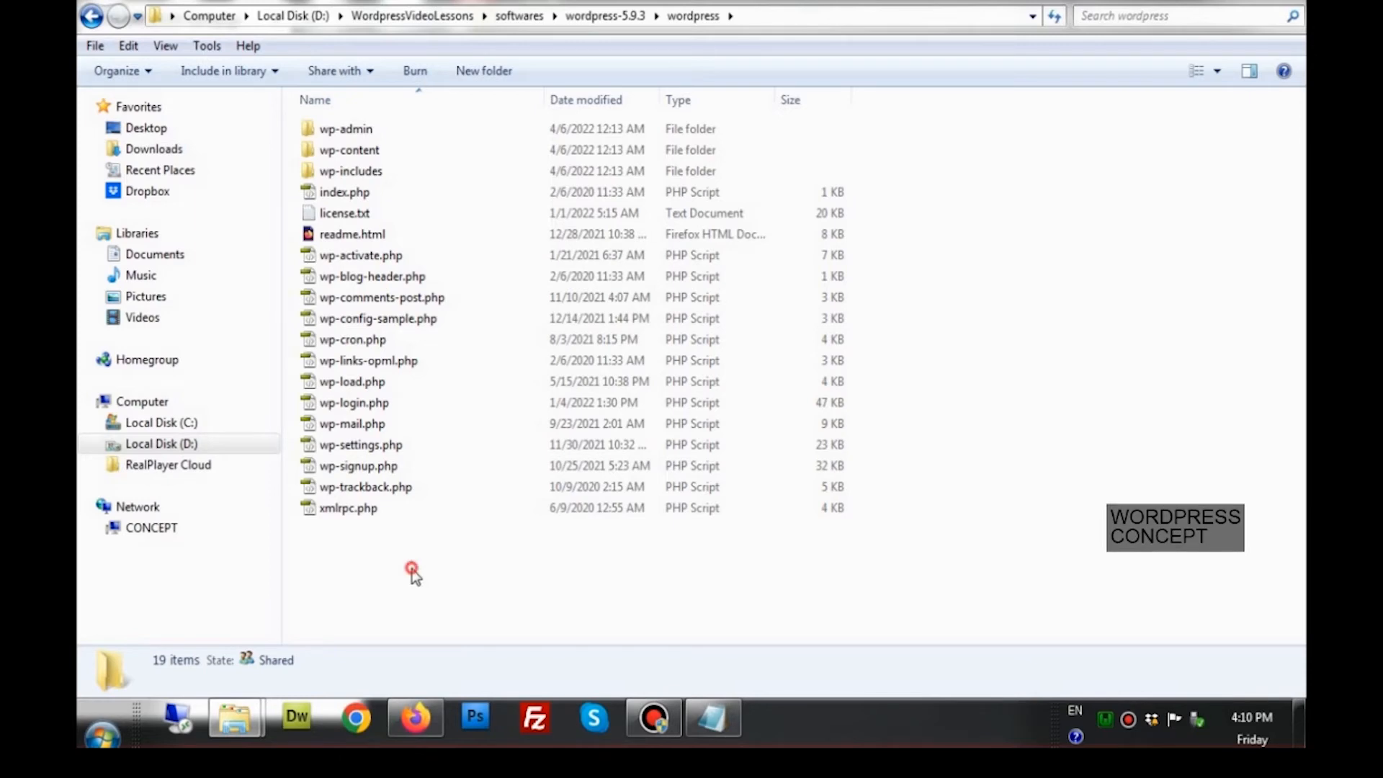
Copy all 19 extracted WordPress files and folders
drag(413, 570, 315, 124)
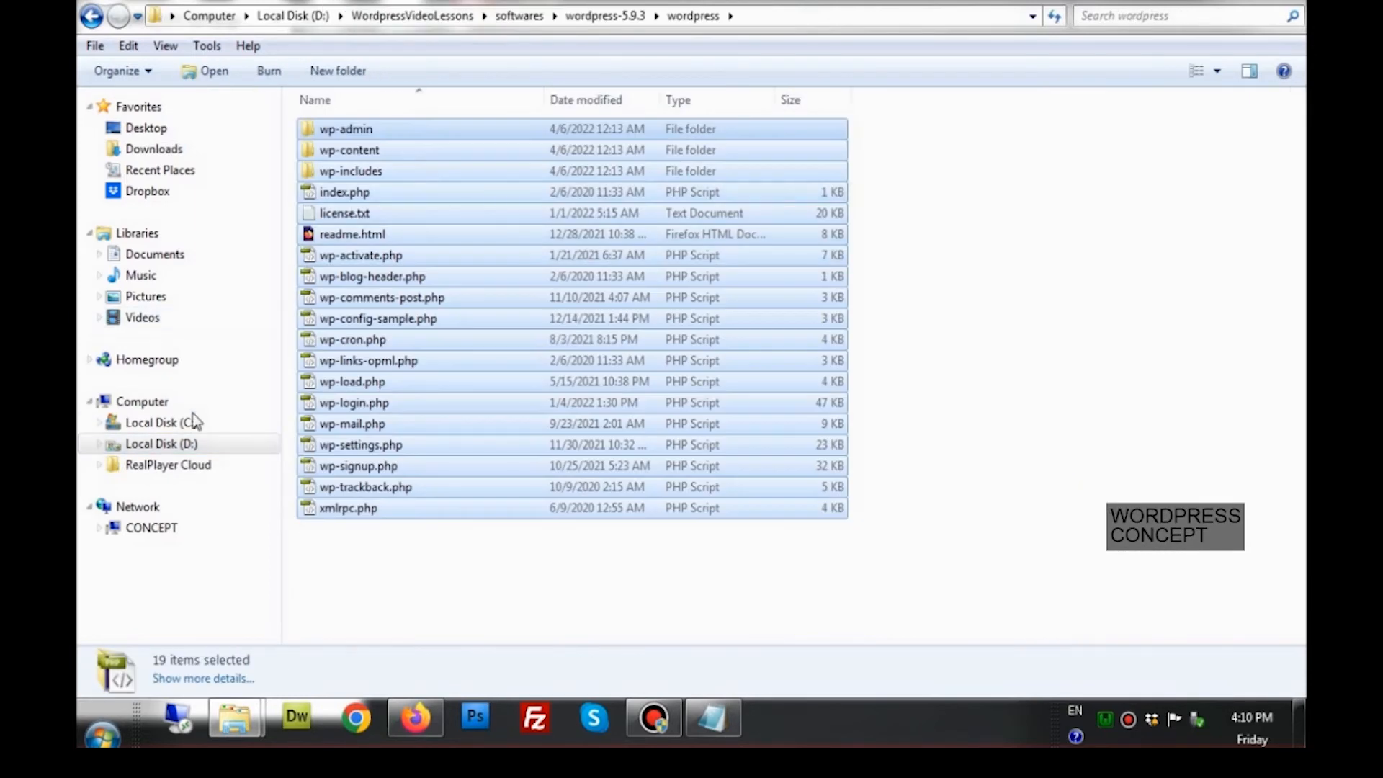
right_click(322, 350)
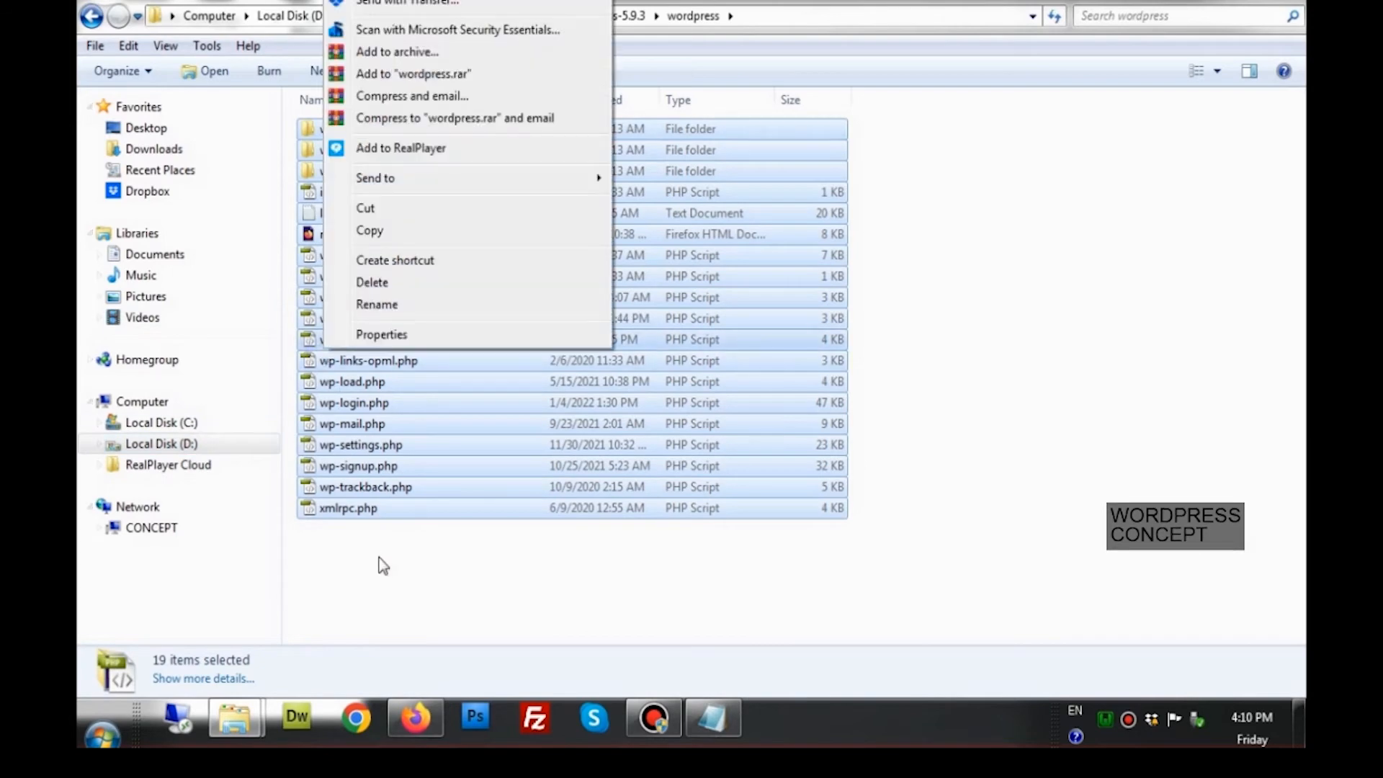
click(389, 231)
Open D:\wamp\www, briefly checking the localhost Wampserver homepage in Firefox
click(201, 442)
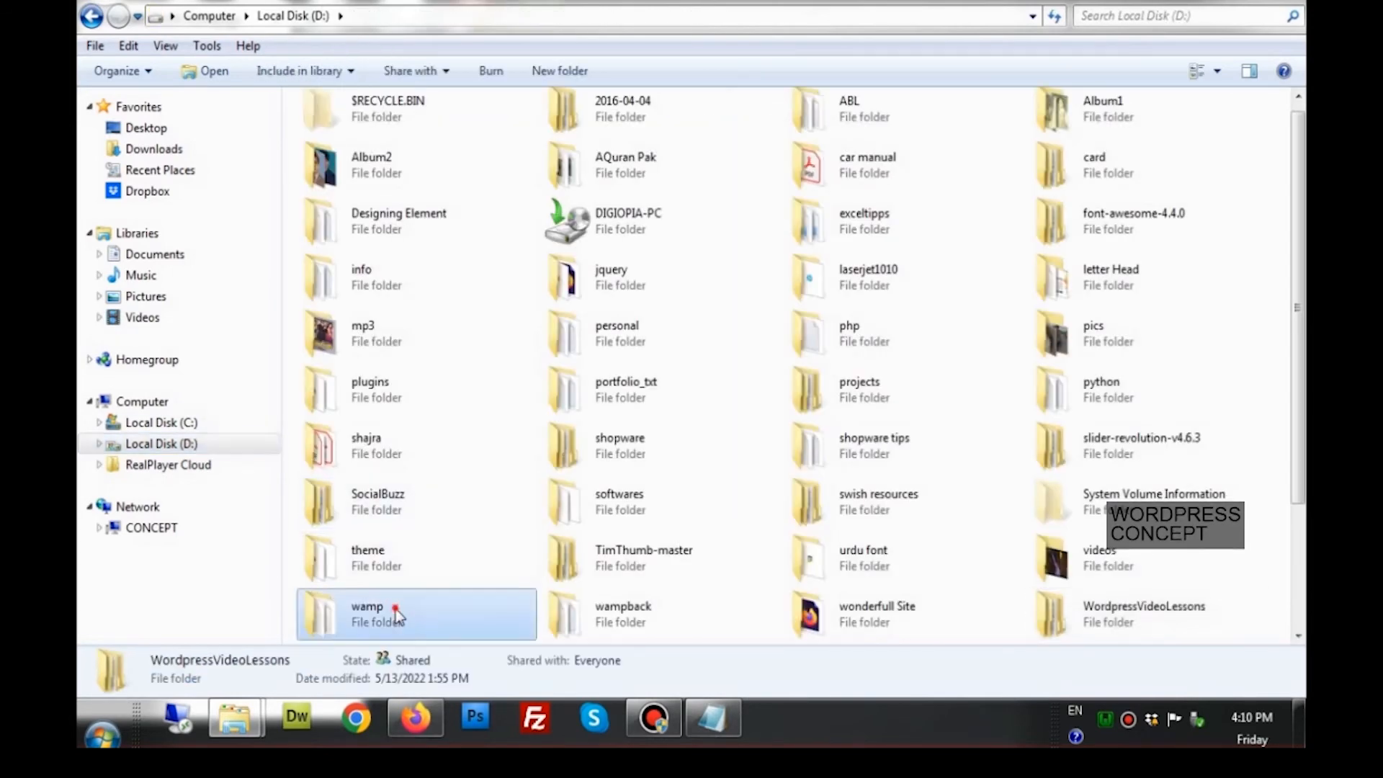
double_click(395, 609)
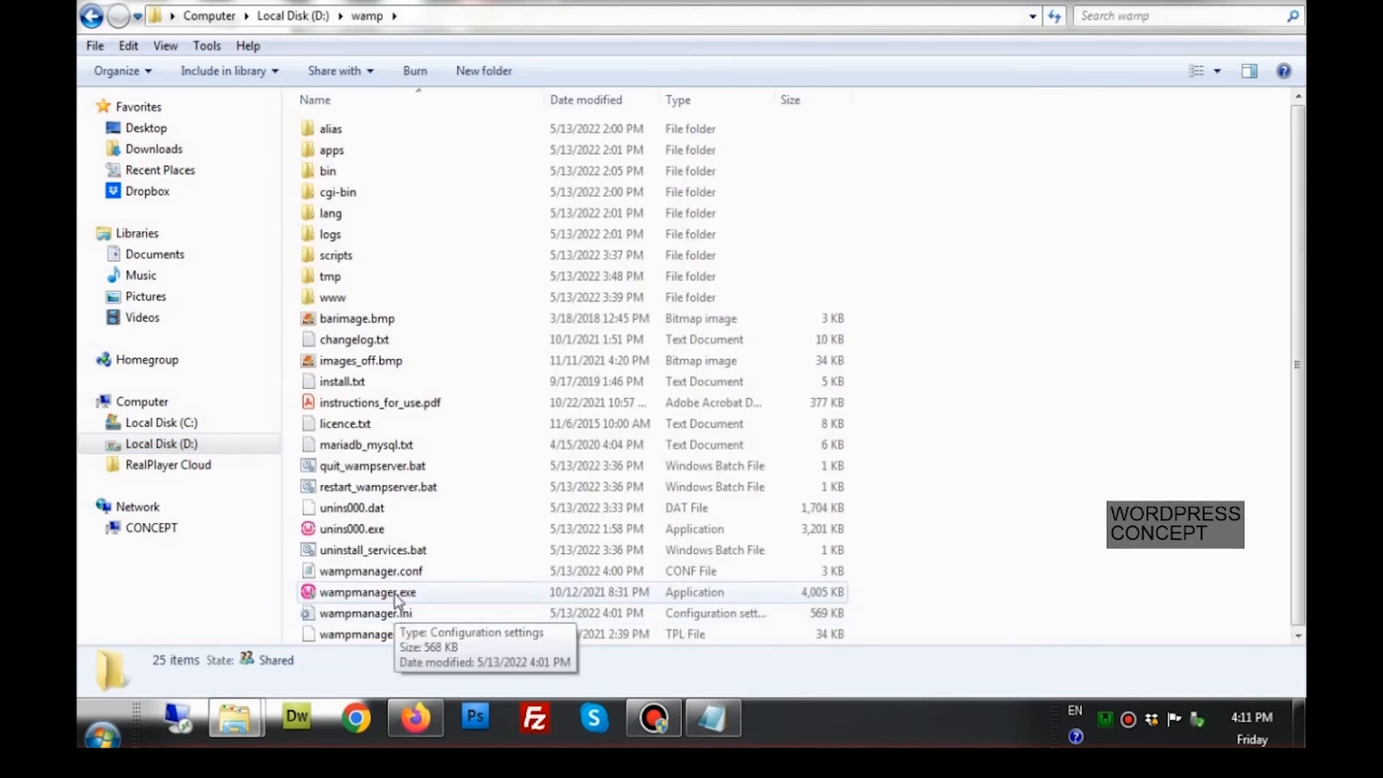
double_click(348, 301)
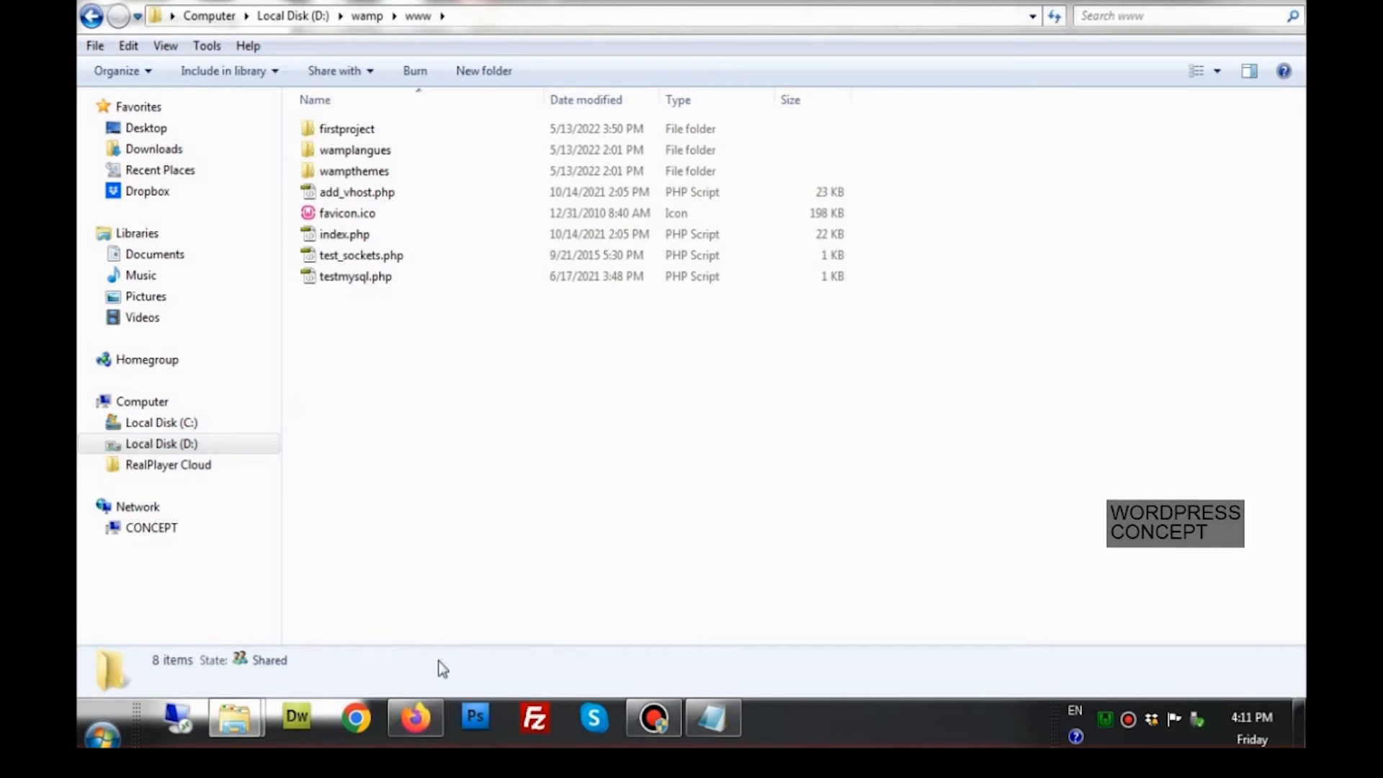
click(424, 718)
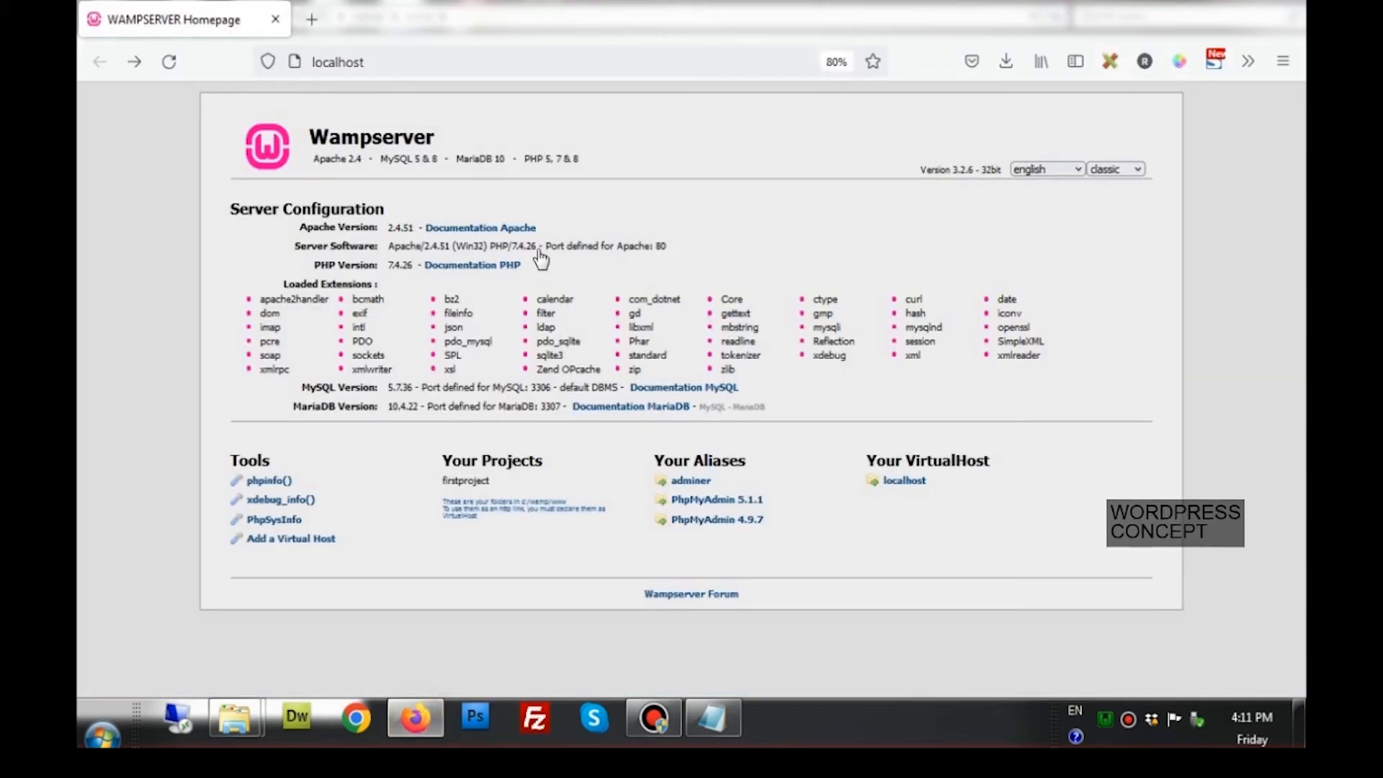
click(370, 60)
mouse_move(234, 718)
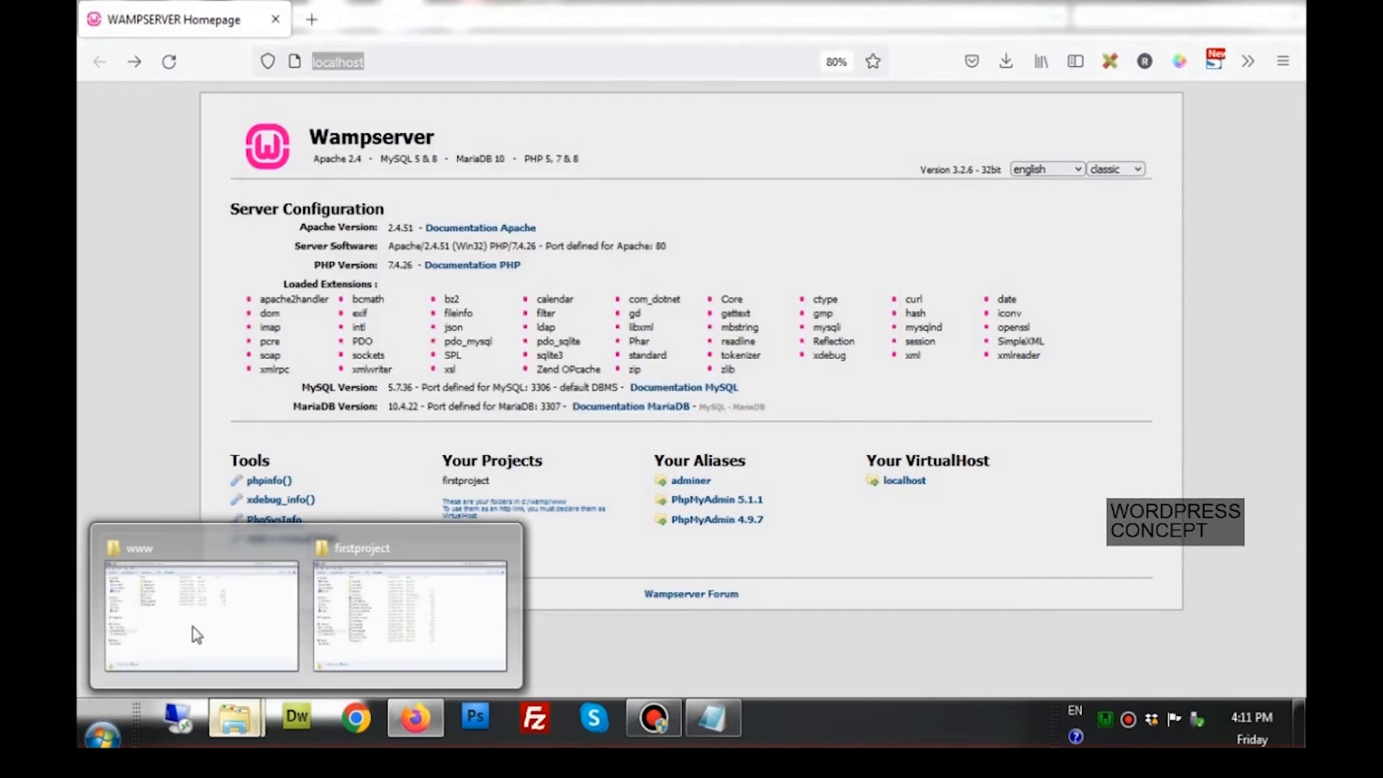
click(193, 628)
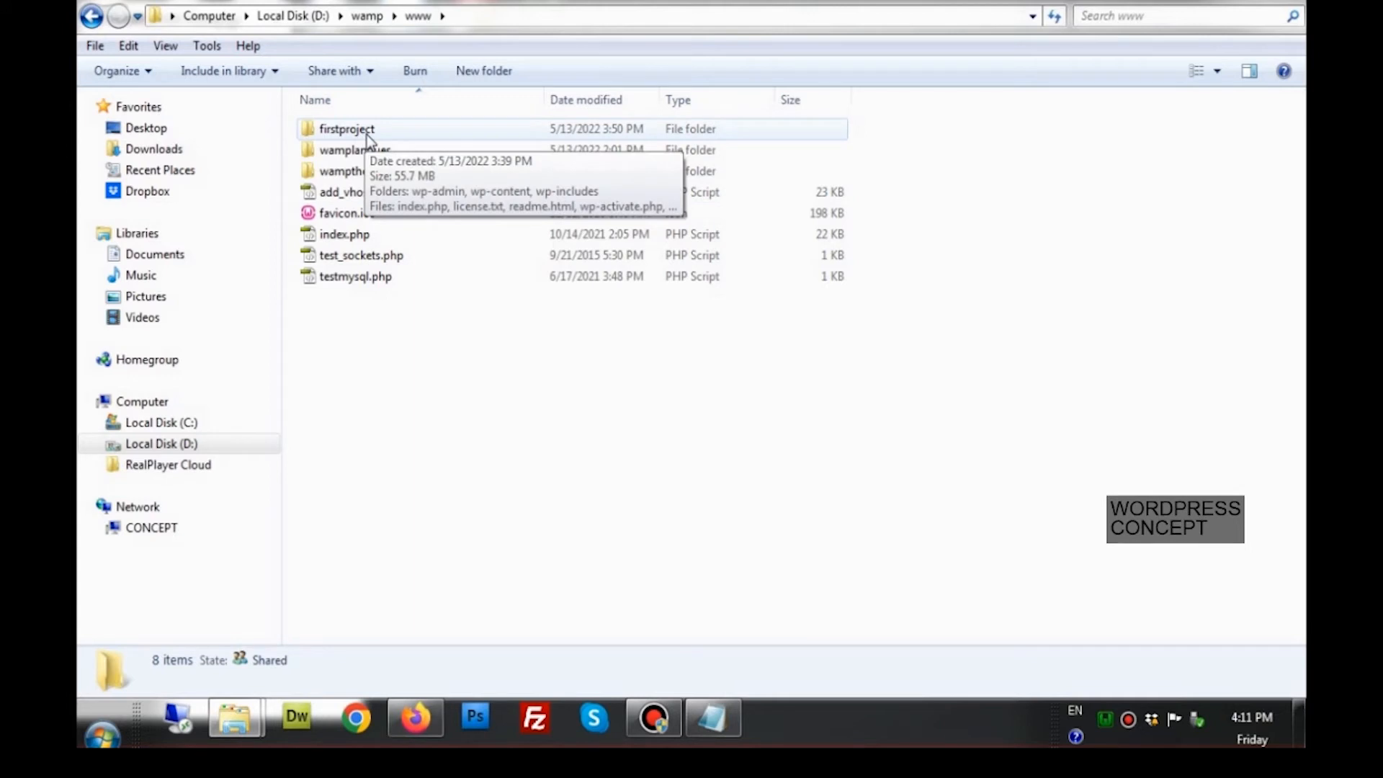
Bring up the www folder's context menu and close it without creating a folder
right_click(361, 357)
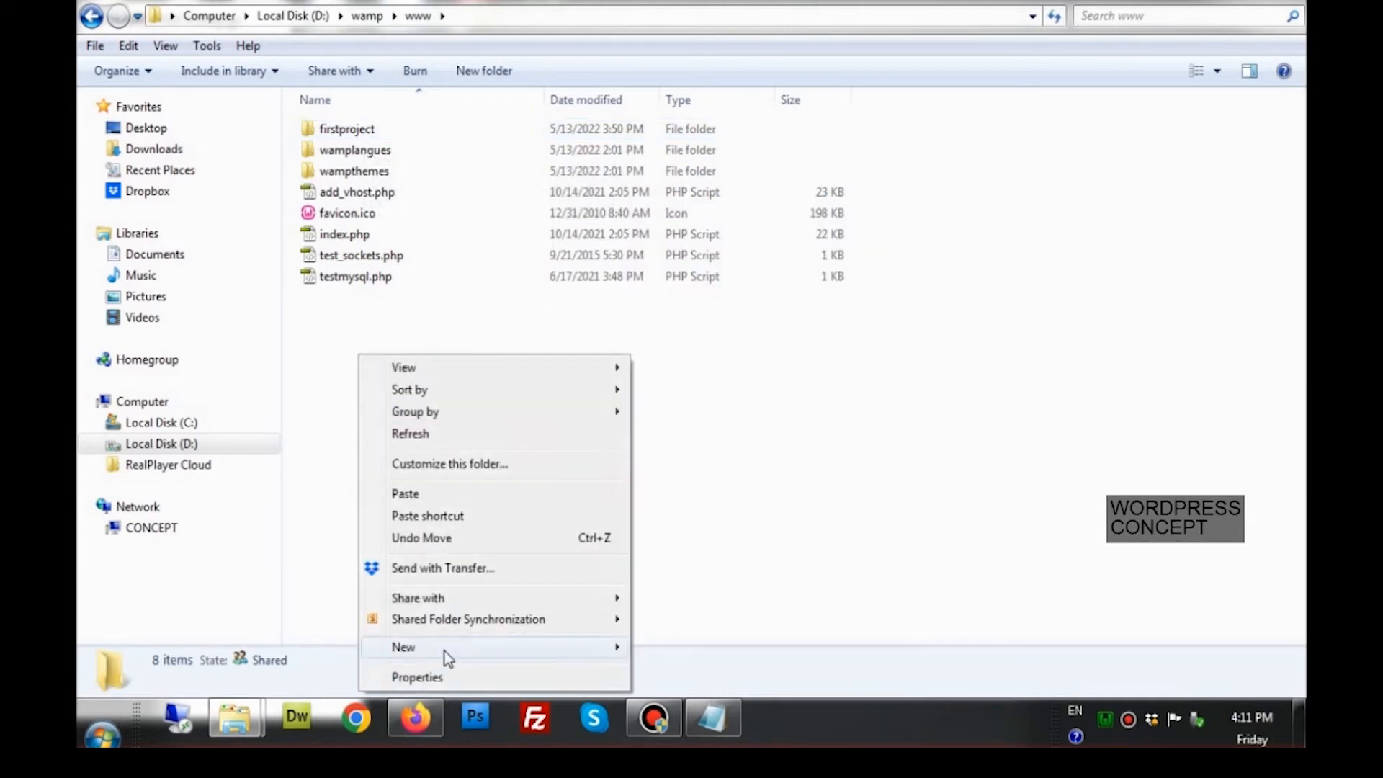
click(344, 335)
right_click(358, 356)
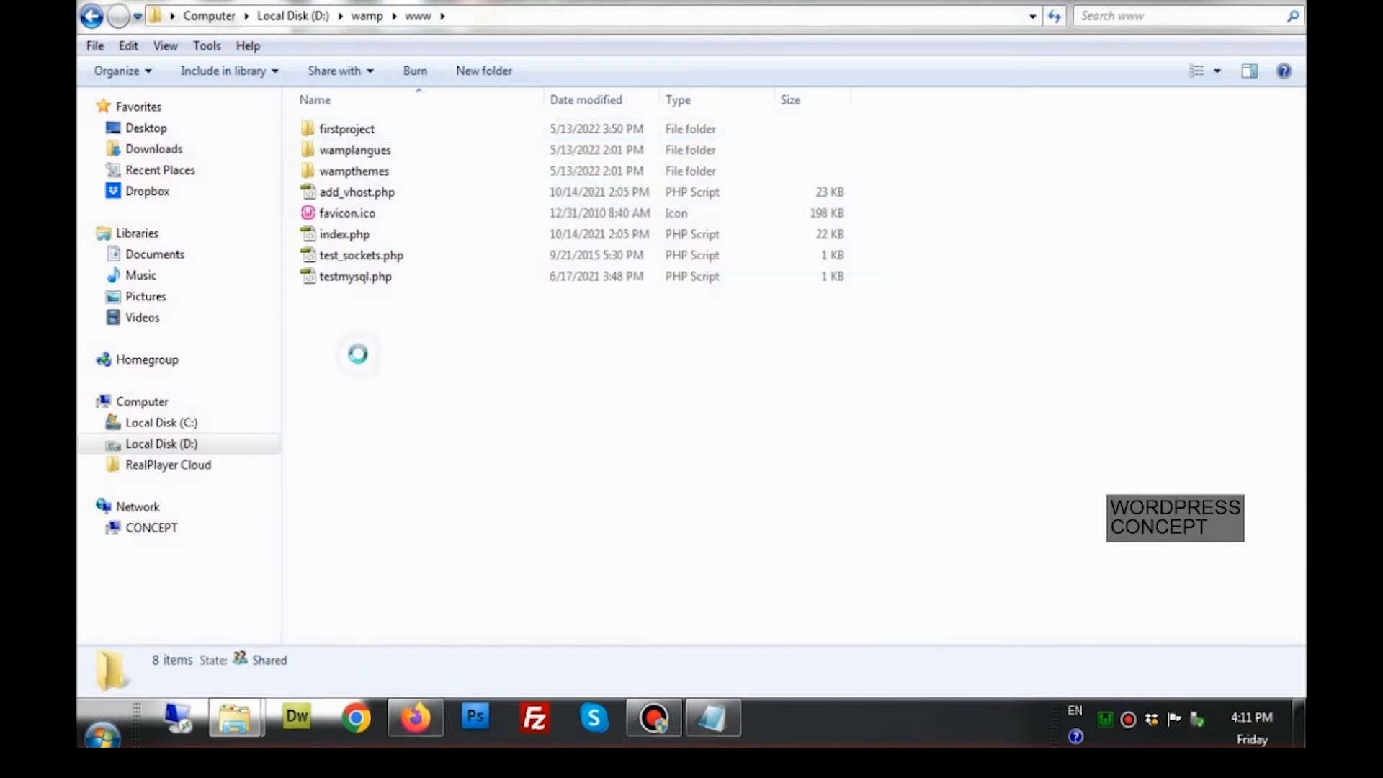
mouse_move(497, 647)
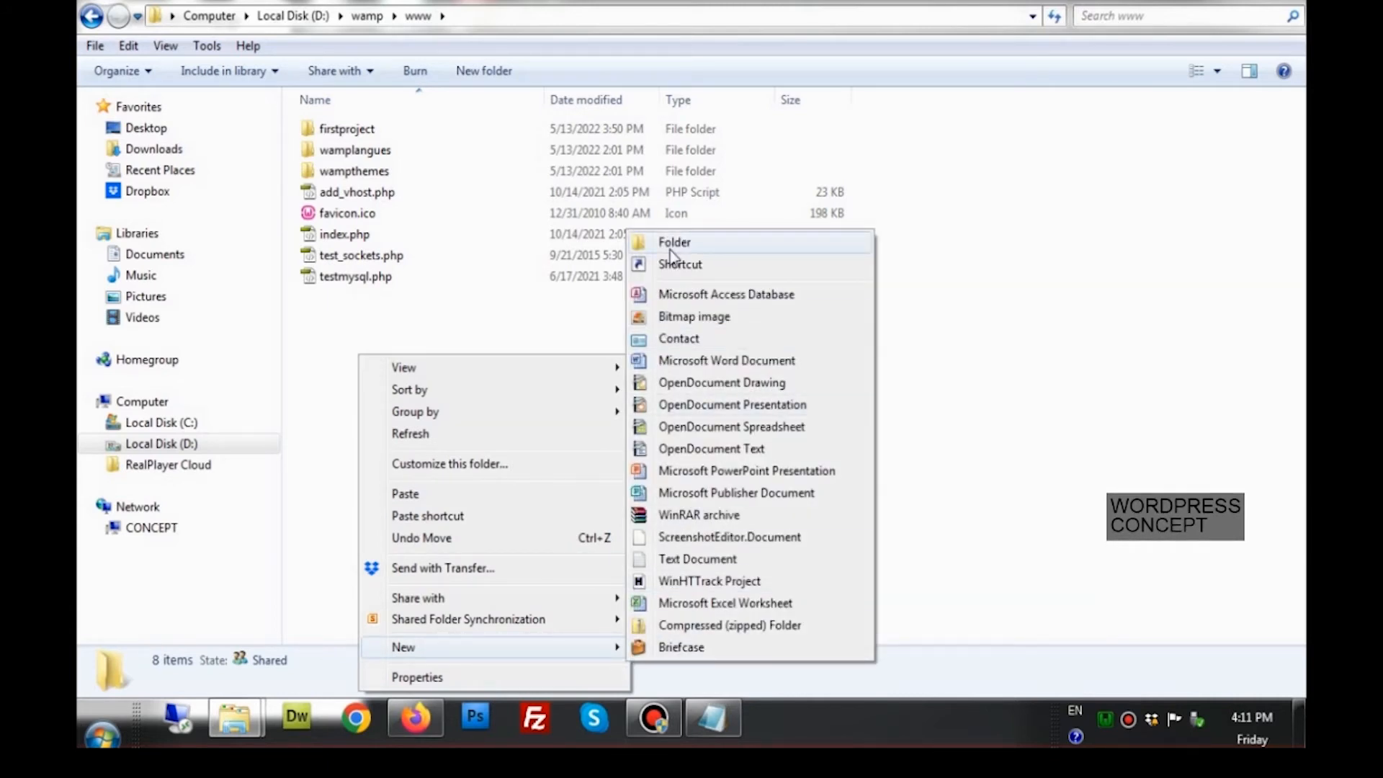
click(545, 317)
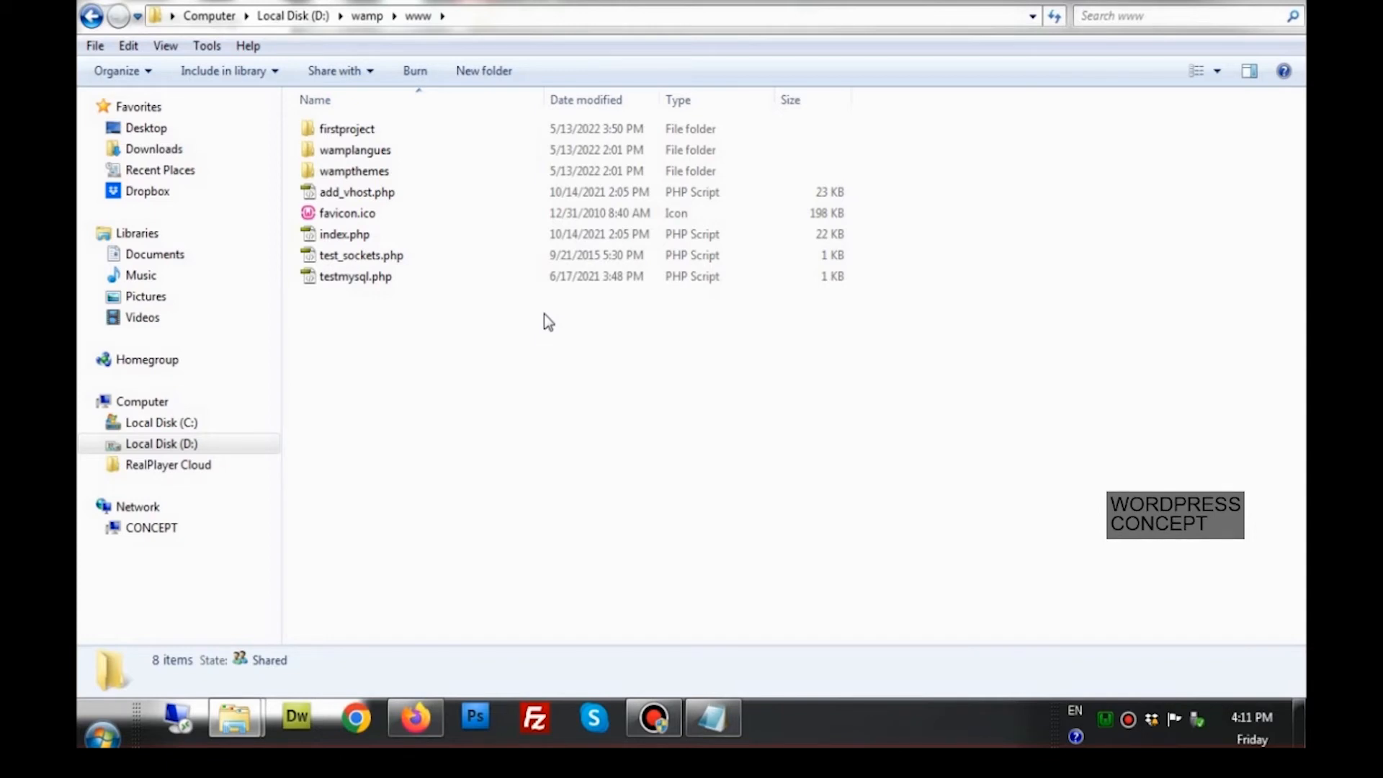
double_click(370, 136)
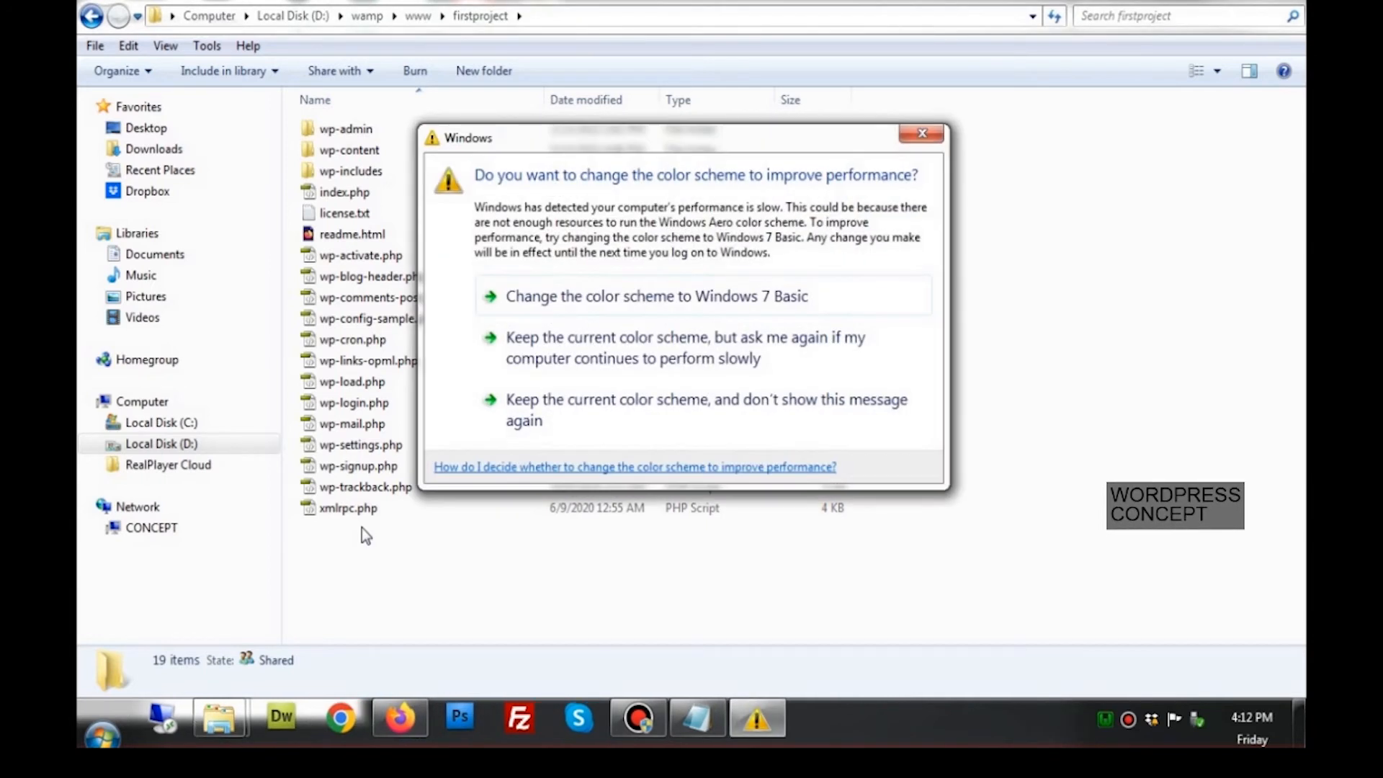
Close the colour-scheme warning and open PhpMyAdmin from the localhost Your Aliases list
click(922, 134)
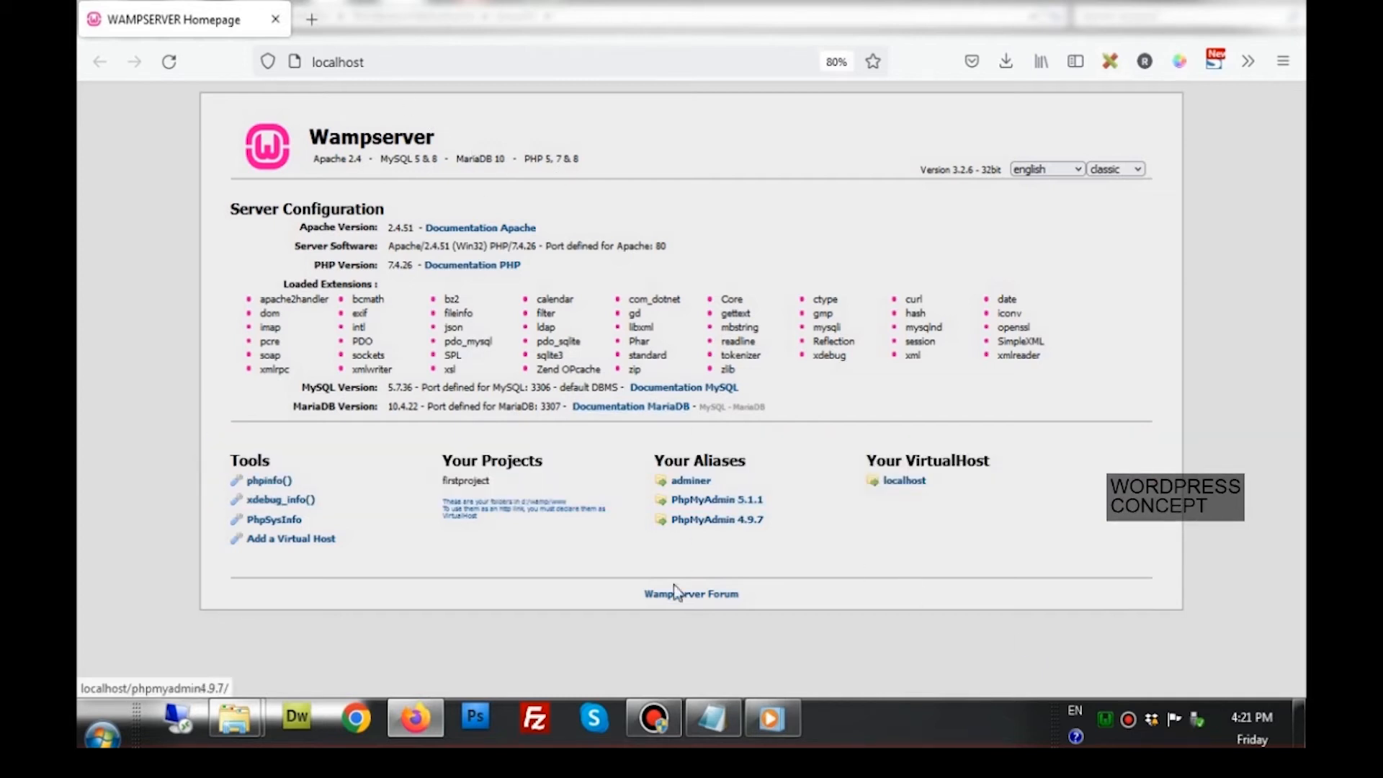
click(710, 503)
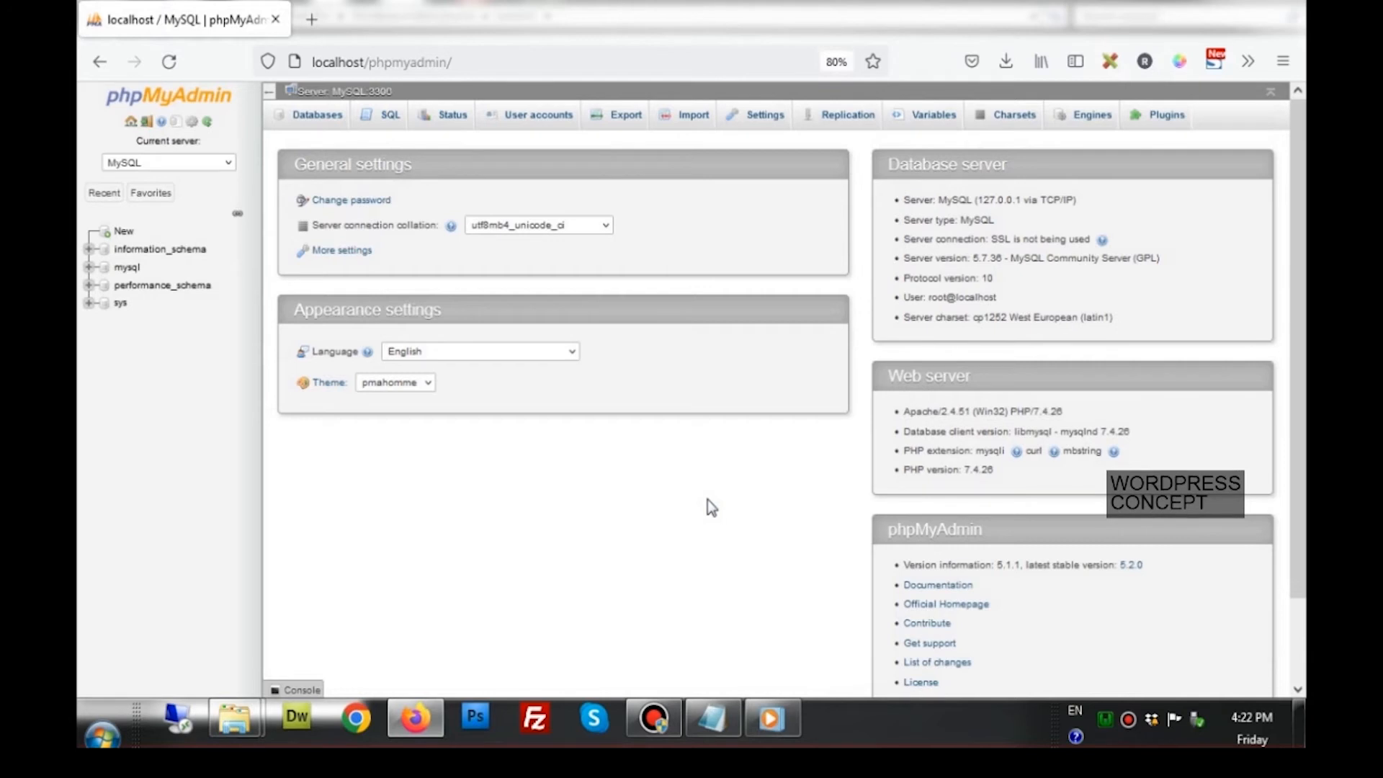
click(712, 719)
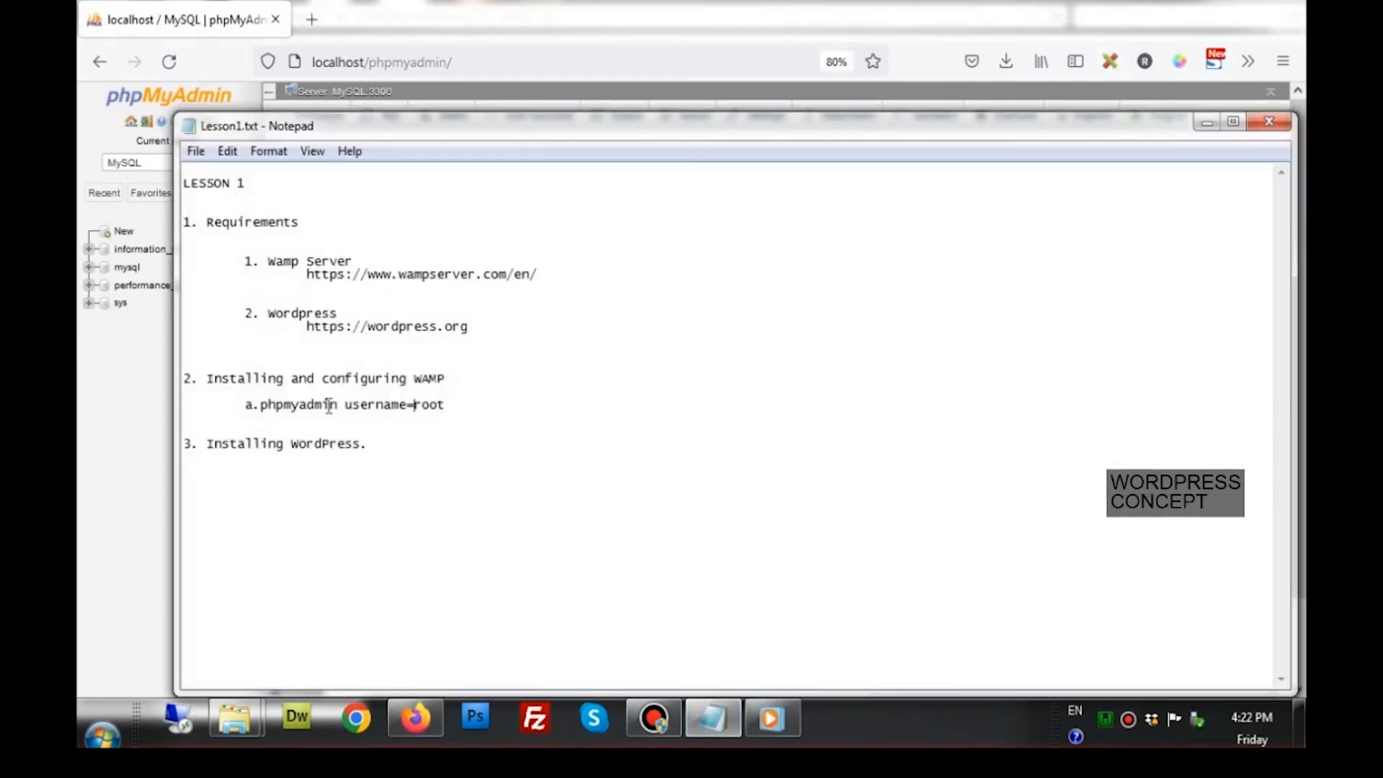
drag(260, 407, 461, 405)
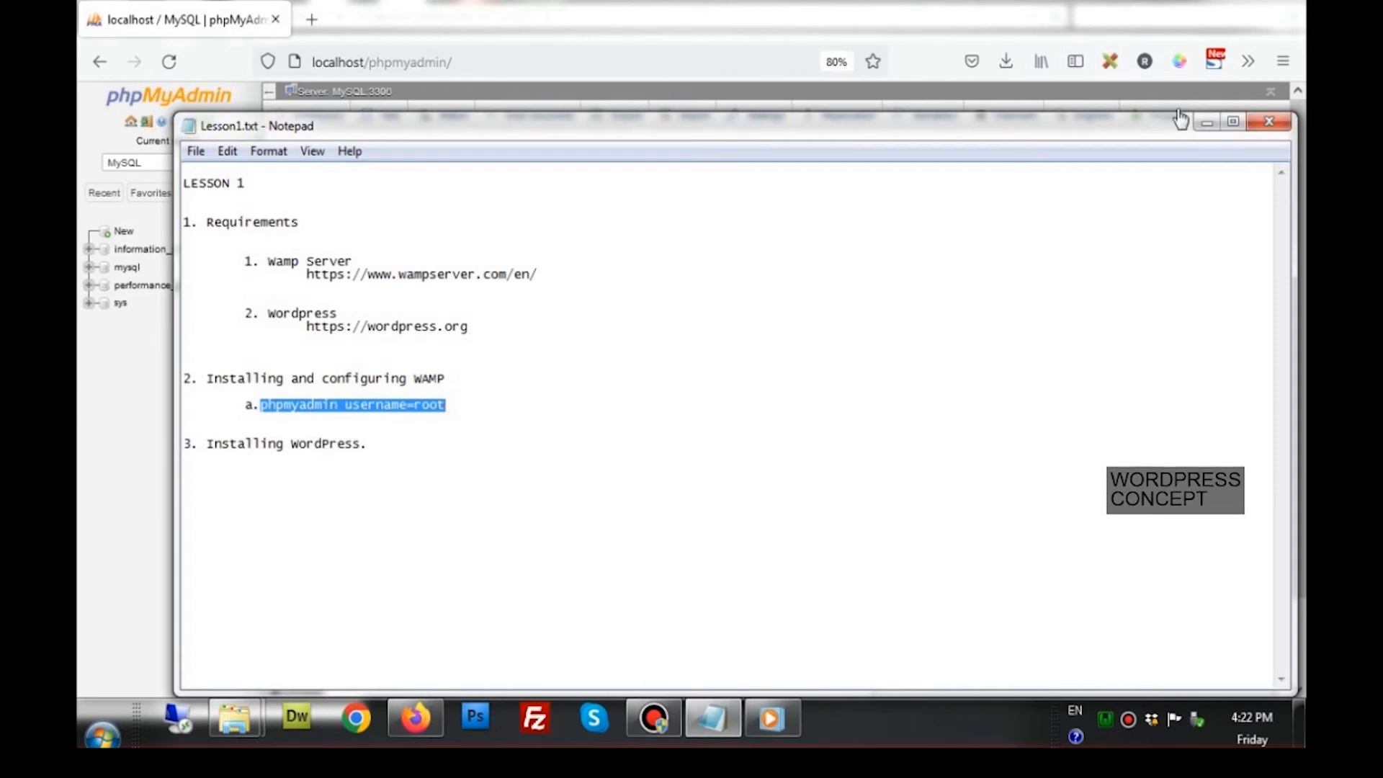
click(1207, 123)
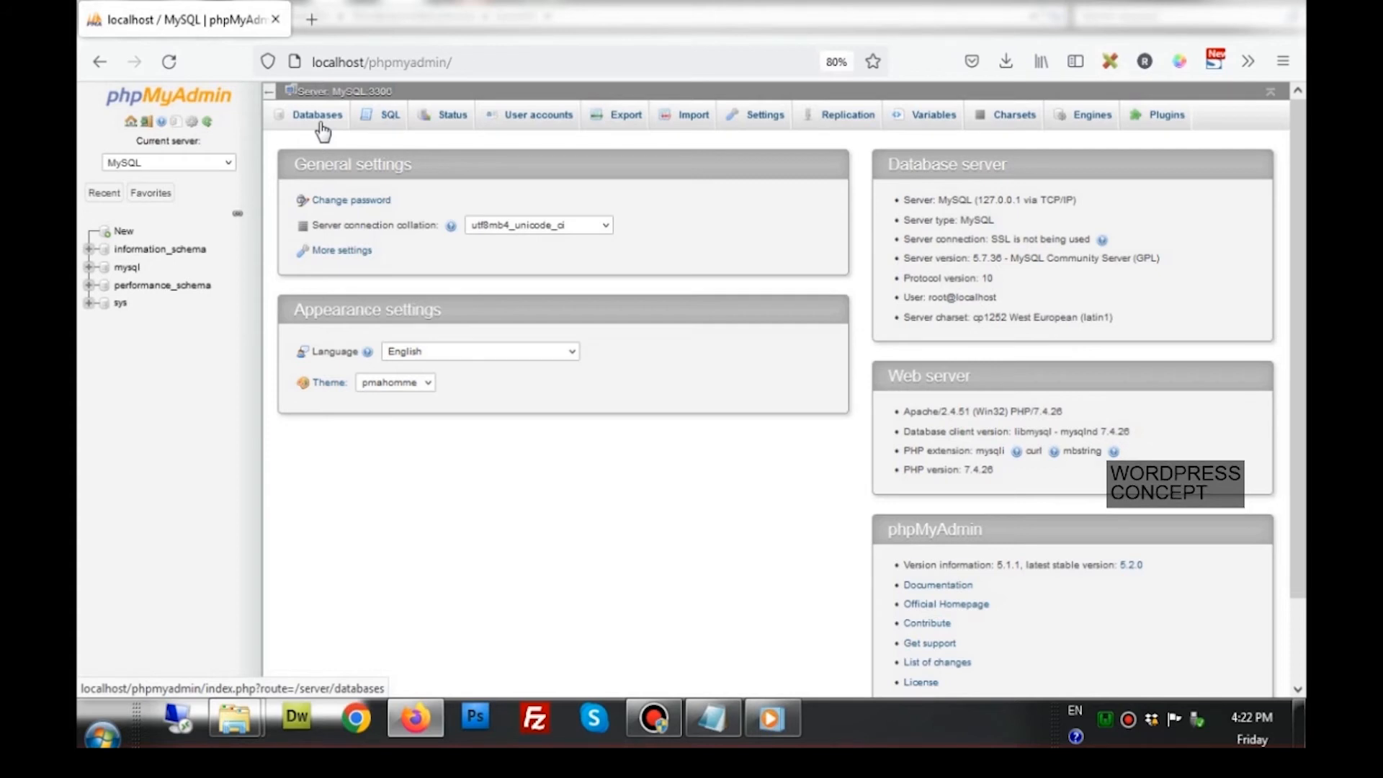
Start a new phpMyAdmin user account with the user name datauser
click(545, 116)
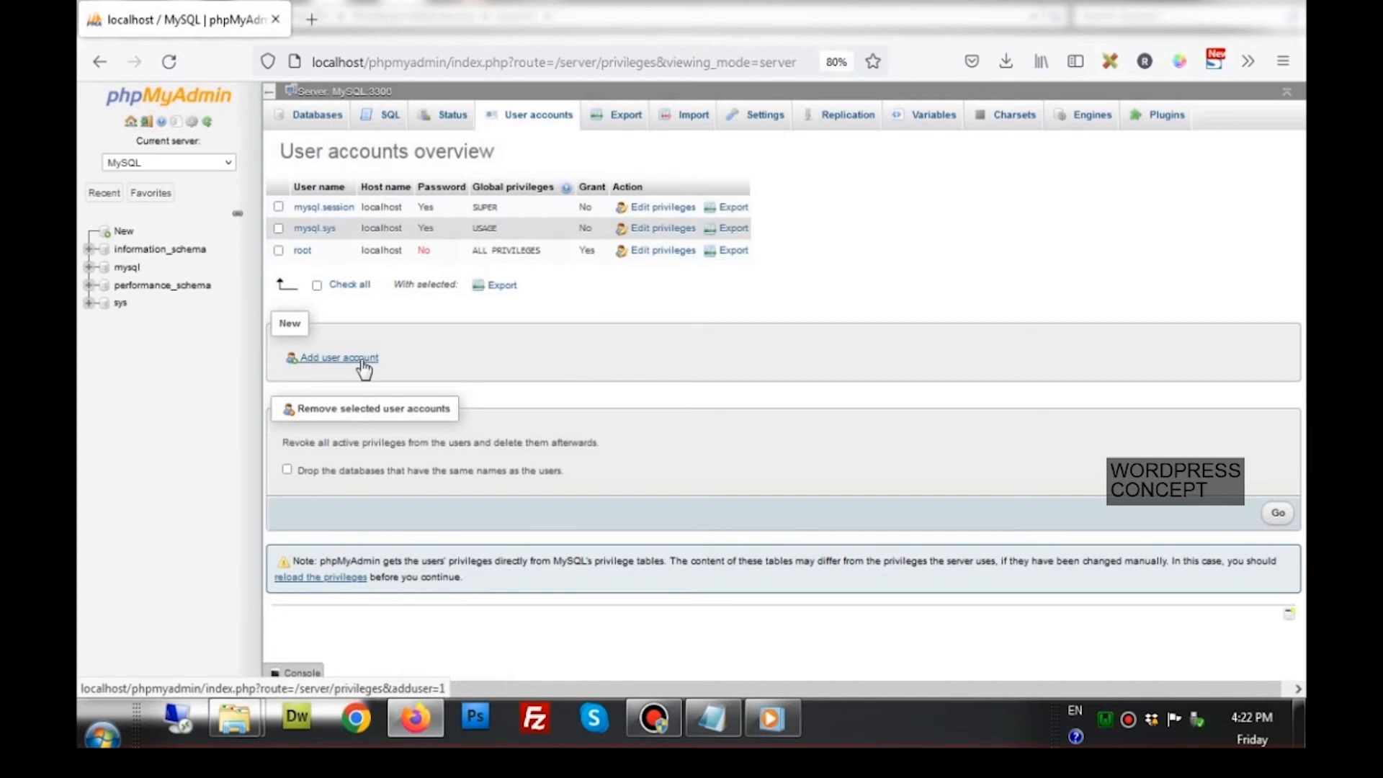
click(339, 358)
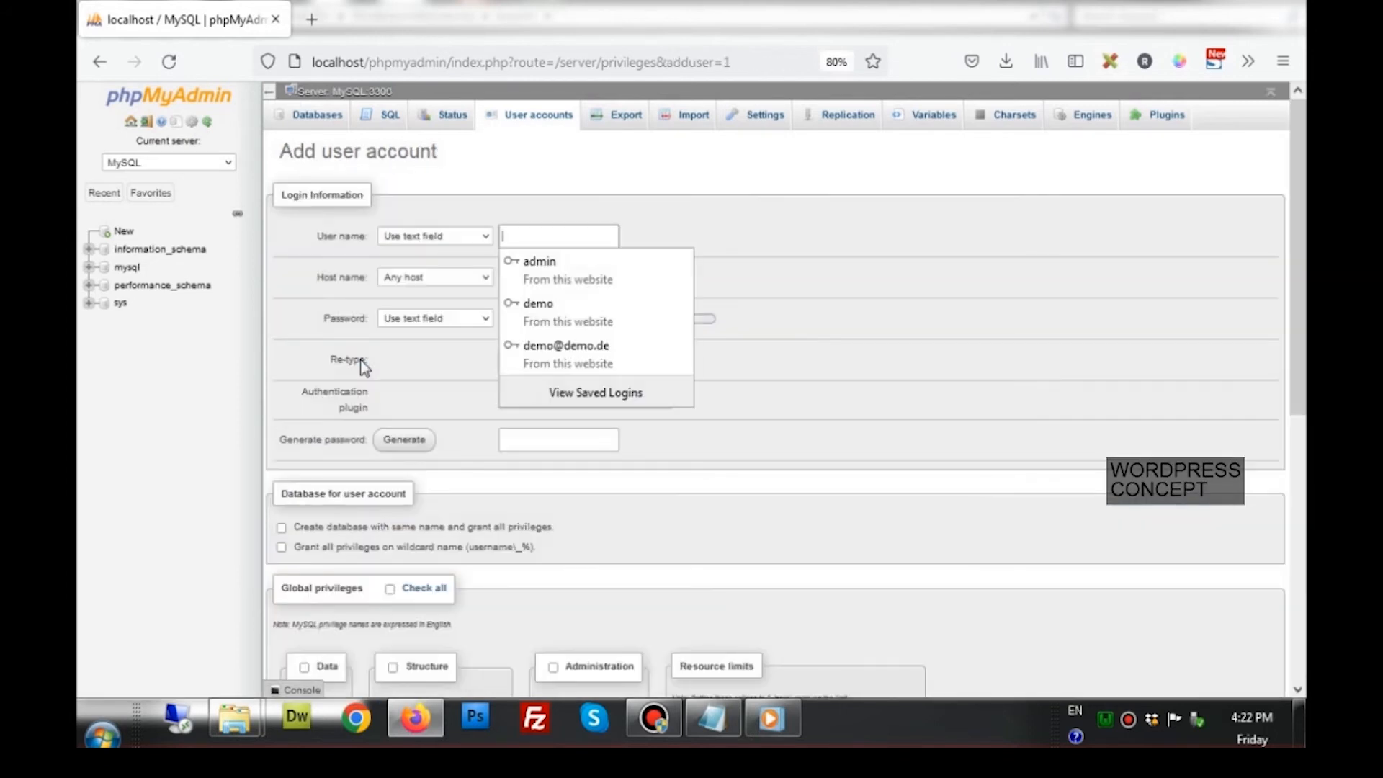
click(545, 243)
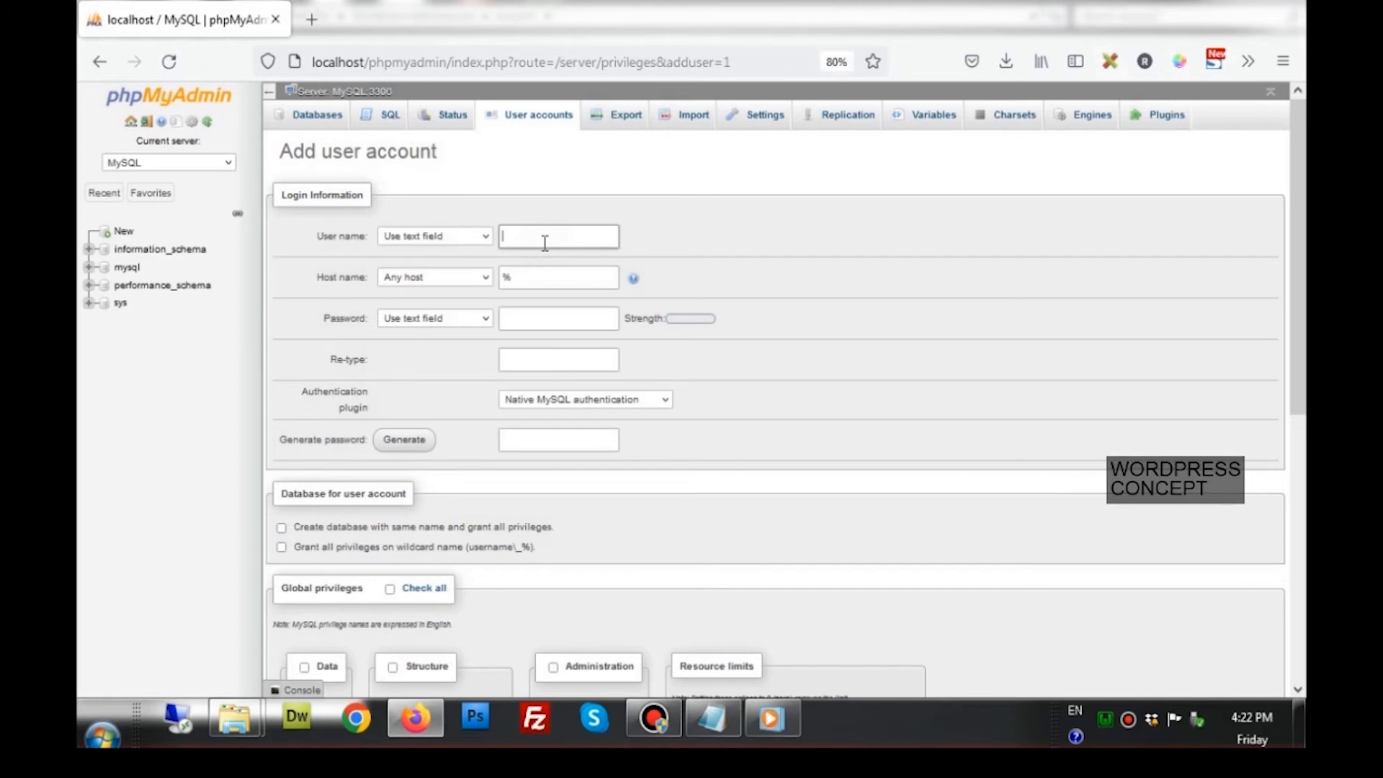
text(data)
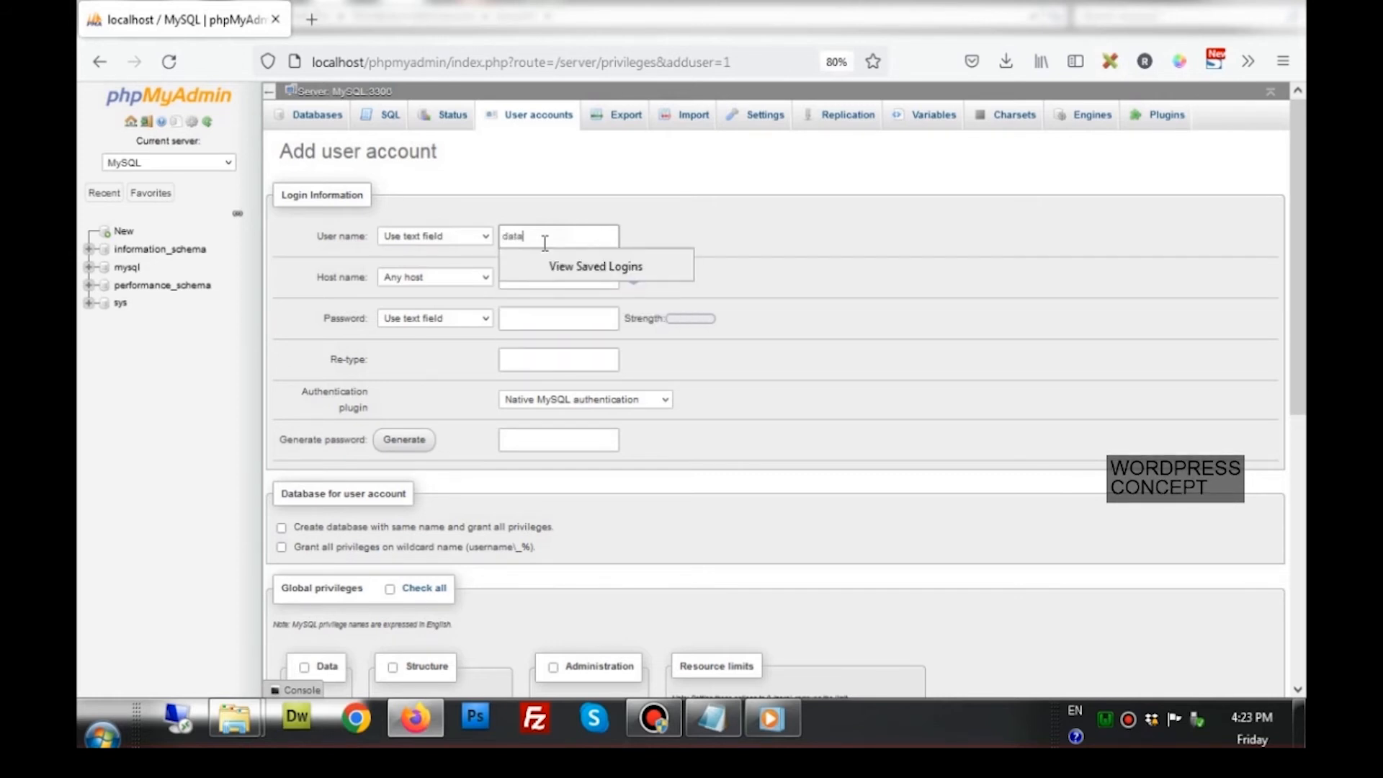
text(user)
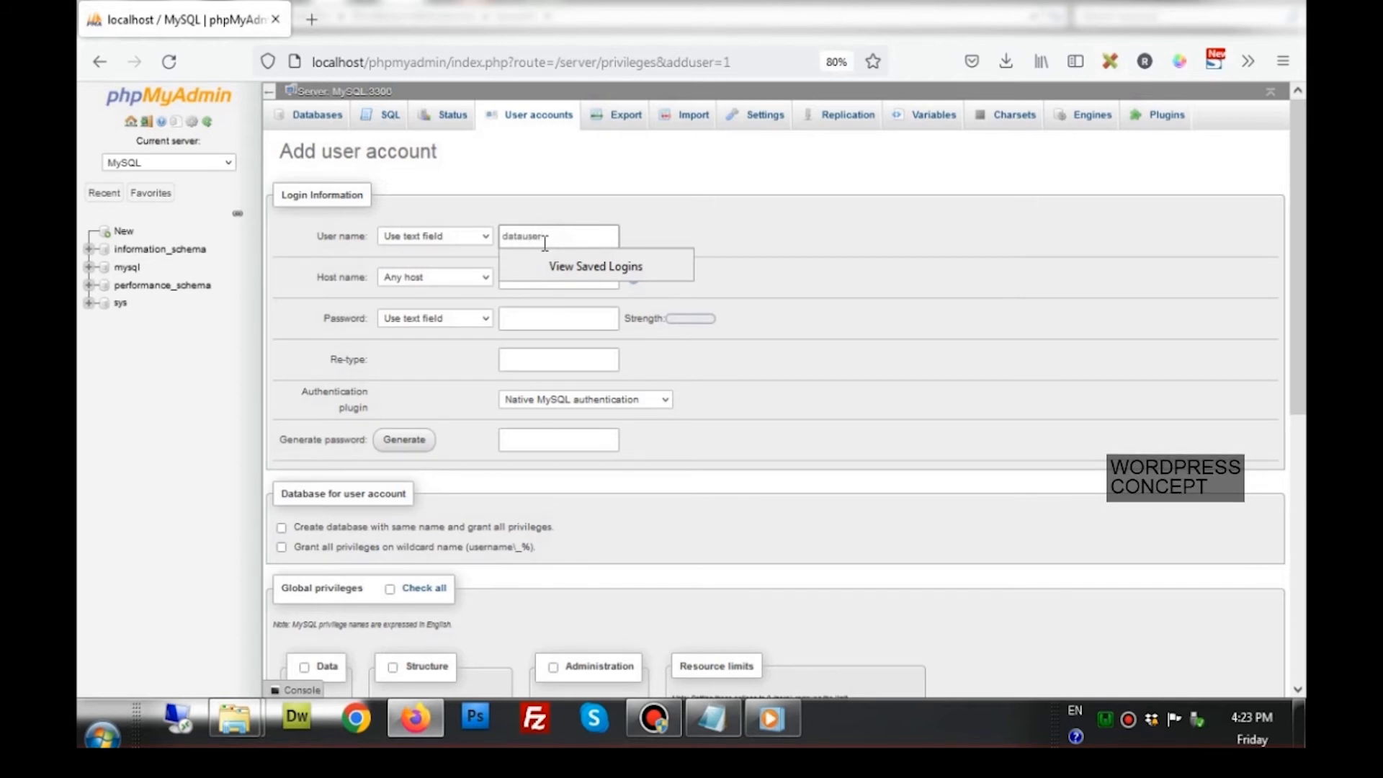
click(650, 191)
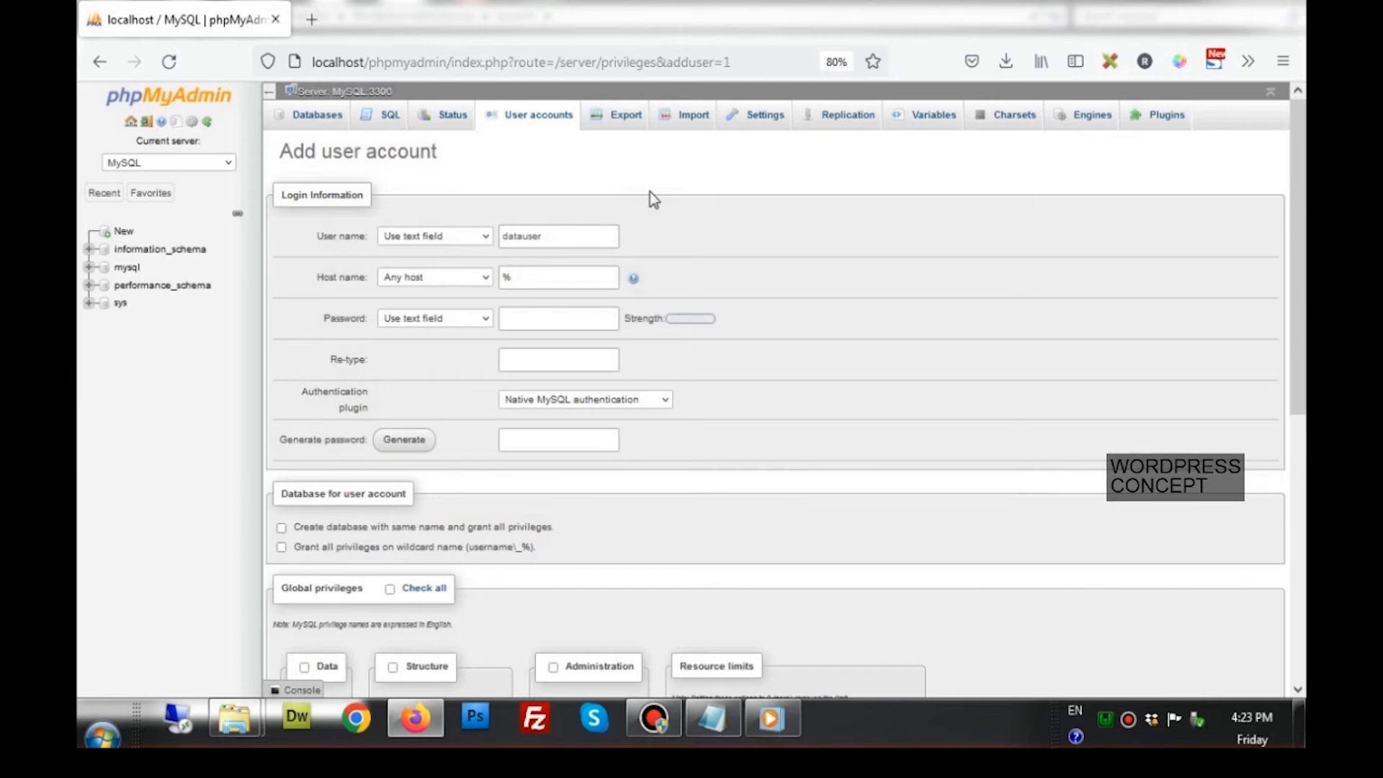
Restrict the host to Local and enter and retype the account password
click(482, 280)
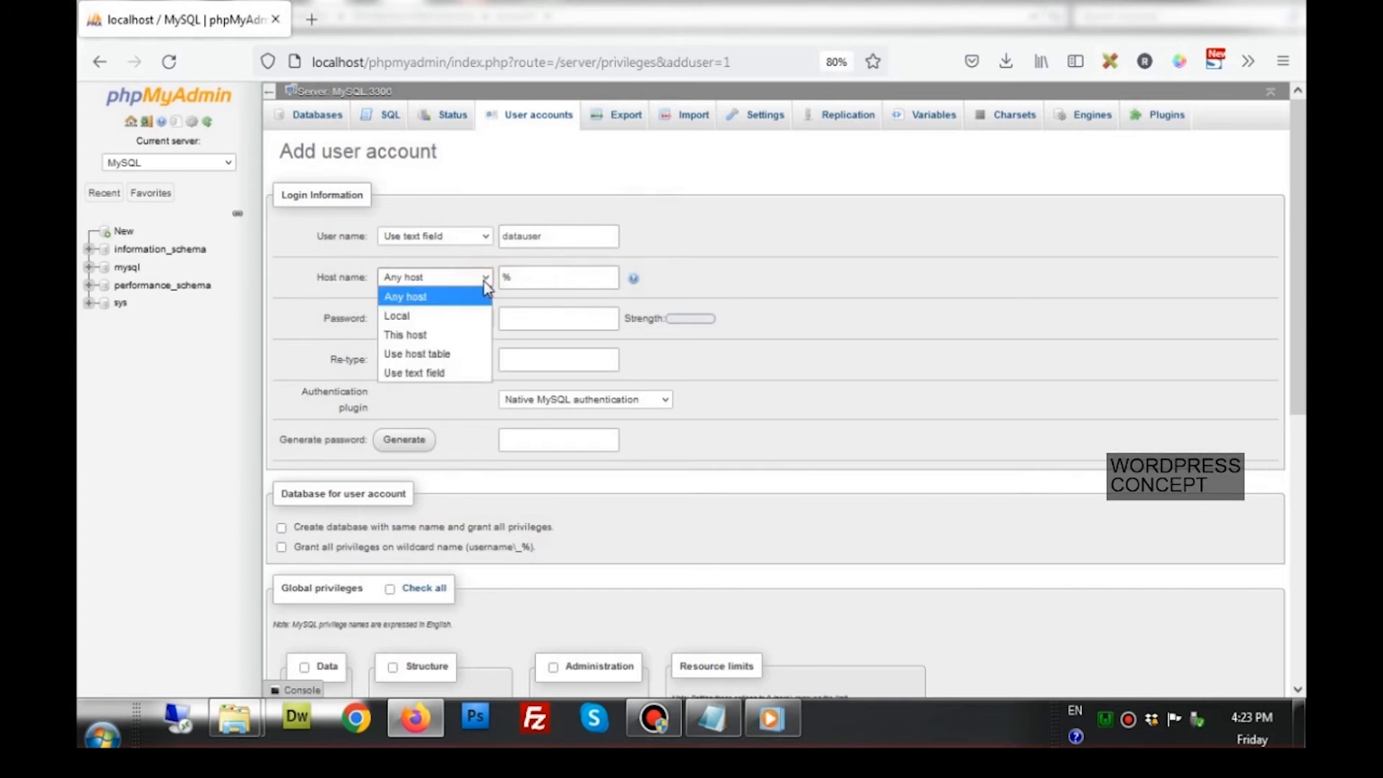
click(449, 317)
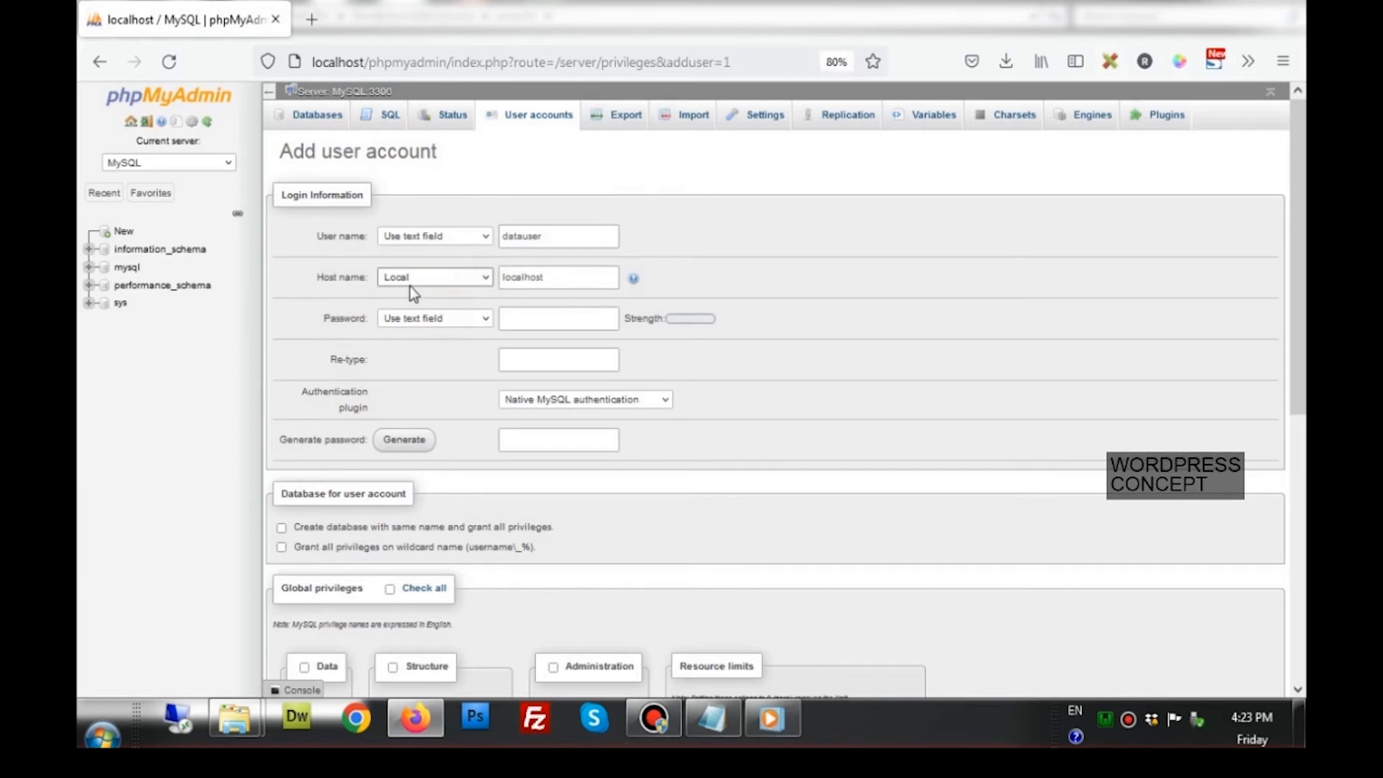
click(574, 279)
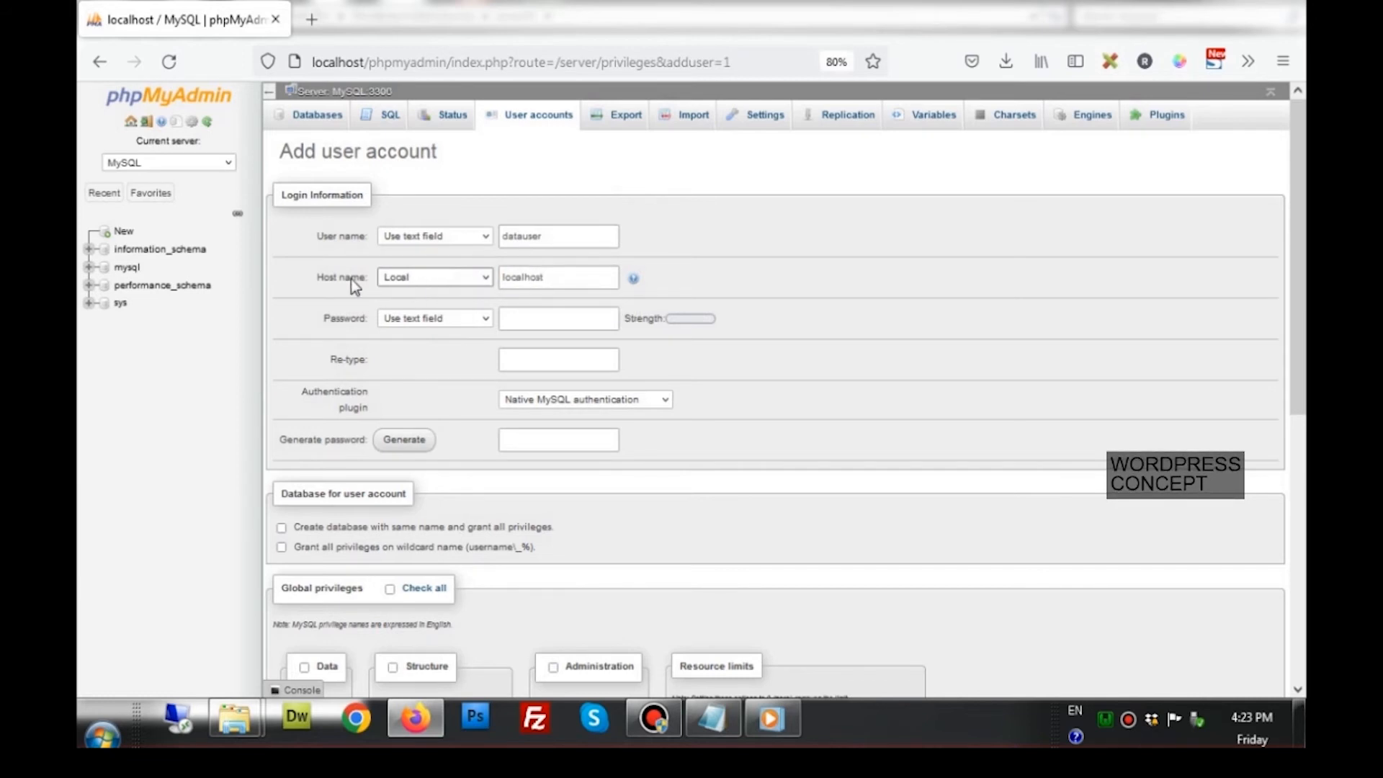
click(525, 318)
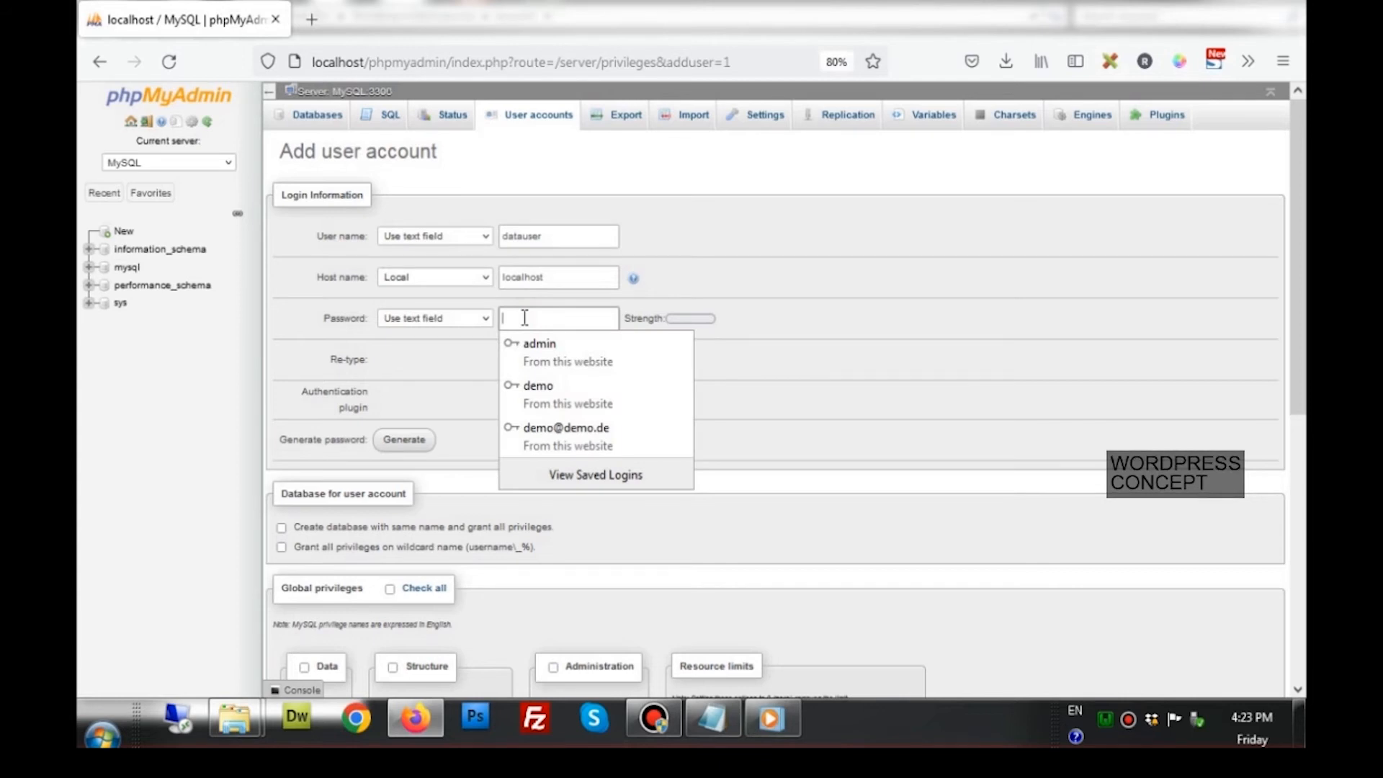
text(12345)
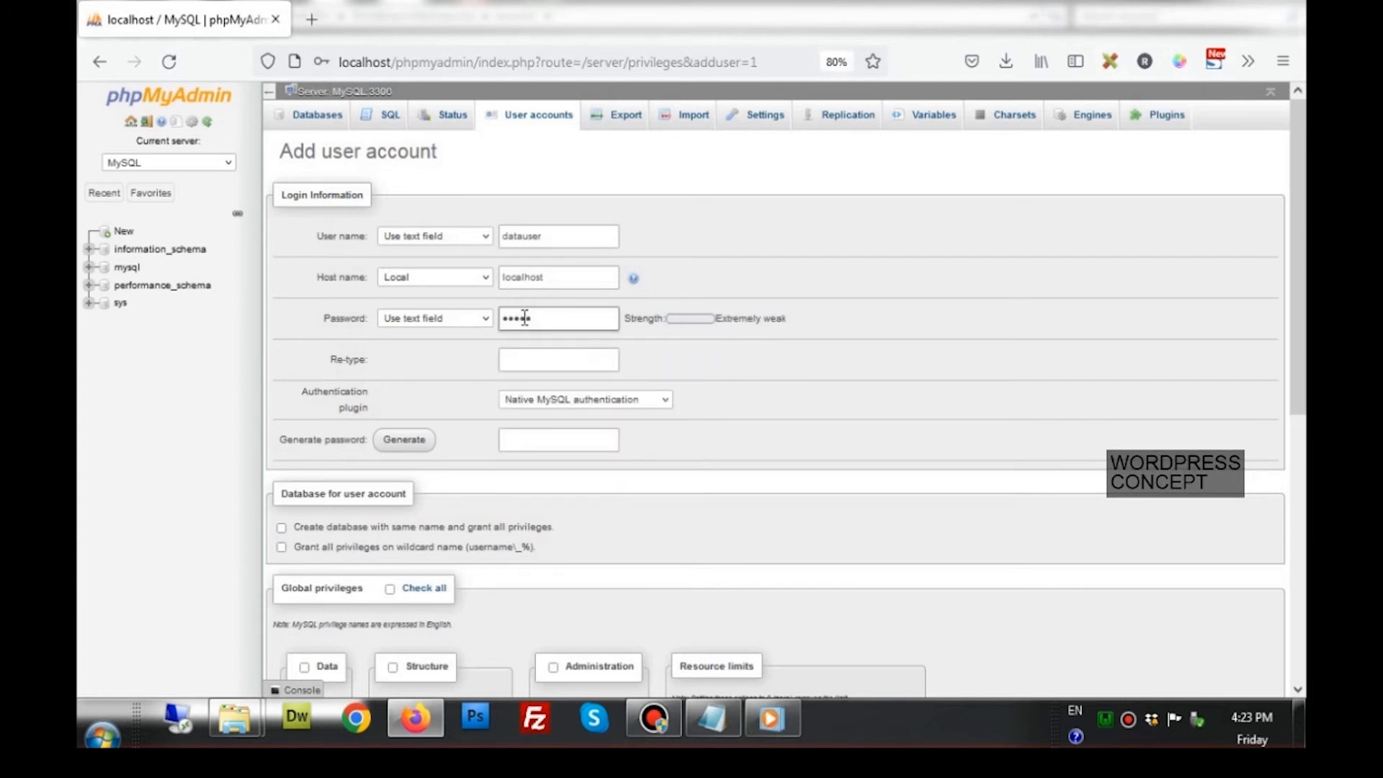
text(67890)
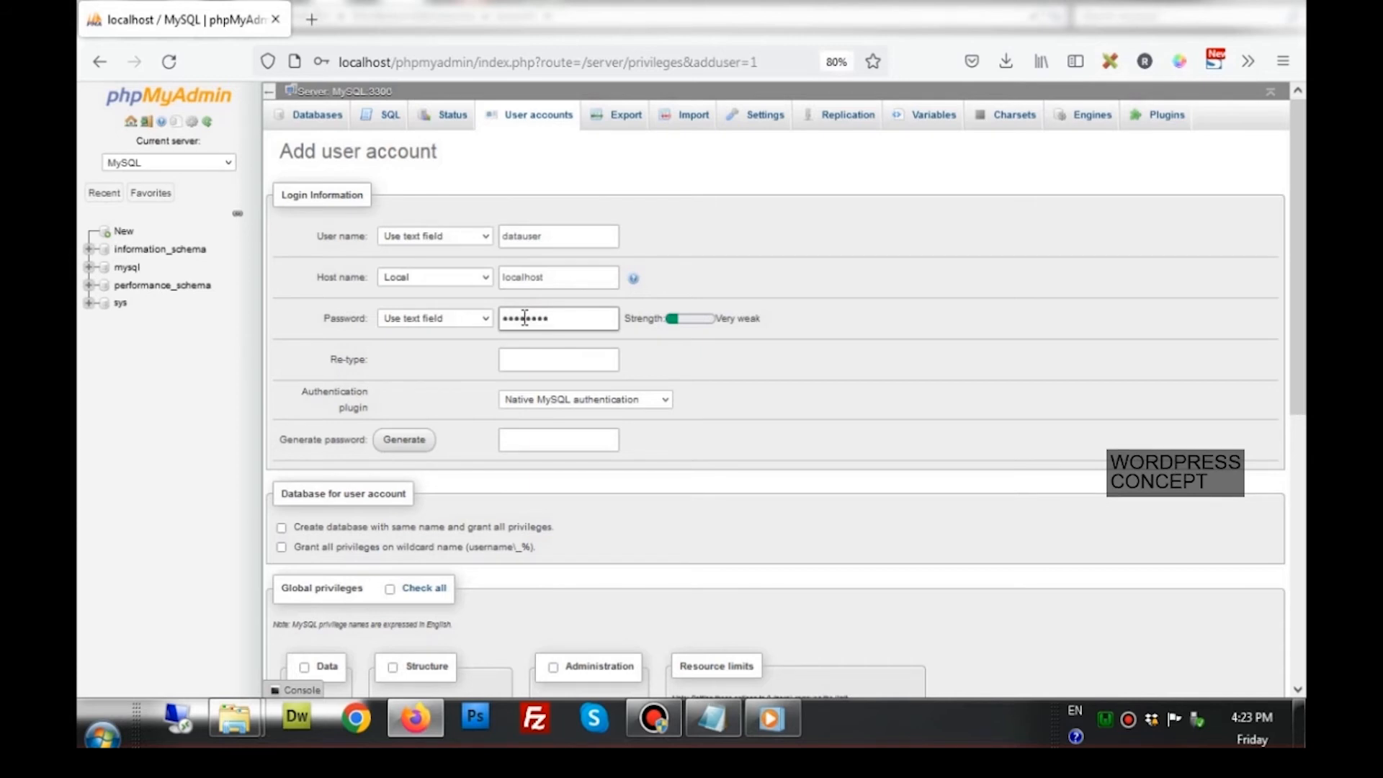
text(abcd)
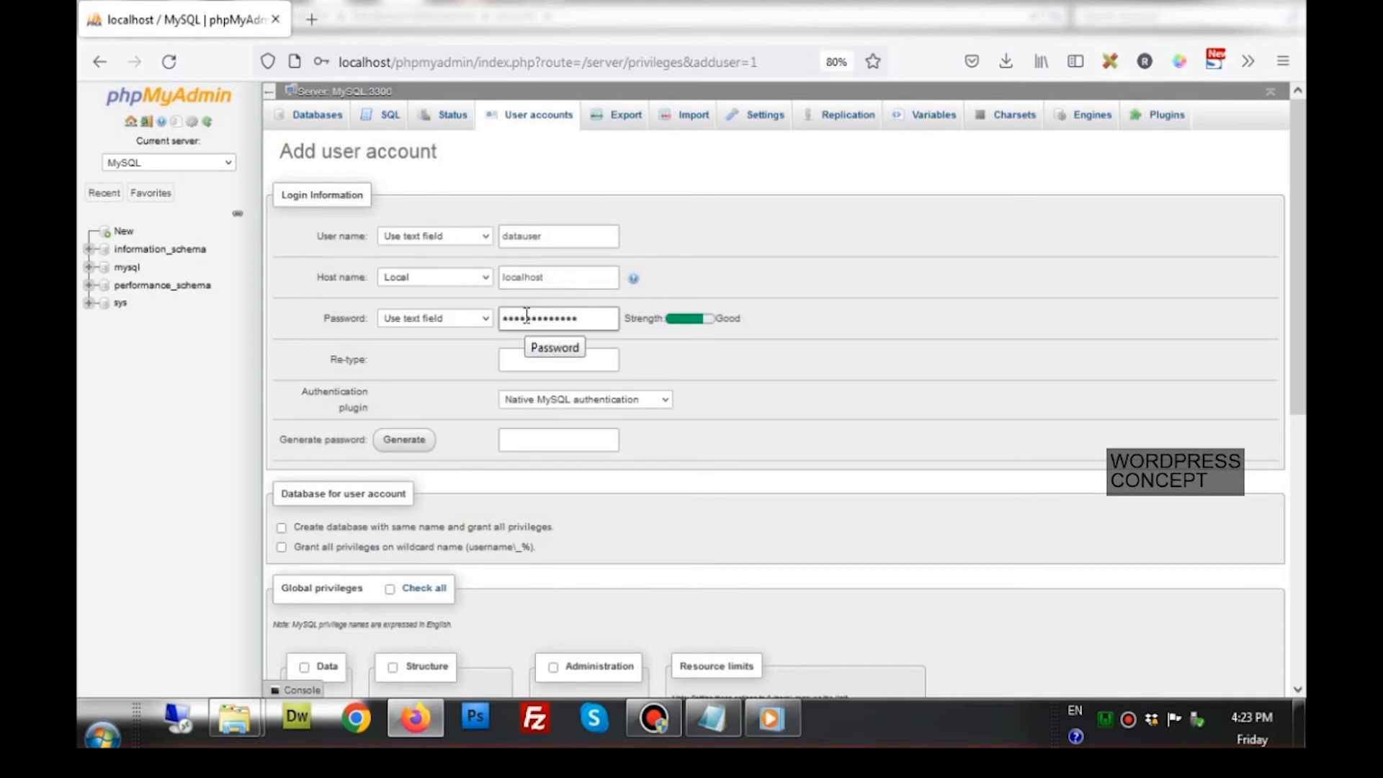
text(e)
click(550, 367)
text(**)
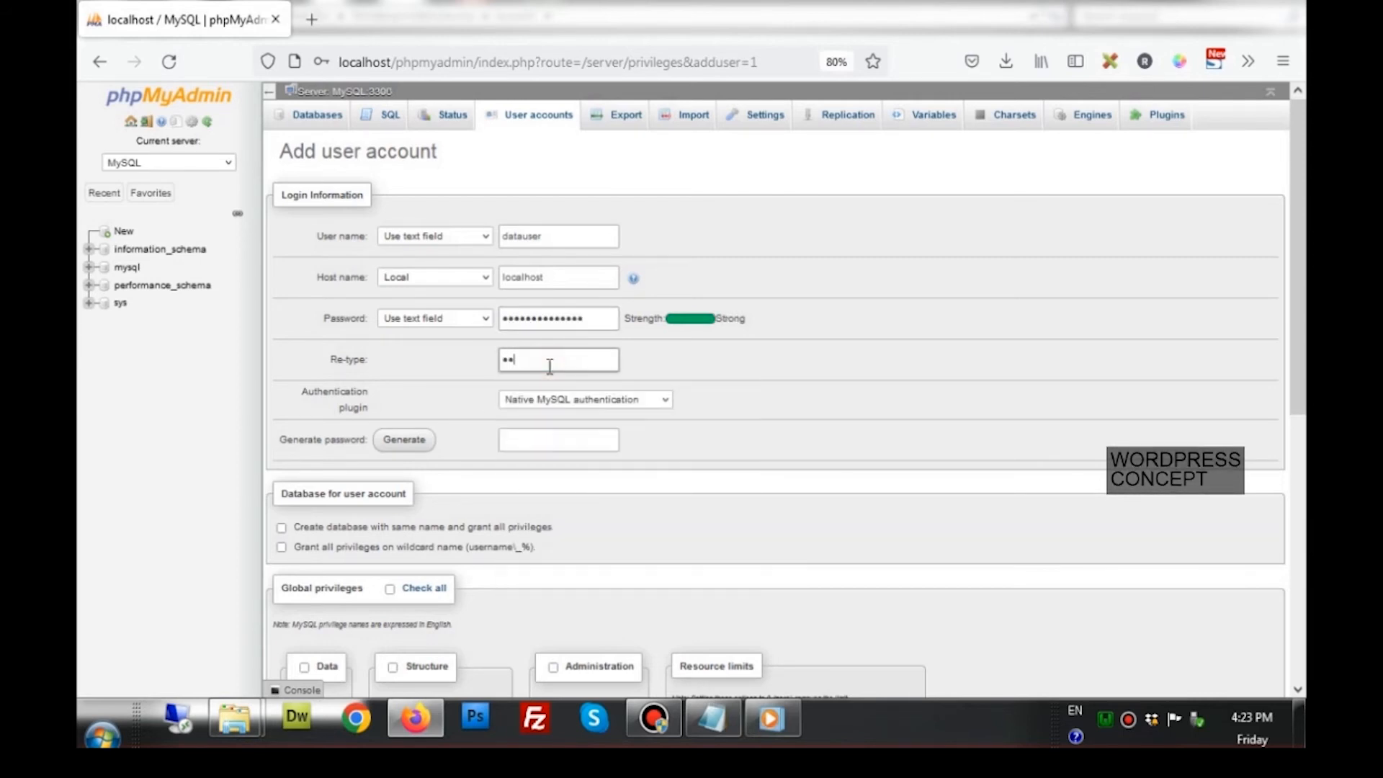
text(*******)
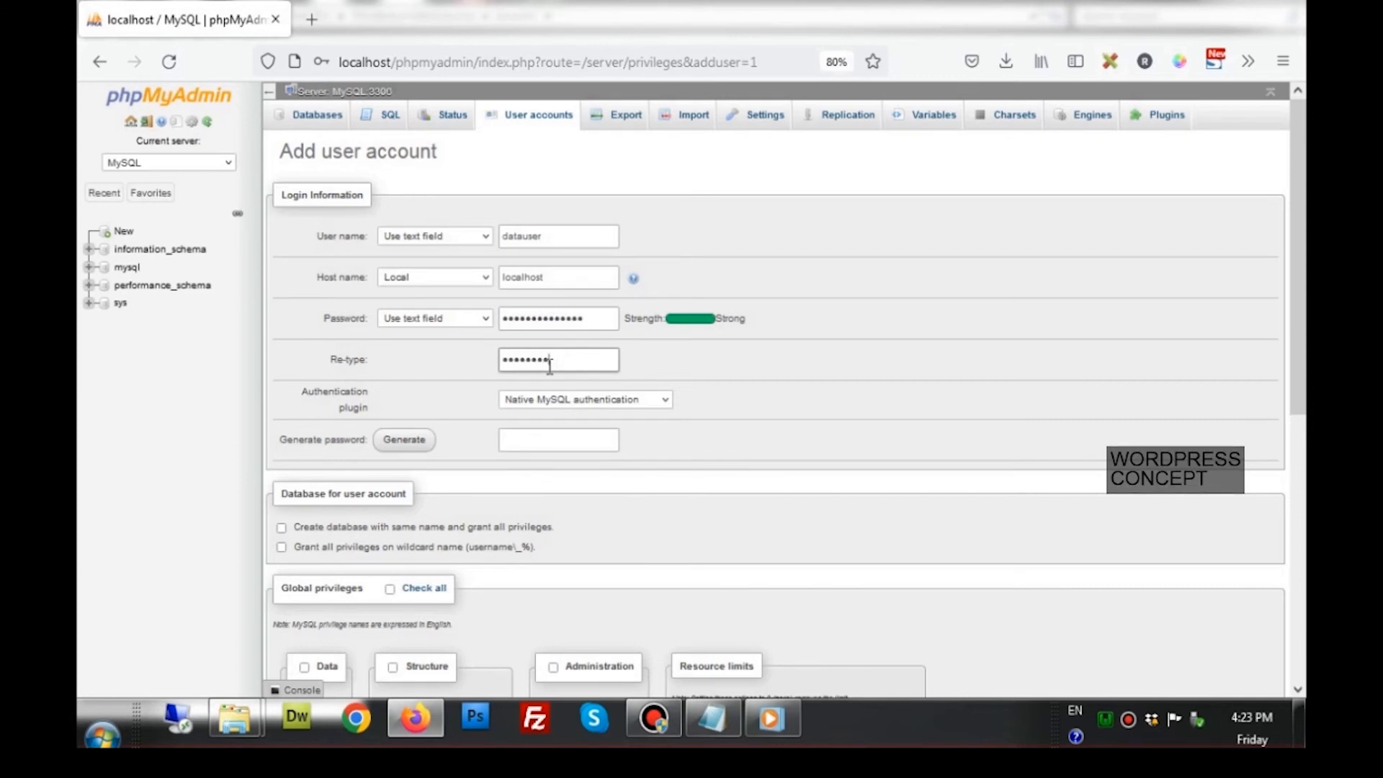
text(******)
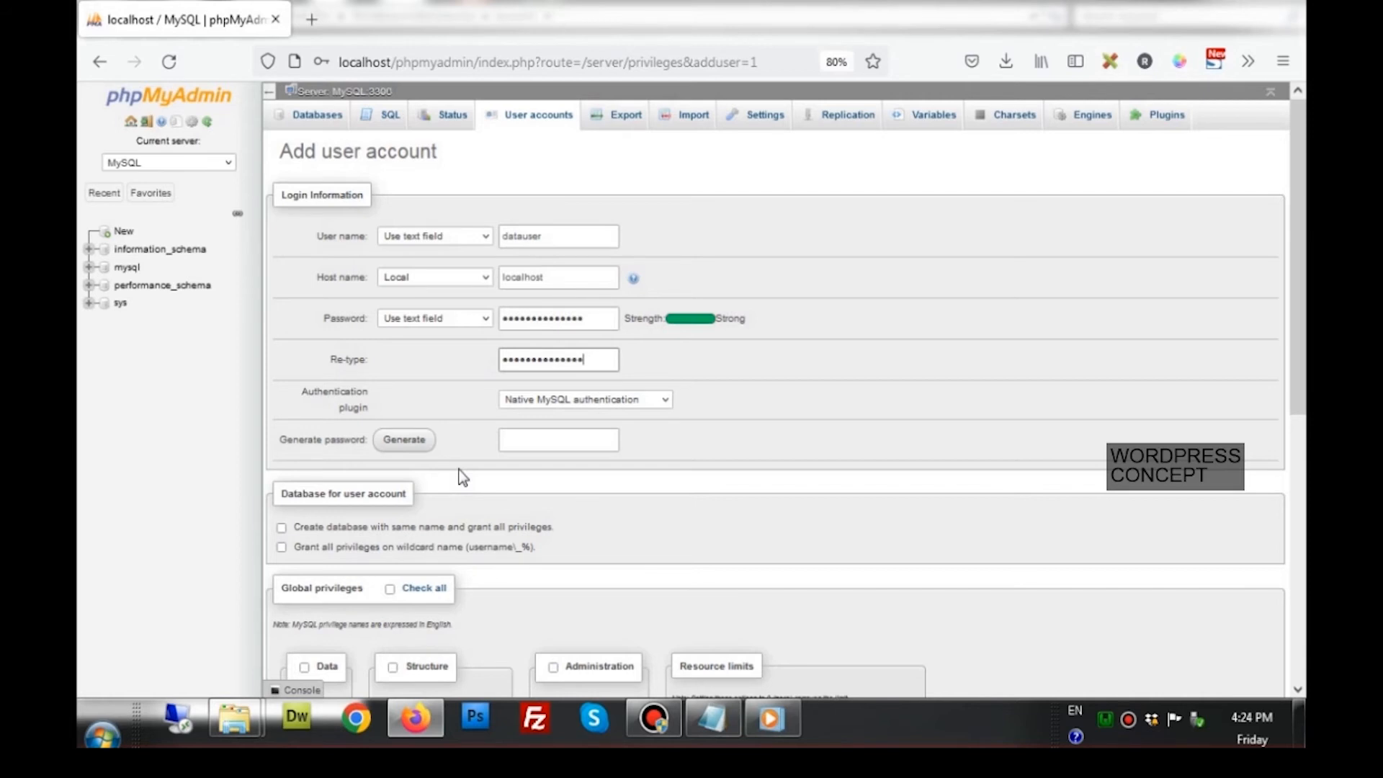
Copy the user name datauser to the clipboard and bring up the Lesson1 notes
scroll(462, 477, down, 4)
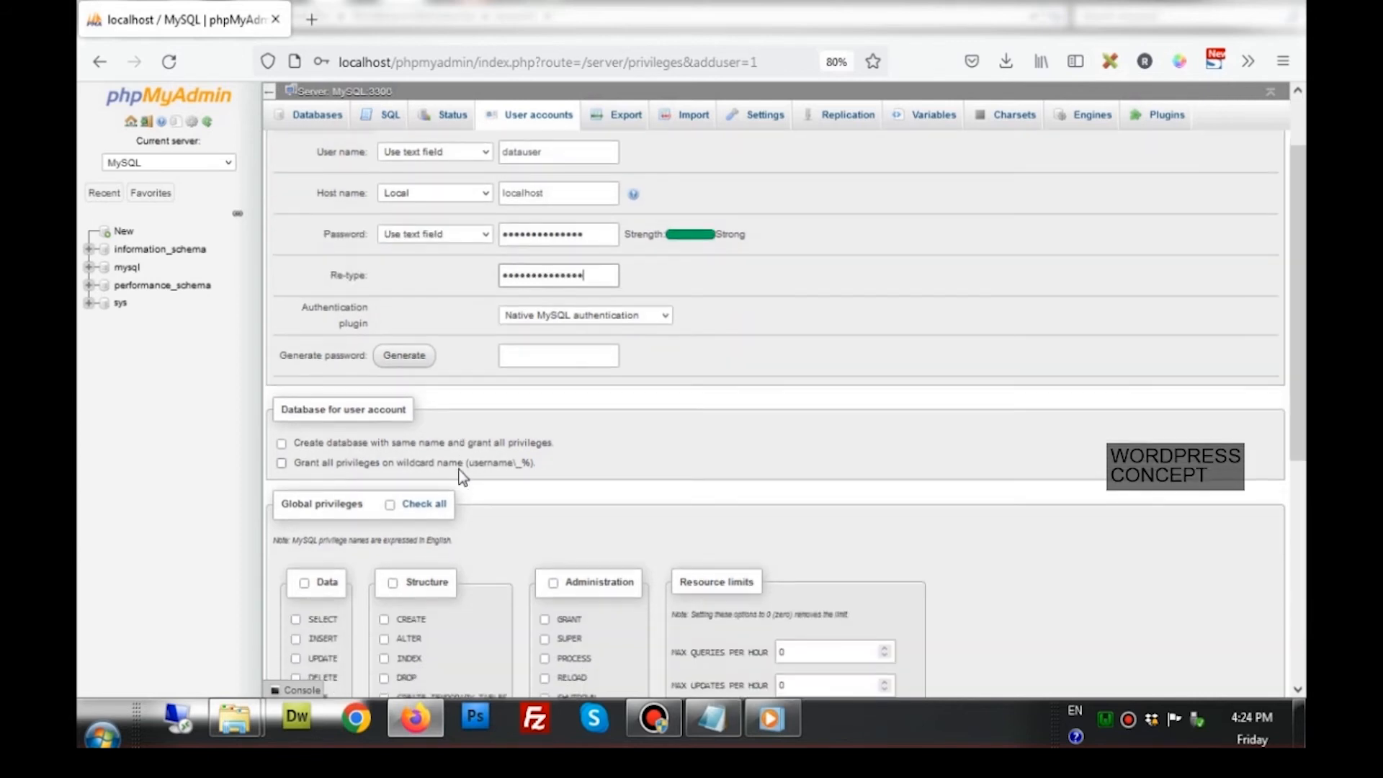
scroll(462, 472, up, 2)
click(550, 155)
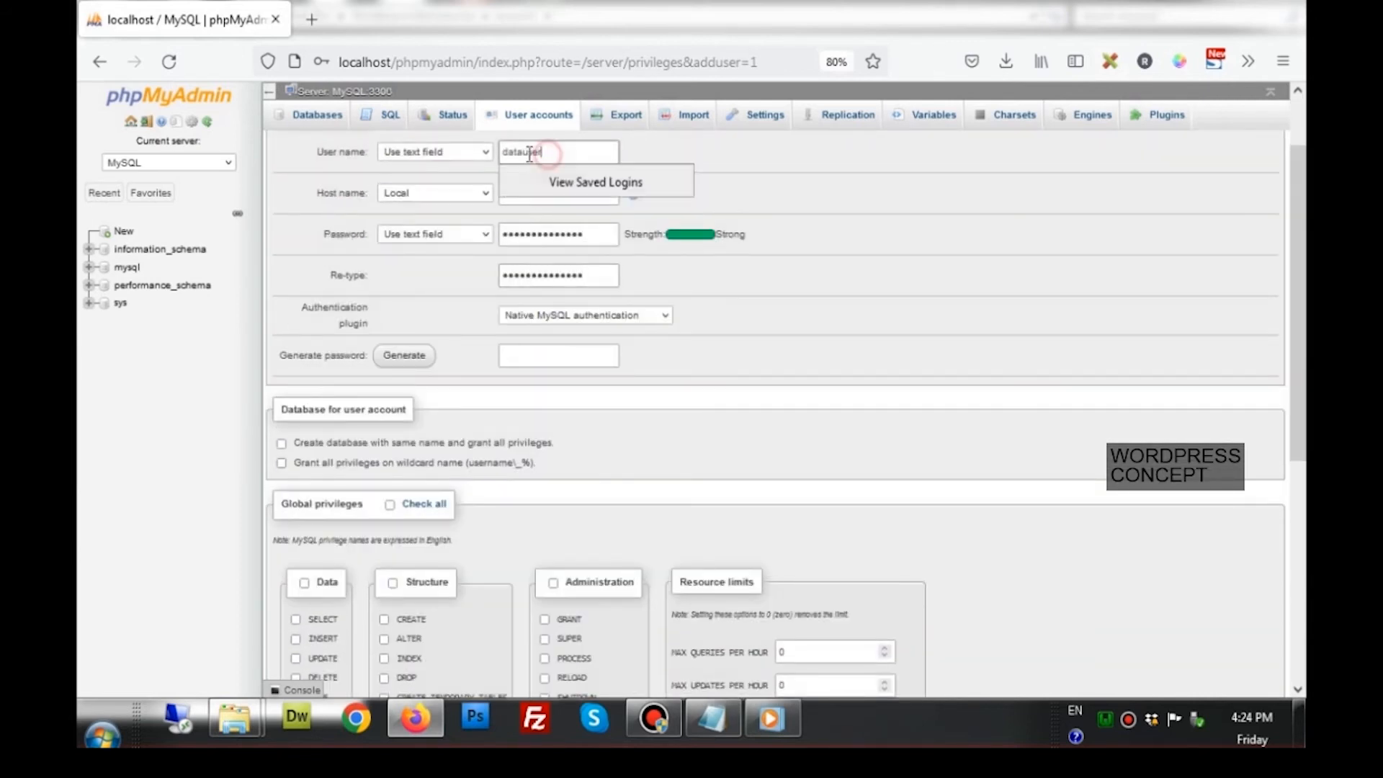
drag(550, 154, 499, 153)
right_click(517, 151)
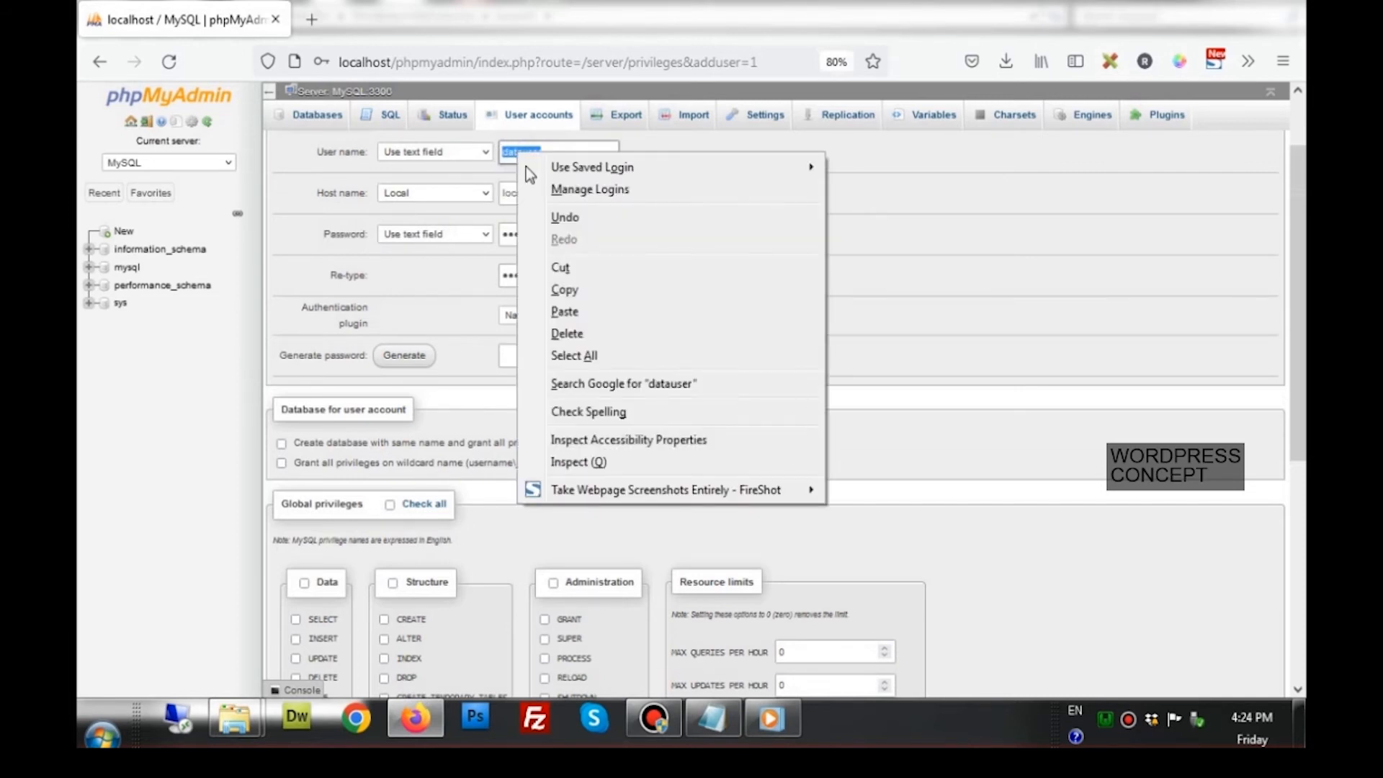
click(563, 291)
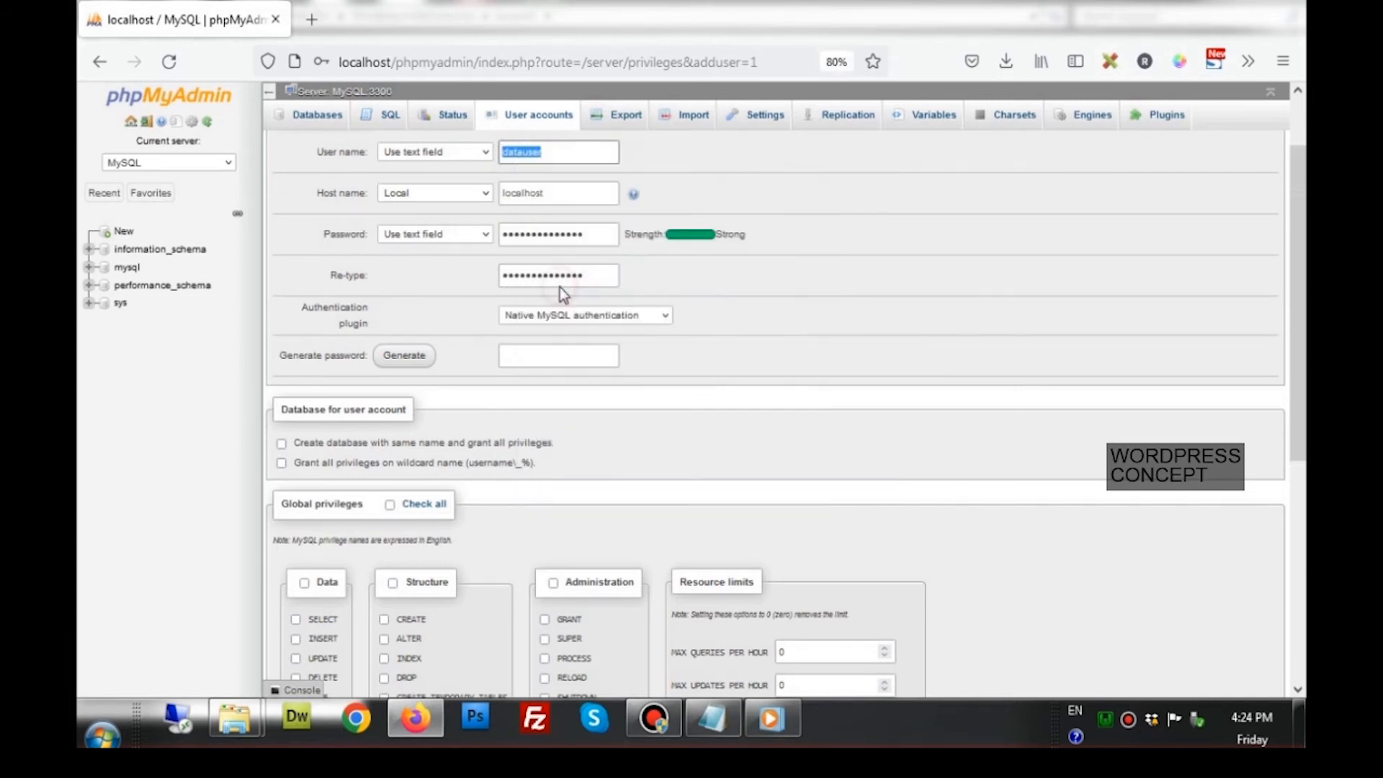
click(713, 718)
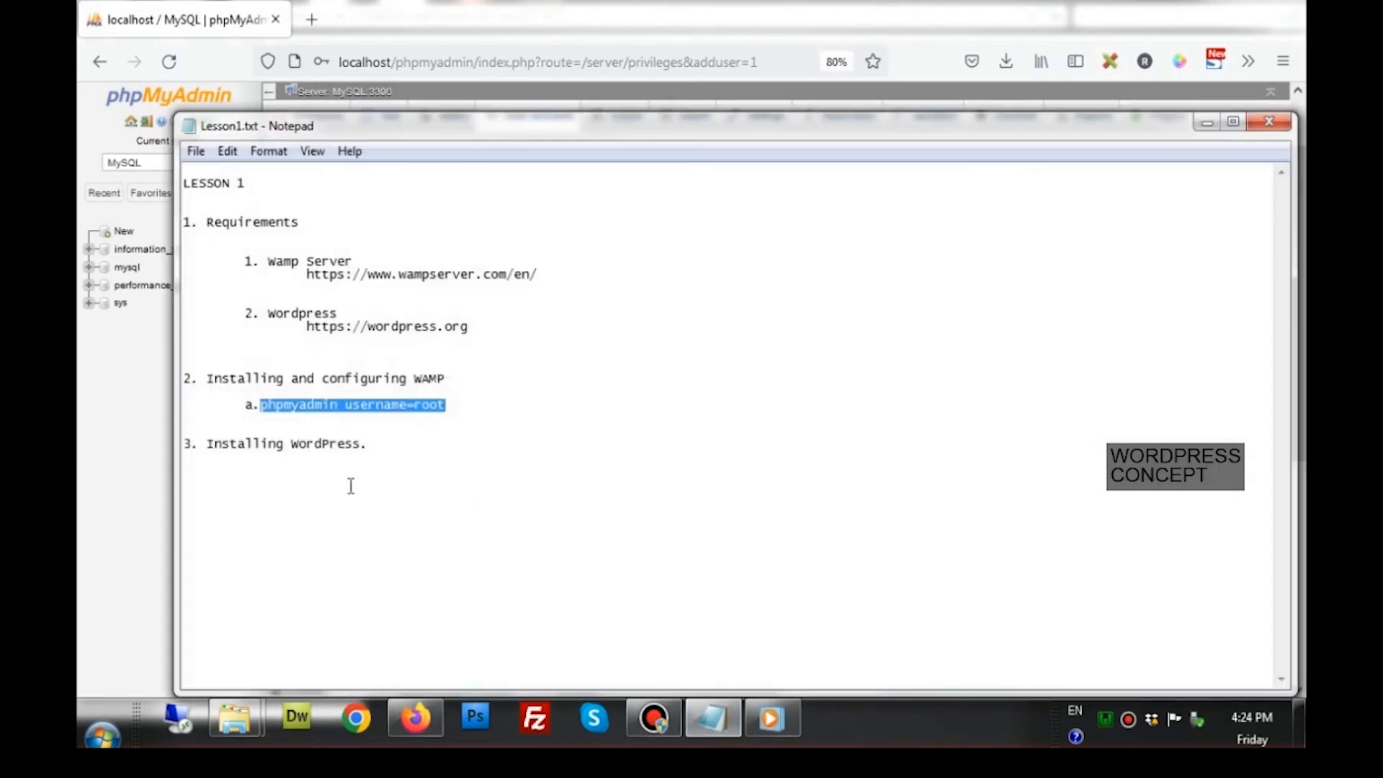
Add username=datauser and a password= line below the root username line in Lesson1.txt
click(462, 407)
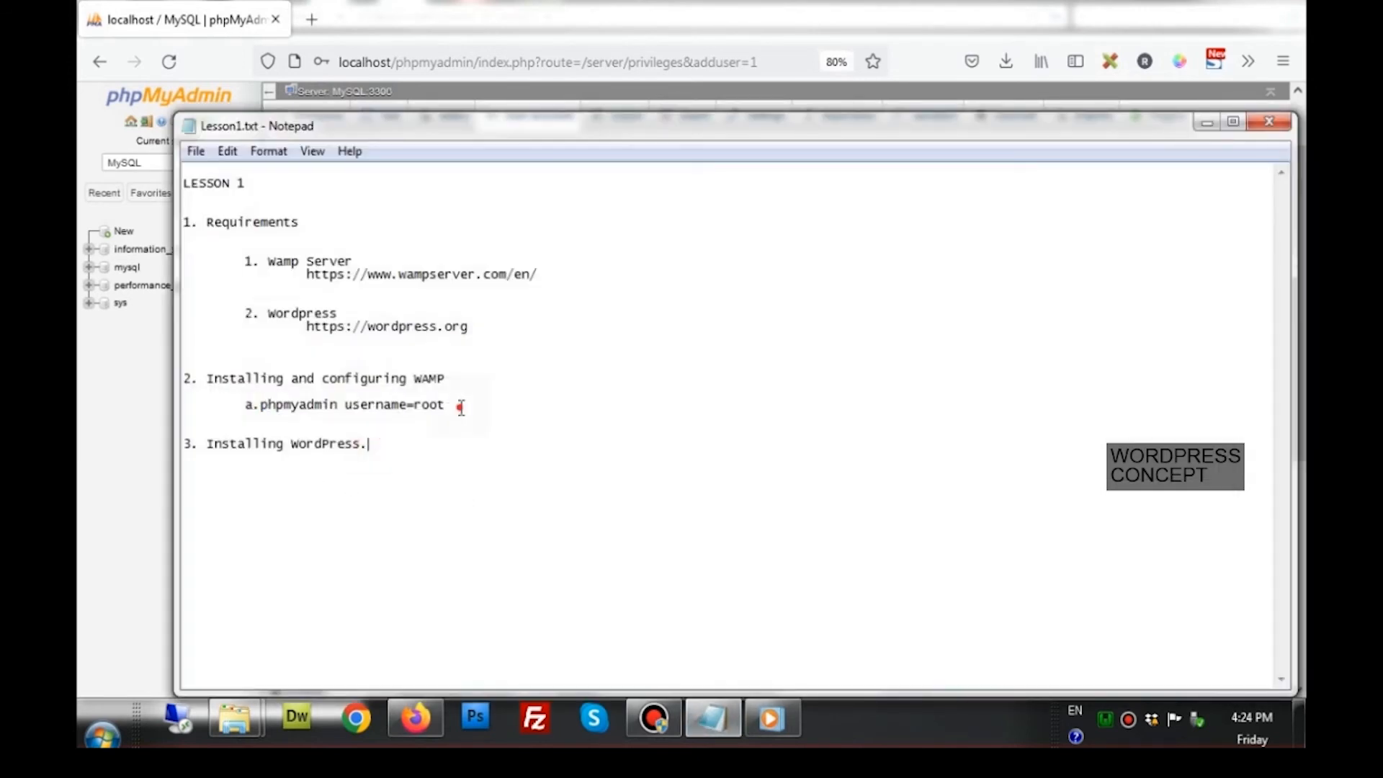
key(Return)
key(Return)
key(Return)
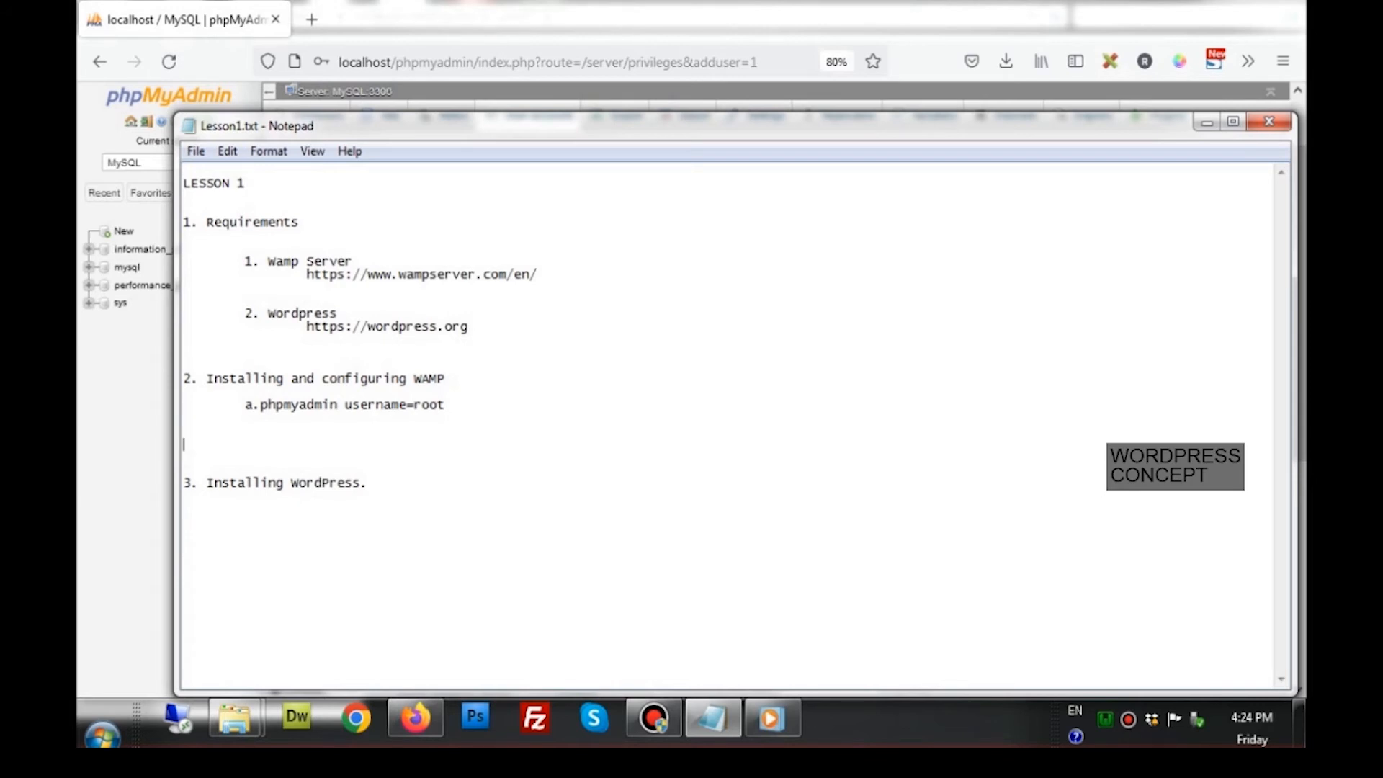
text(username=datauser)
key(Return)
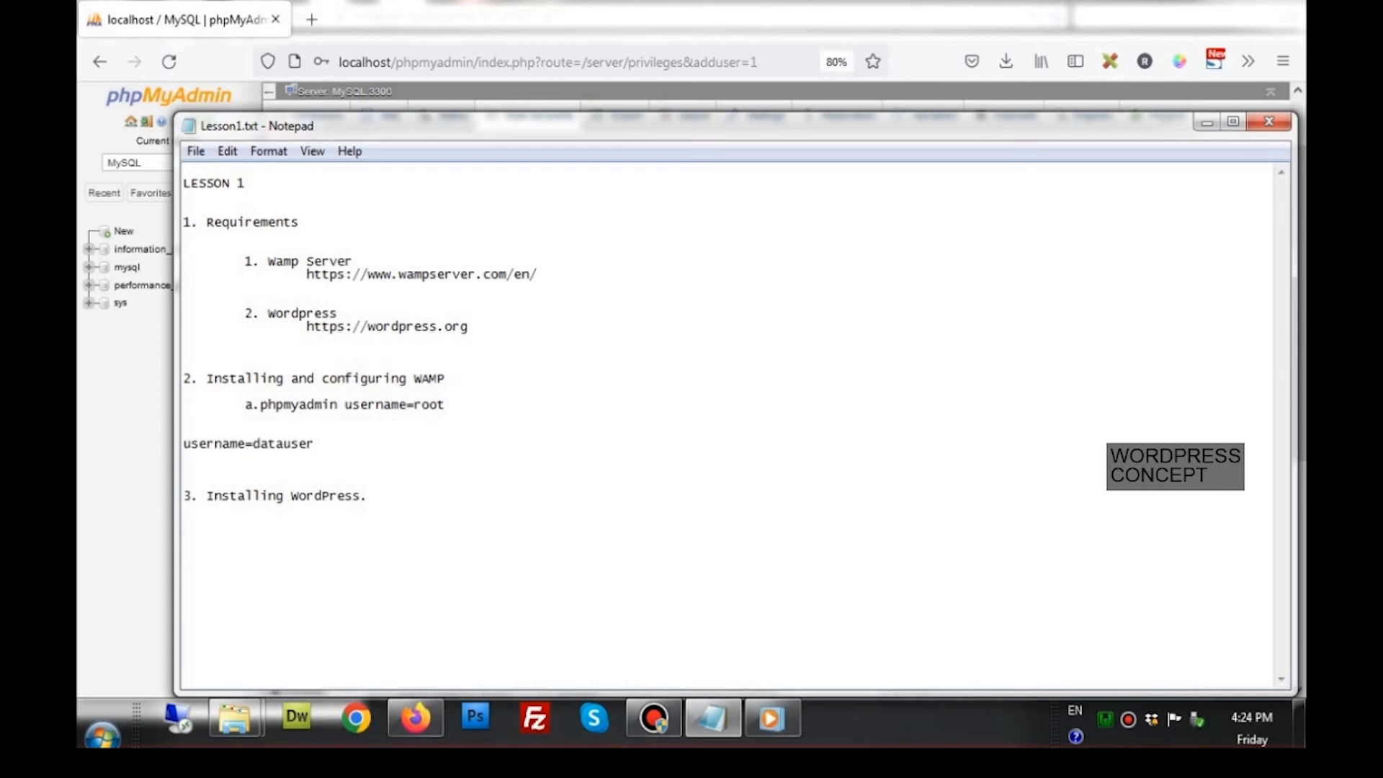
text(passw)
text(ord=)
click(416, 719)
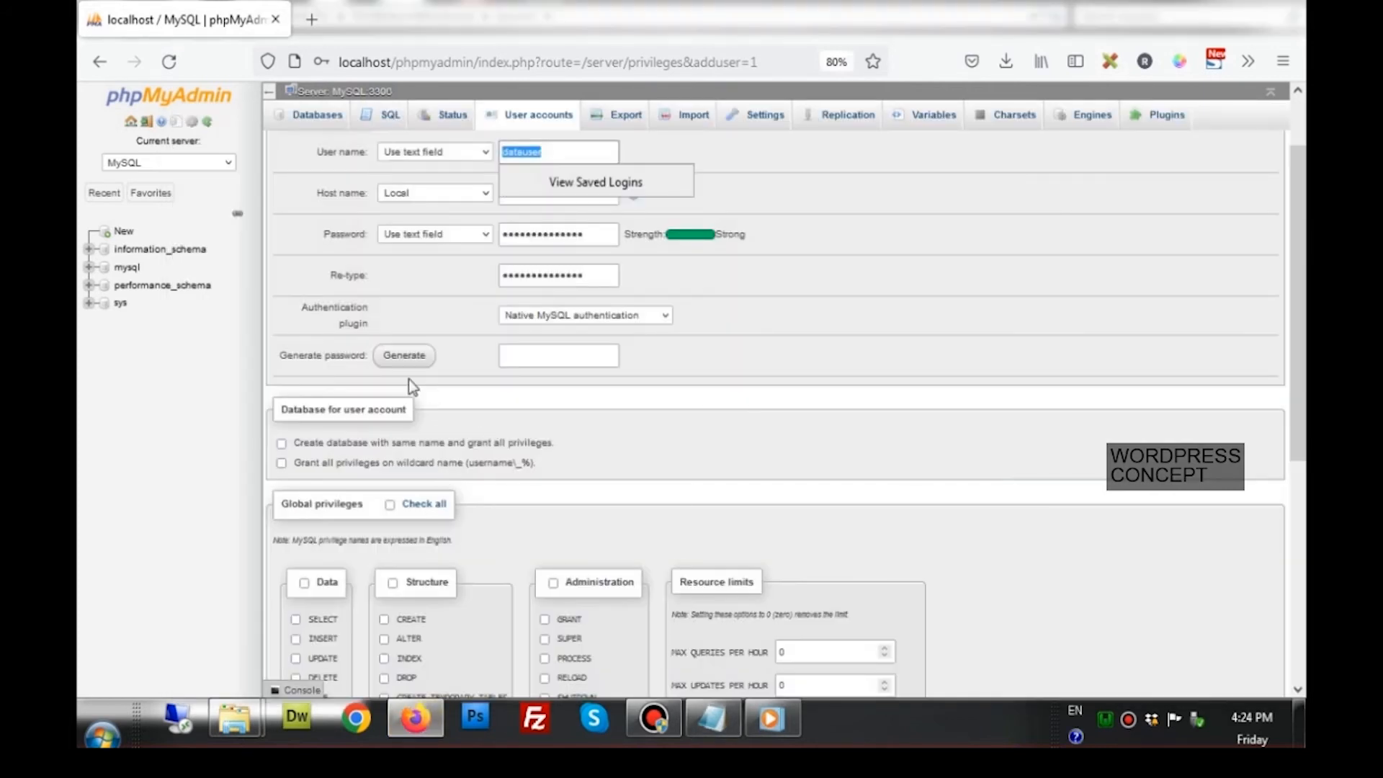
Generate a random password and paste it after password= in the Lesson1 notes
click(400, 356)
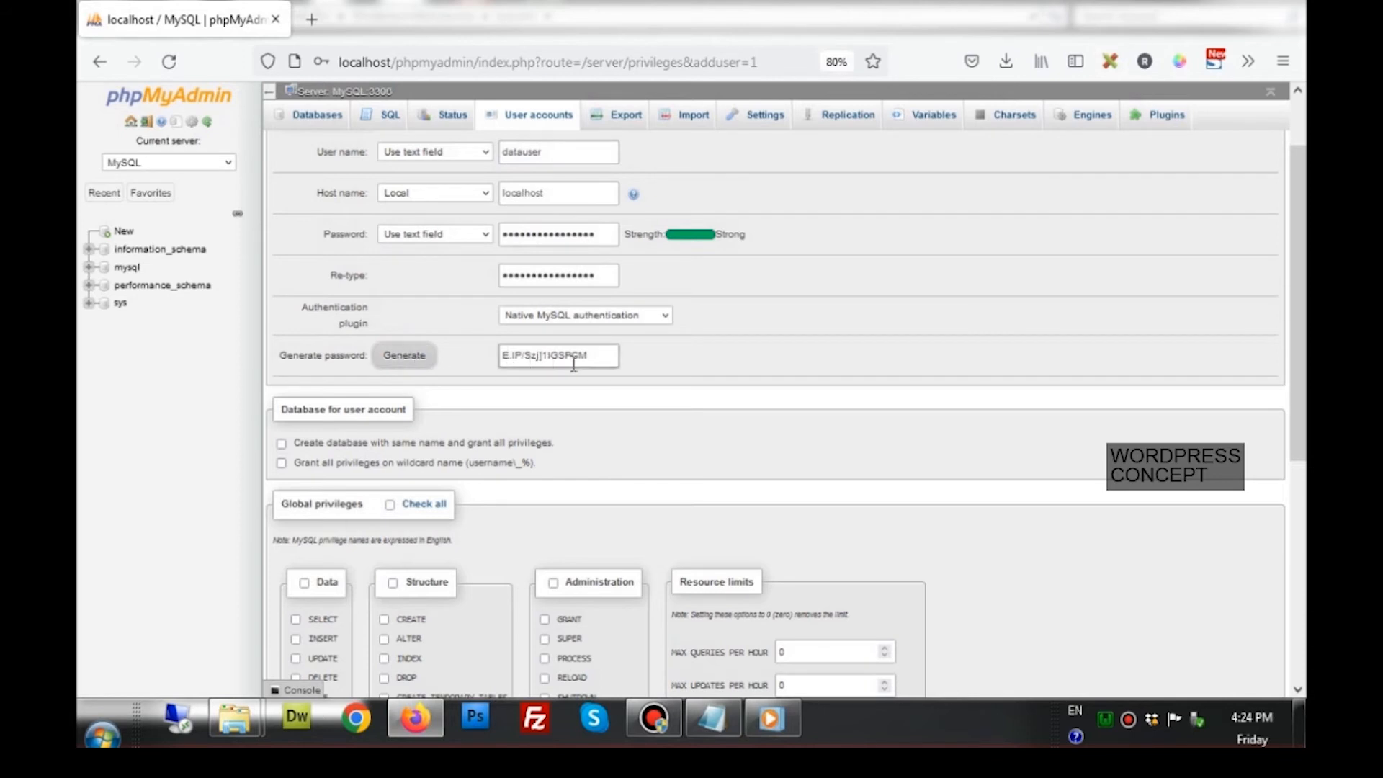
click(599, 363)
drag(532, 364, 479, 362)
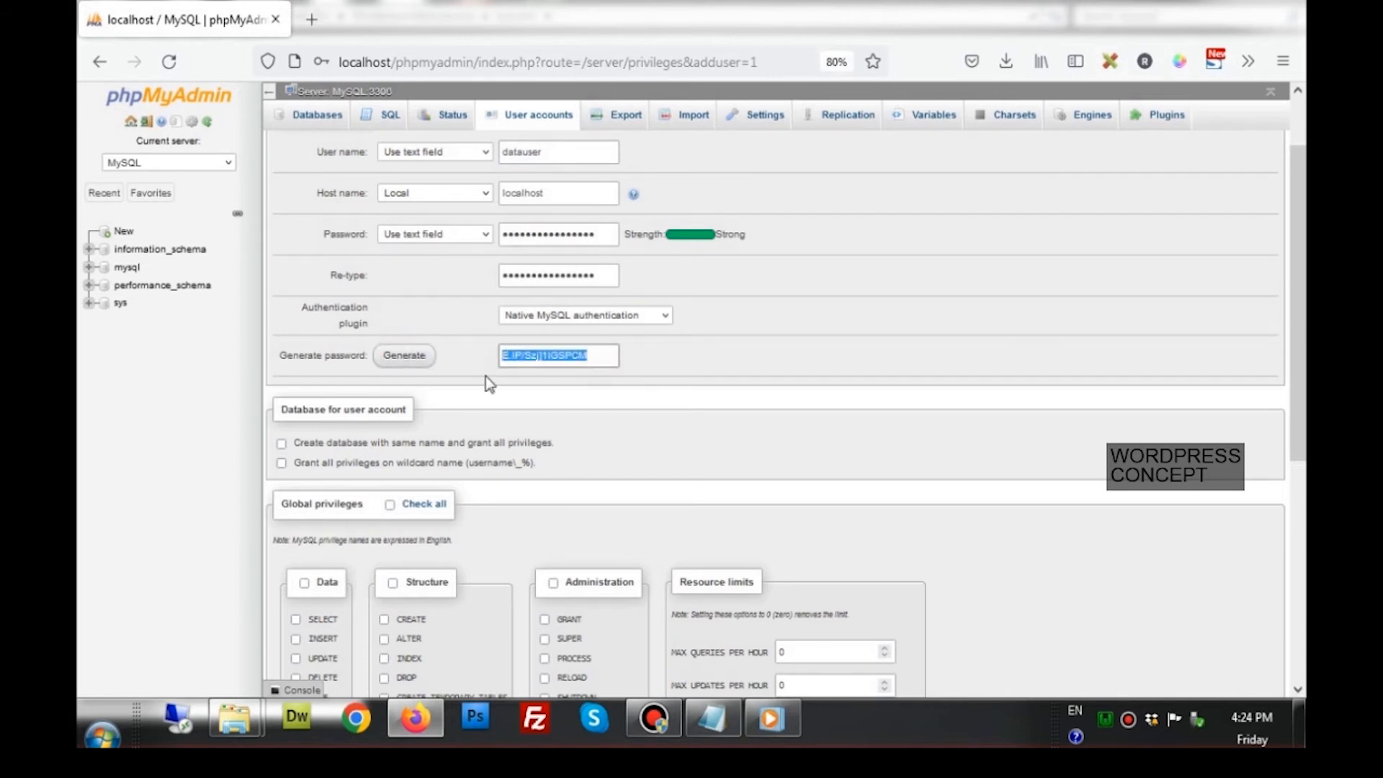
click(713, 718)
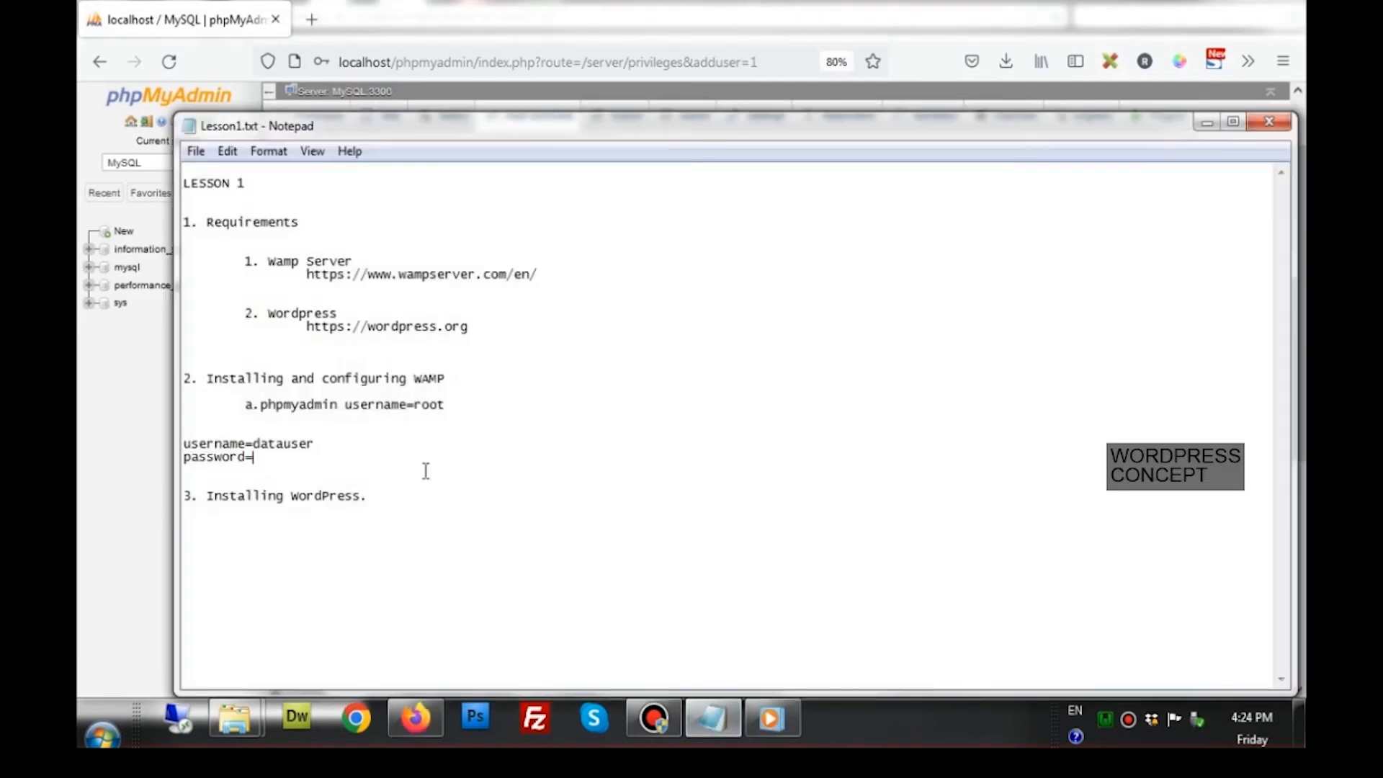
key(ctrl+v)
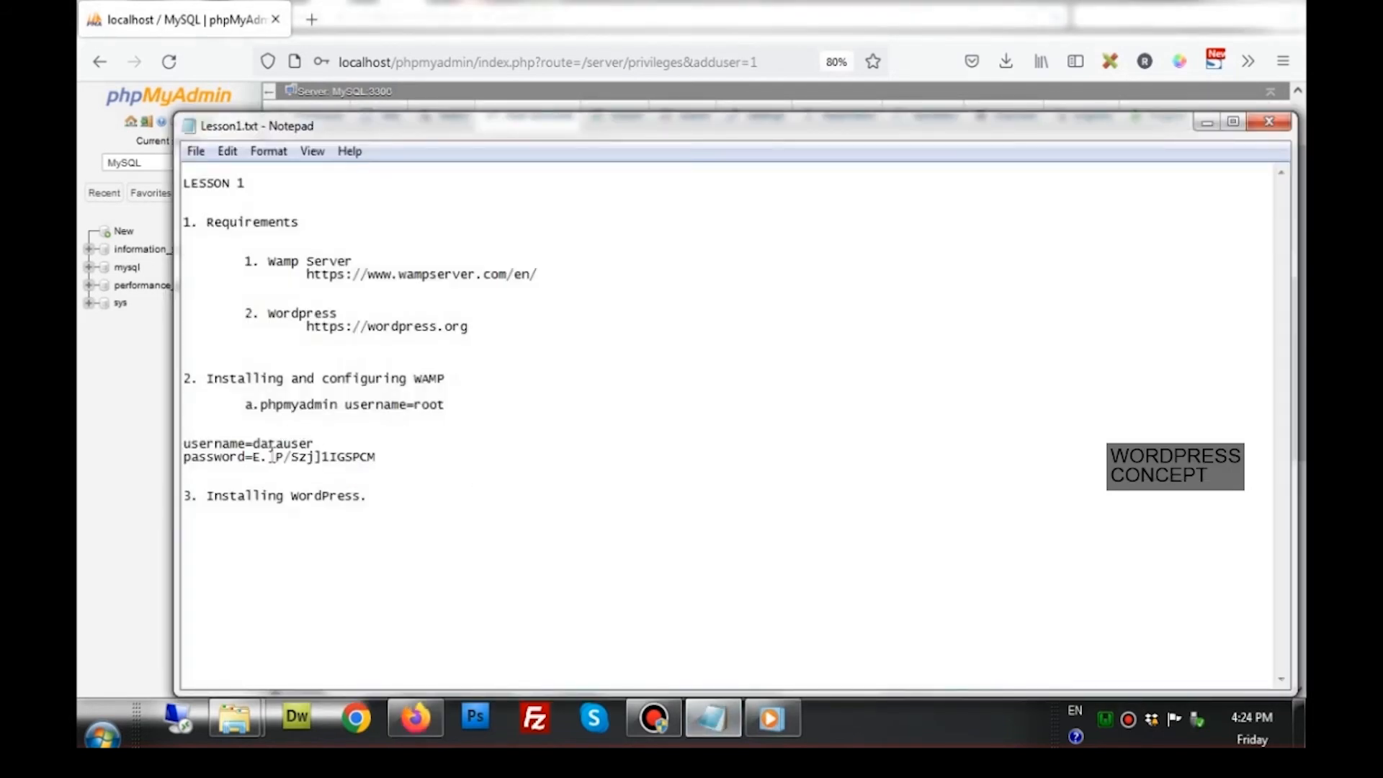
click(416, 719)
Reselect both password fields and the generated password, checking it against the Lesson1 notes
click(609, 275)
key(ctrl+a)
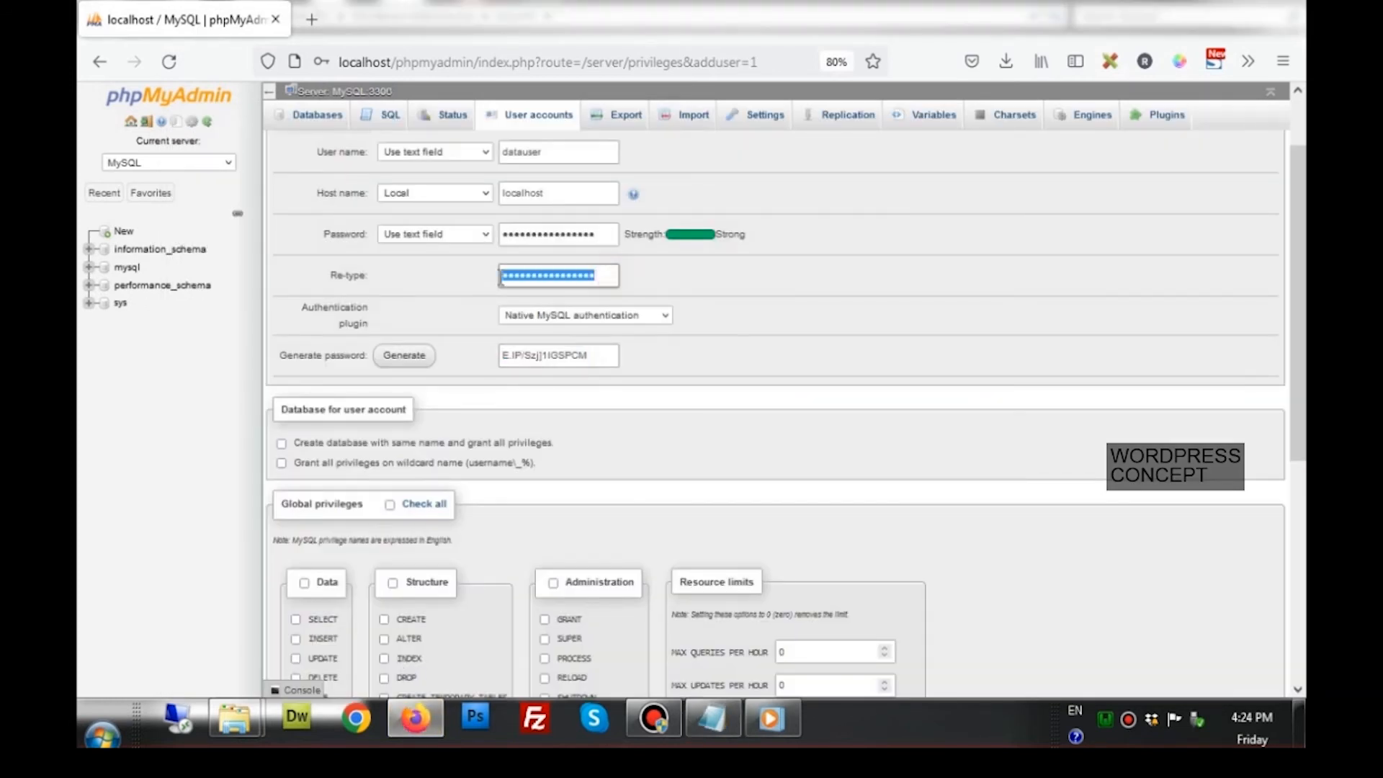
click(606, 238)
key(ctrl+a)
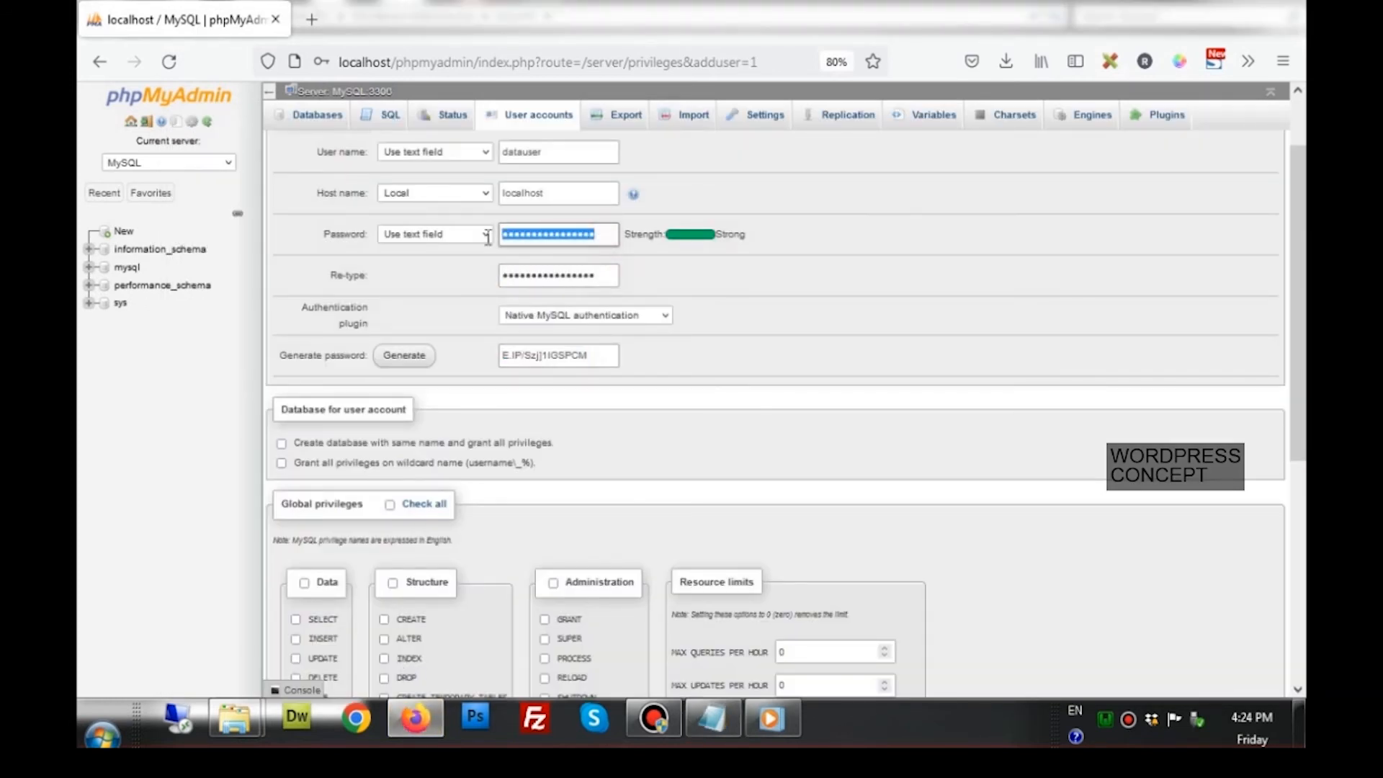
click(536, 285)
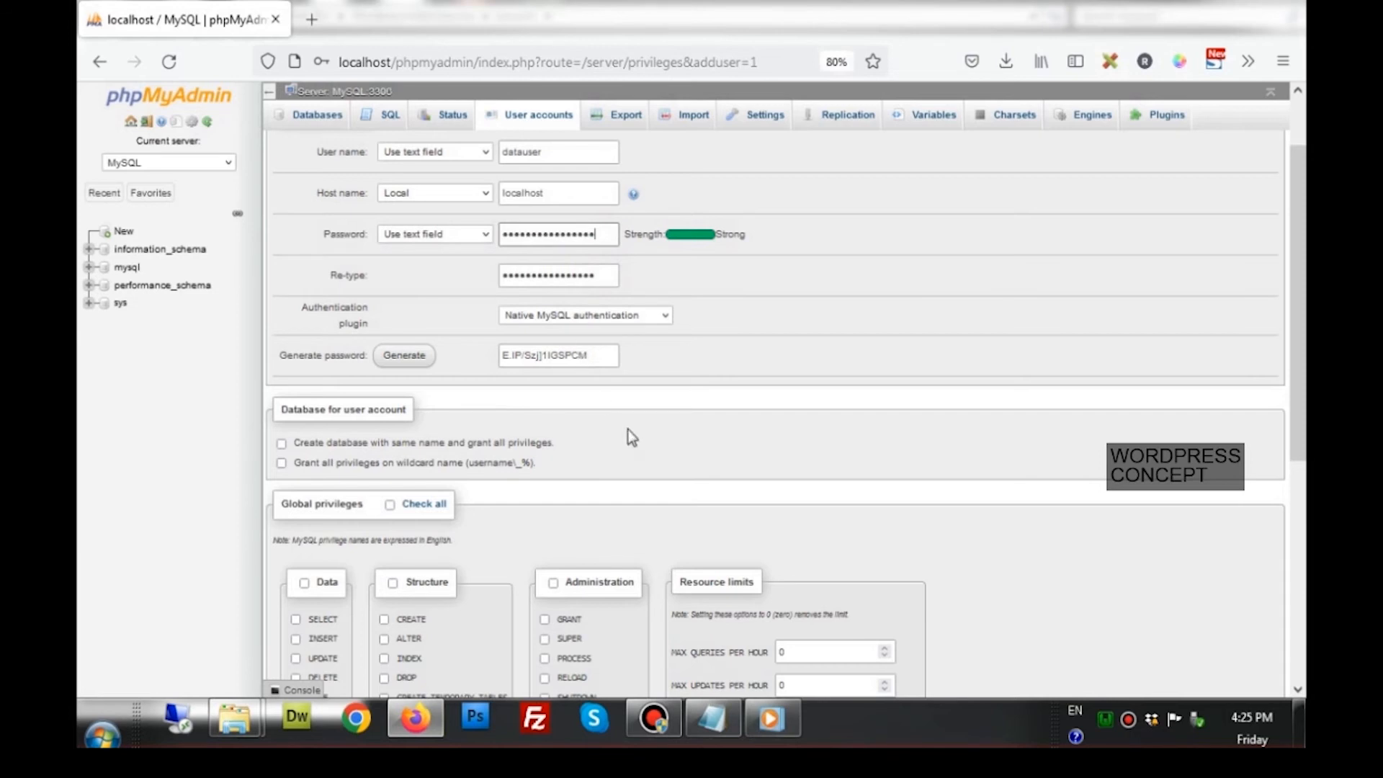
drag(602, 355, 495, 360)
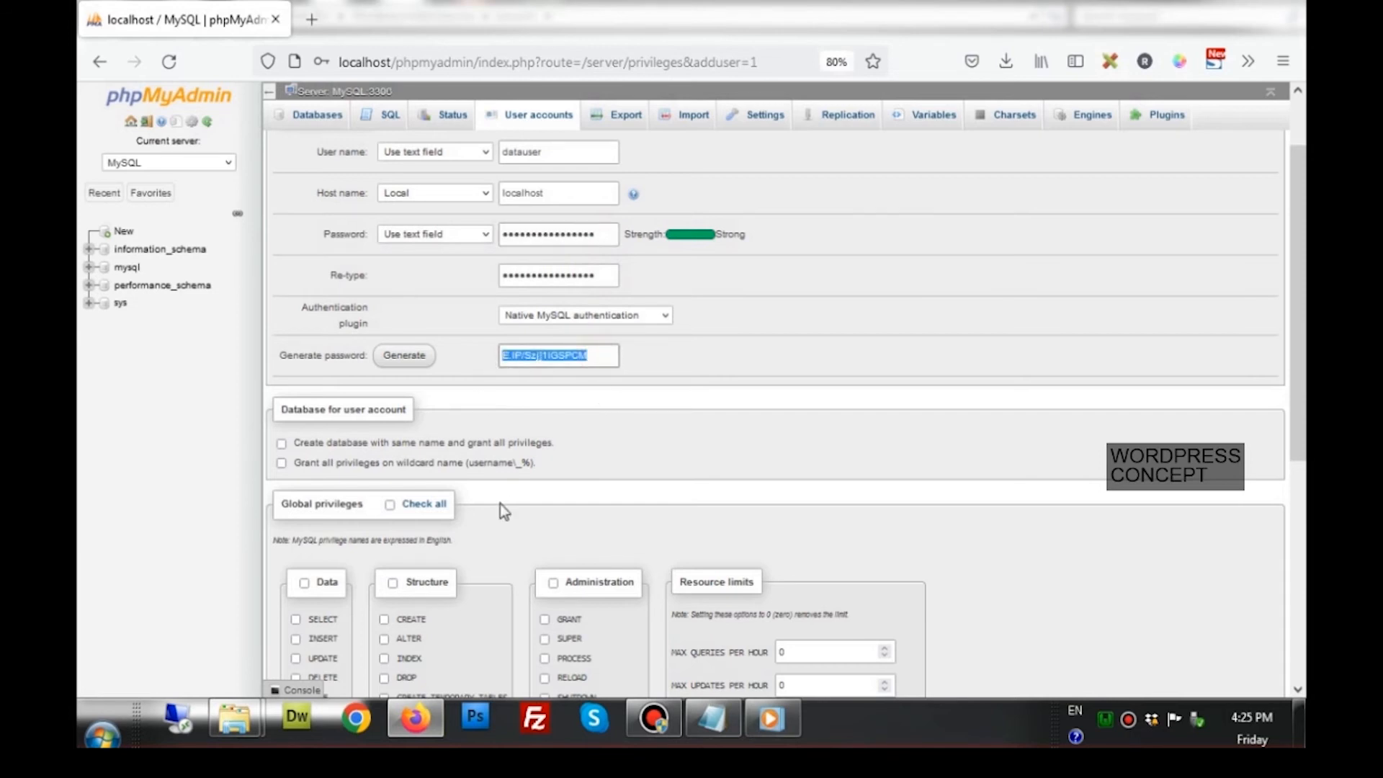
click(712, 719)
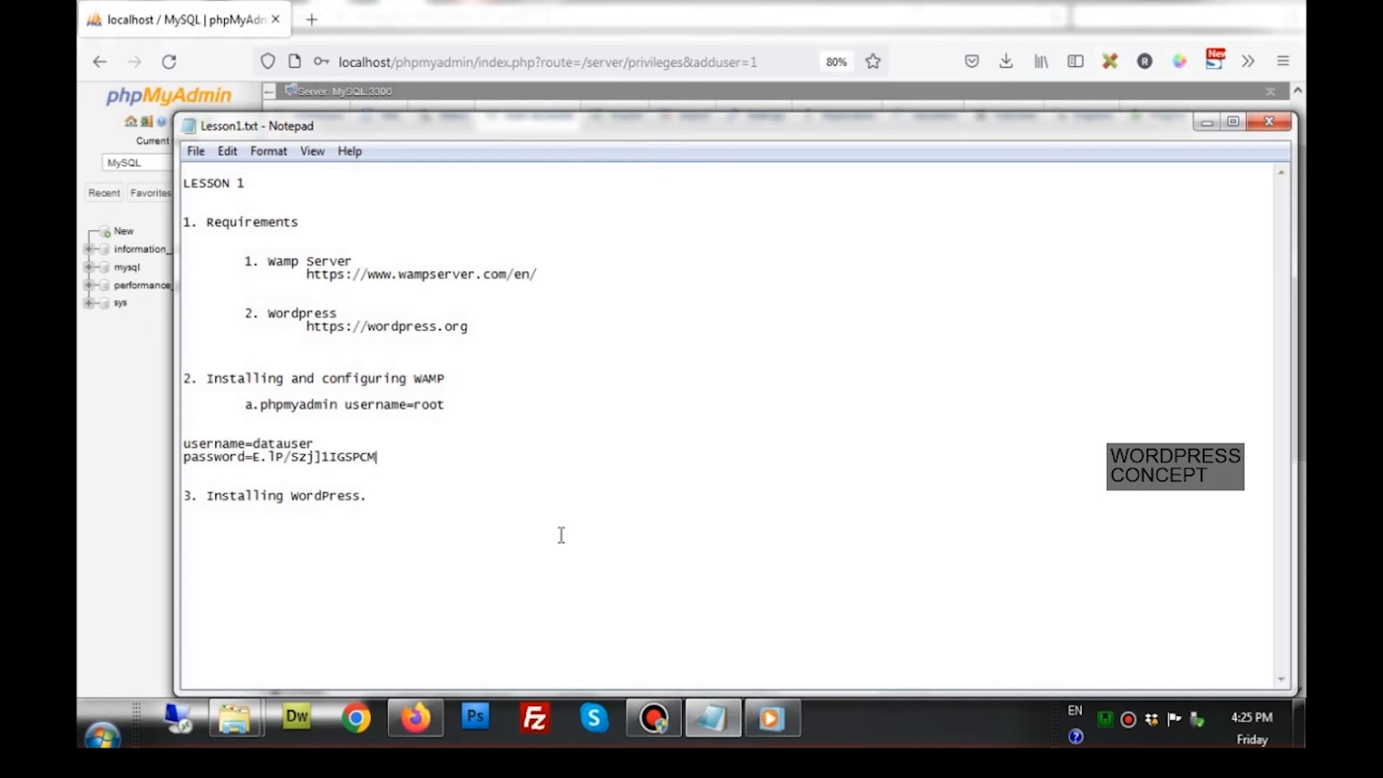
click(415, 718)
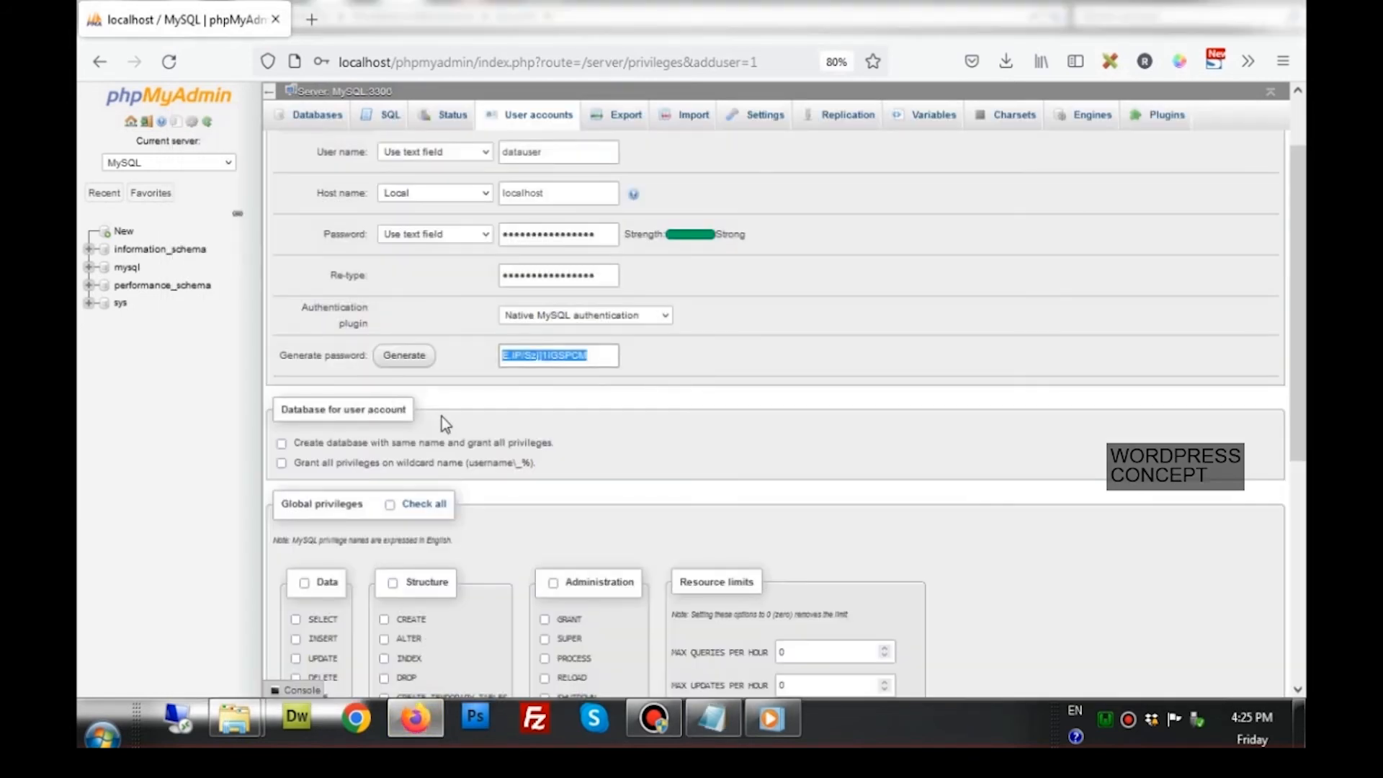
Select the datauser user name and part of the generated password in the form
click(560, 150)
double_click(500, 151)
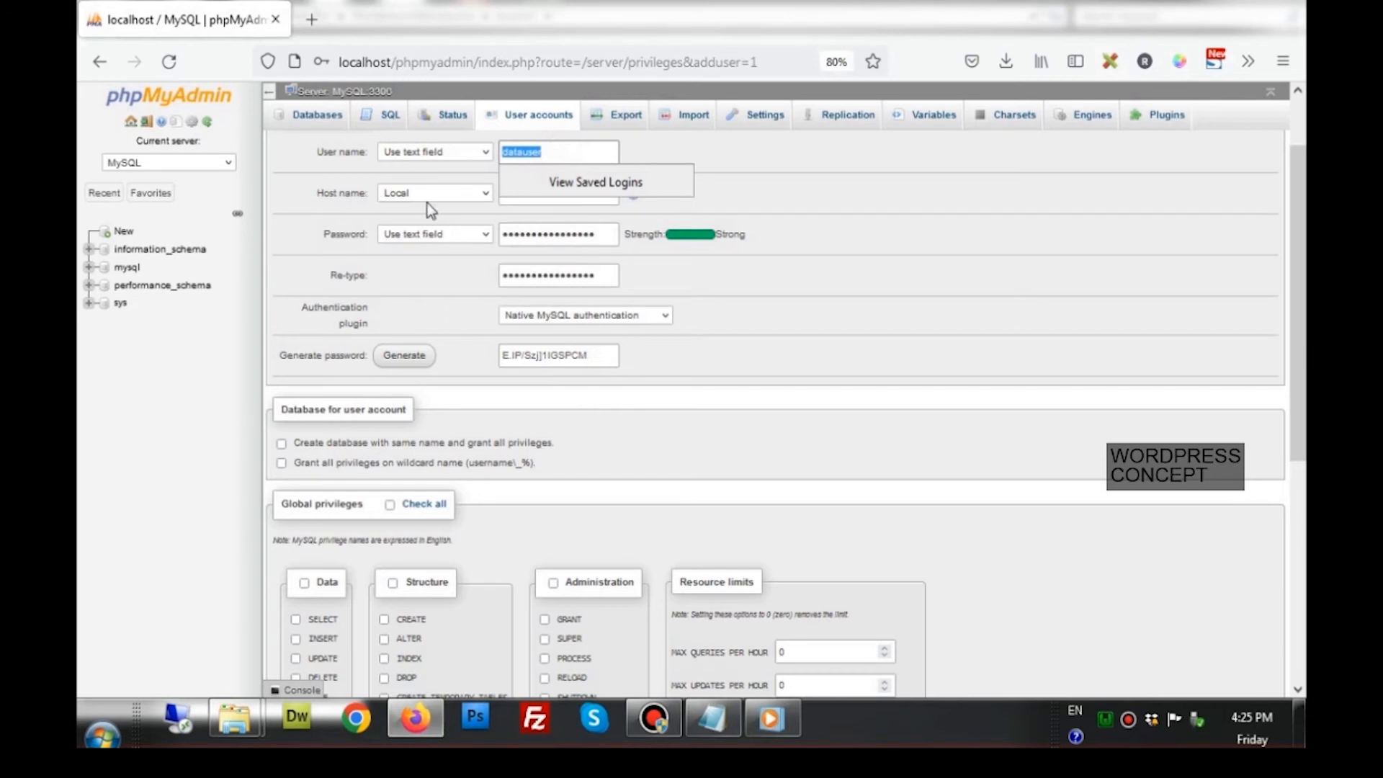
click(465, 215)
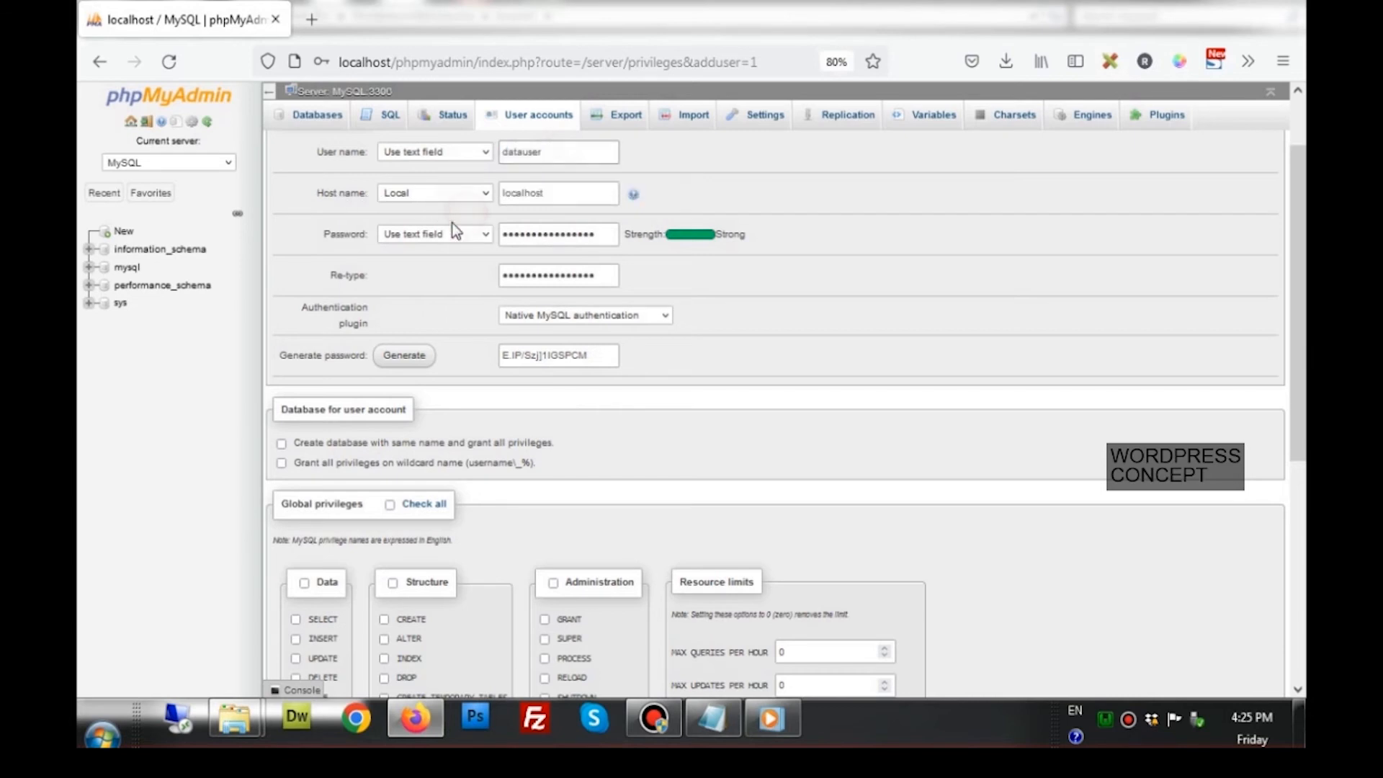
click(557, 357)
double_click(560, 357)
scroll(461, 413, down, 4)
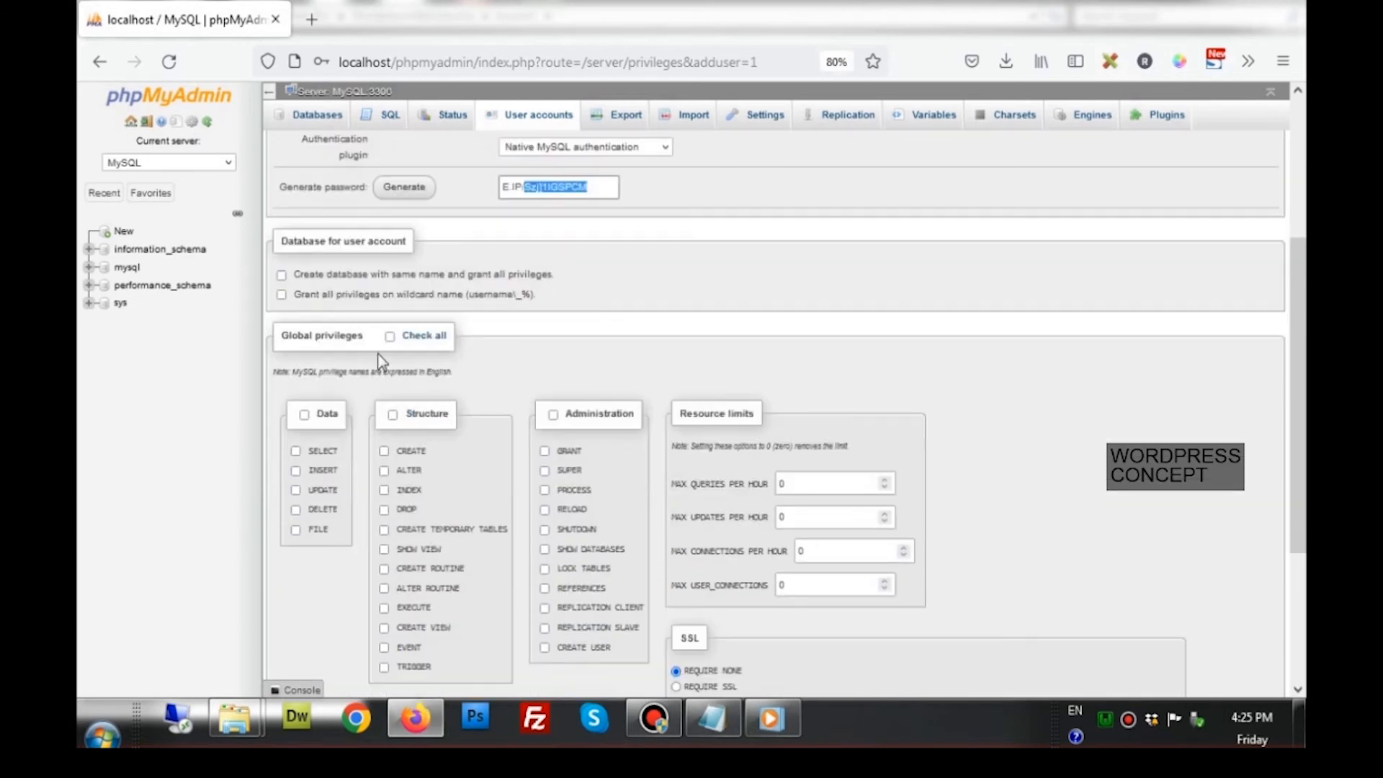
Enable same-named database, wildcard-name privileges and all global privileges, then create the user
click(282, 276)
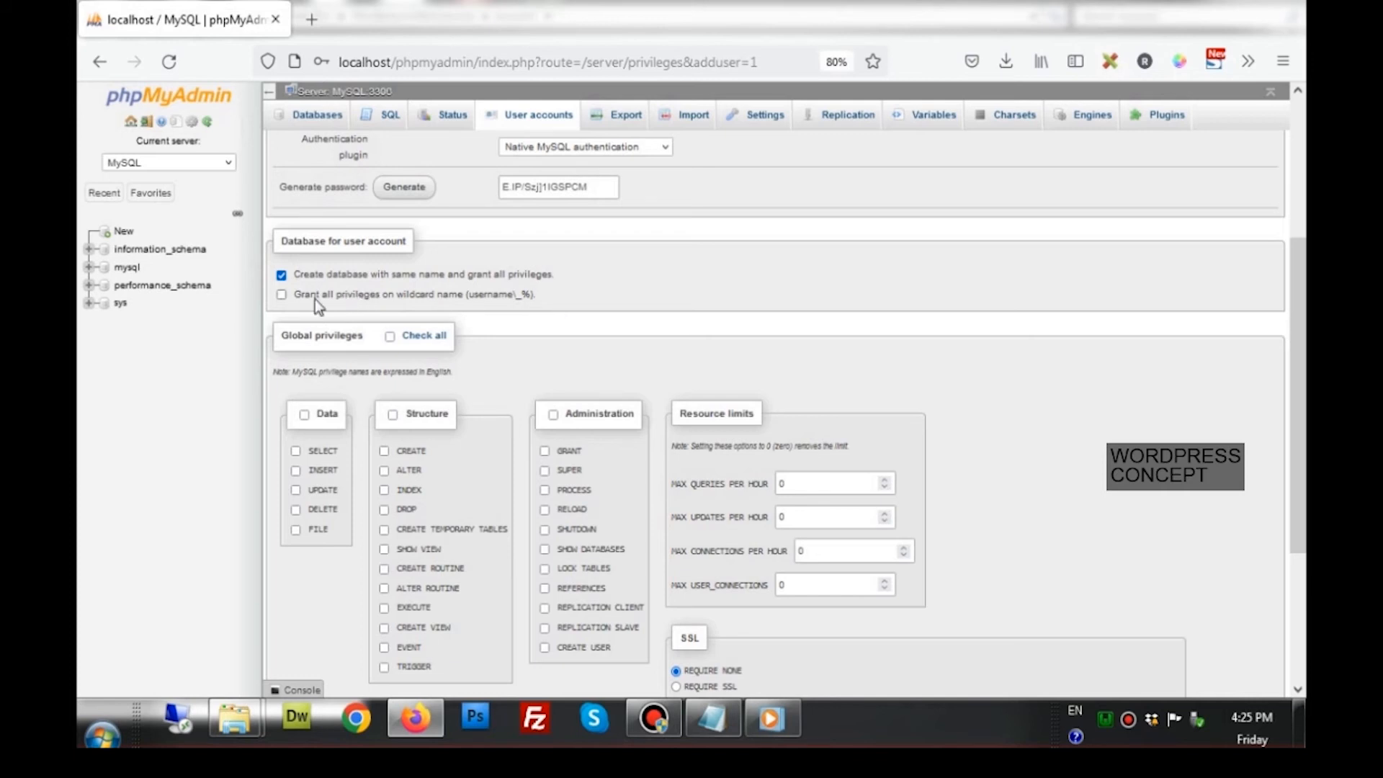
click(283, 296)
scroll(487, 301, down, 4)
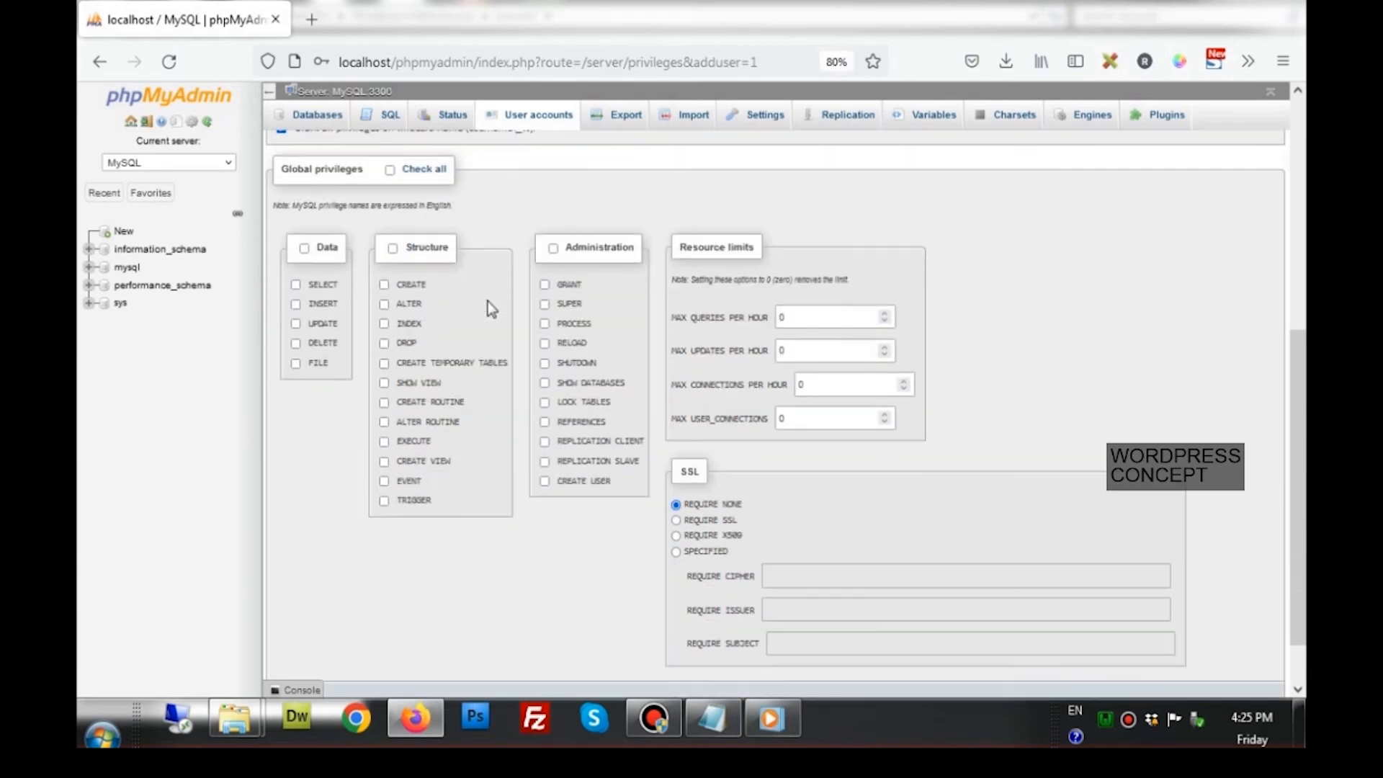
scroll(487, 301, up, 2)
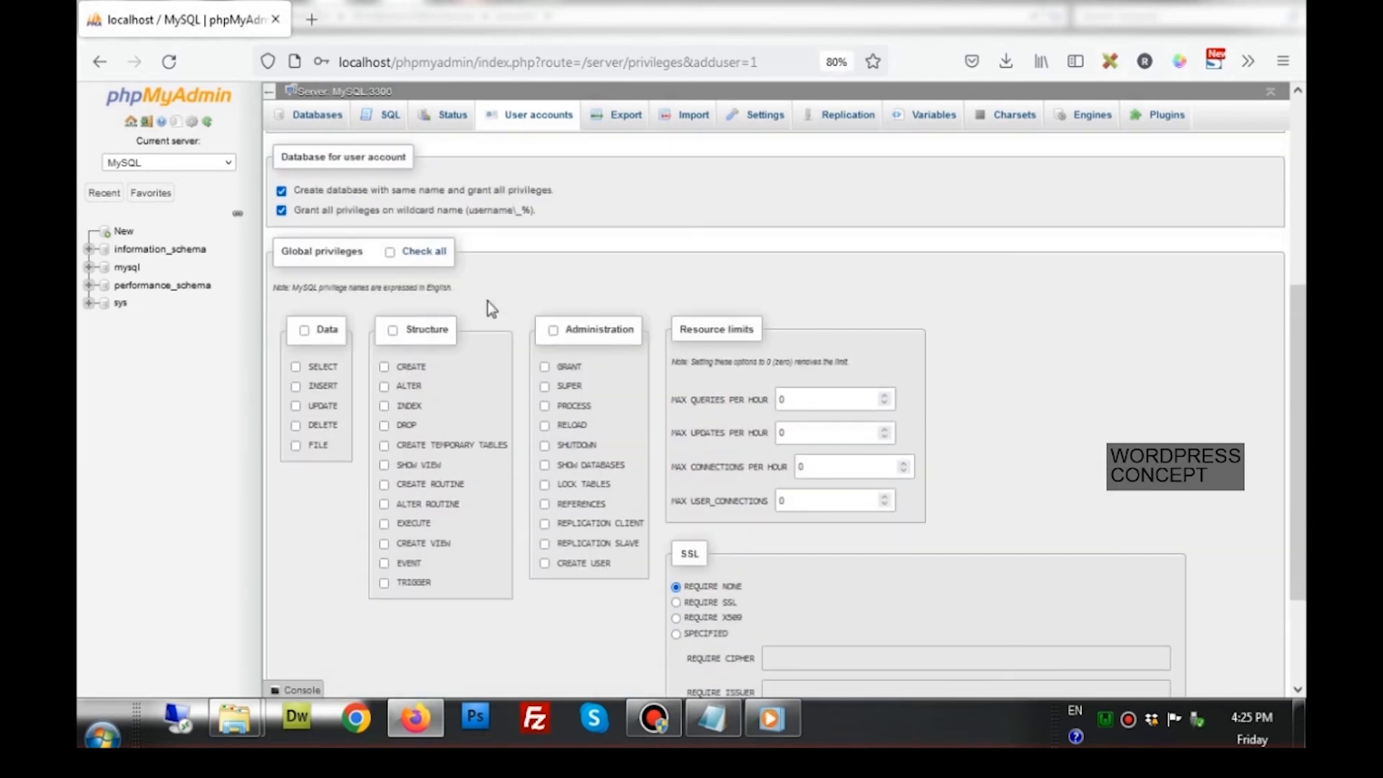
click(423, 253)
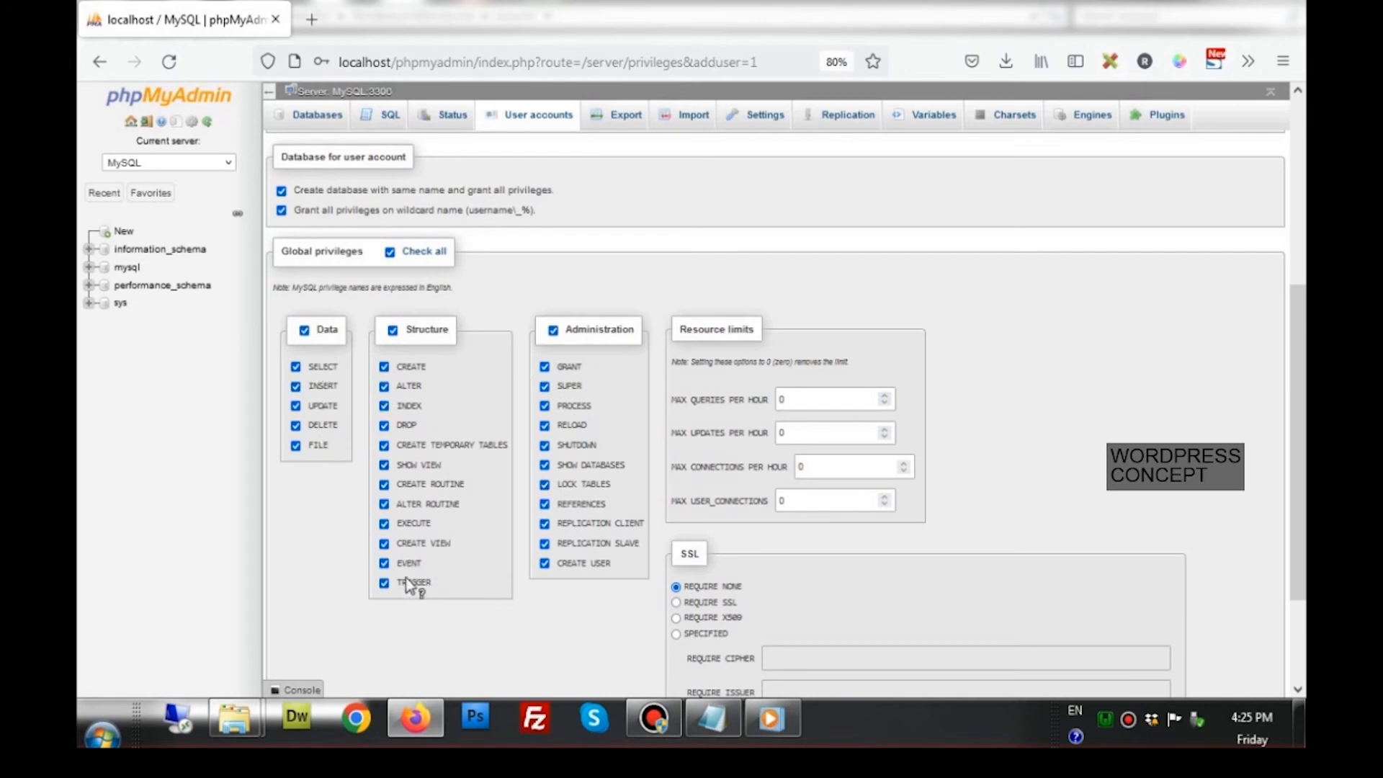
scroll(431, 433, up, 4)
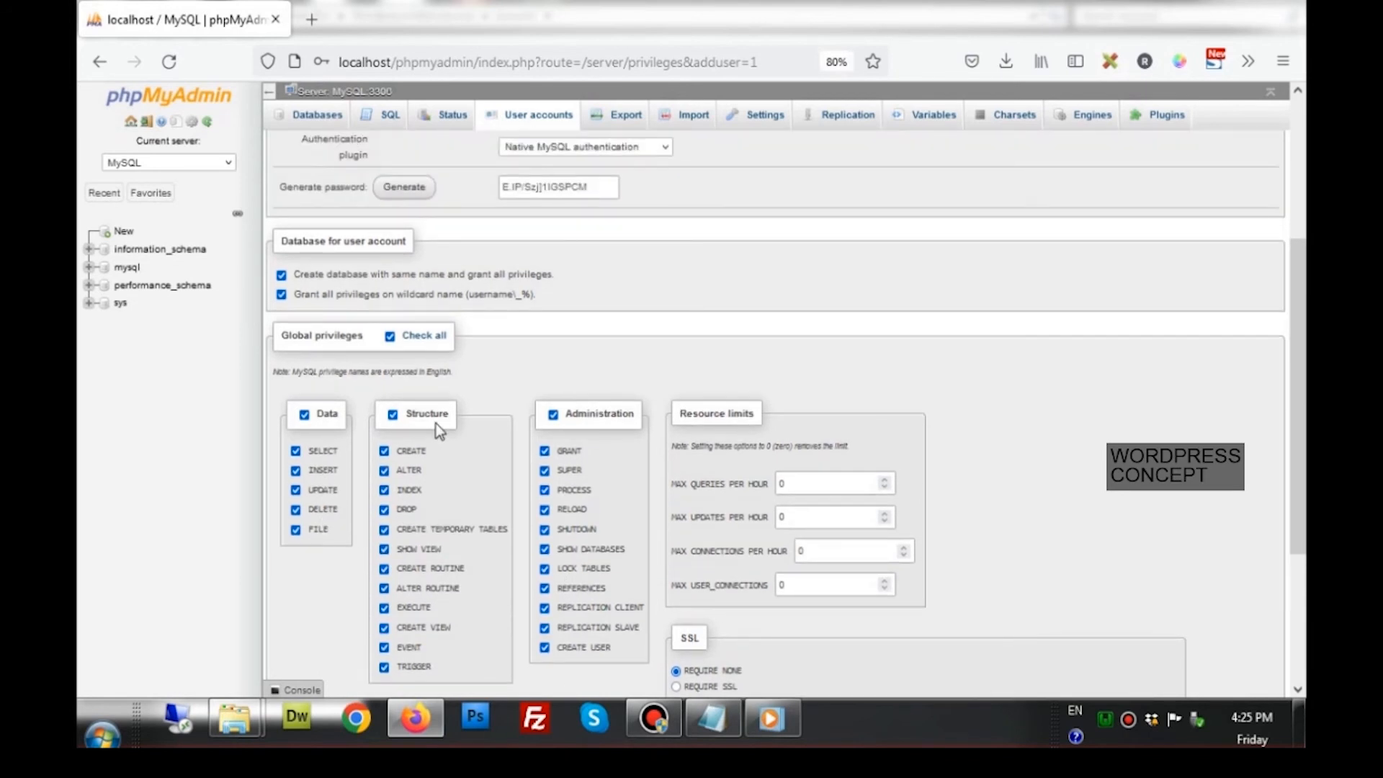
scroll(496, 274, up, 2)
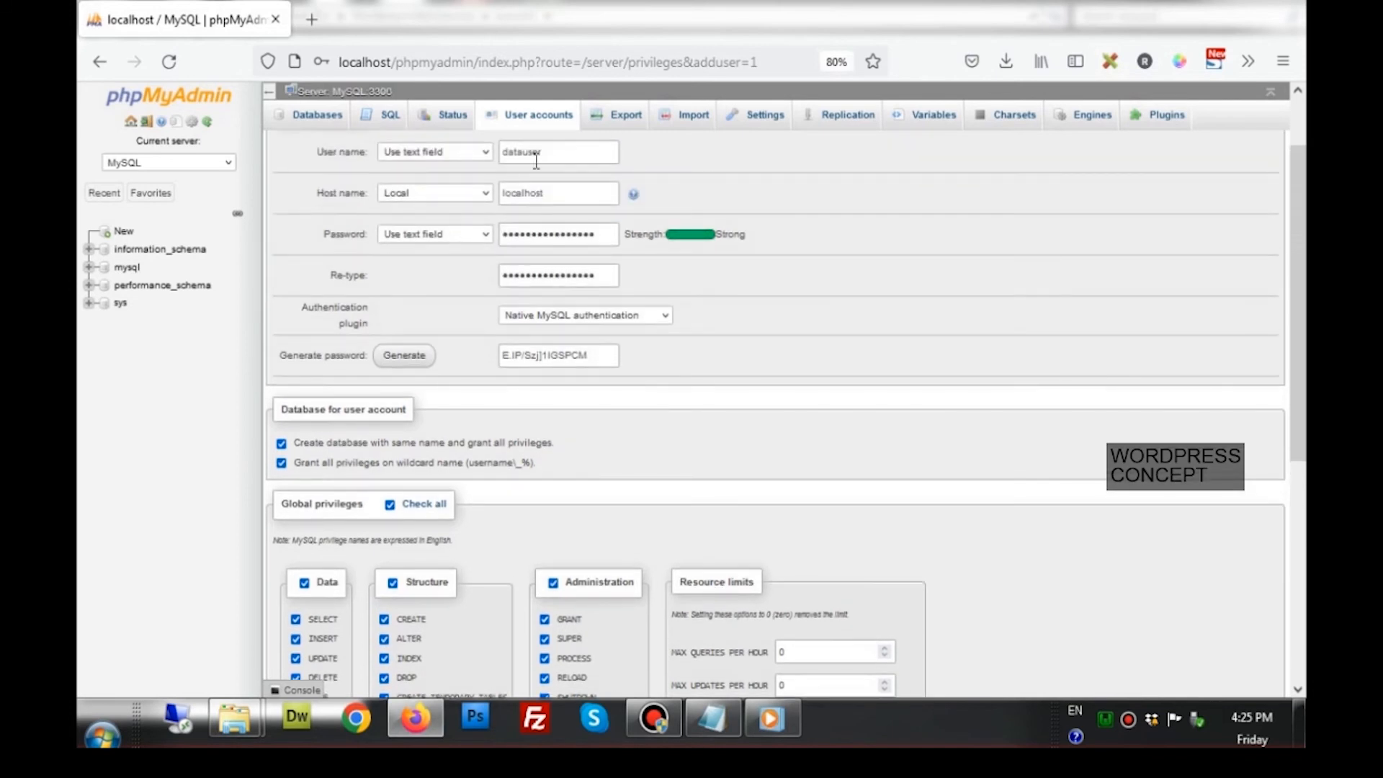
scroll(521, 340, down, 10)
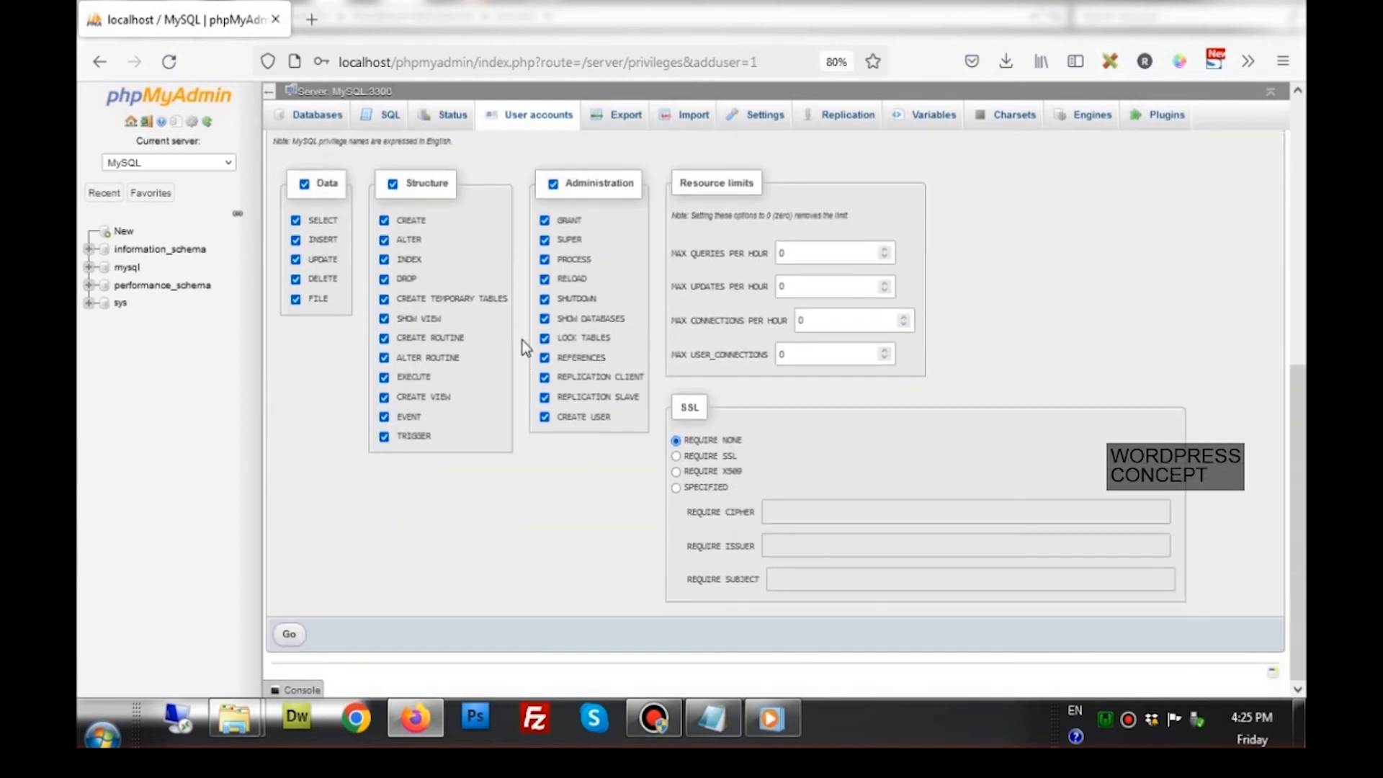
click(305, 643)
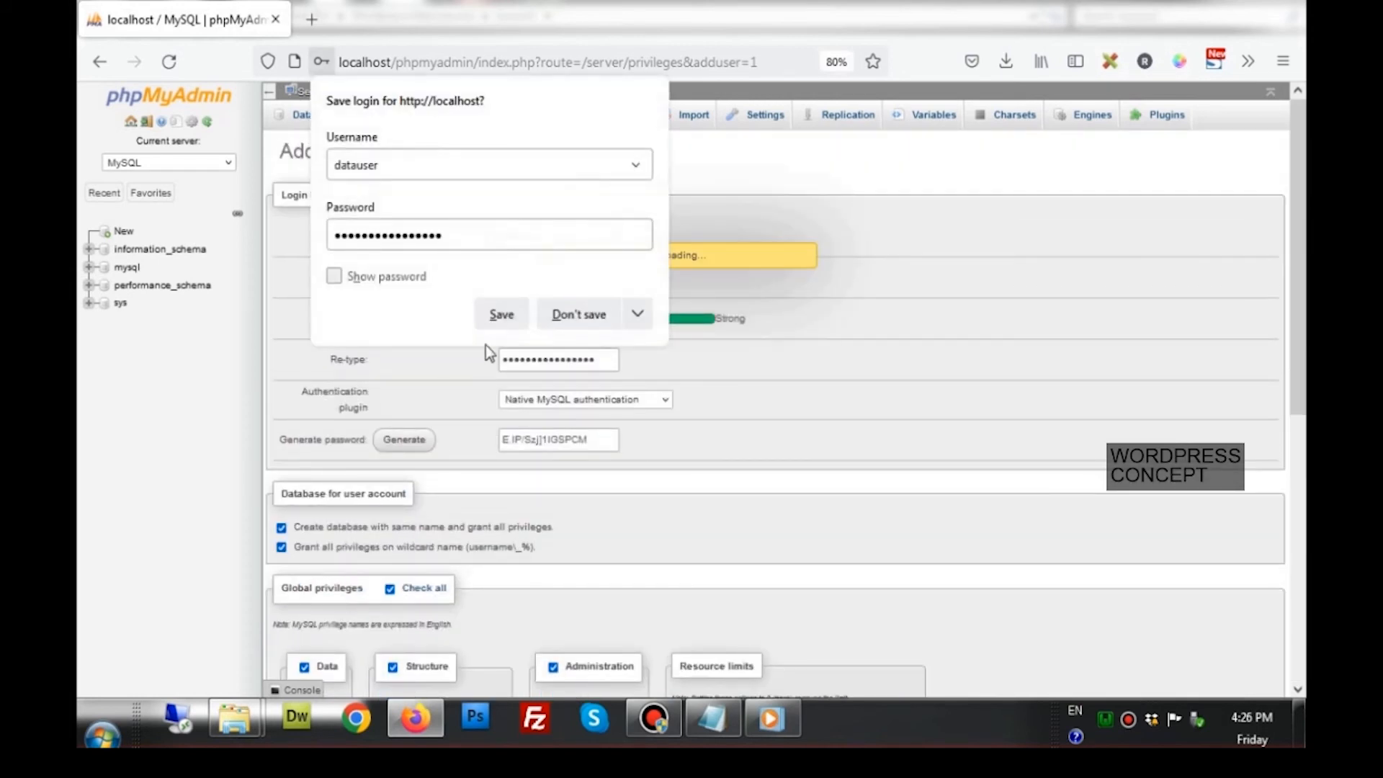
Decline saving the login, view the empty datauser database, and open a blank tab
click(561, 317)
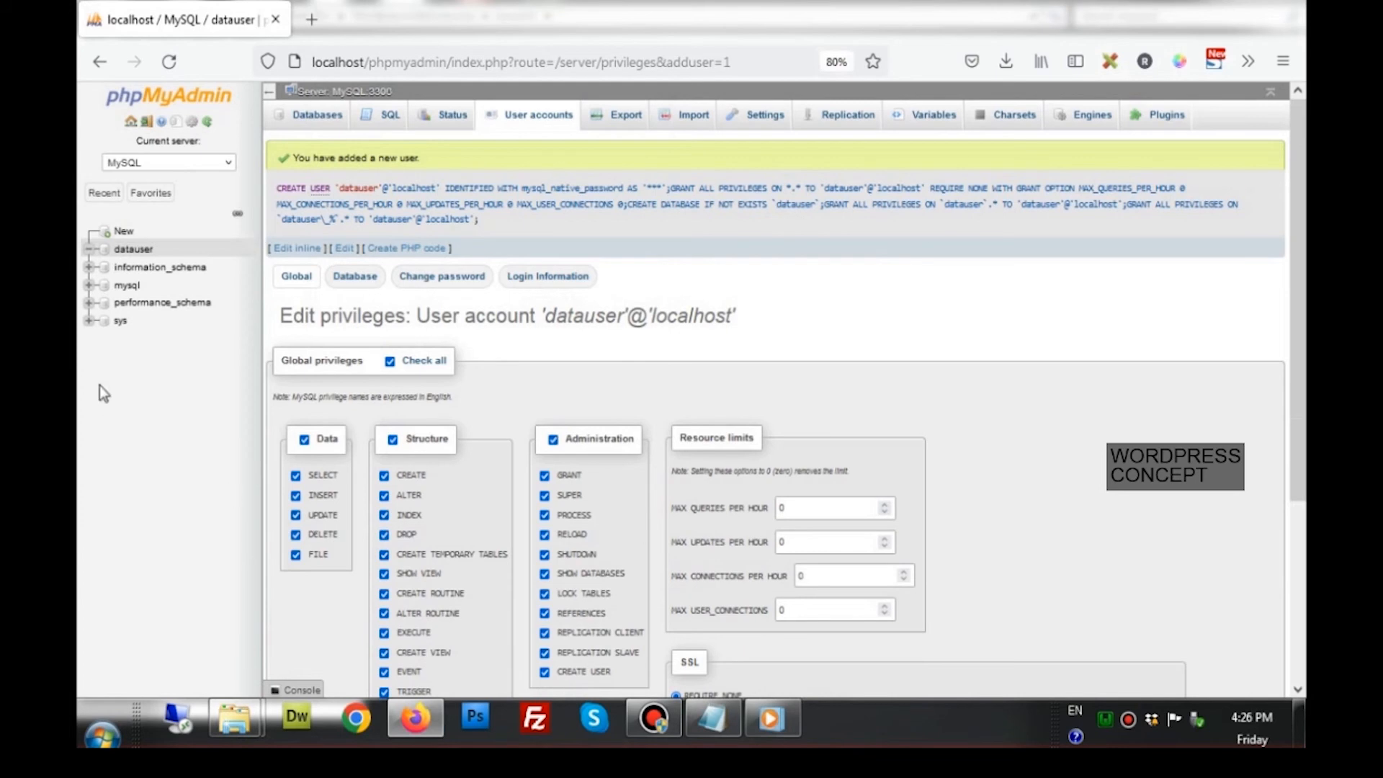
click(135, 251)
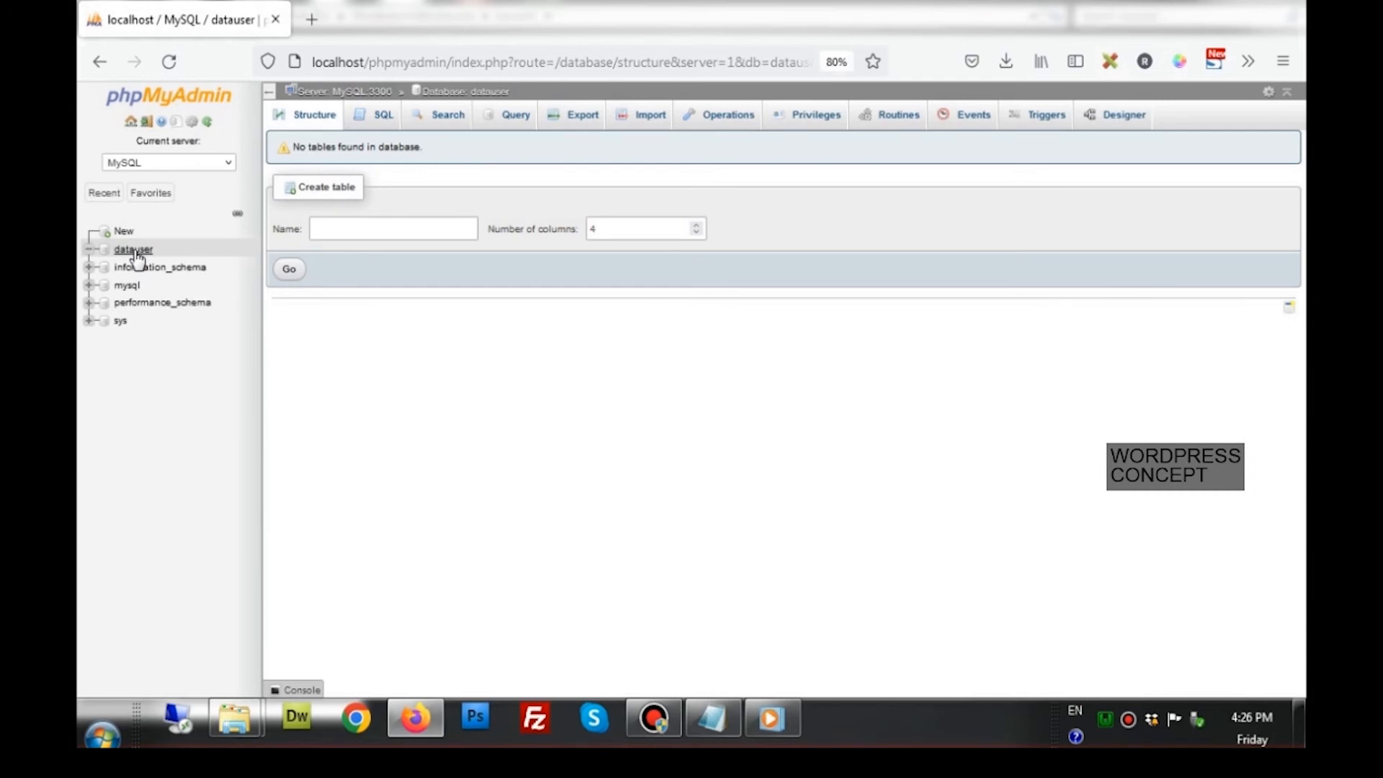
click(316, 29)
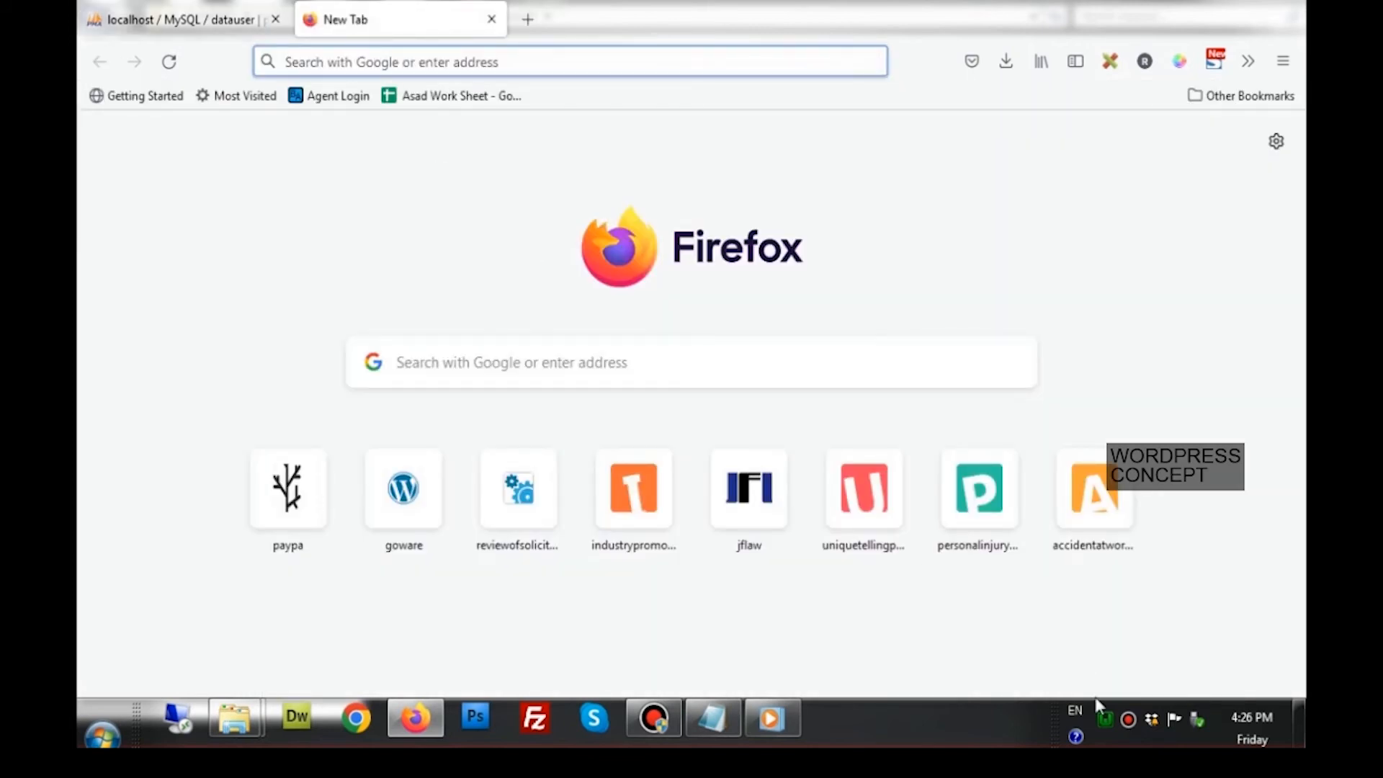
Open the WampServer homepage from the tray menu and begin entering localhost/first as the address
click(1105, 720)
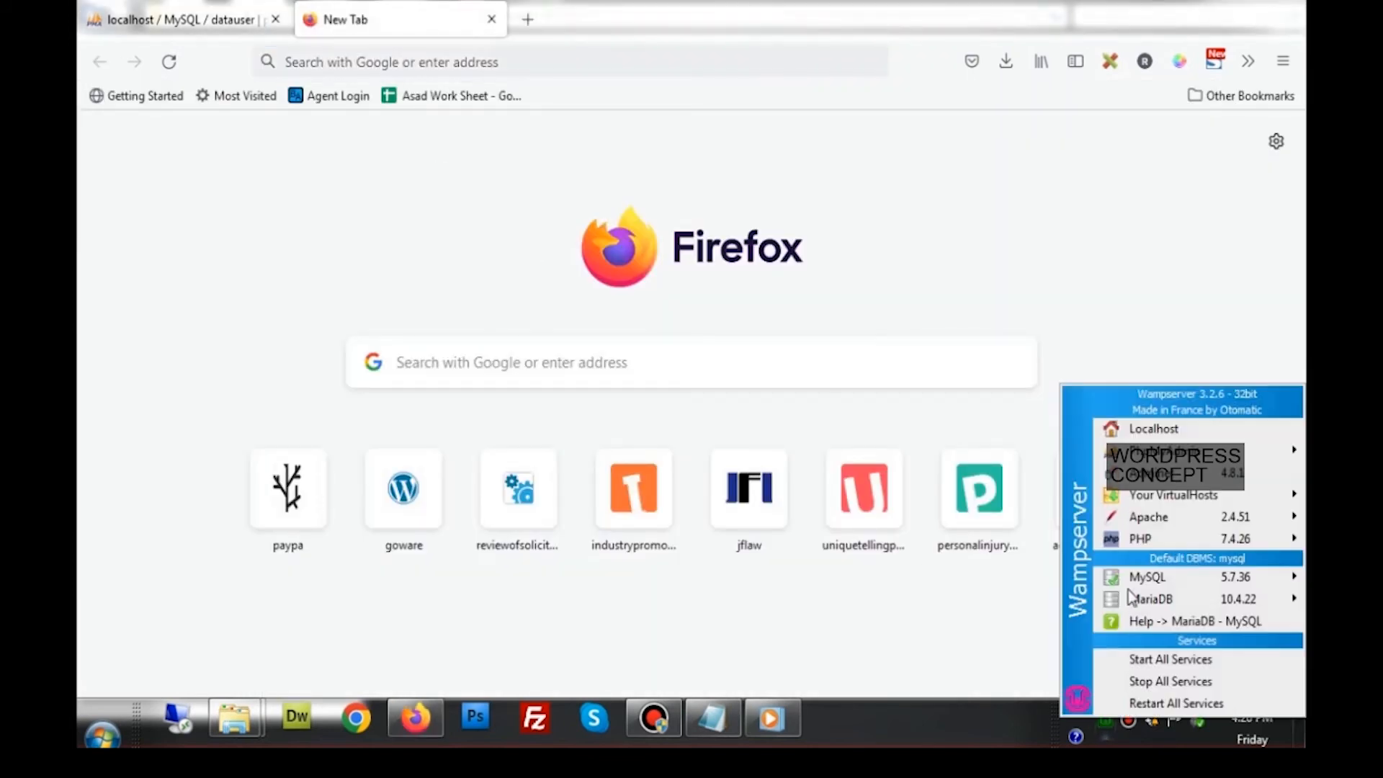
click(1151, 427)
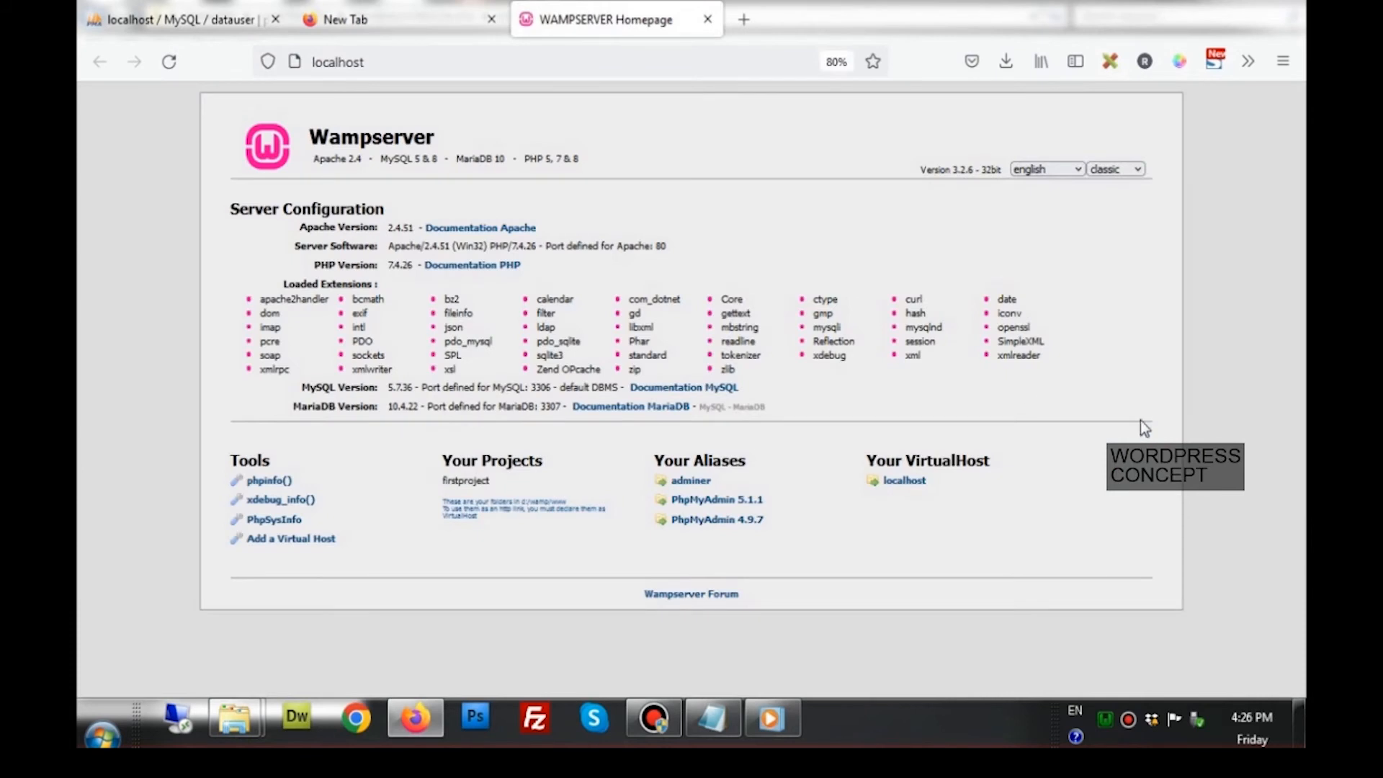
click(492, 20)
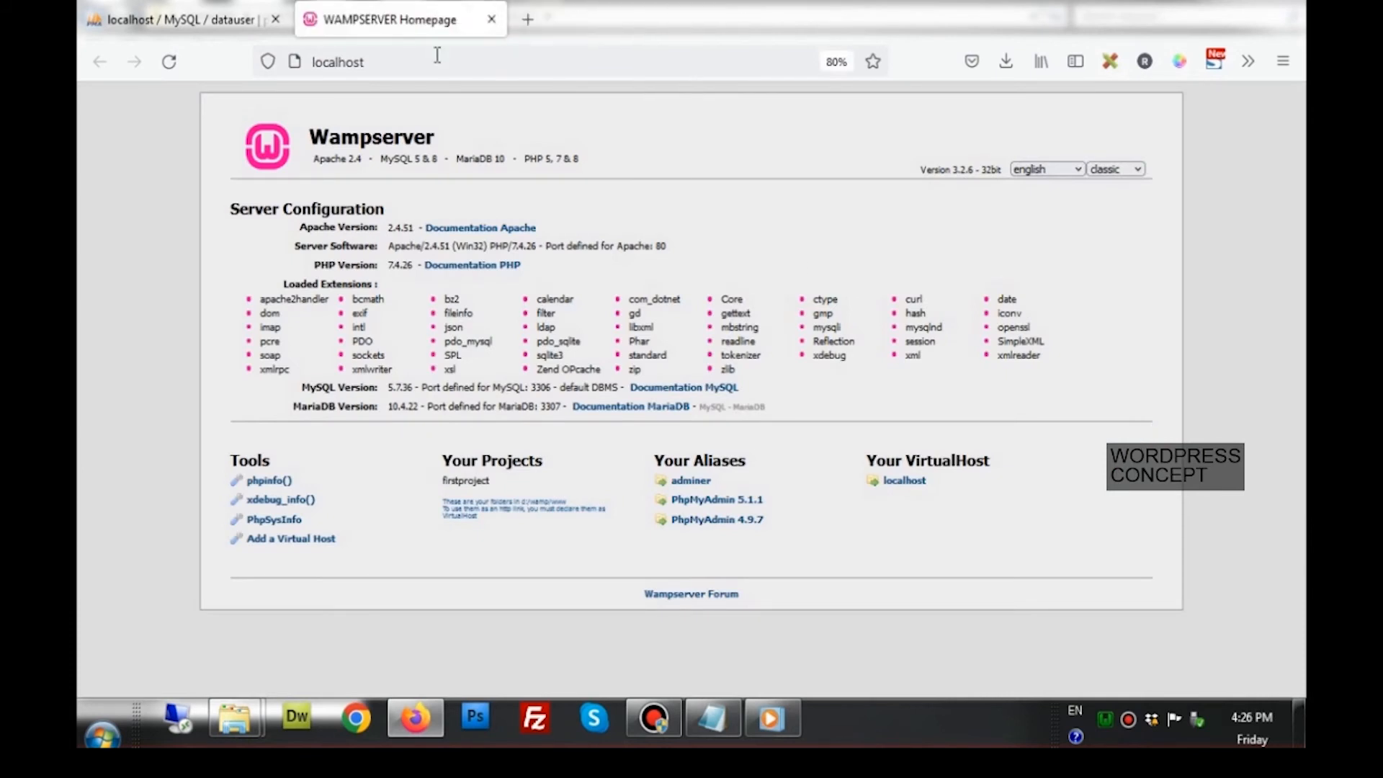
click(423, 66)
click(425, 67)
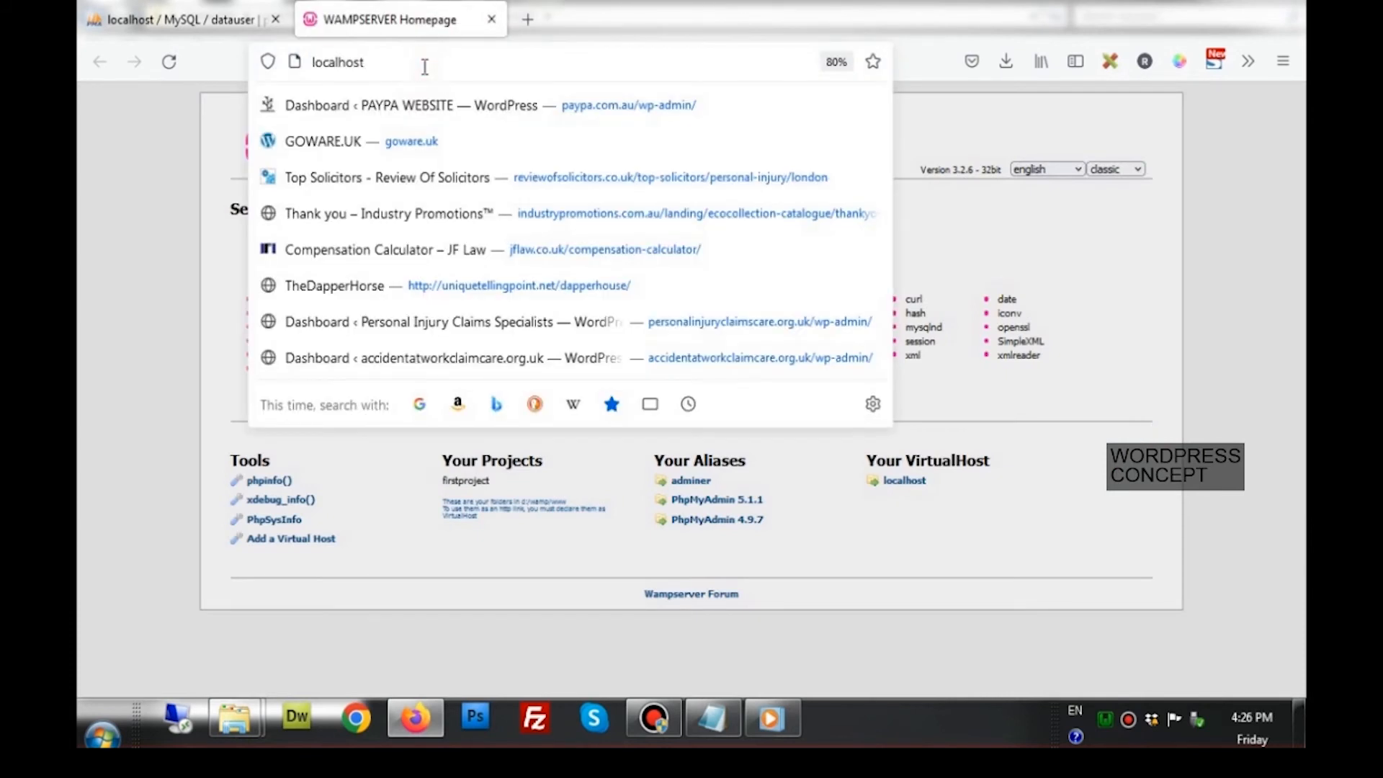
text(/)
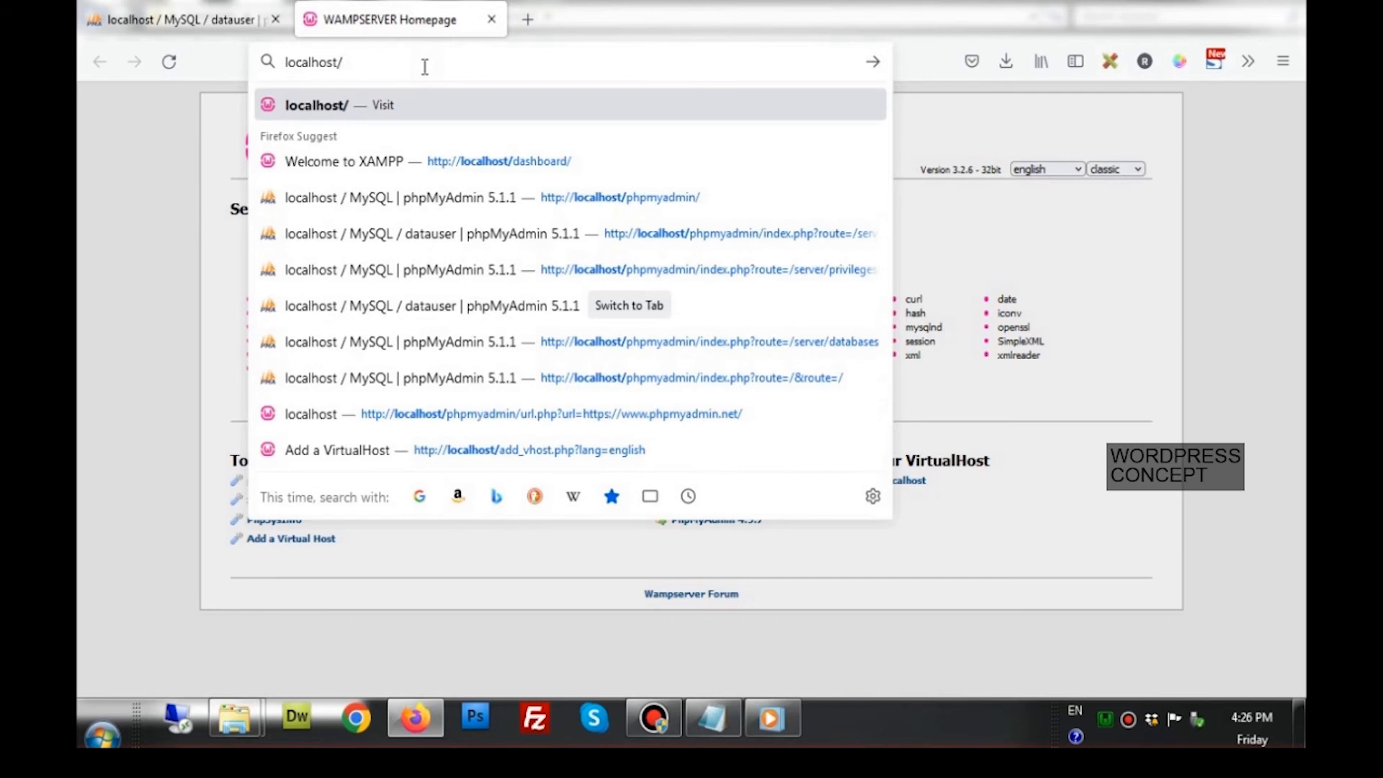
text(firstproject/)
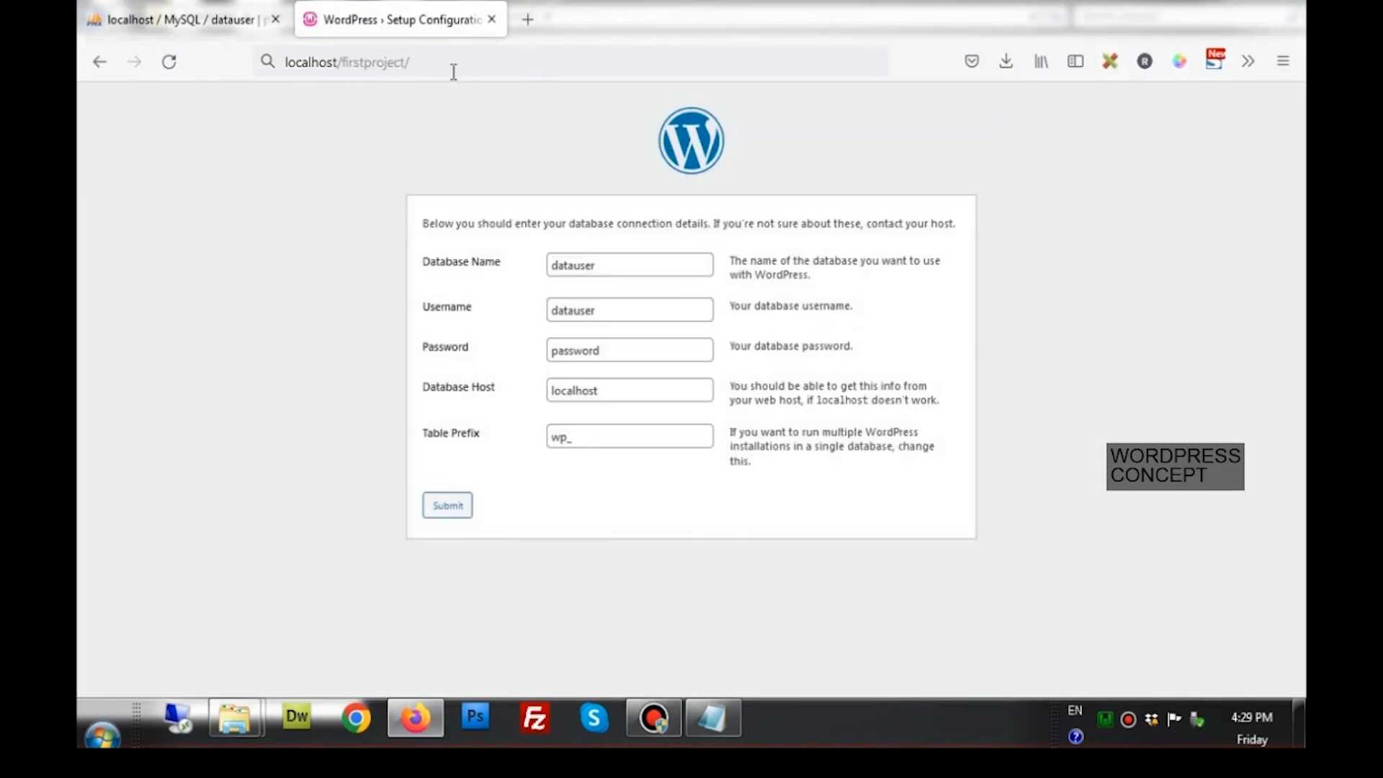
Reload localhost/firstproject and continue setup in English (United States) to the database-details welcome page
click(434, 63)
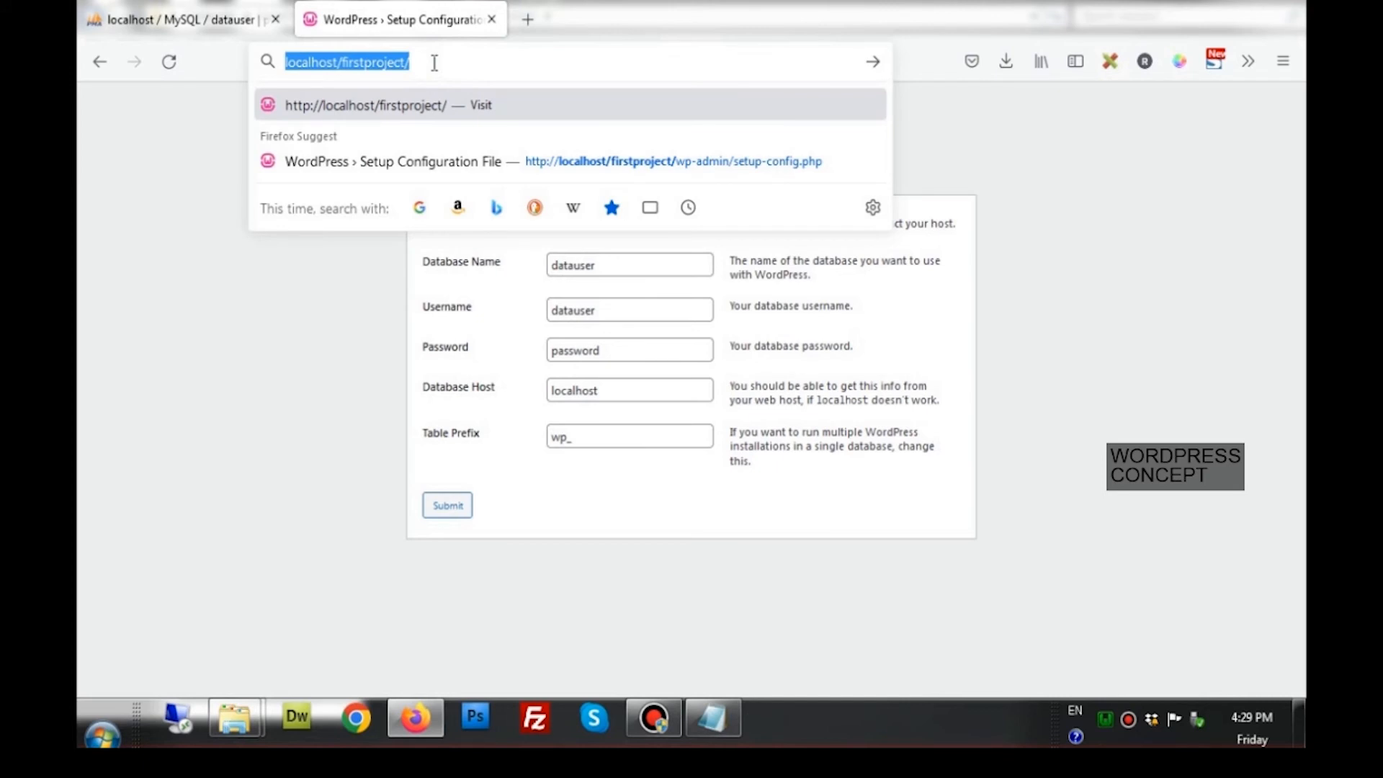
key(Return)
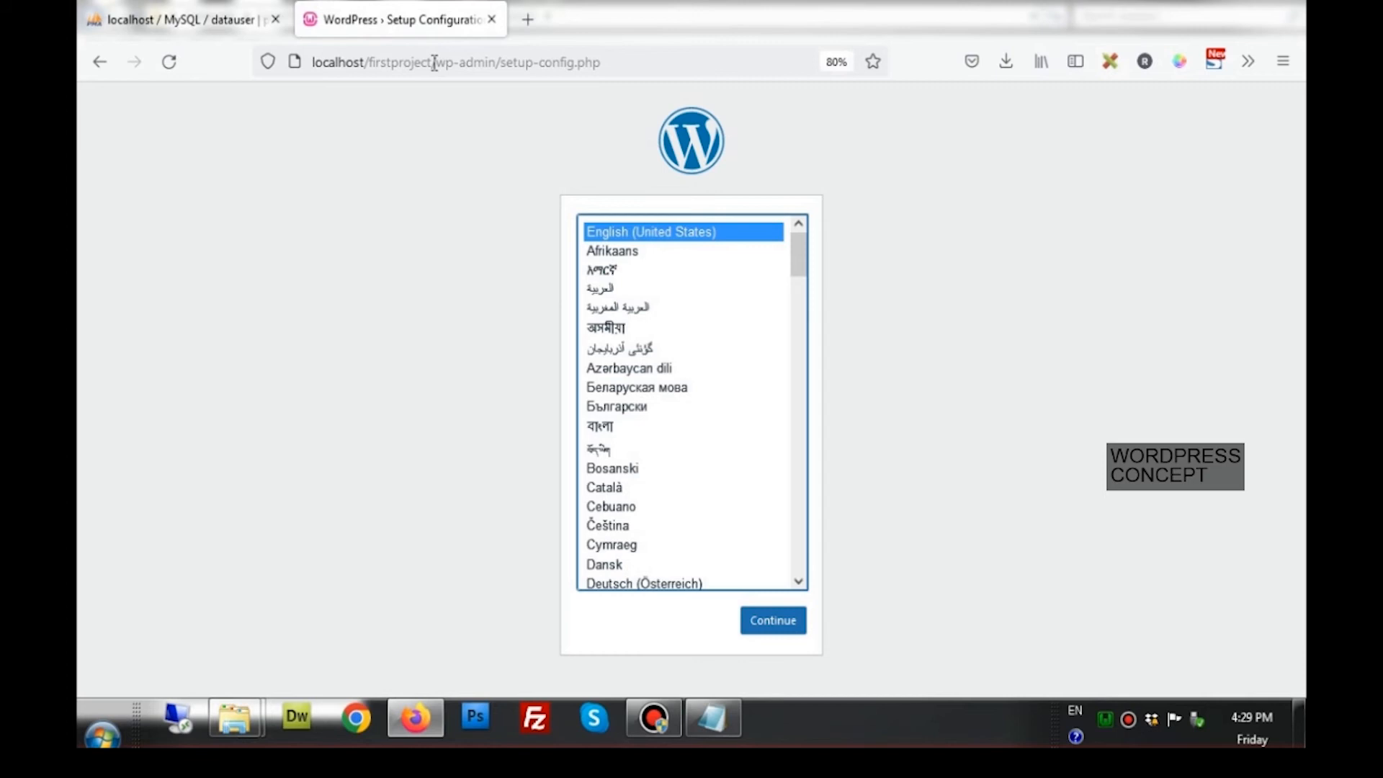
click(755, 623)
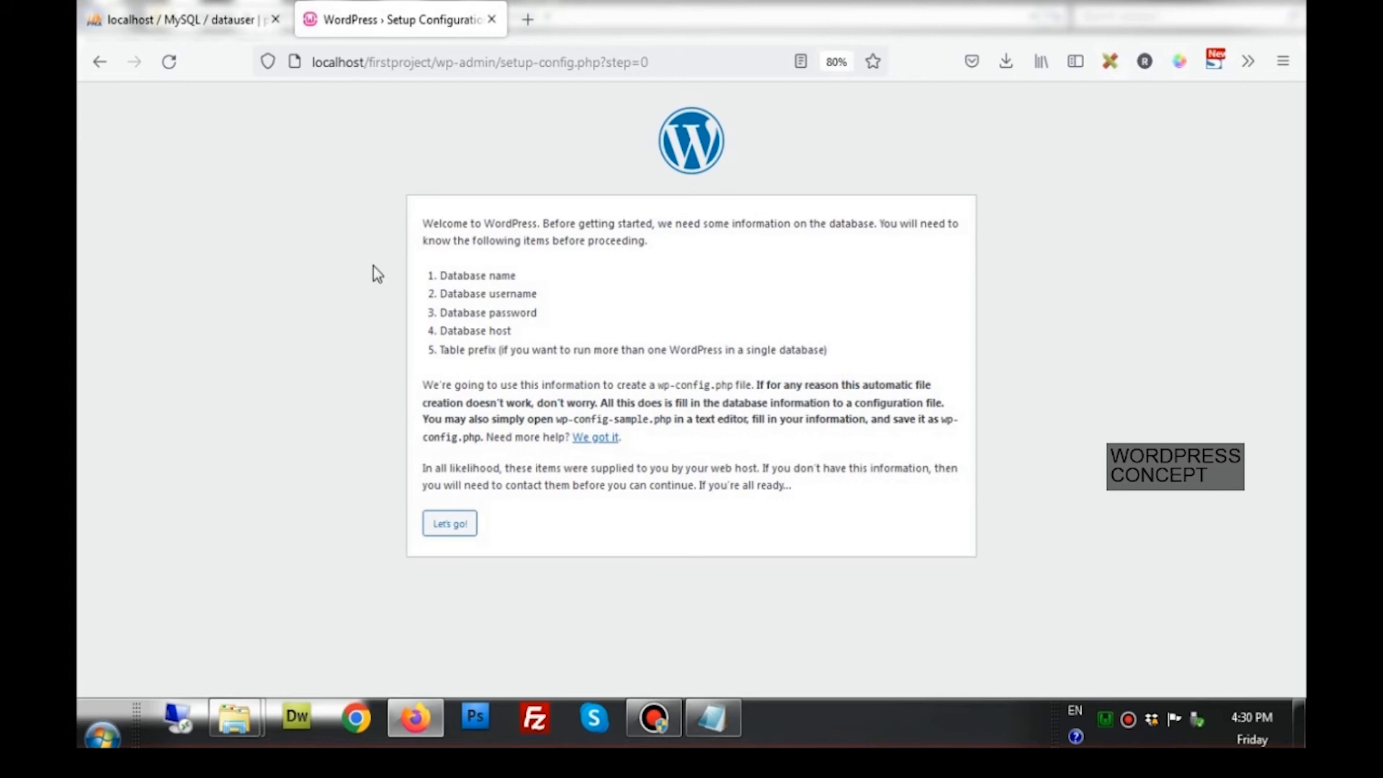
Replace the default database name 'wordpress' with datauser taken from the lesson notes
click(443, 525)
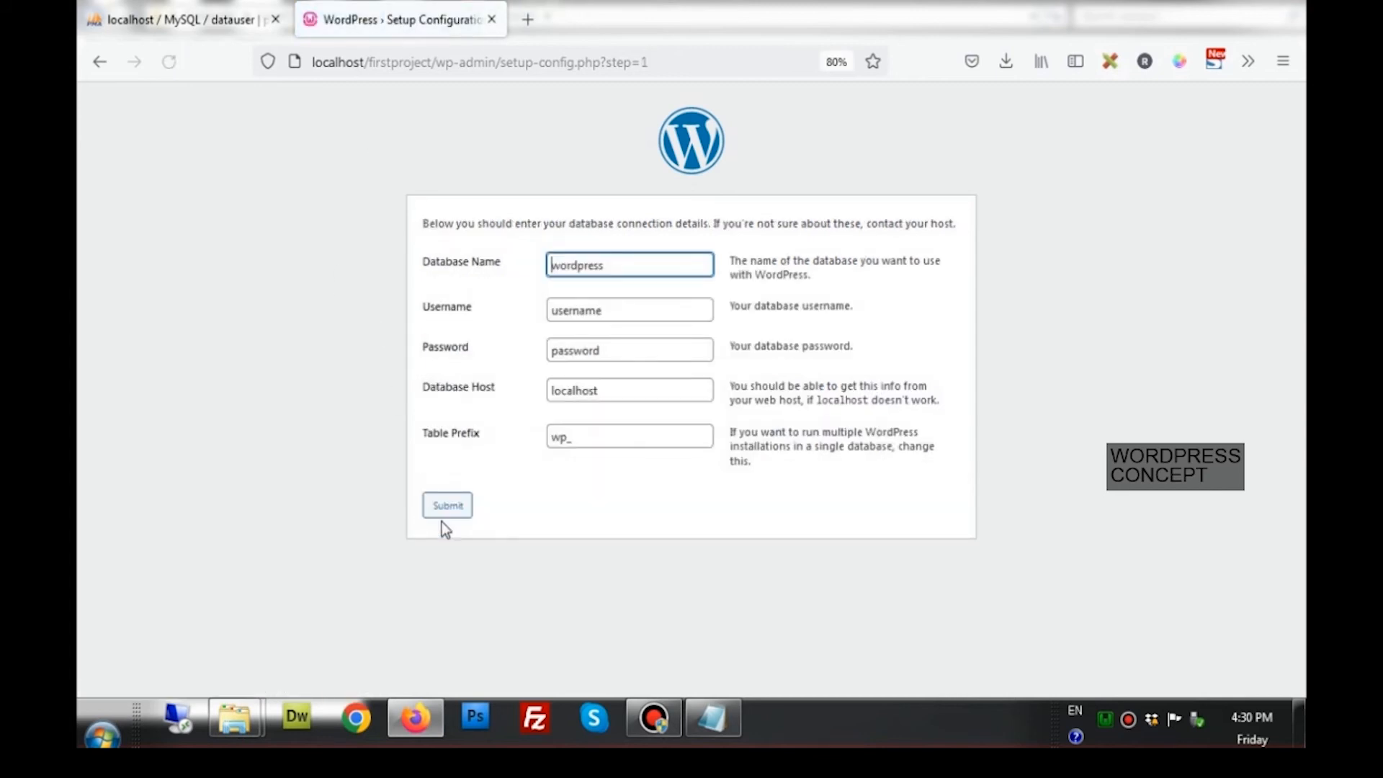
drag(614, 265, 535, 269)
key(BackSpace)
click(712, 708)
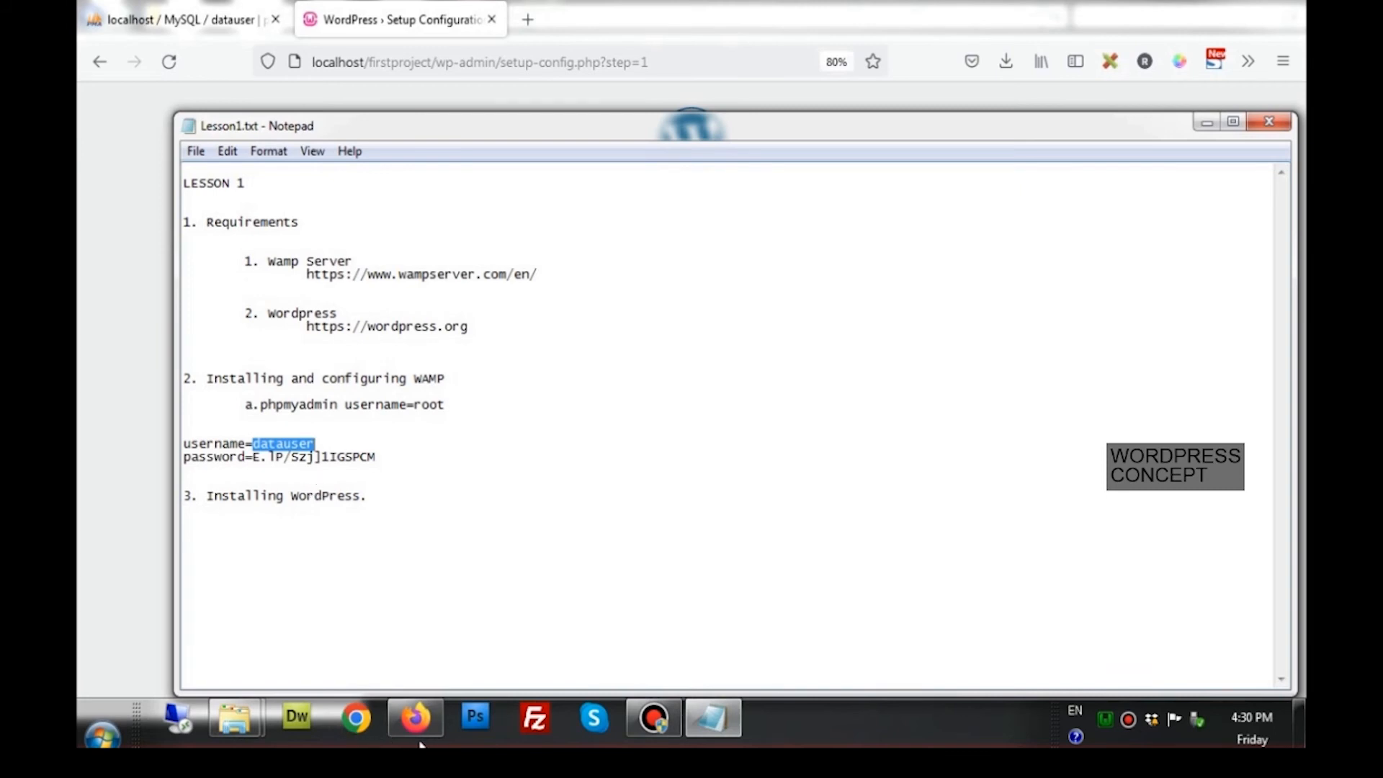
click(407, 717)
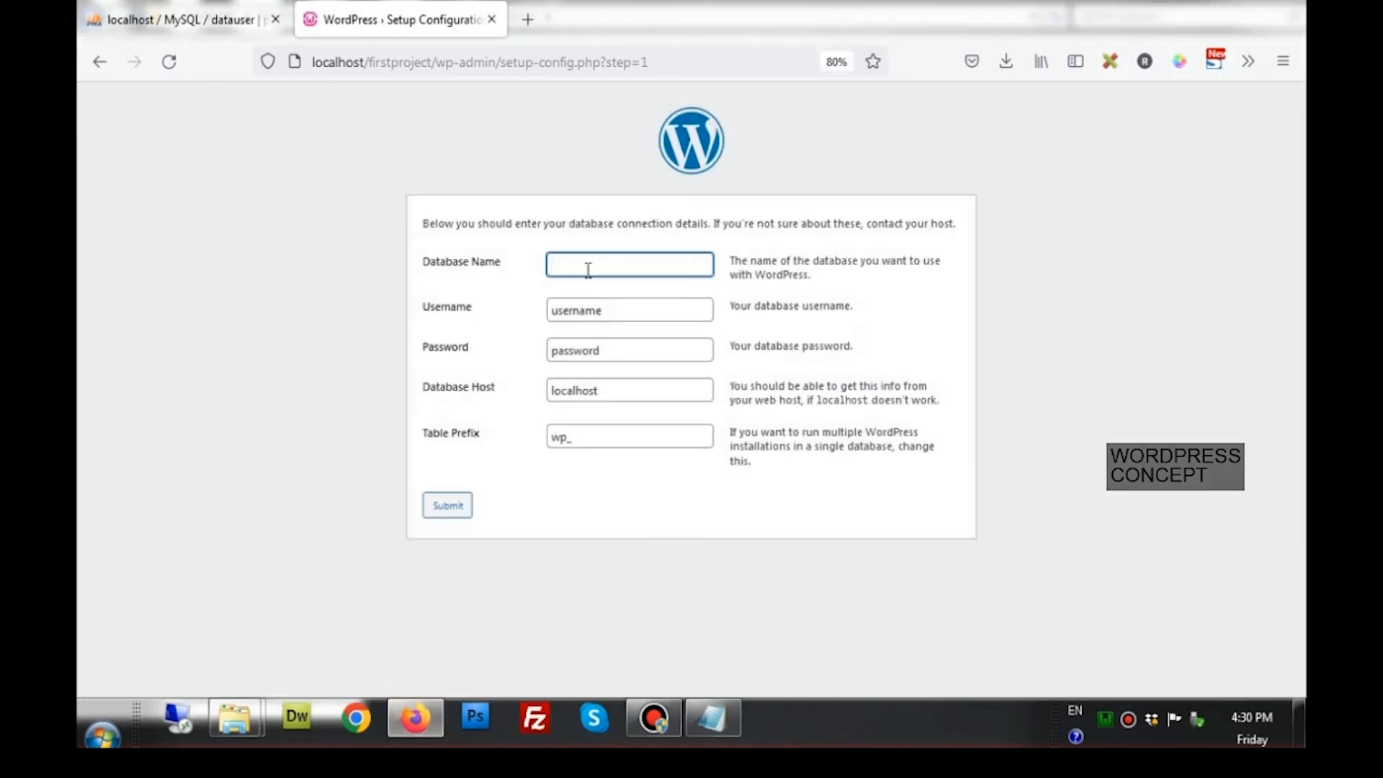
right_click(587, 268)
click(634, 381)
Put datauser in the Username field as the database user
double_click(621, 311)
right_click(556, 311)
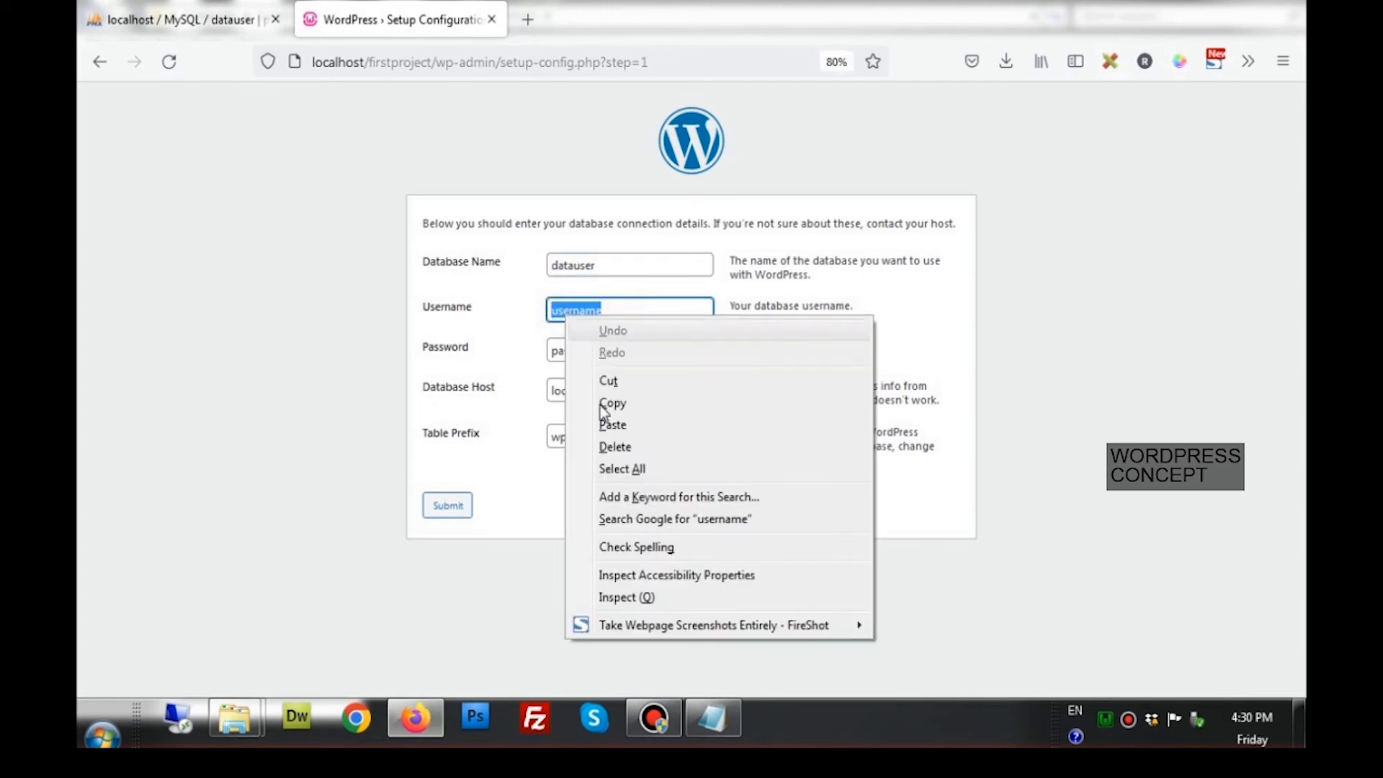
click(600, 398)
double_click(608, 265)
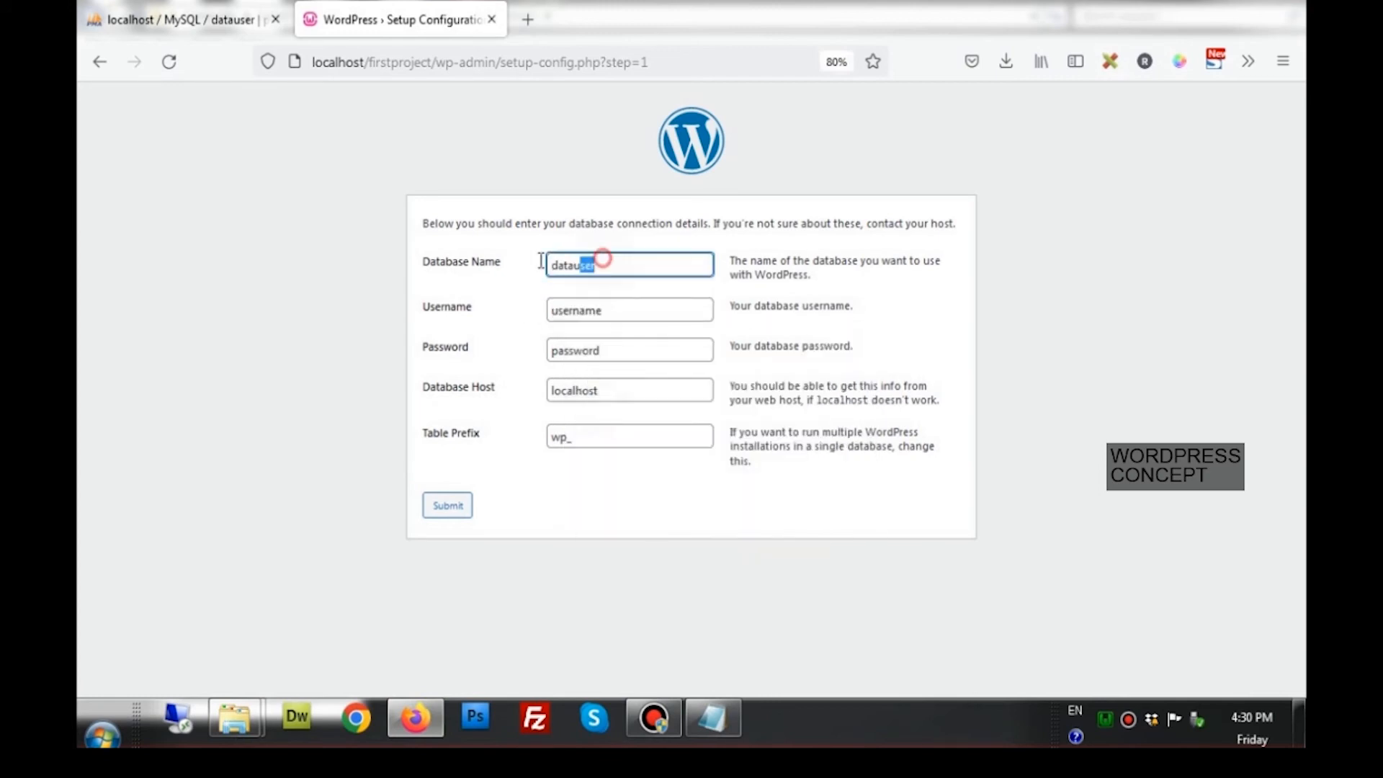
right_click(575, 270)
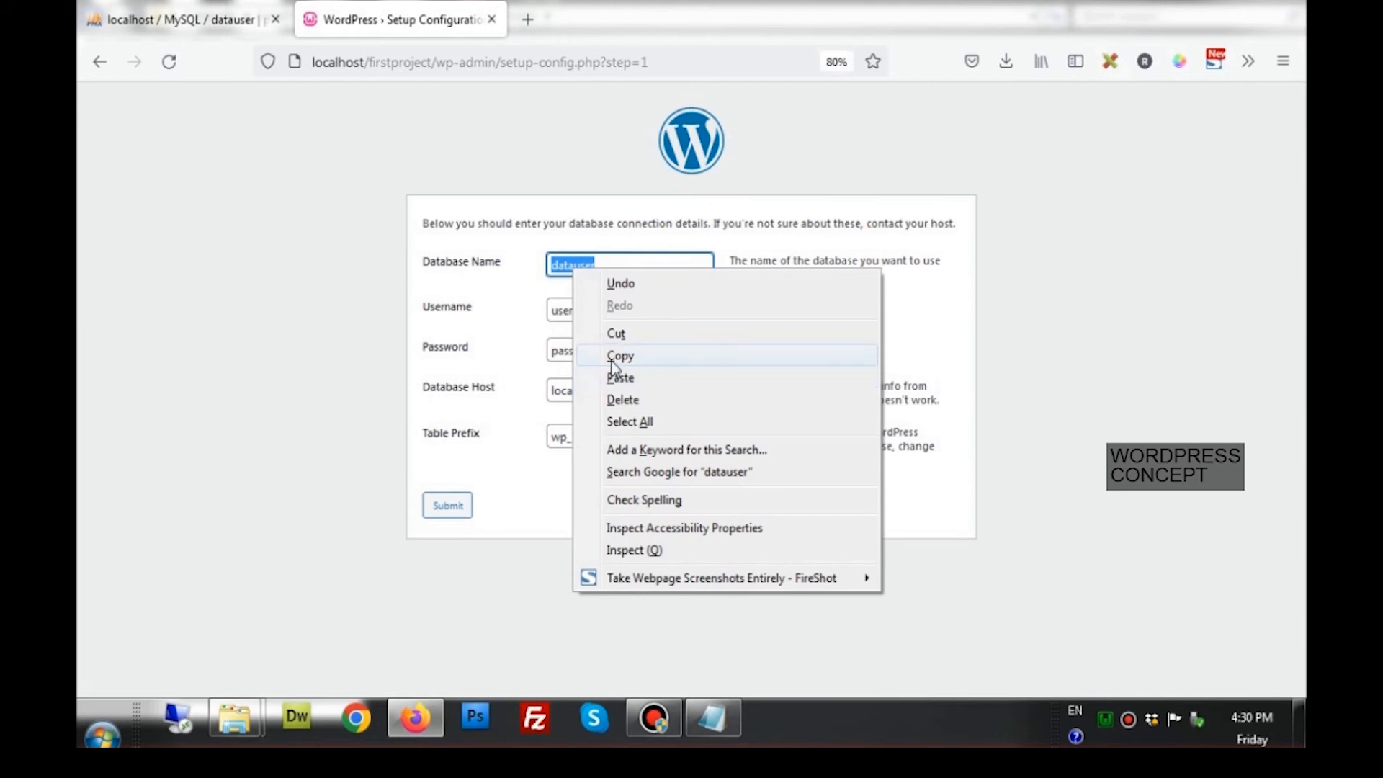
click(609, 357)
drag(615, 312, 530, 314)
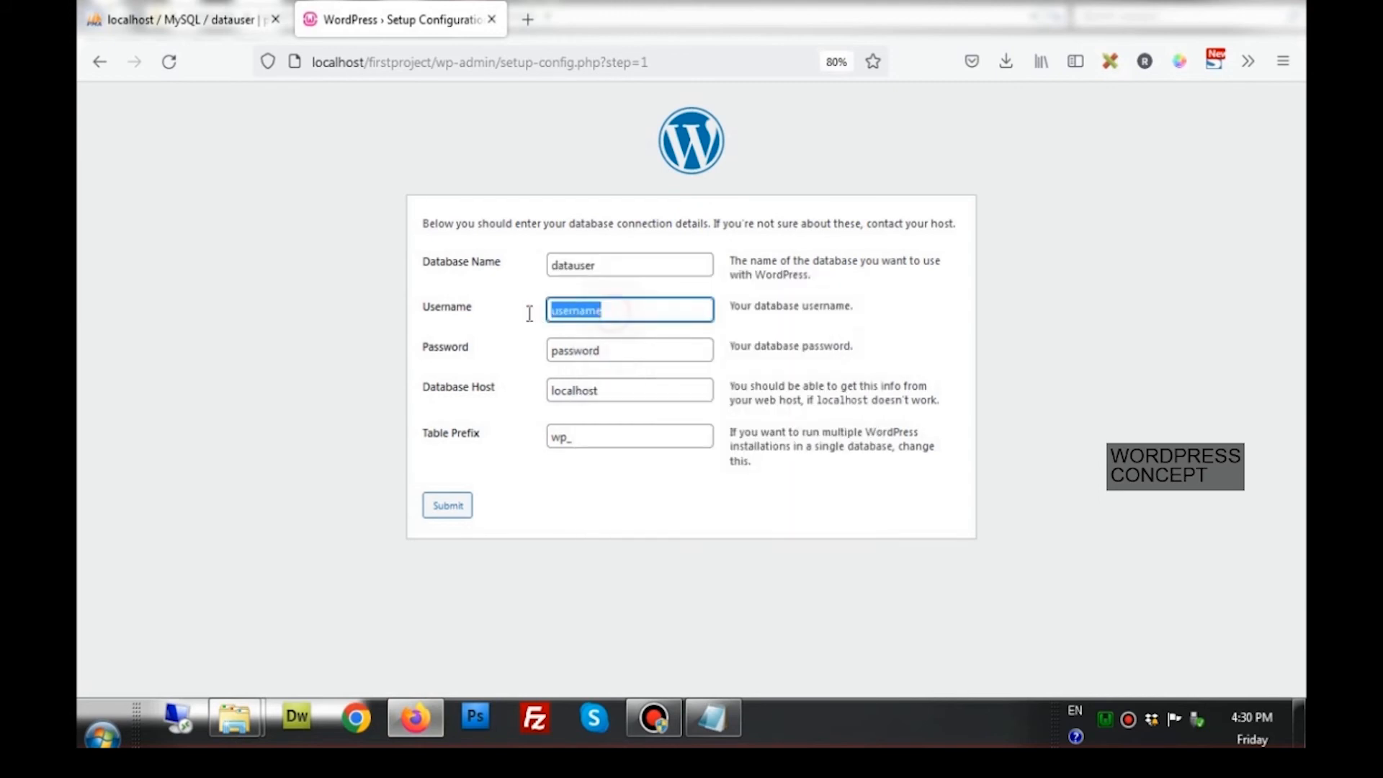
right_click(569, 312)
click(615, 428)
Copy the database password from the lesson notes into the Password field
click(709, 717)
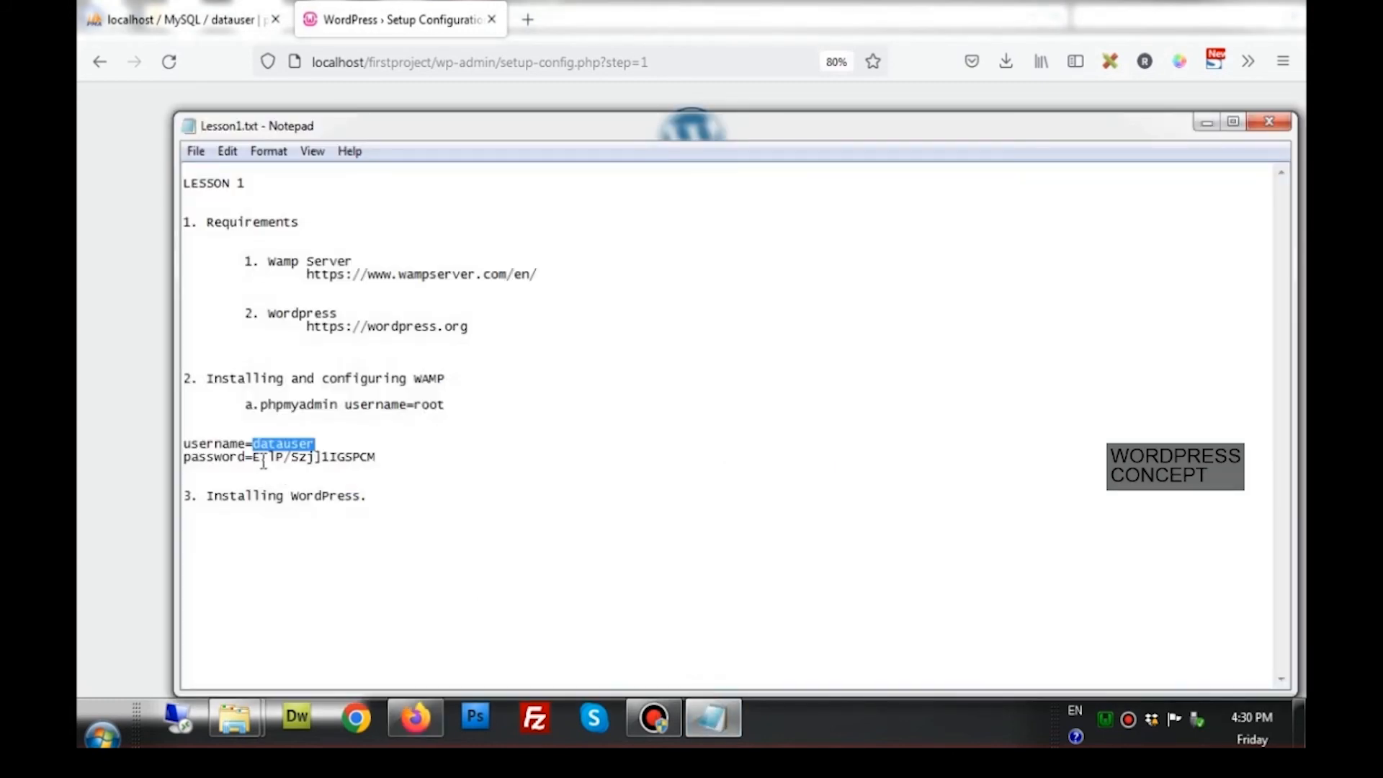
drag(259, 462, 326, 462)
drag(254, 459, 382, 459)
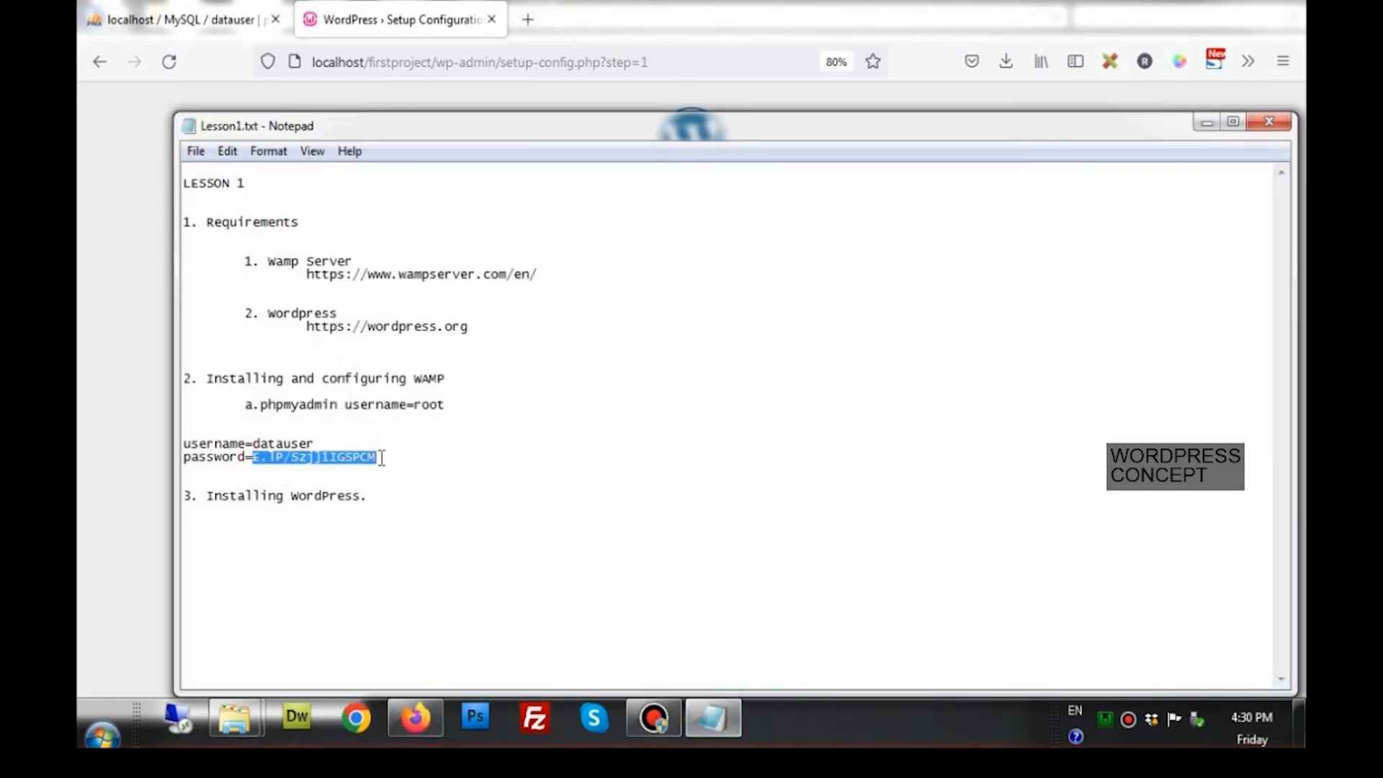
click(416, 719)
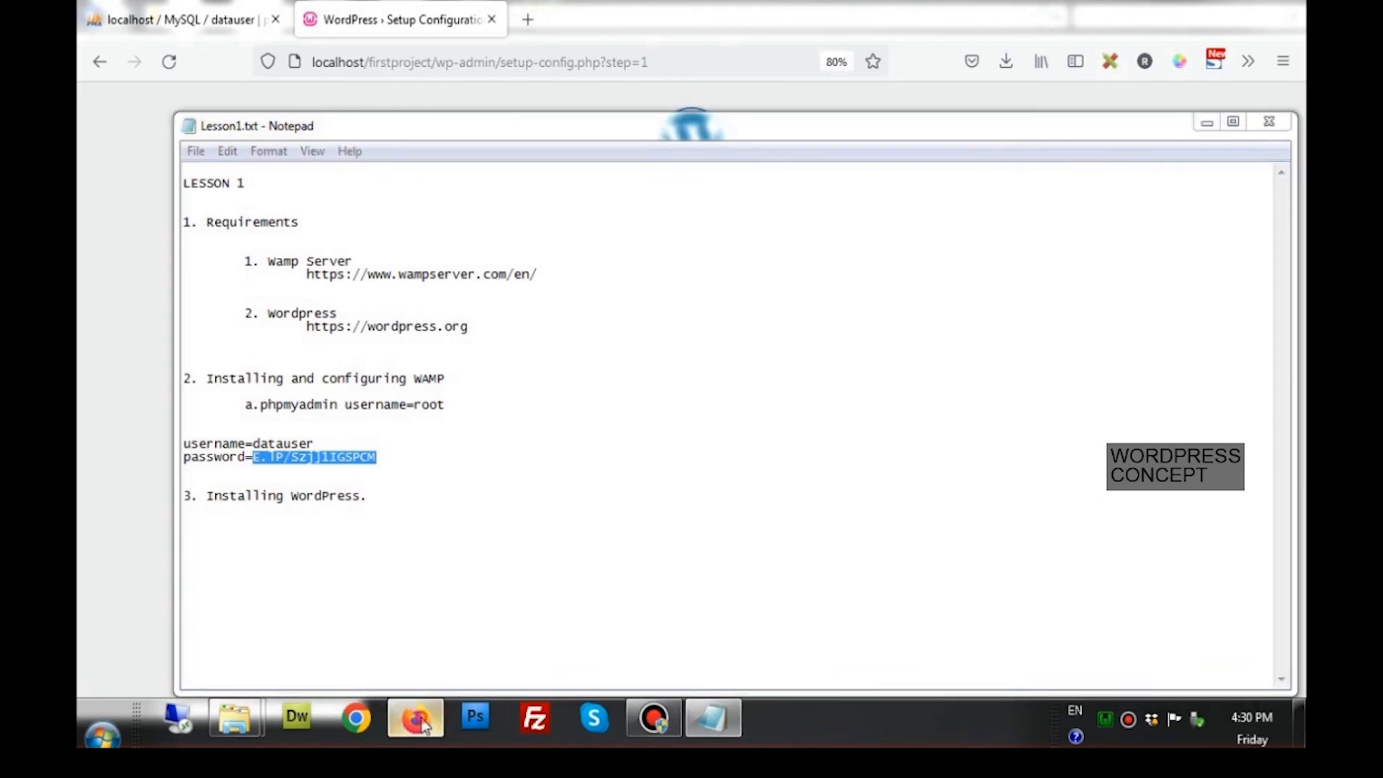
drag(617, 346, 531, 346)
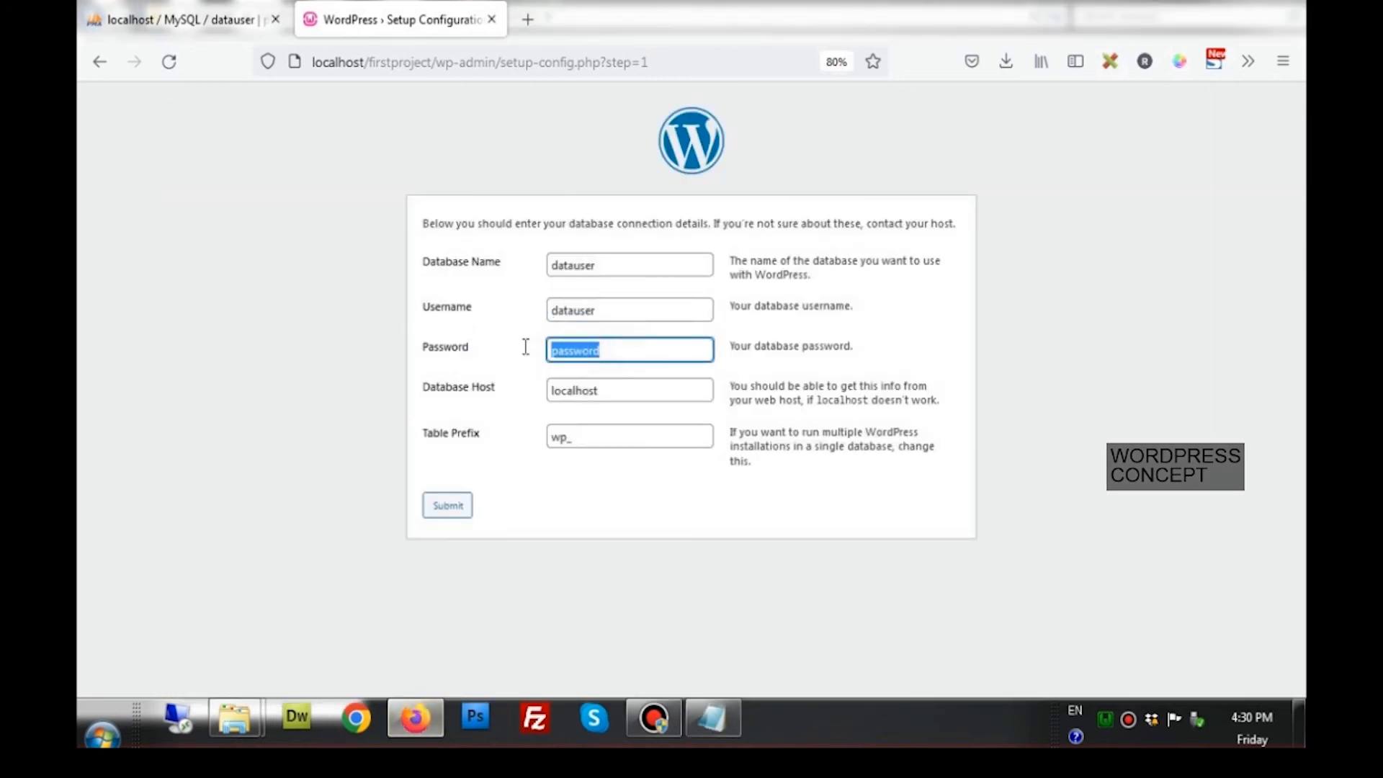
right_click(561, 349)
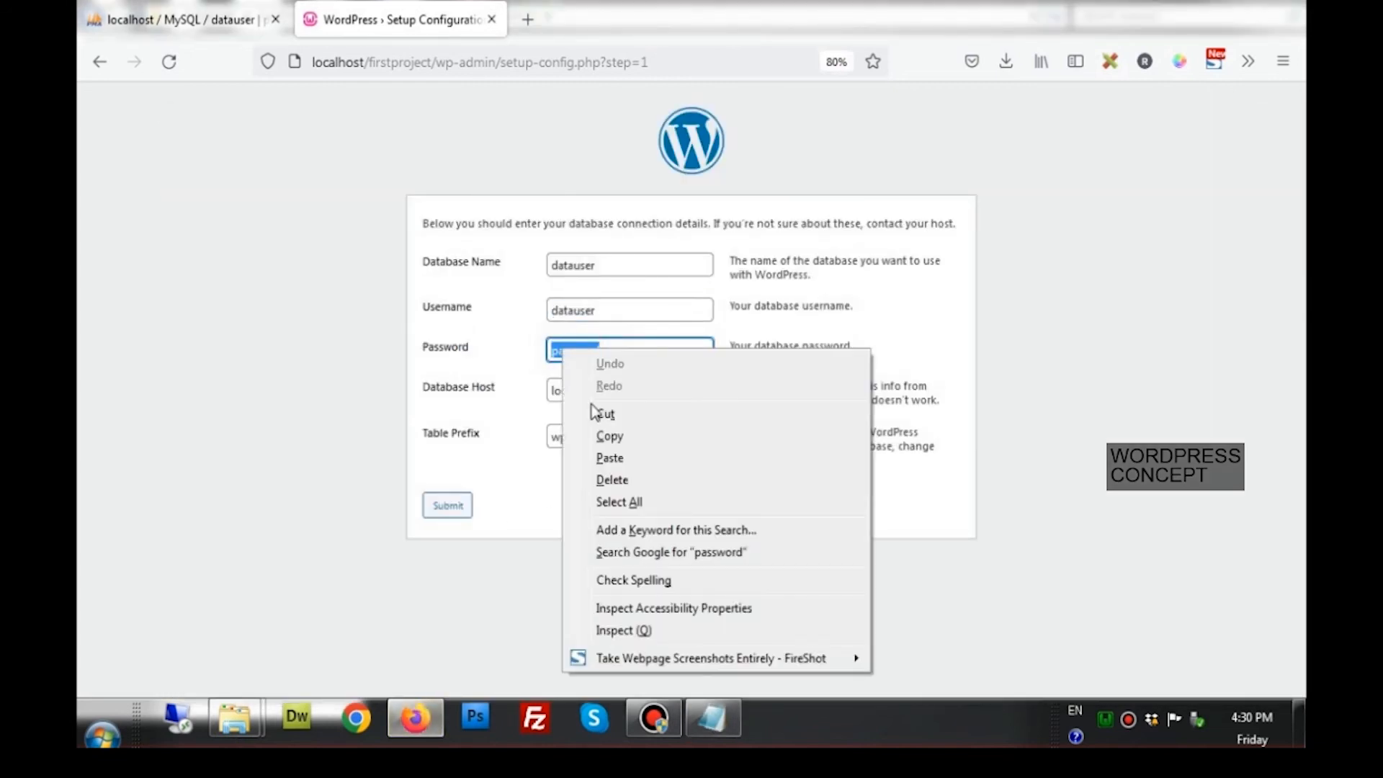
click(609, 457)
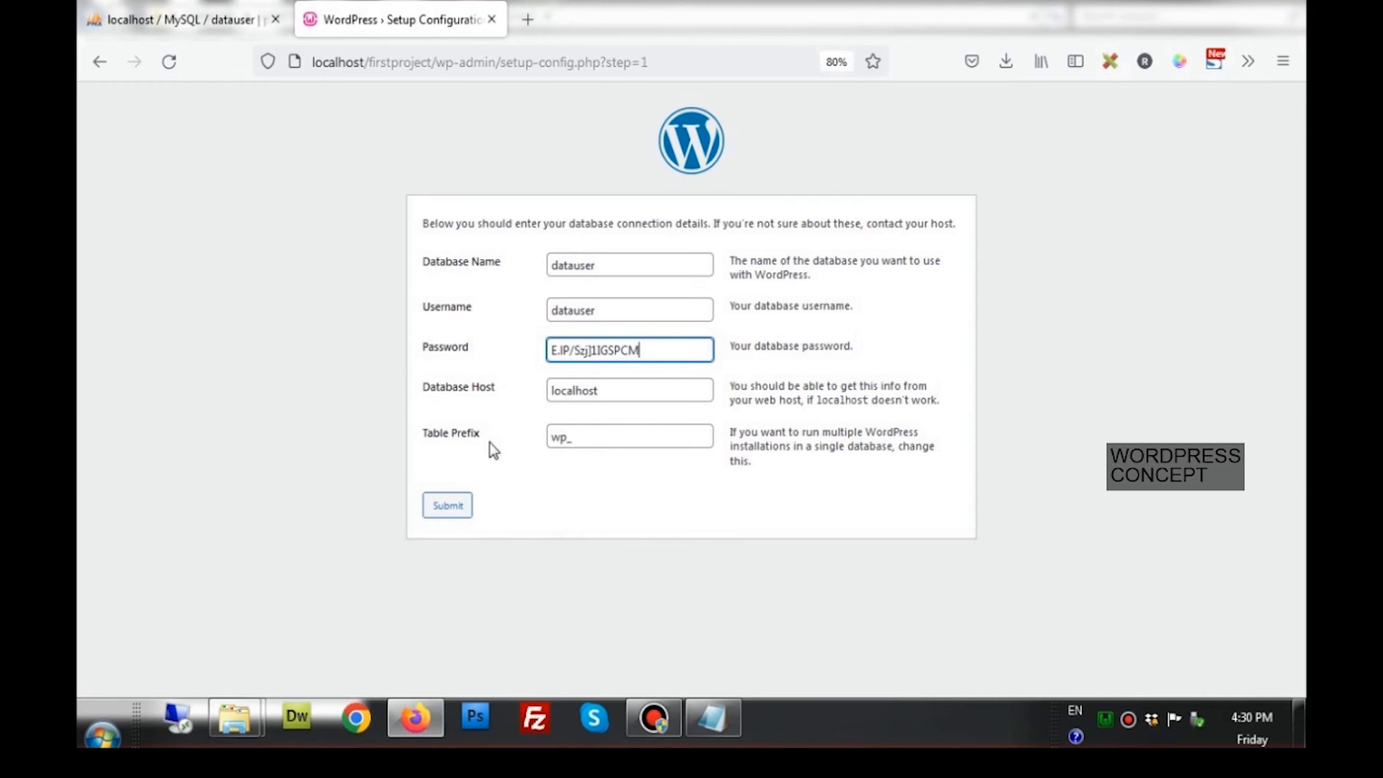
Submit the database details, run the installation, and enter the site title 'First Project'
click(442, 508)
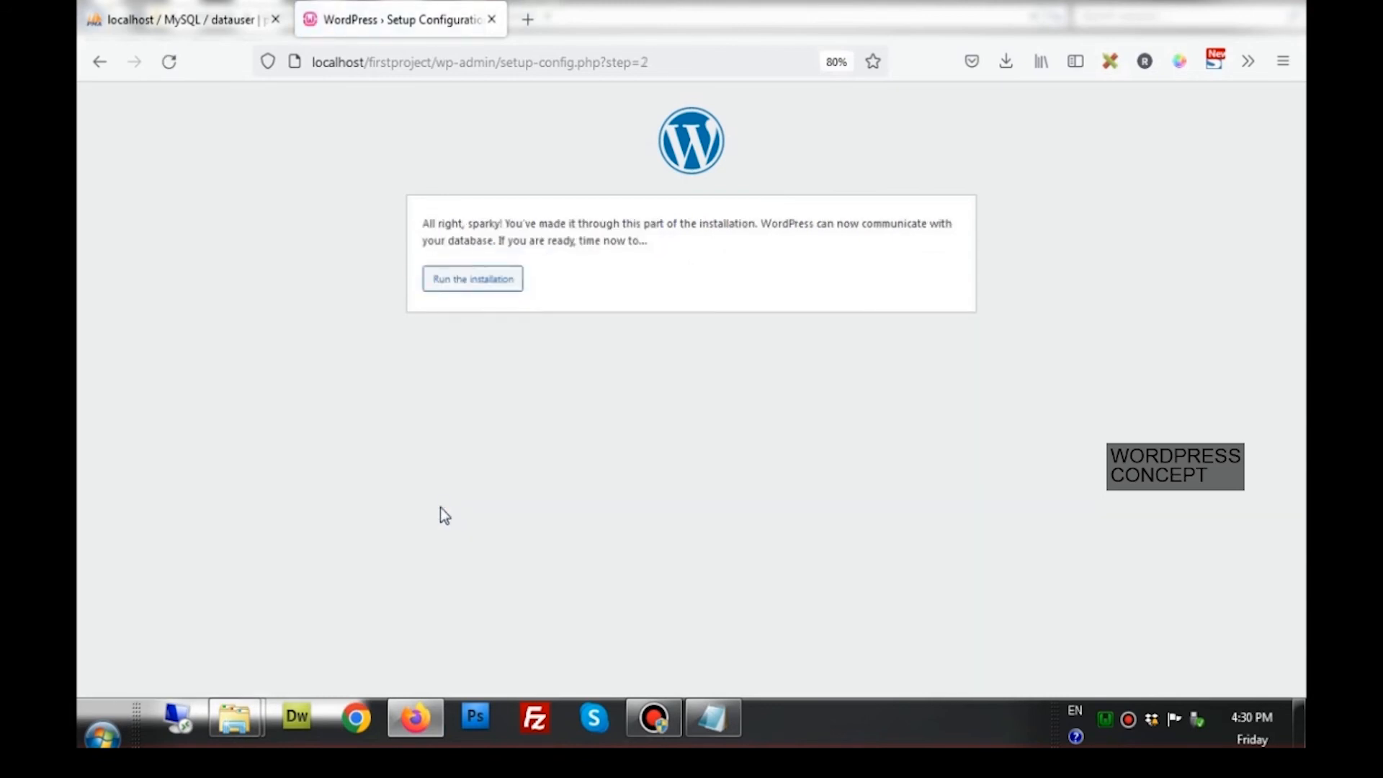
click(493, 279)
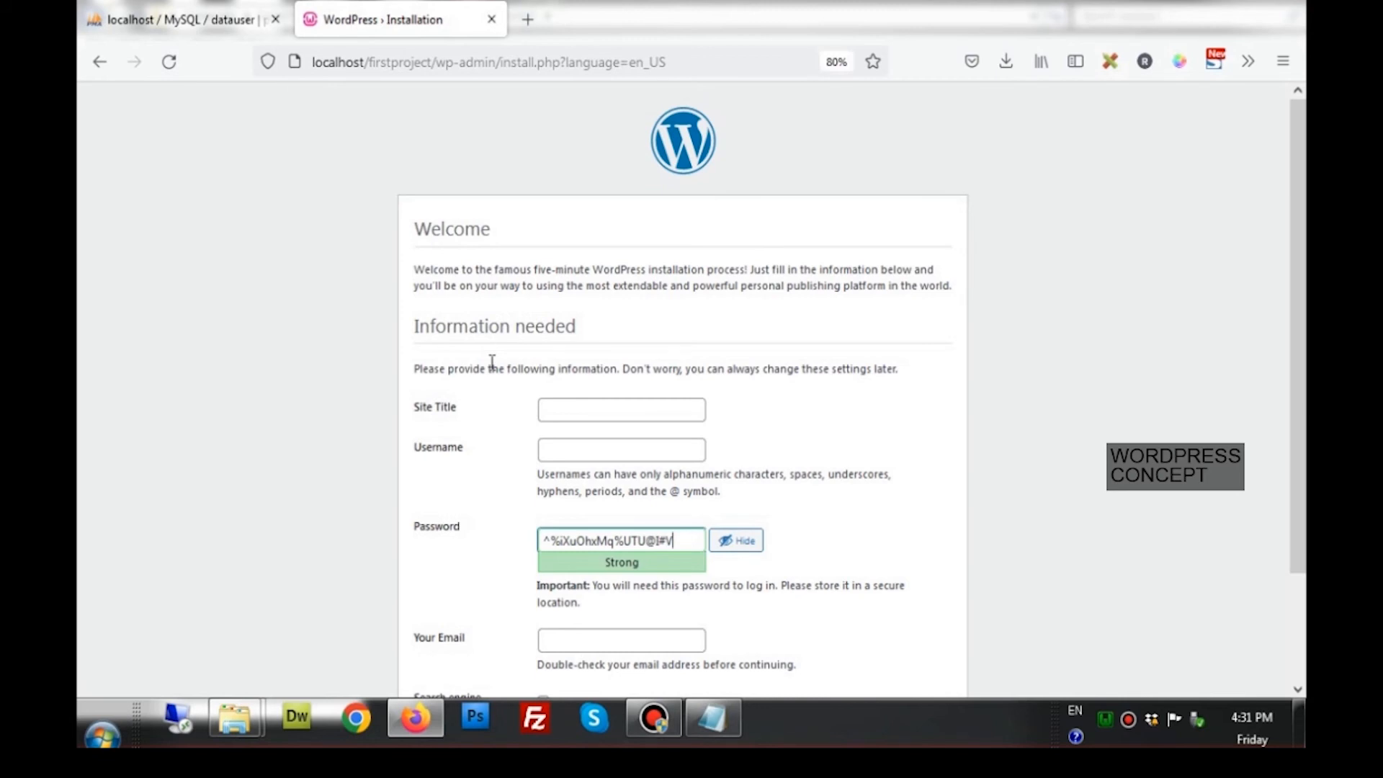
click(568, 411)
text(First)
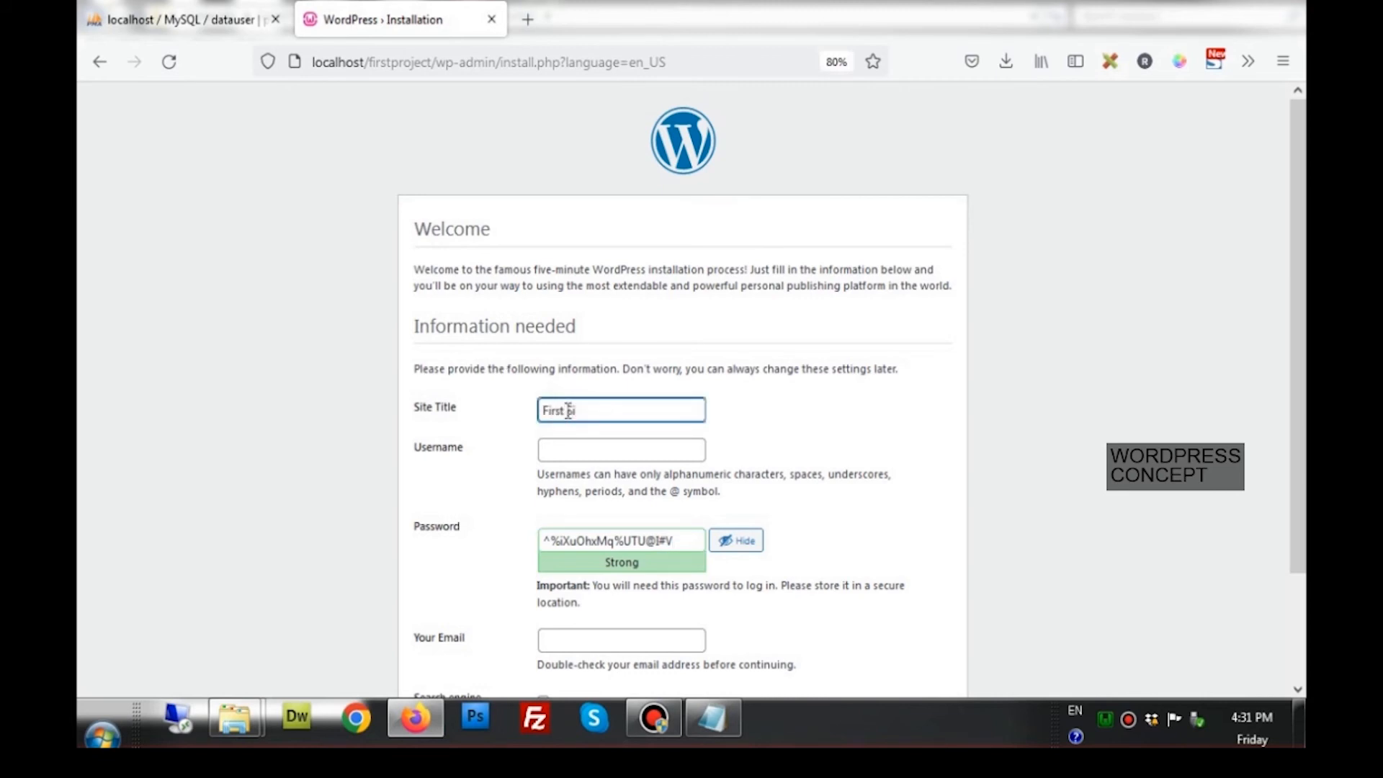
text( Project)
Enter username admin, select the weak autofilled password, and bring up the Lesson1.txt notes
click(605, 458)
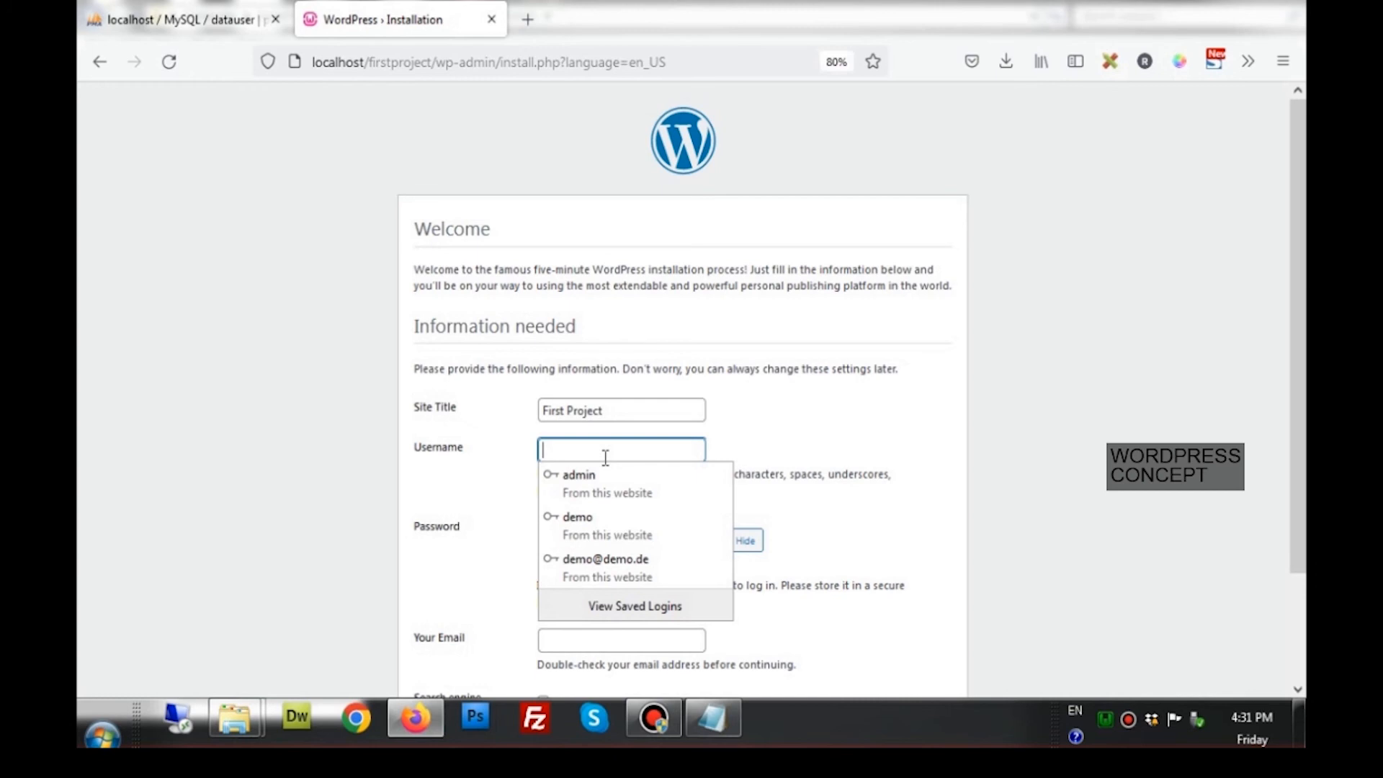
text(admin)
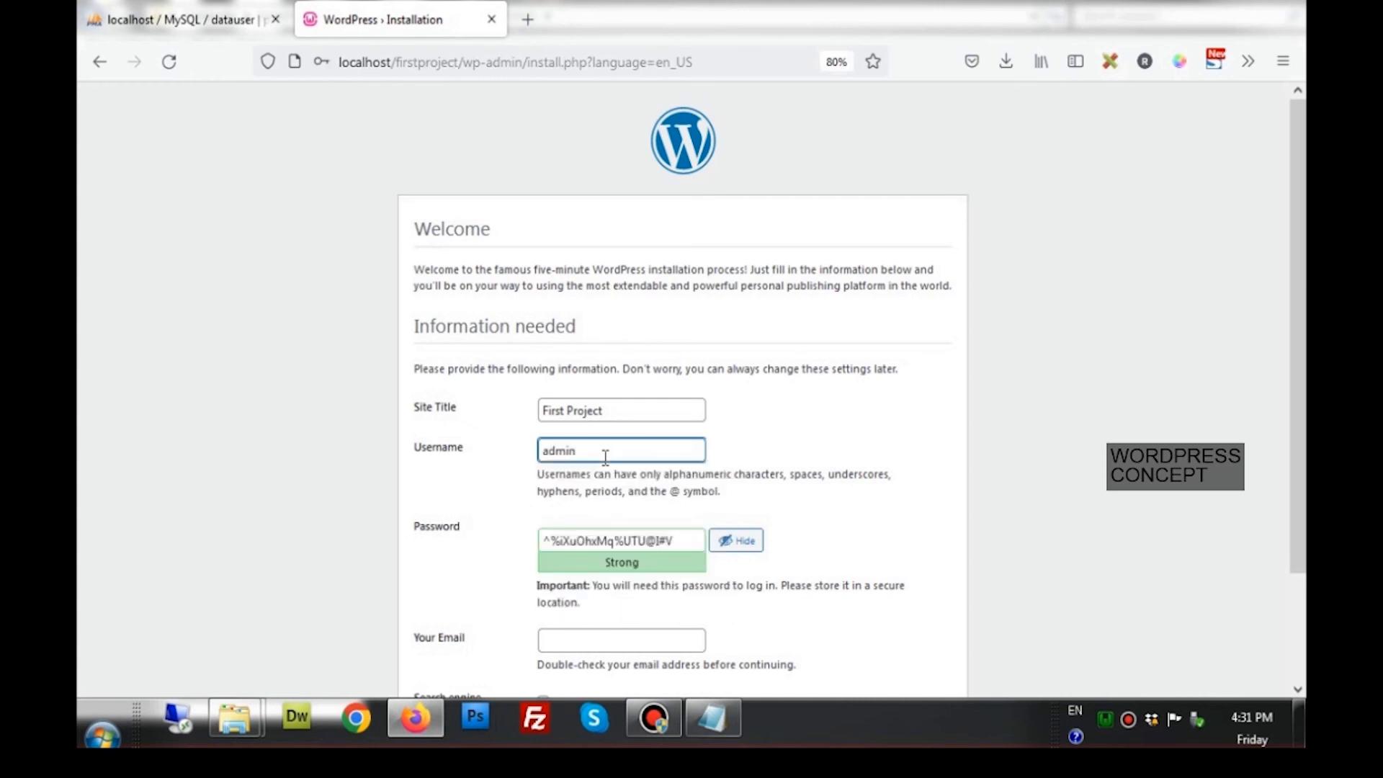
key(Down)
key(Down)
key(Return)
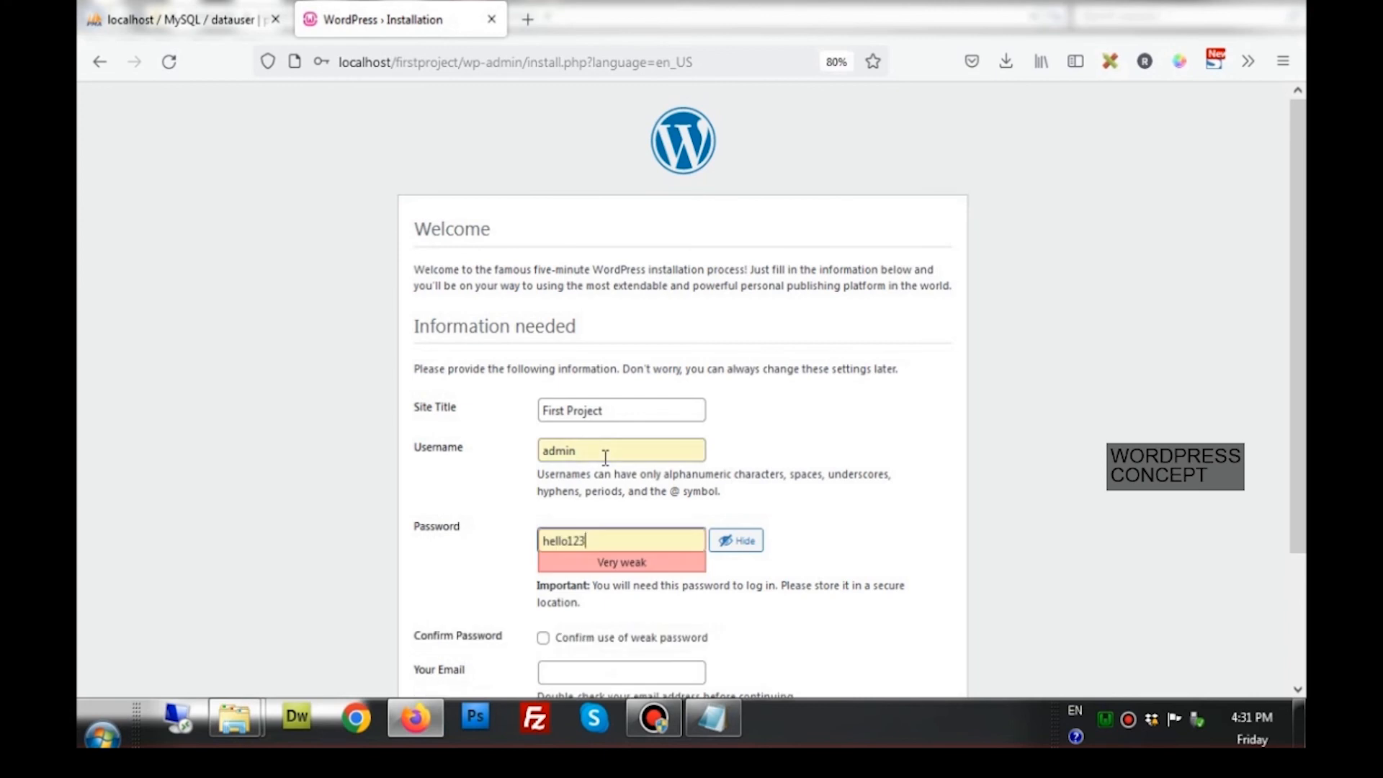
drag(596, 542, 534, 543)
scroll(534, 543, down, 2)
click(713, 718)
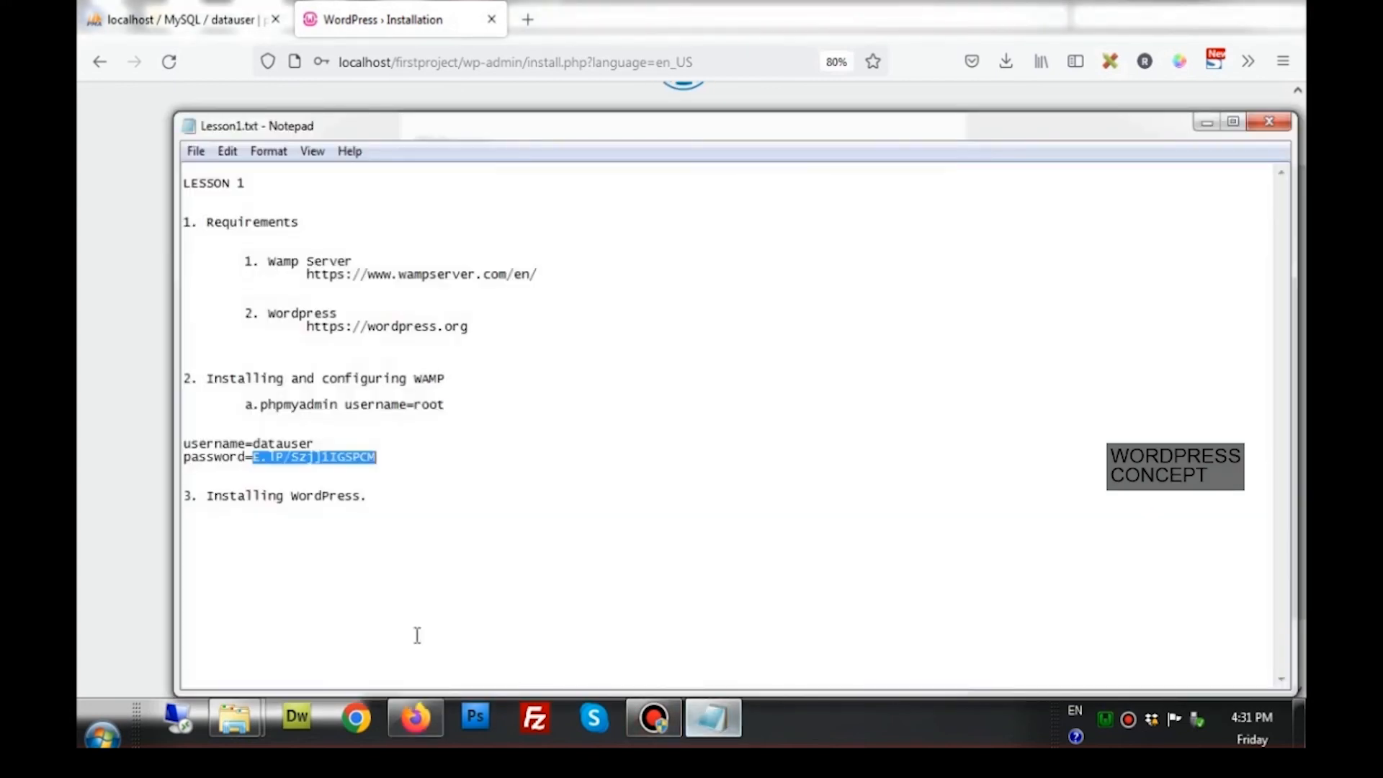
Replace the weak admin password with the one copied from the lesson notes
click(404, 720)
key(ctrl+v)
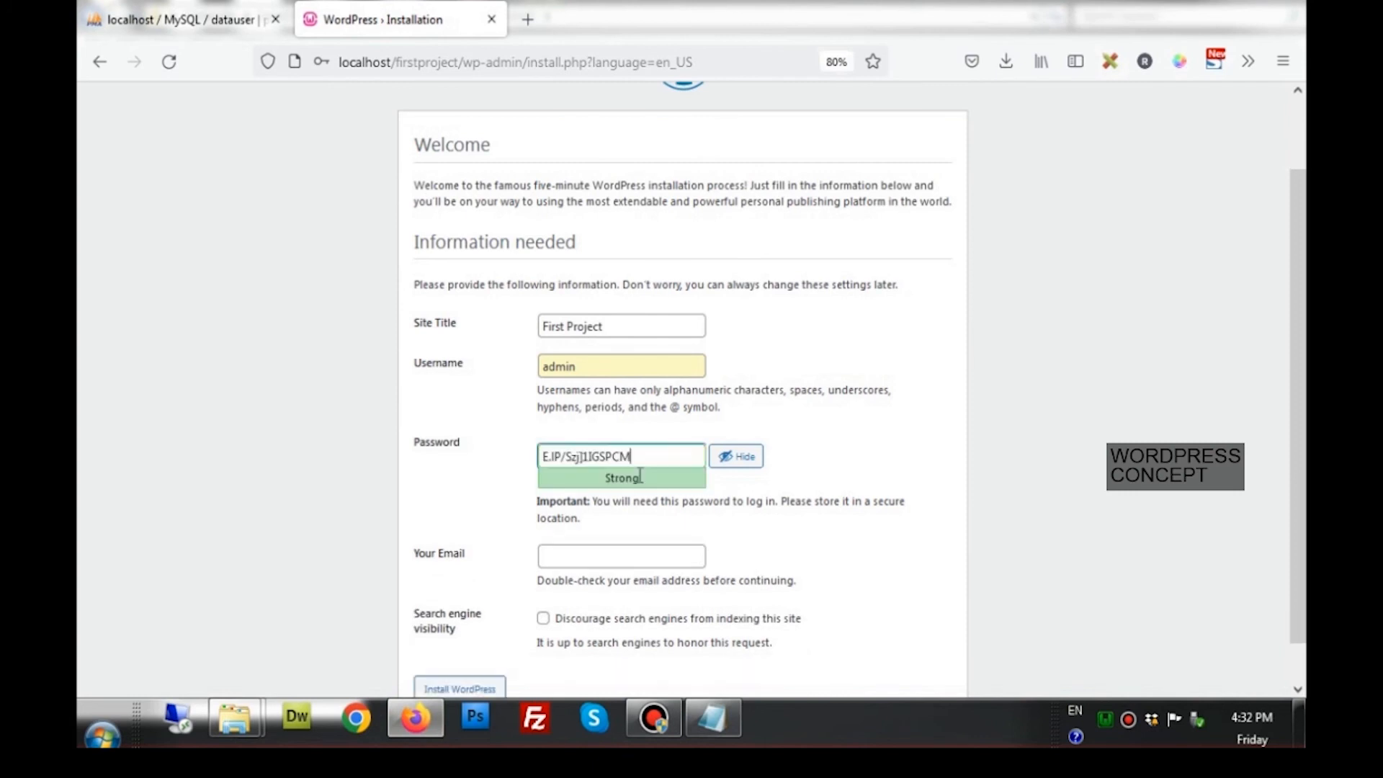
click(745, 538)
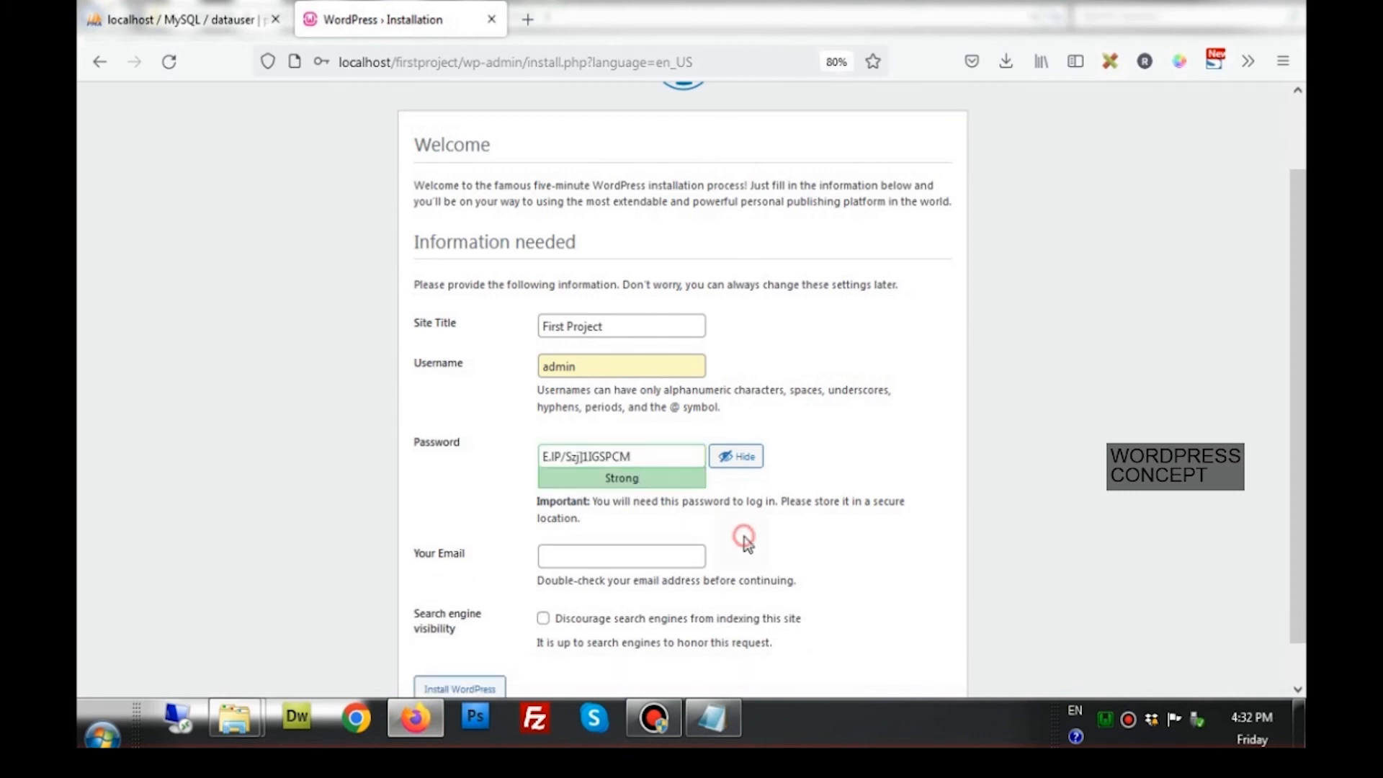
scroll(745, 537, down, 1)
Enter the admin e-mail address and tick Discourage search engines from indexing this site
click(626, 513)
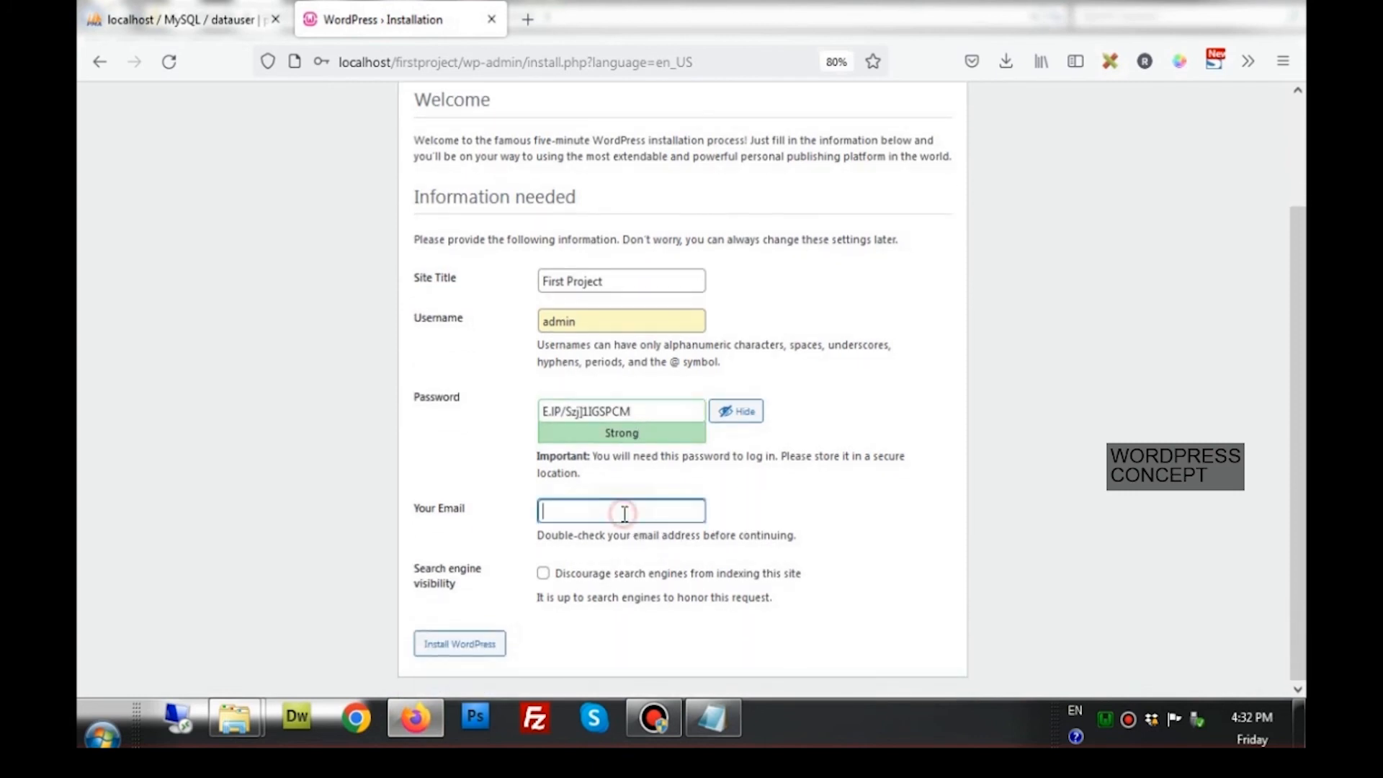
click(542, 575)
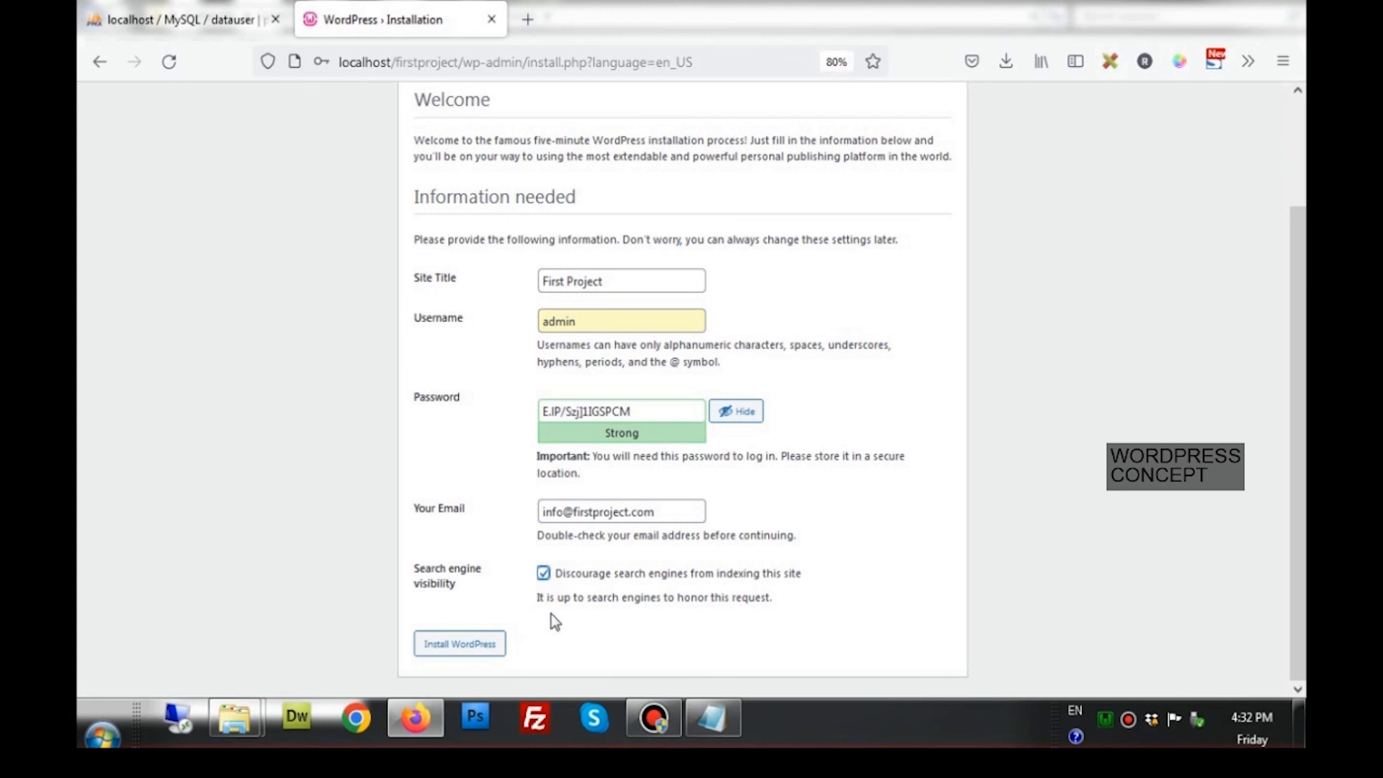
Install WordPress, update the saved login in Firefox, and restore the page zoom
click(486, 647)
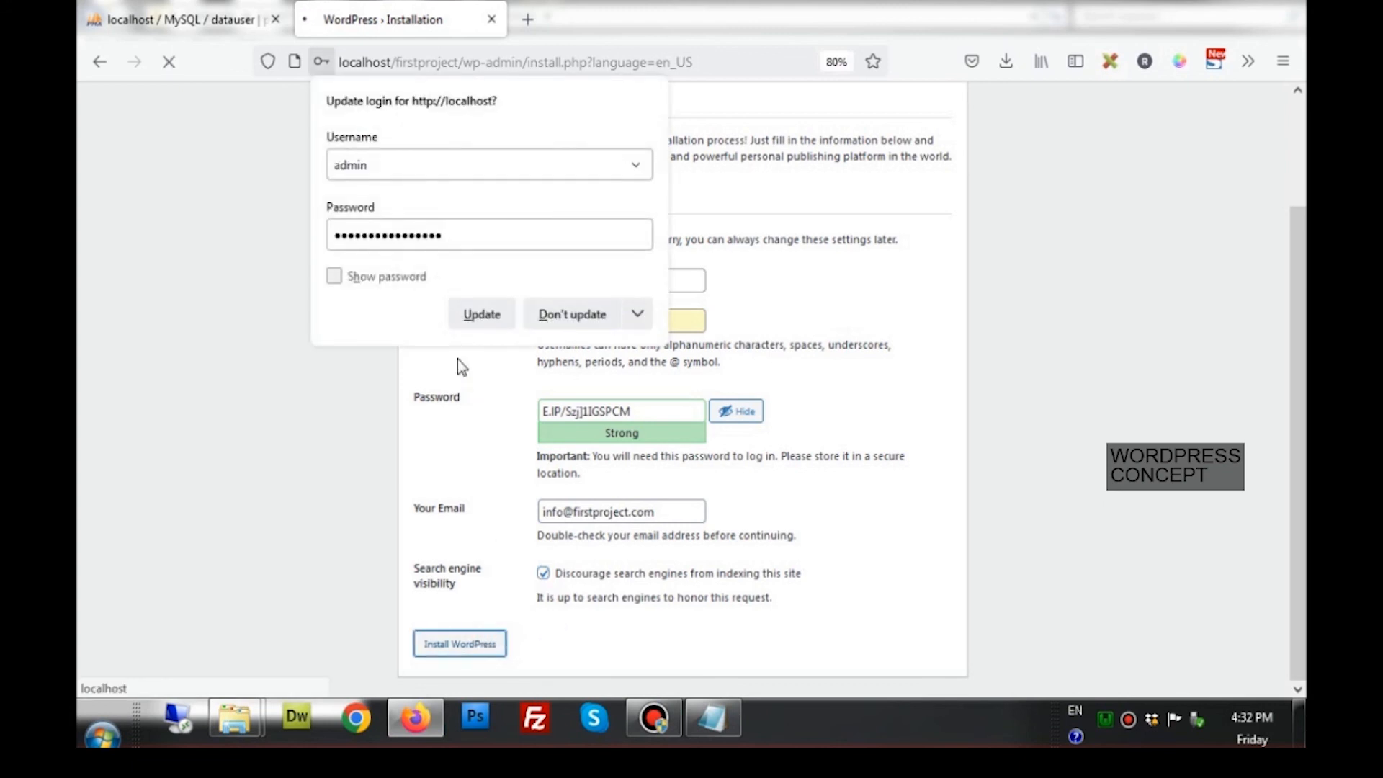
click(476, 313)
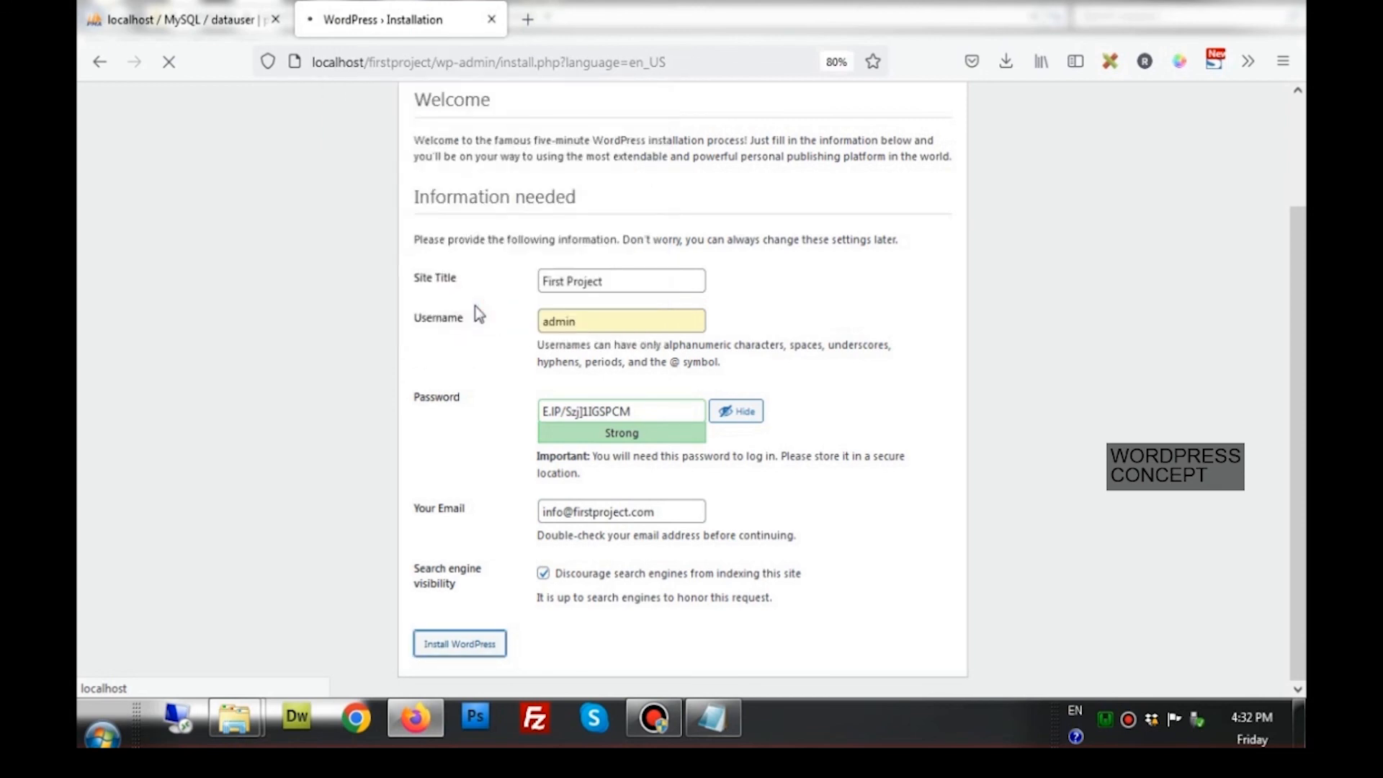
key(ctrl+plus)
key(ctrl+plus)
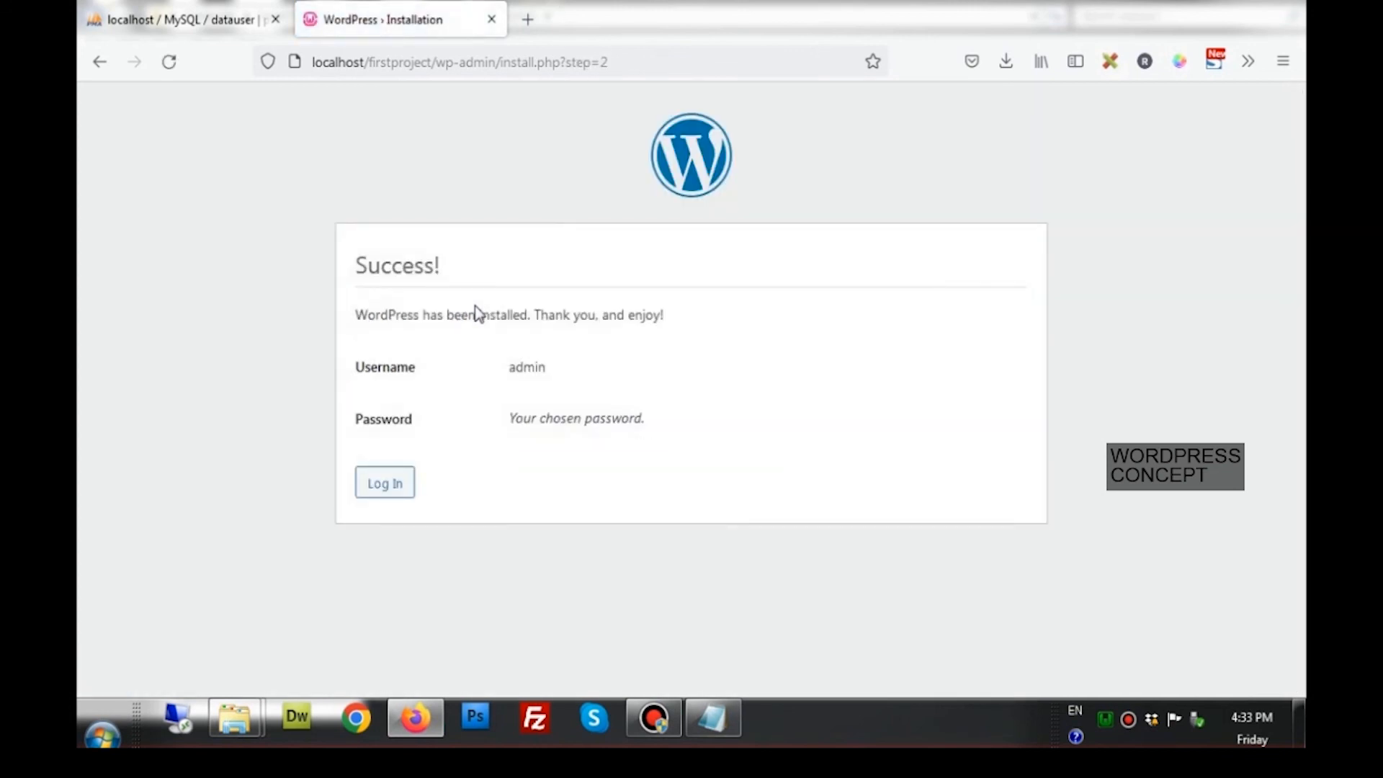
On the login page, fill in the saved admin login and show the password in plain text
click(395, 494)
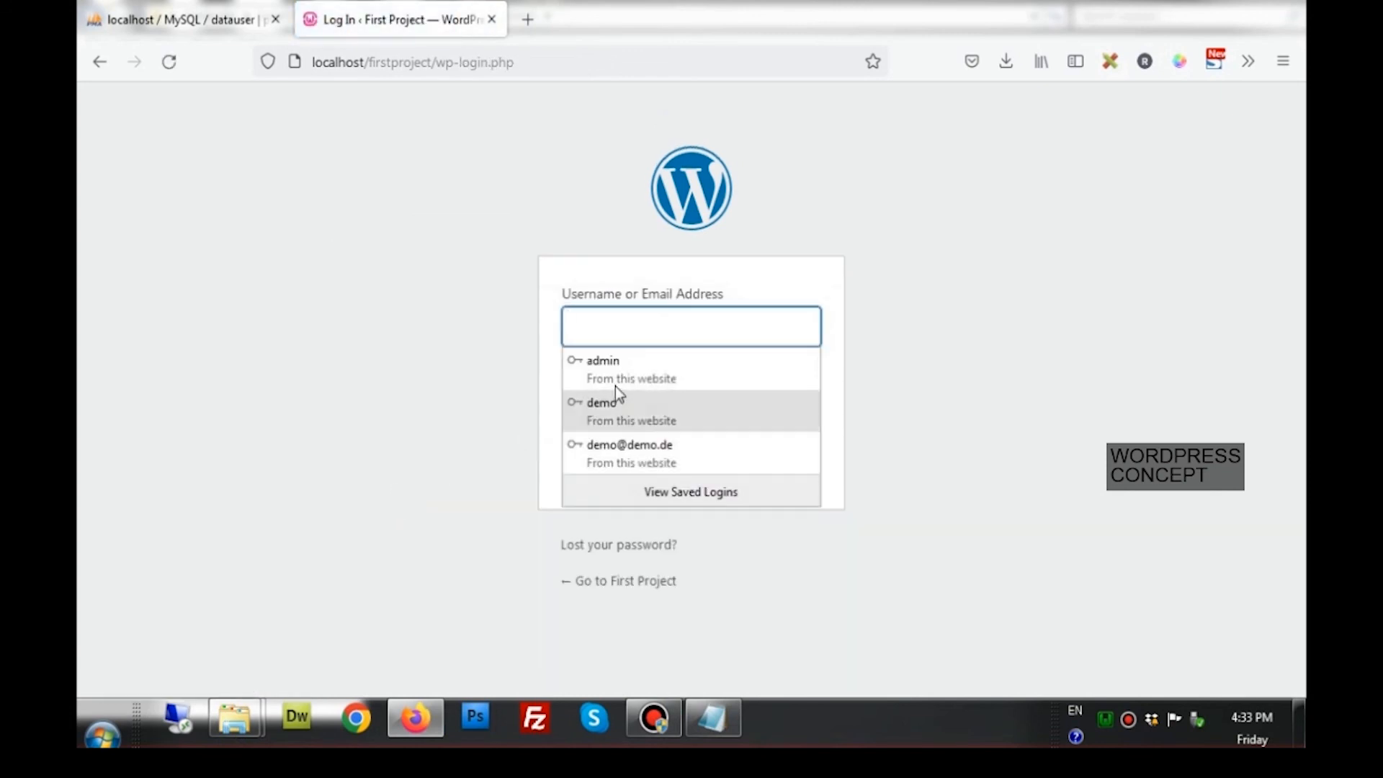
click(626, 378)
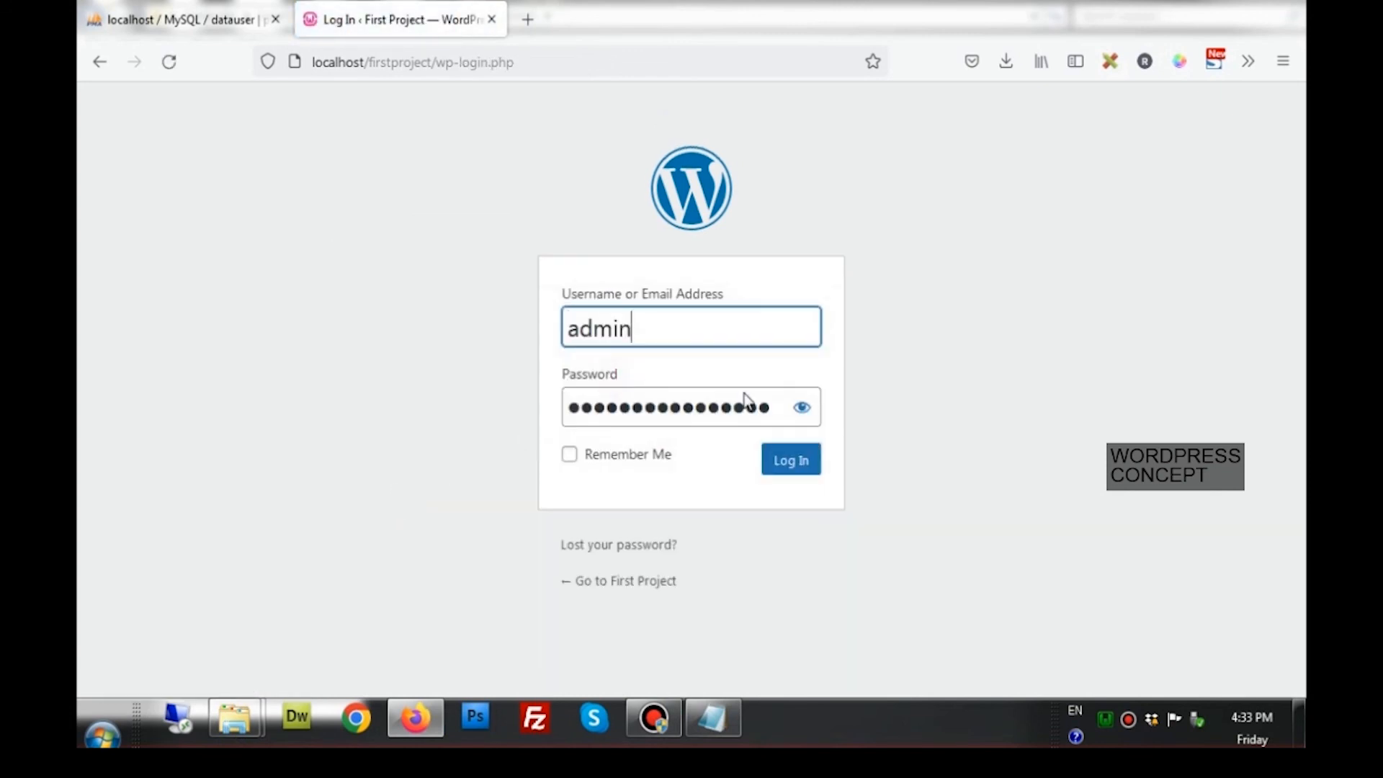
click(799, 408)
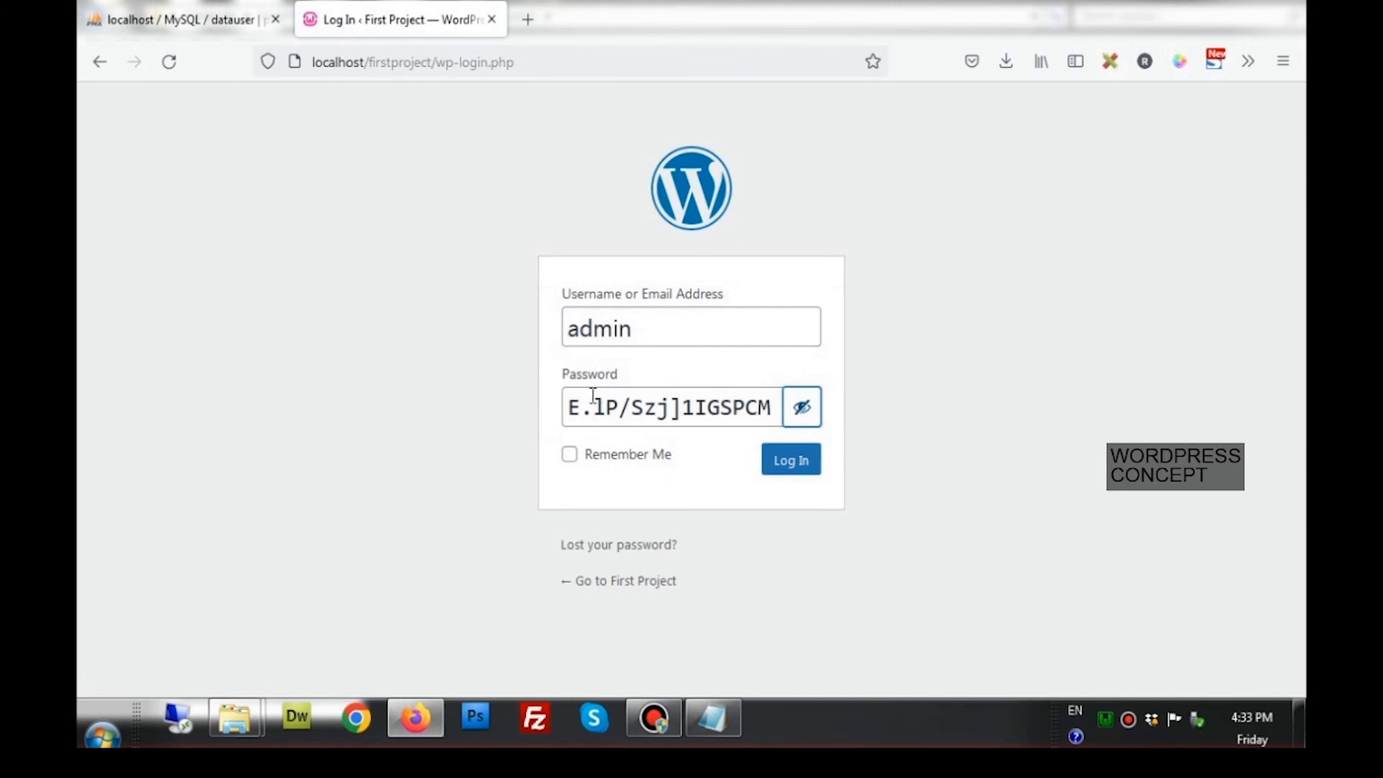
click(641, 341)
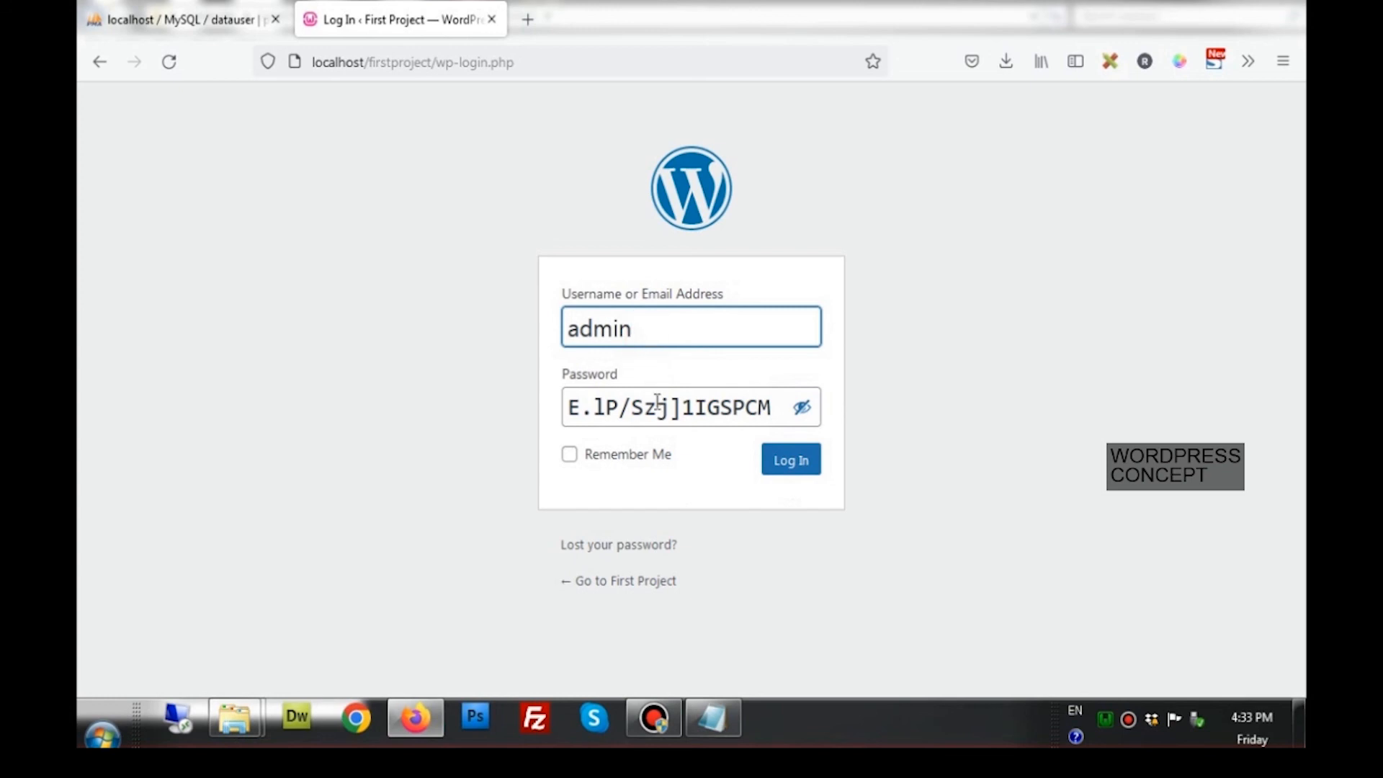
click(580, 415)
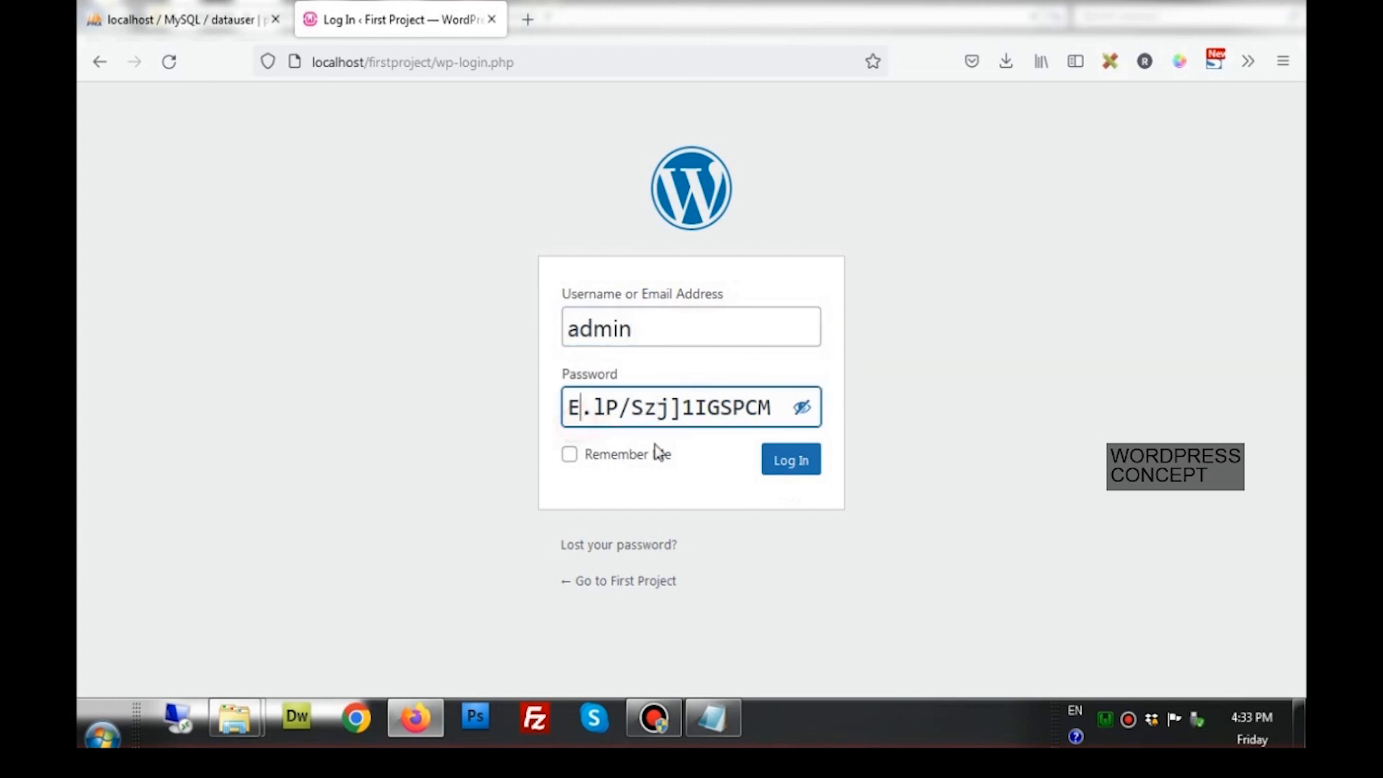
Log in as admin, then open First Project's Visit Site link in a new tab and switch to it
click(788, 478)
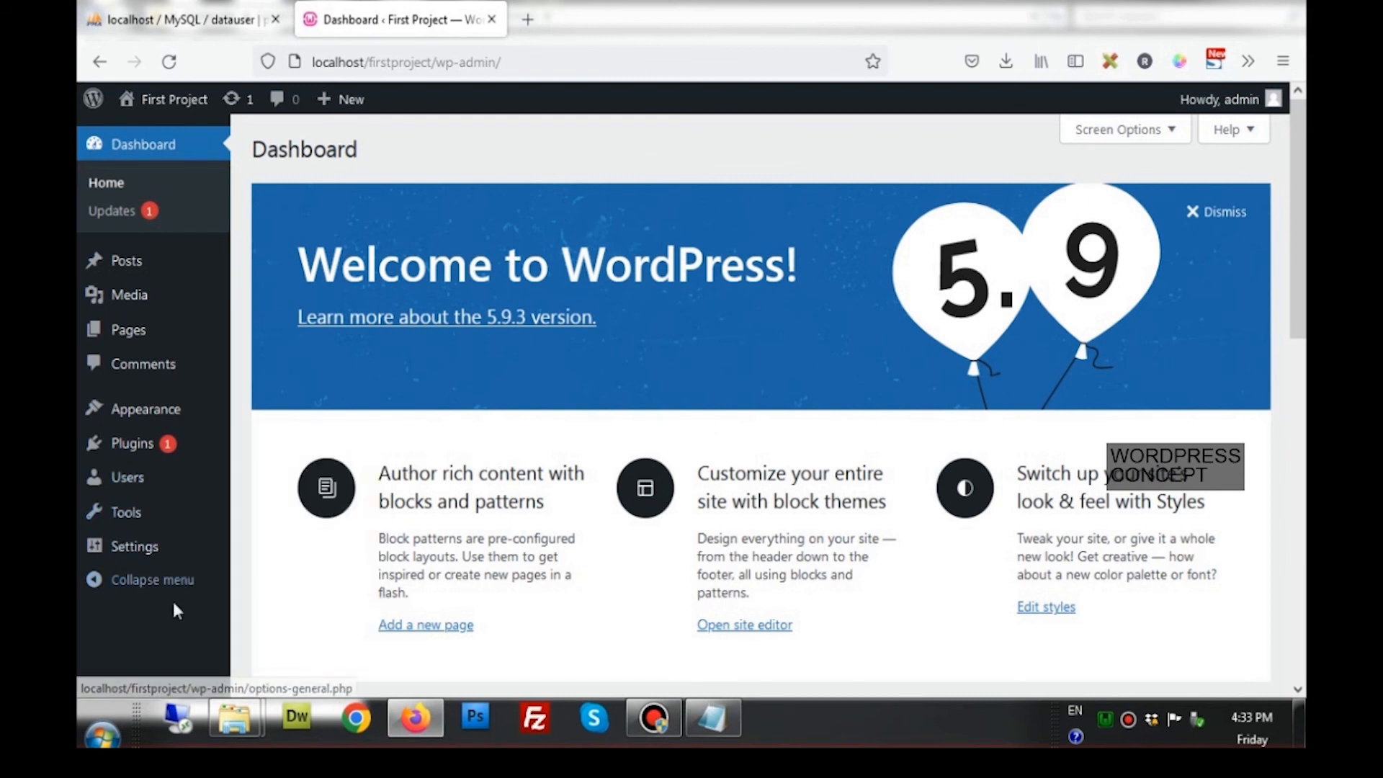
mouse_move(160, 115)
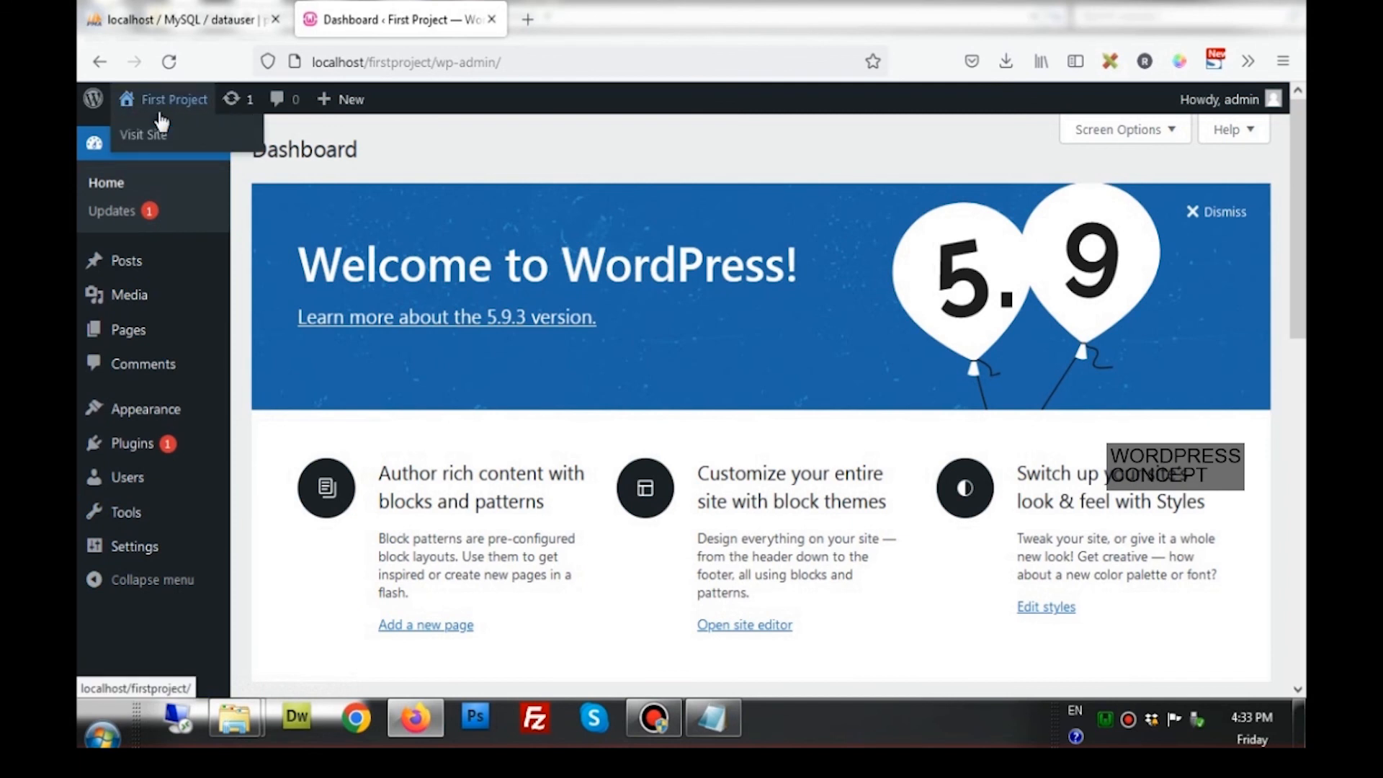
click(156, 137)
right_click(156, 136)
click(167, 142)
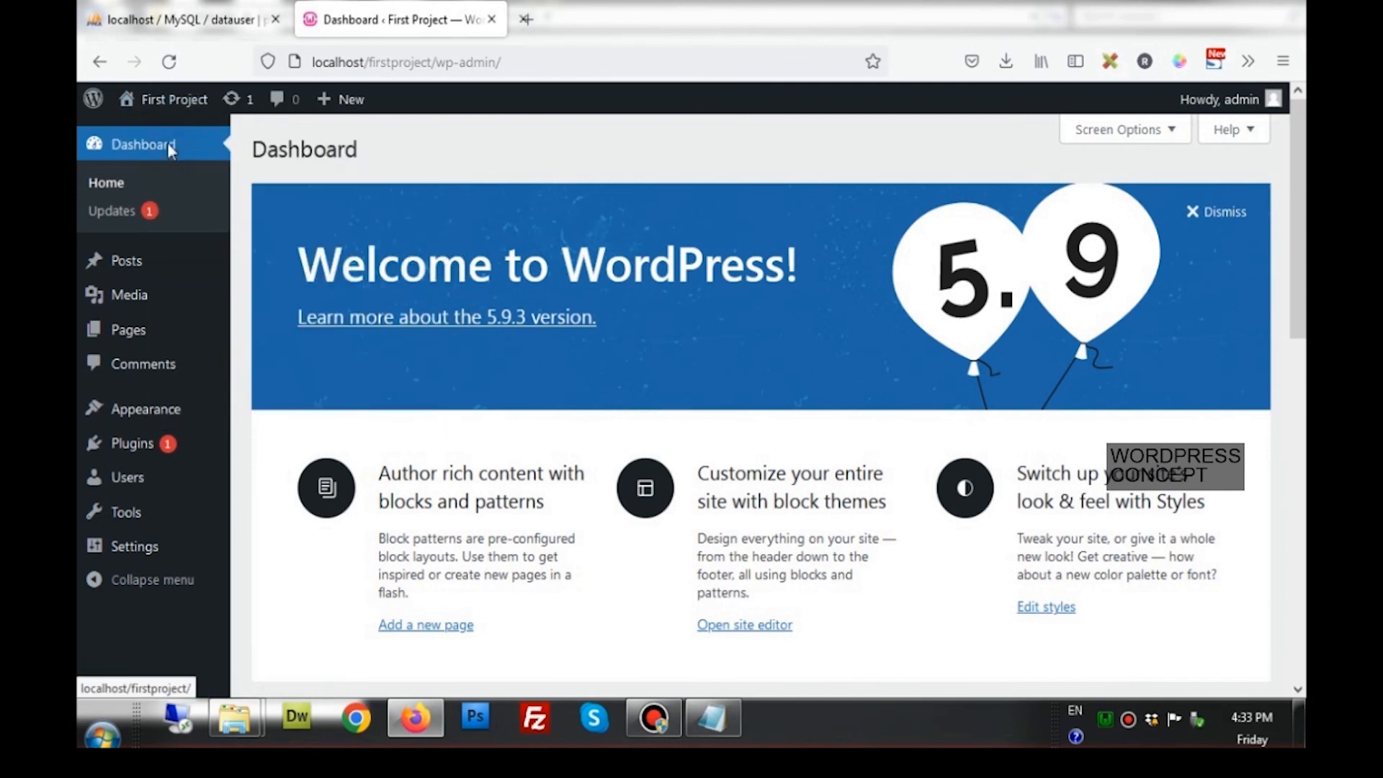
click(593, 21)
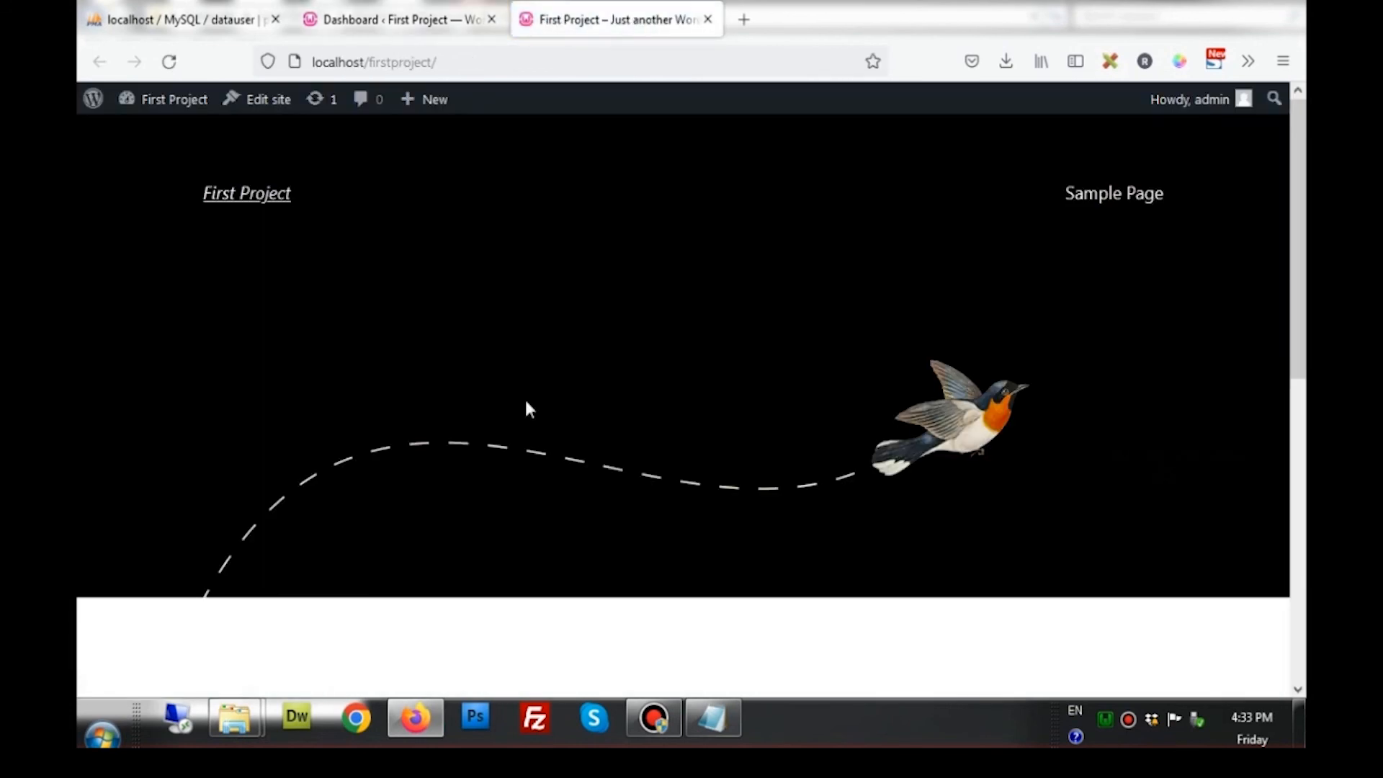
Scroll the default-theme homepage down to the Hello world! post and back, then return to the Dashboard tab
scroll(527, 409, down, 4)
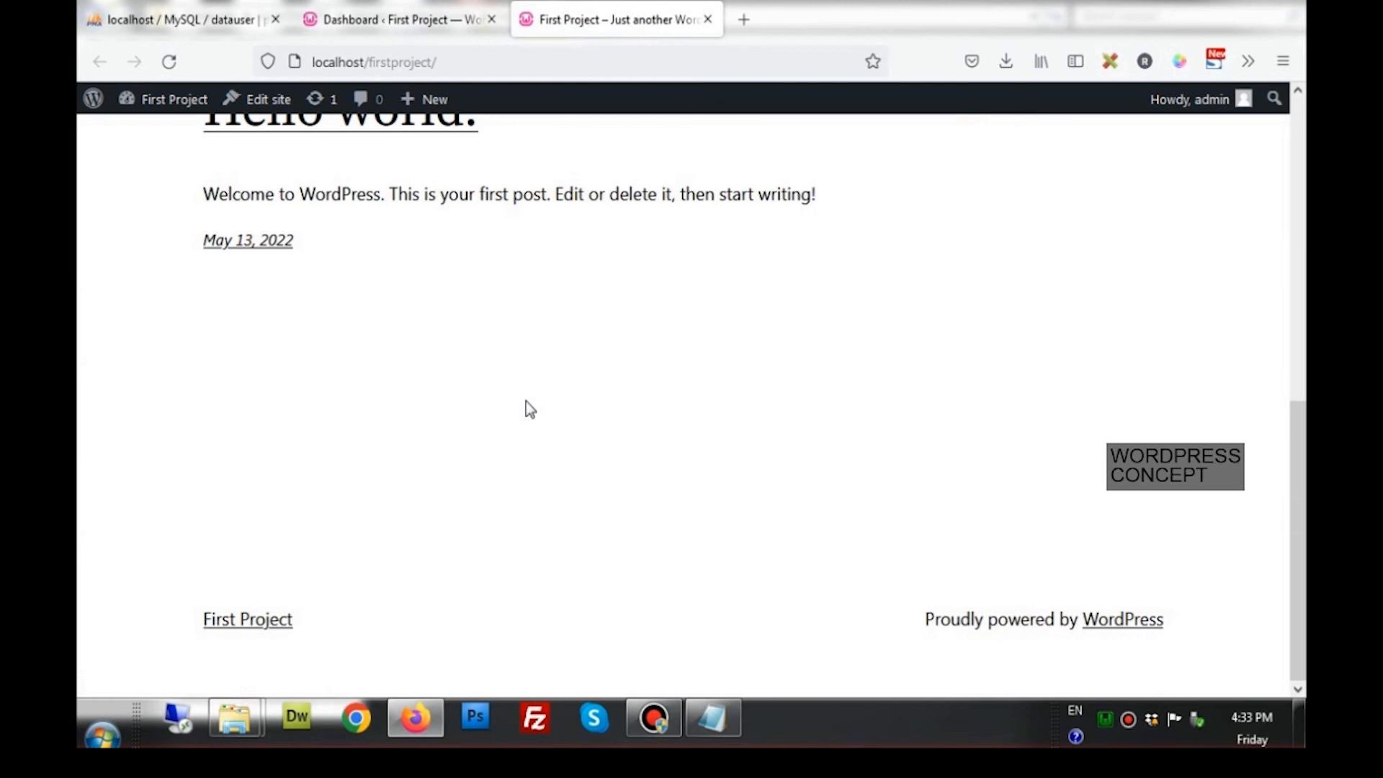
scroll(526, 409, up, 10)
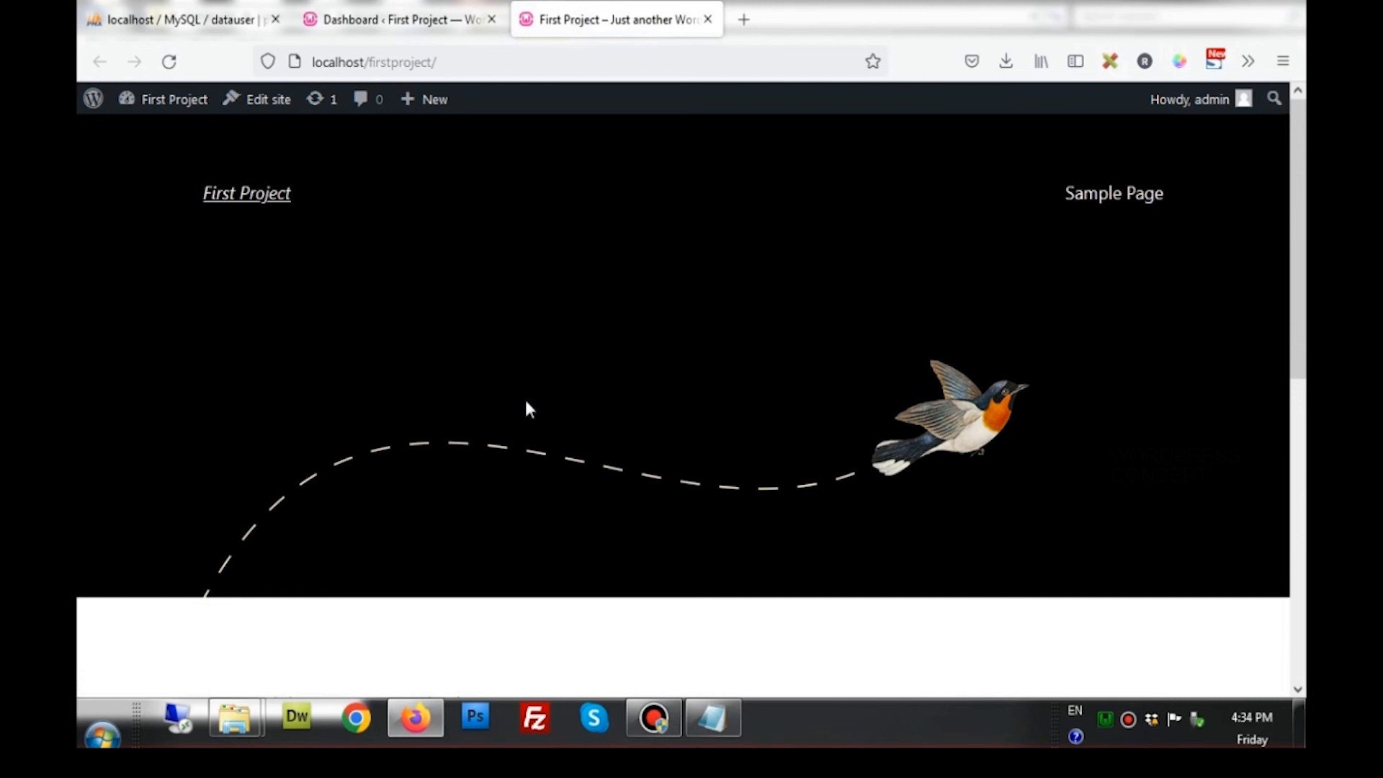
scroll(526, 402, down, 10)
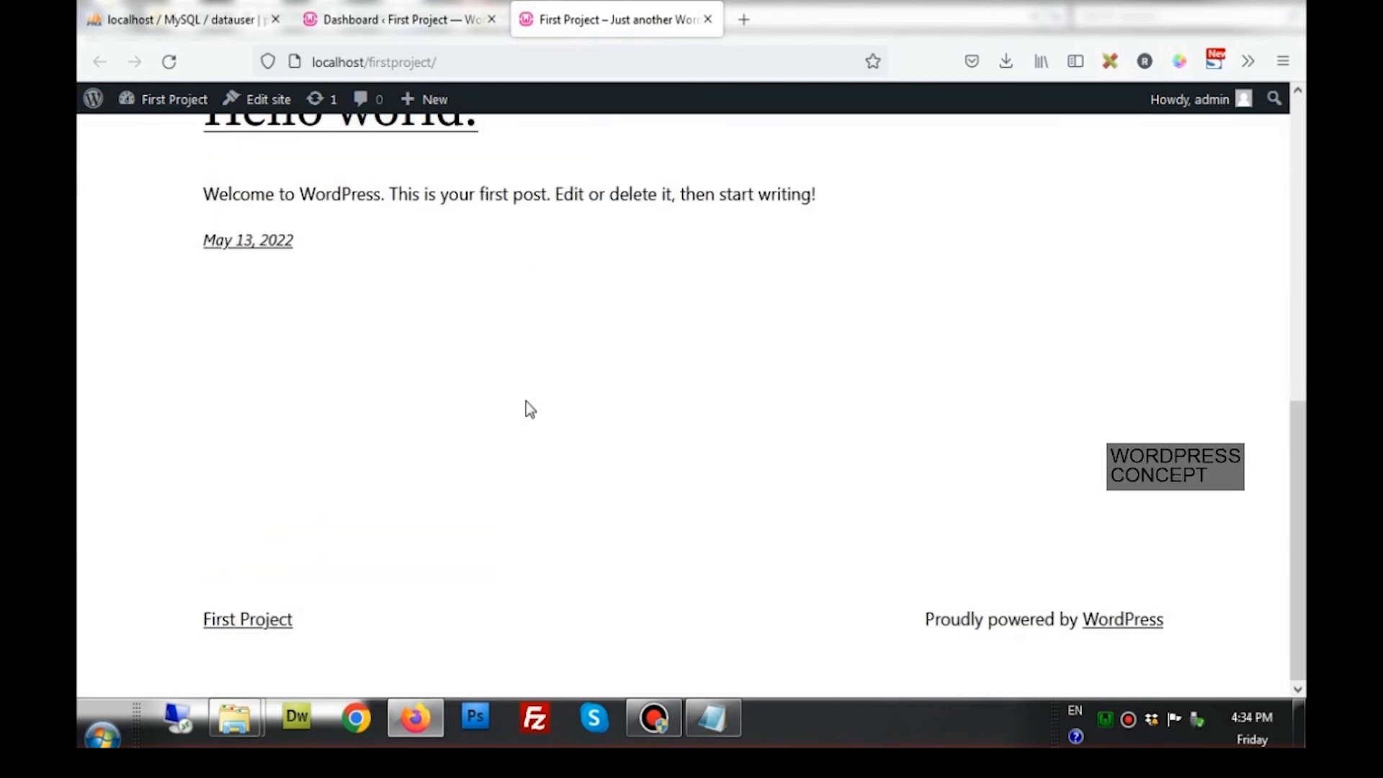
scroll(526, 403, up, 10)
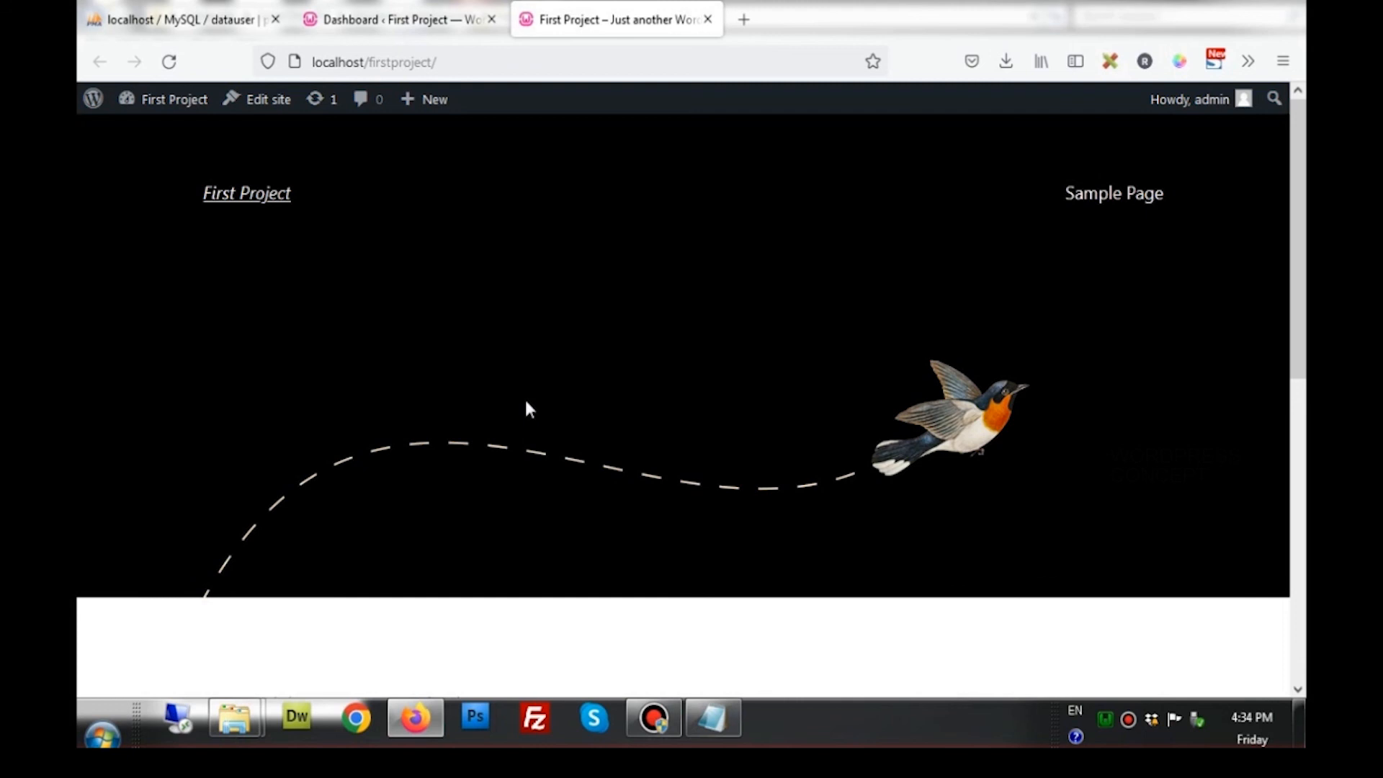
click(416, 17)
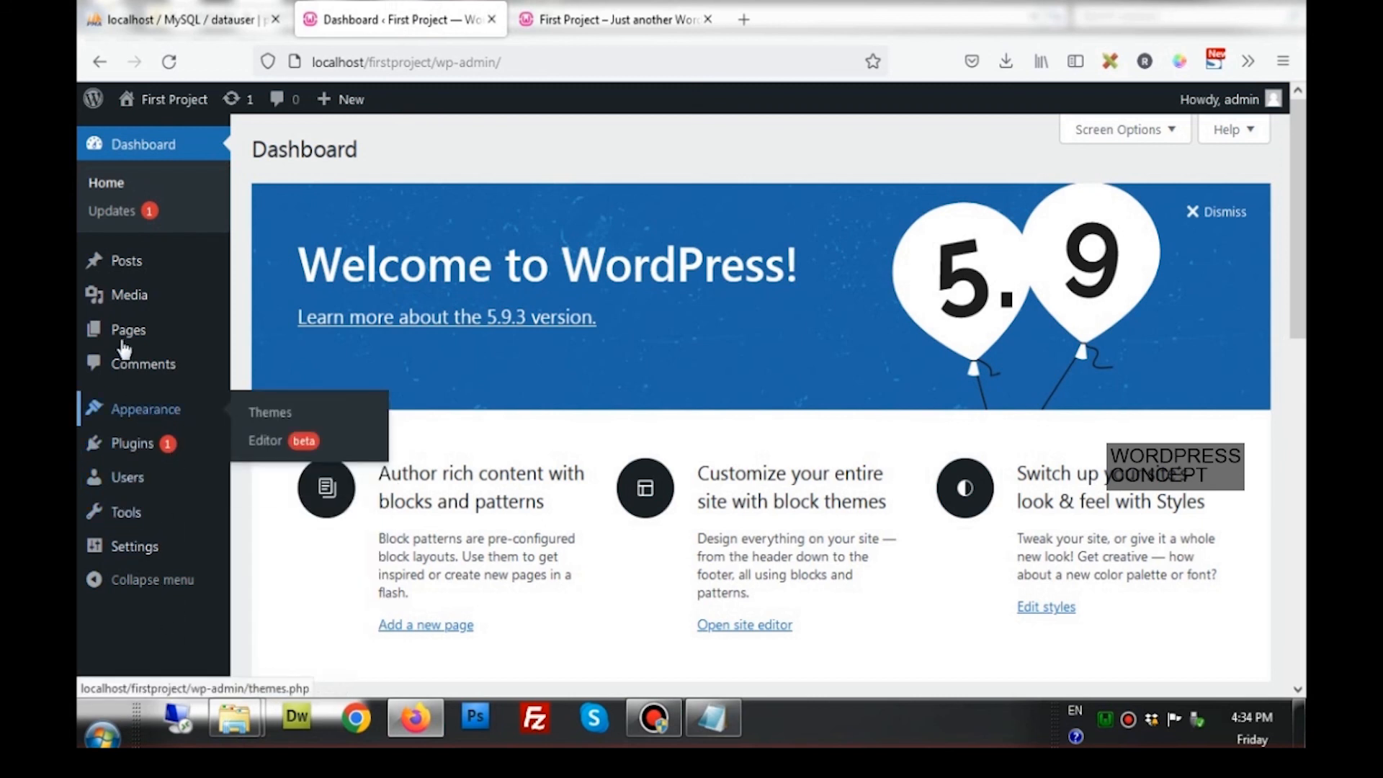
mouse_move(121, 335)
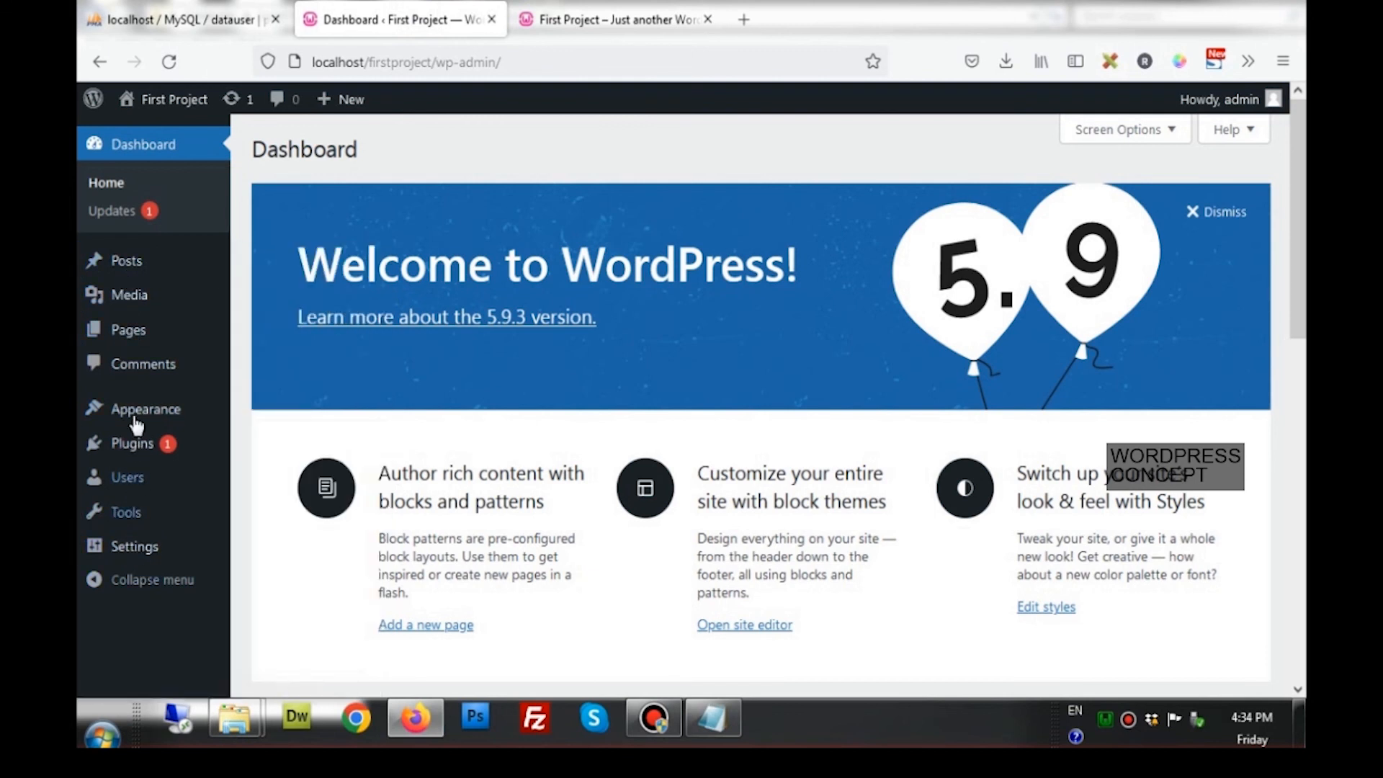
mouse_move(137, 413)
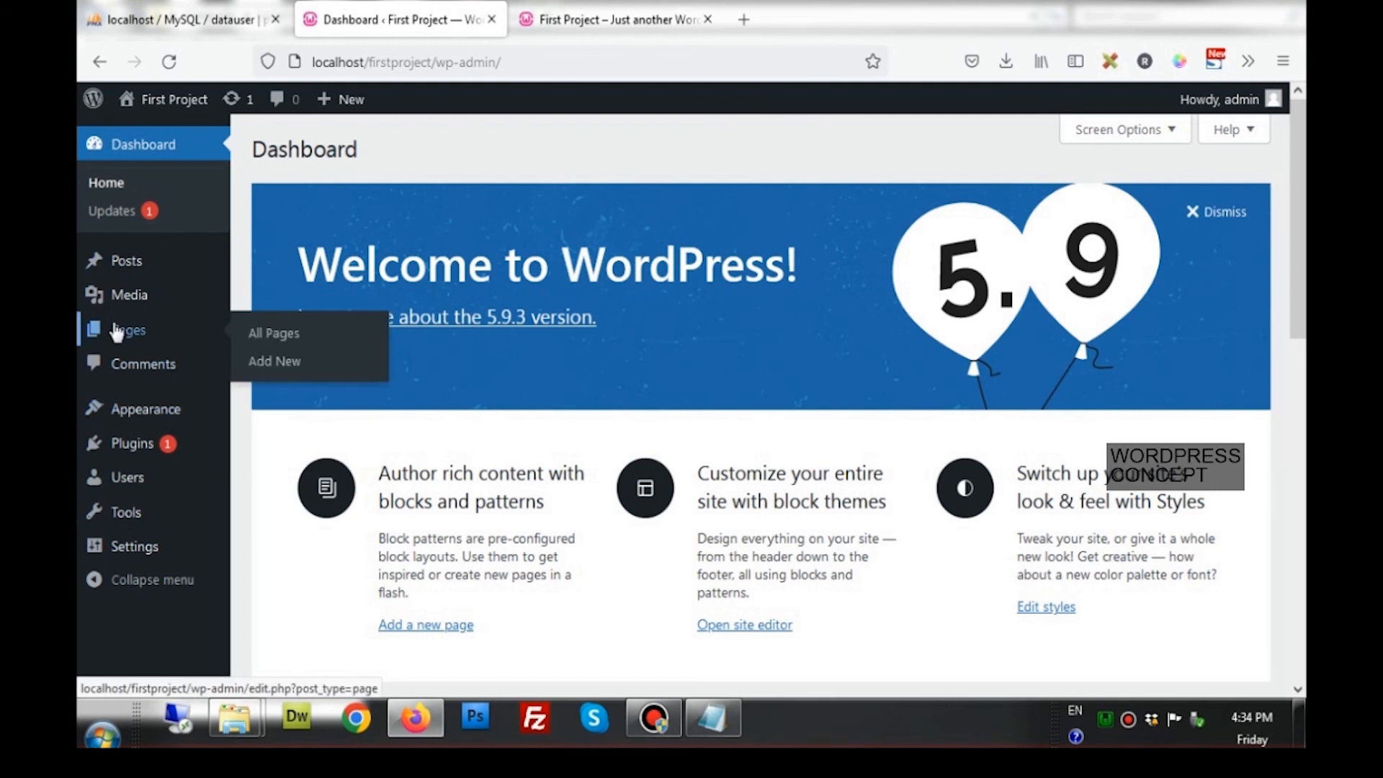
mouse_move(117, 296)
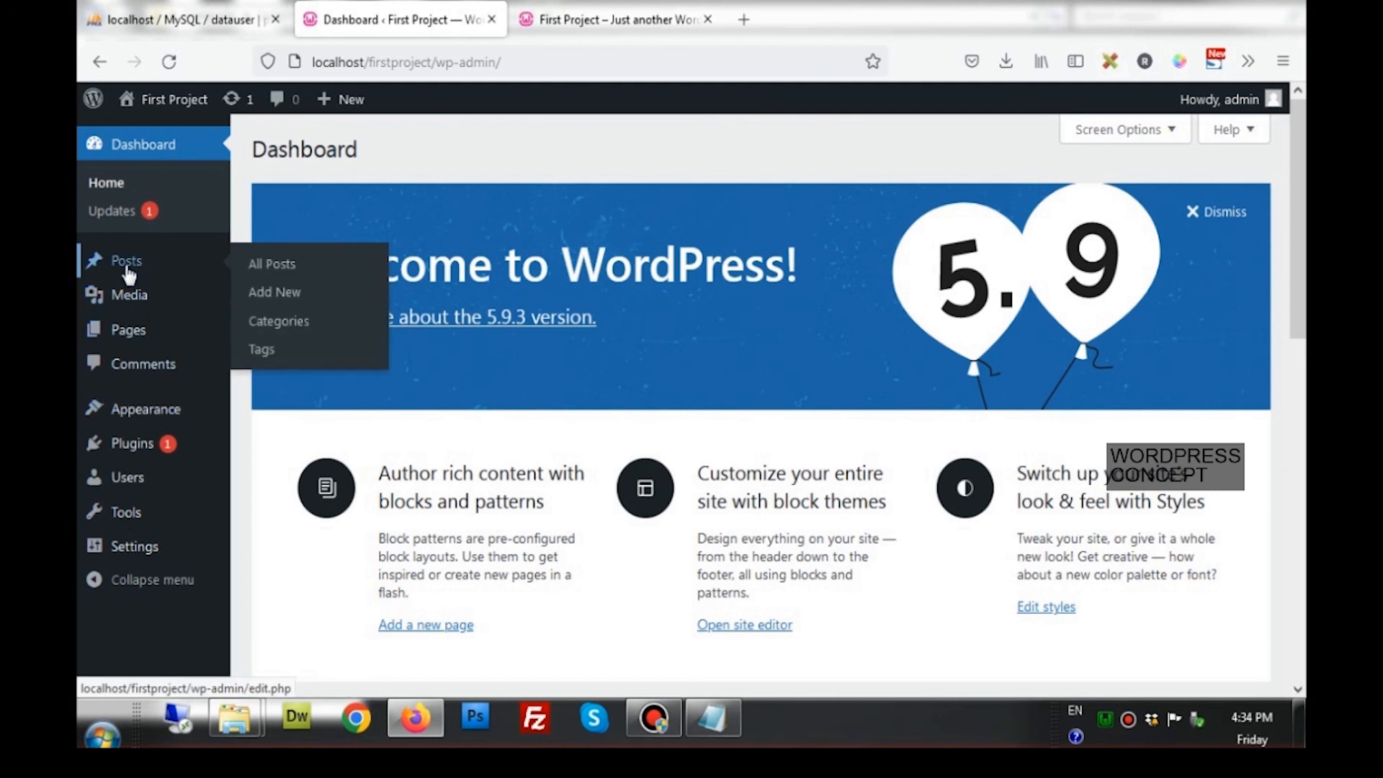